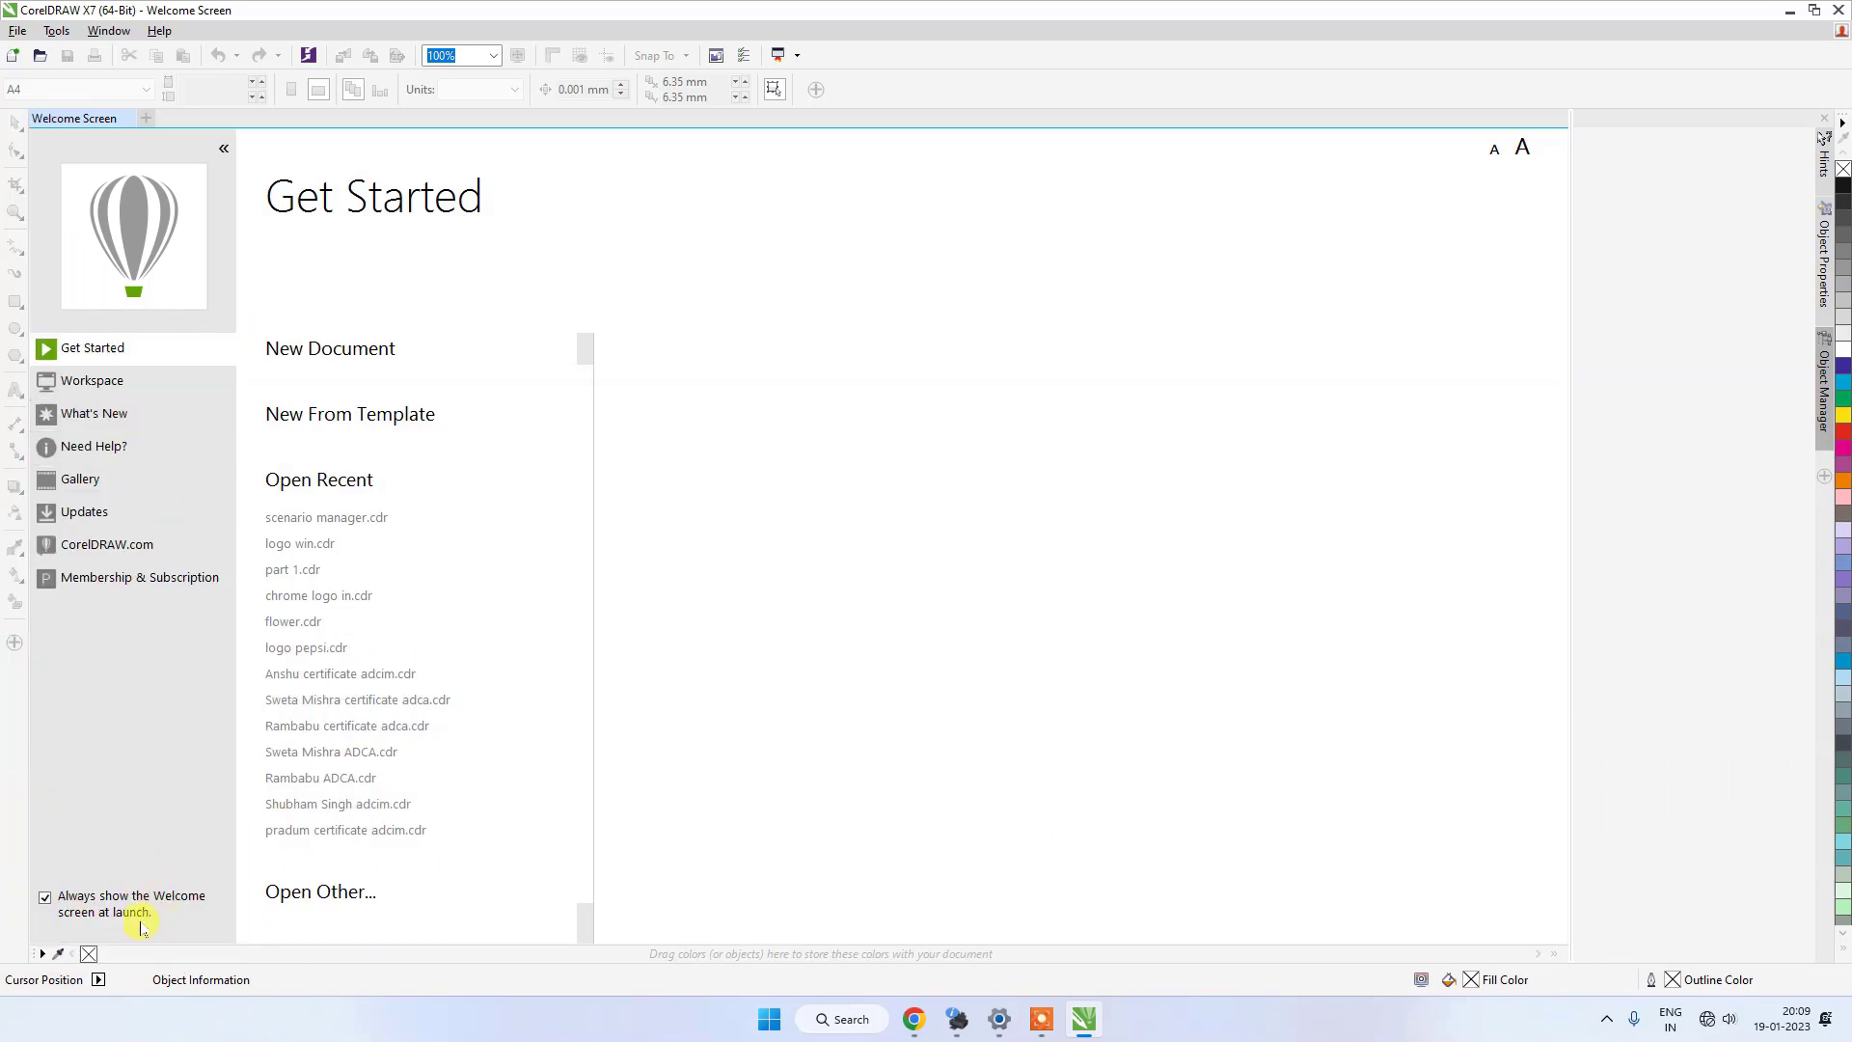
Turn off showing the Welcome screen at launch and restart the program.
left_click(45, 898)
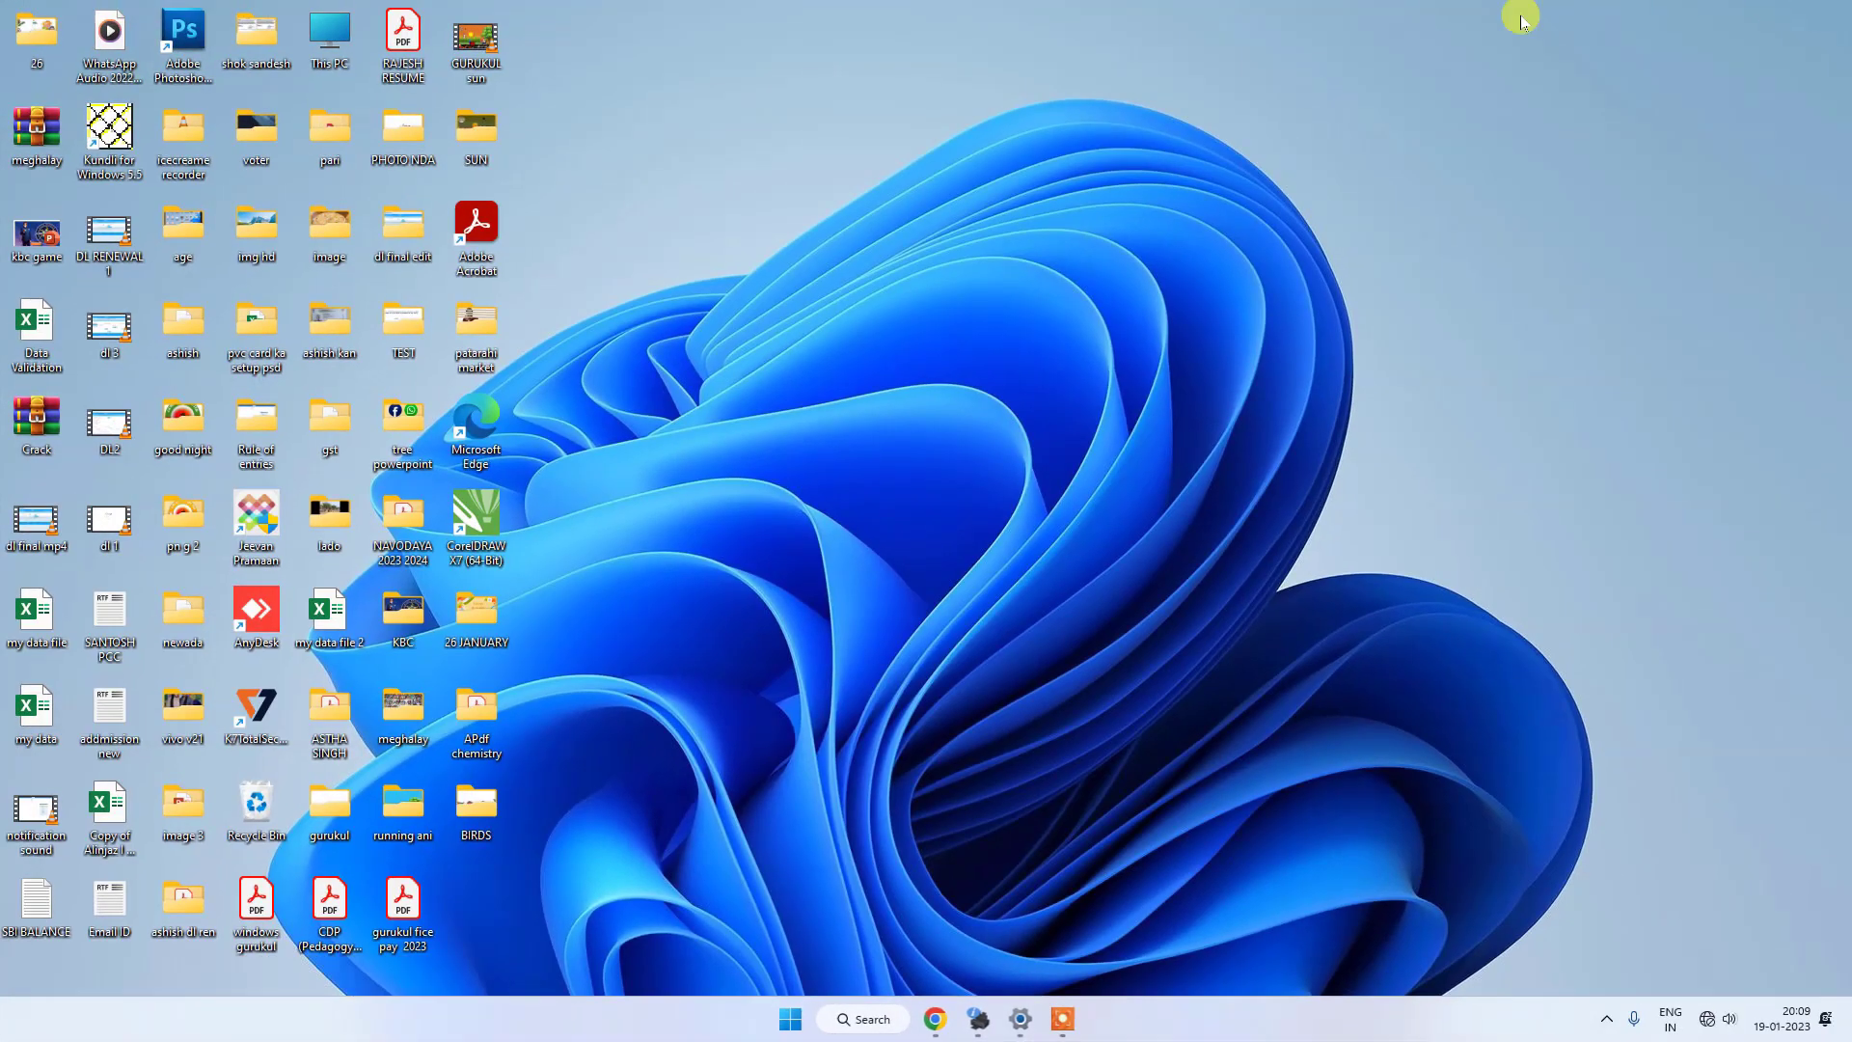
double_click(478, 521)
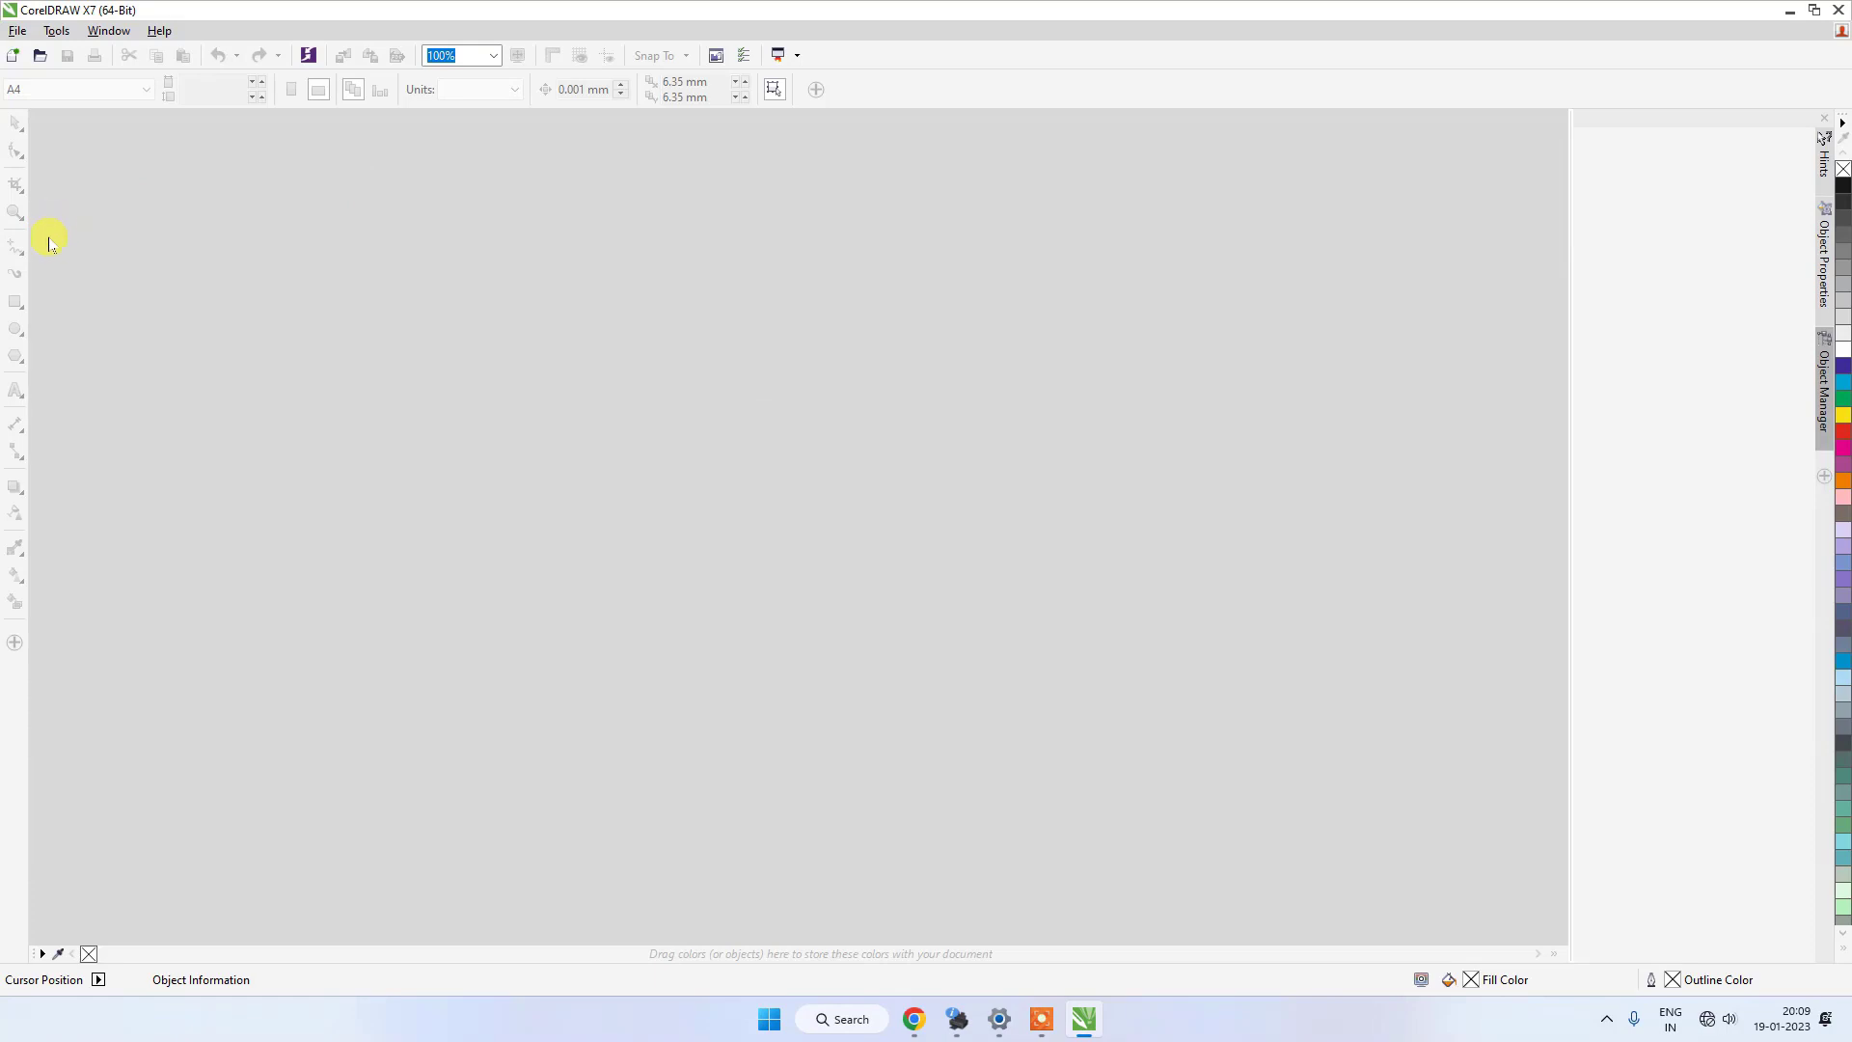
Reopen the Welcome screen in the empty program window.
left_click(157, 32)
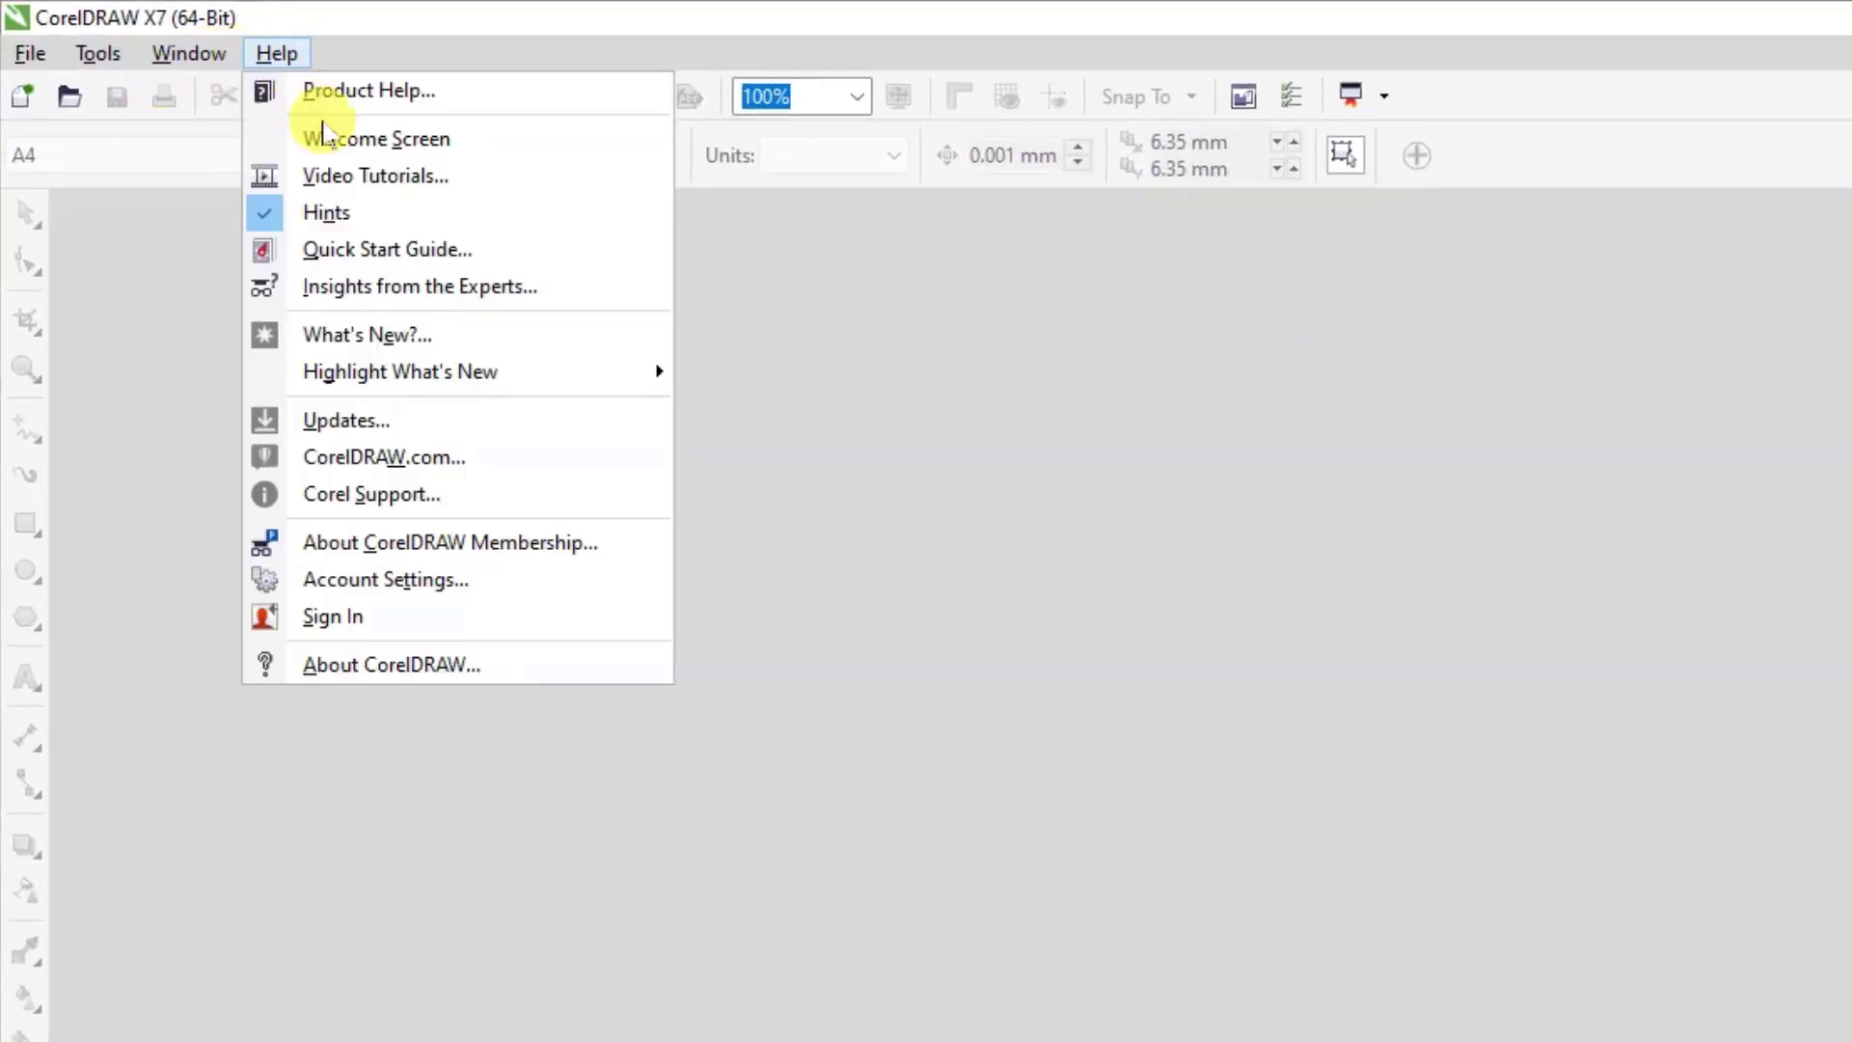
left_click(375, 142)
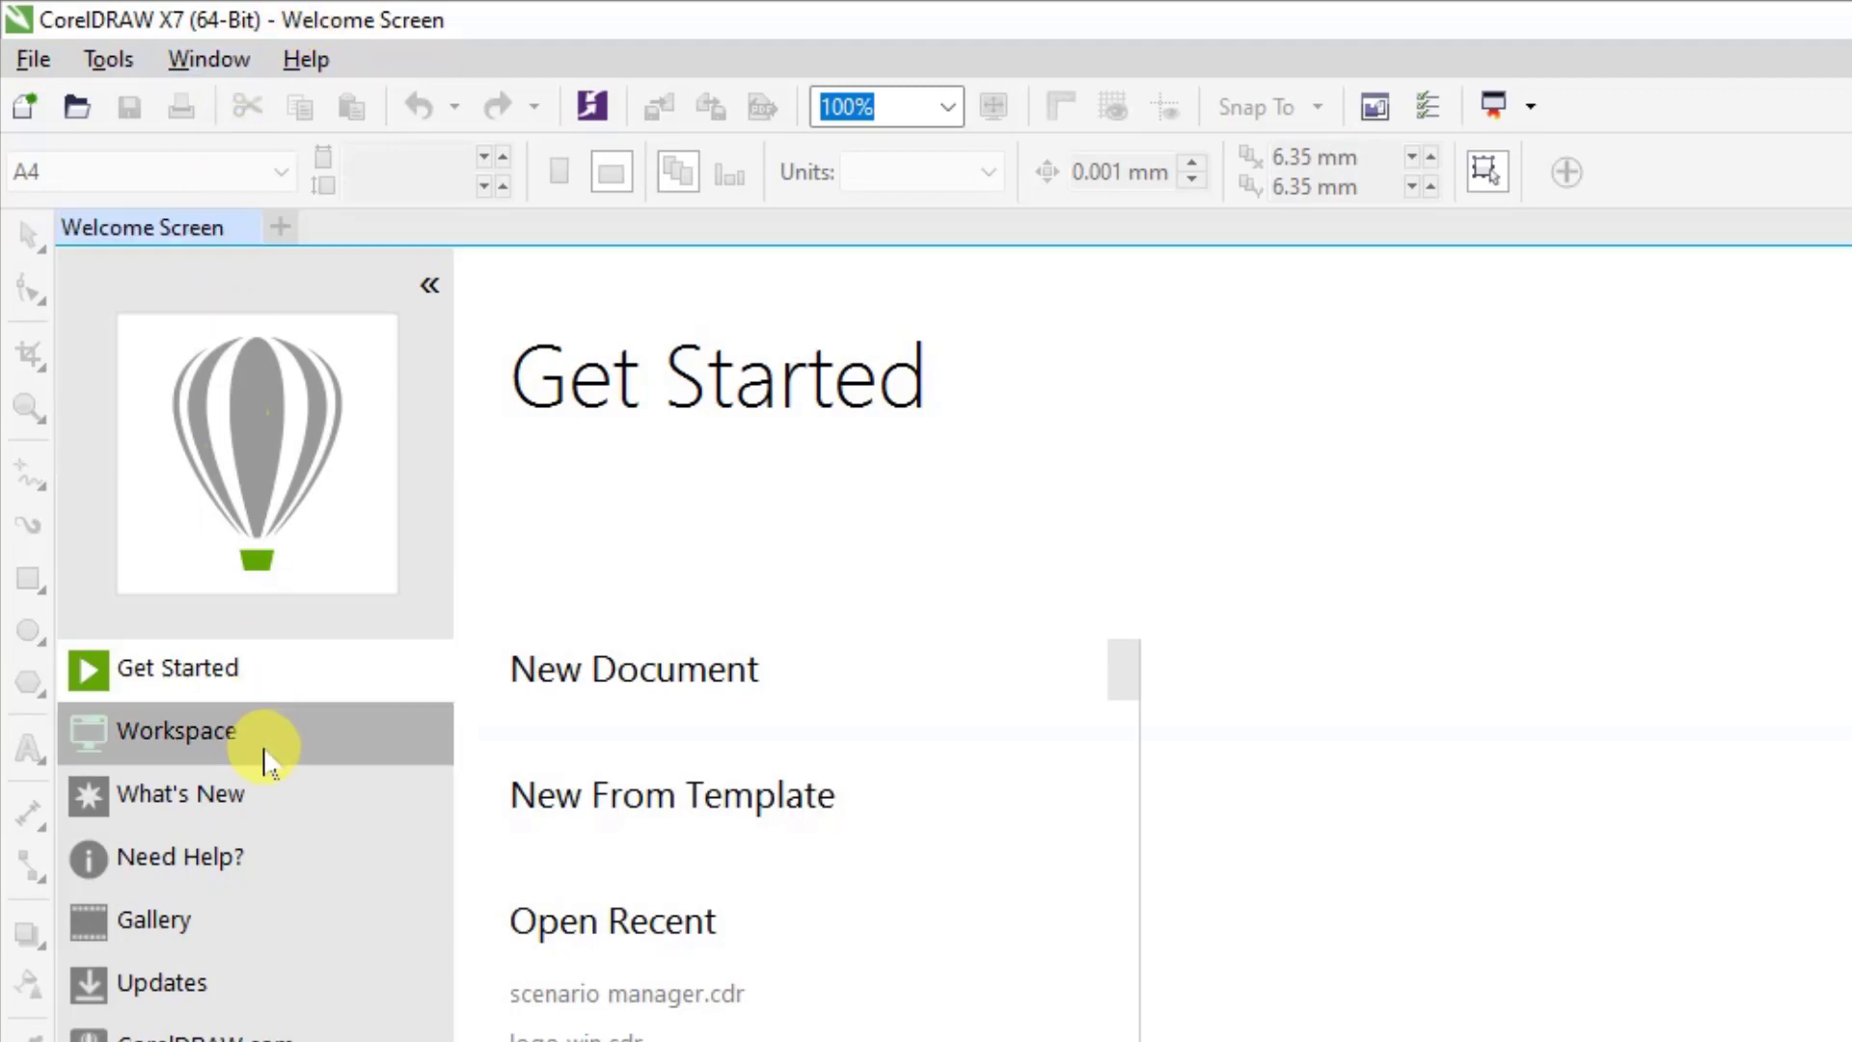
left_click(203, 801)
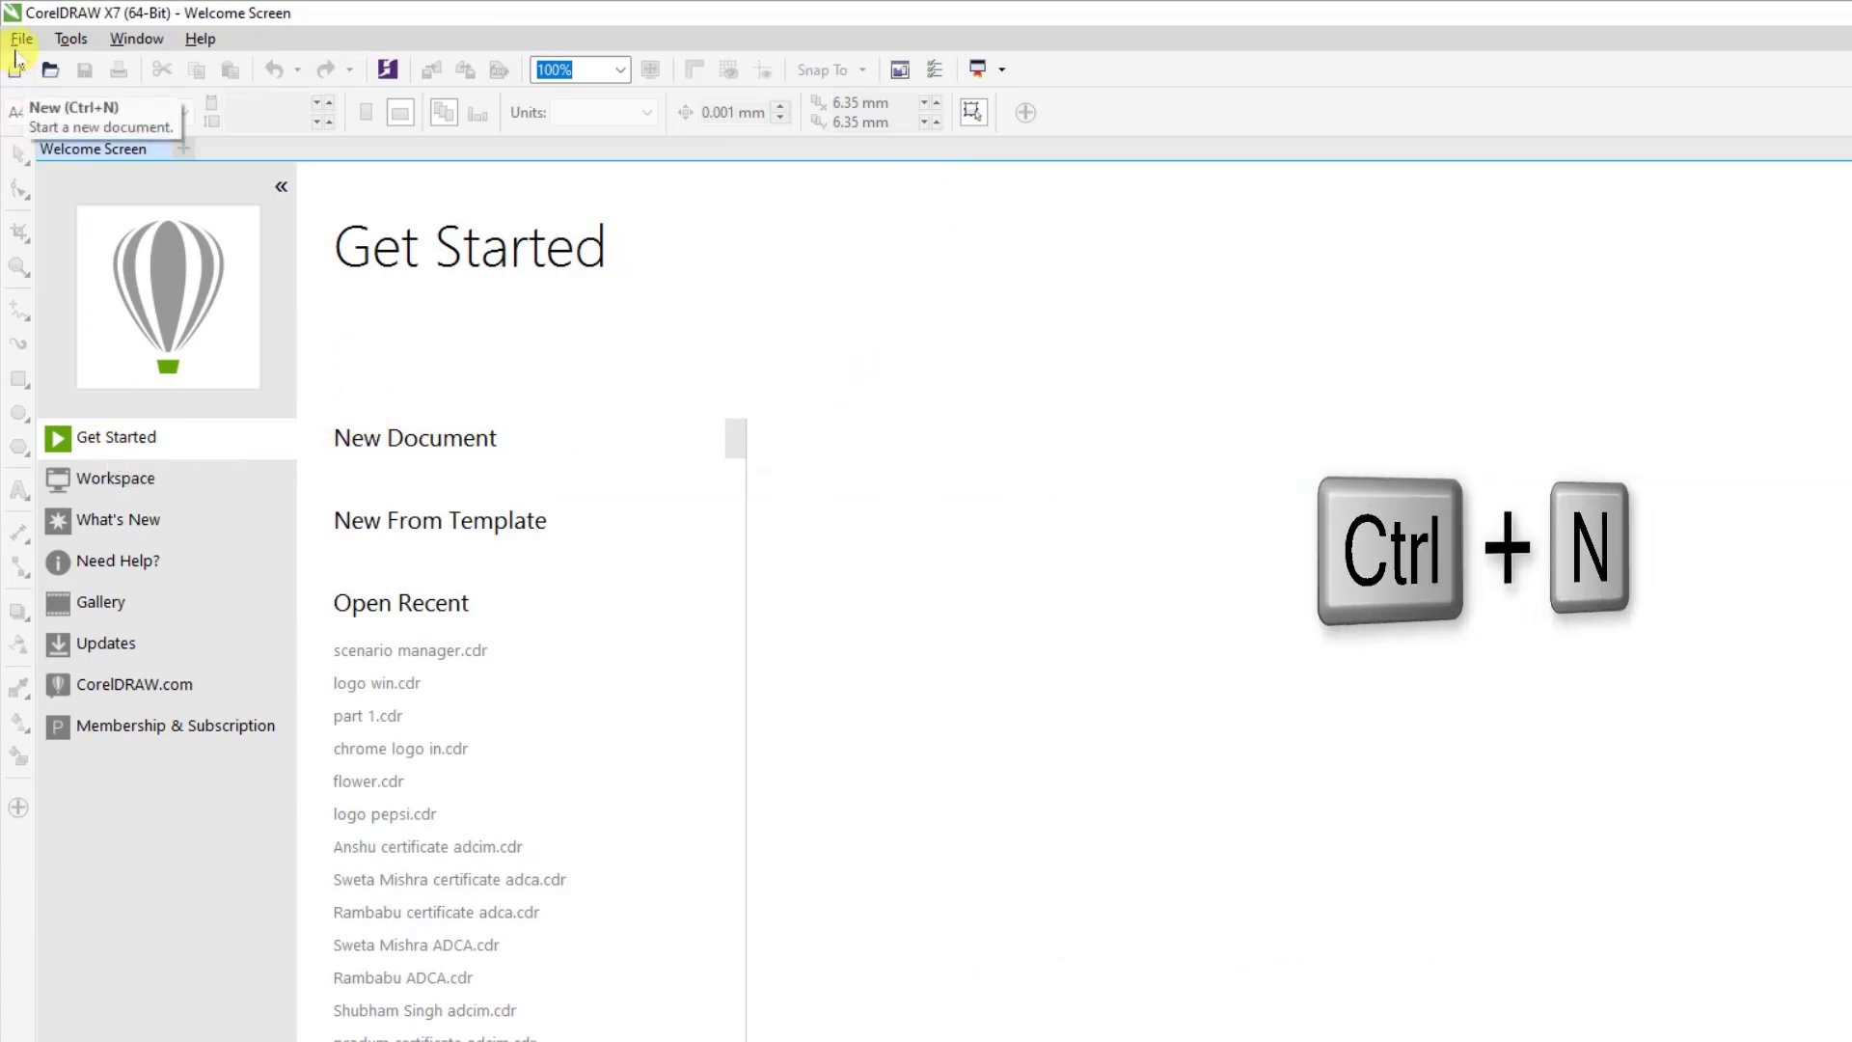
Create a new A4 portrait document with RGB primary color mode and 300 dpi, keeping the new-document dialog enabled for future documents.
left_click(21, 39)
left_click(87, 66)
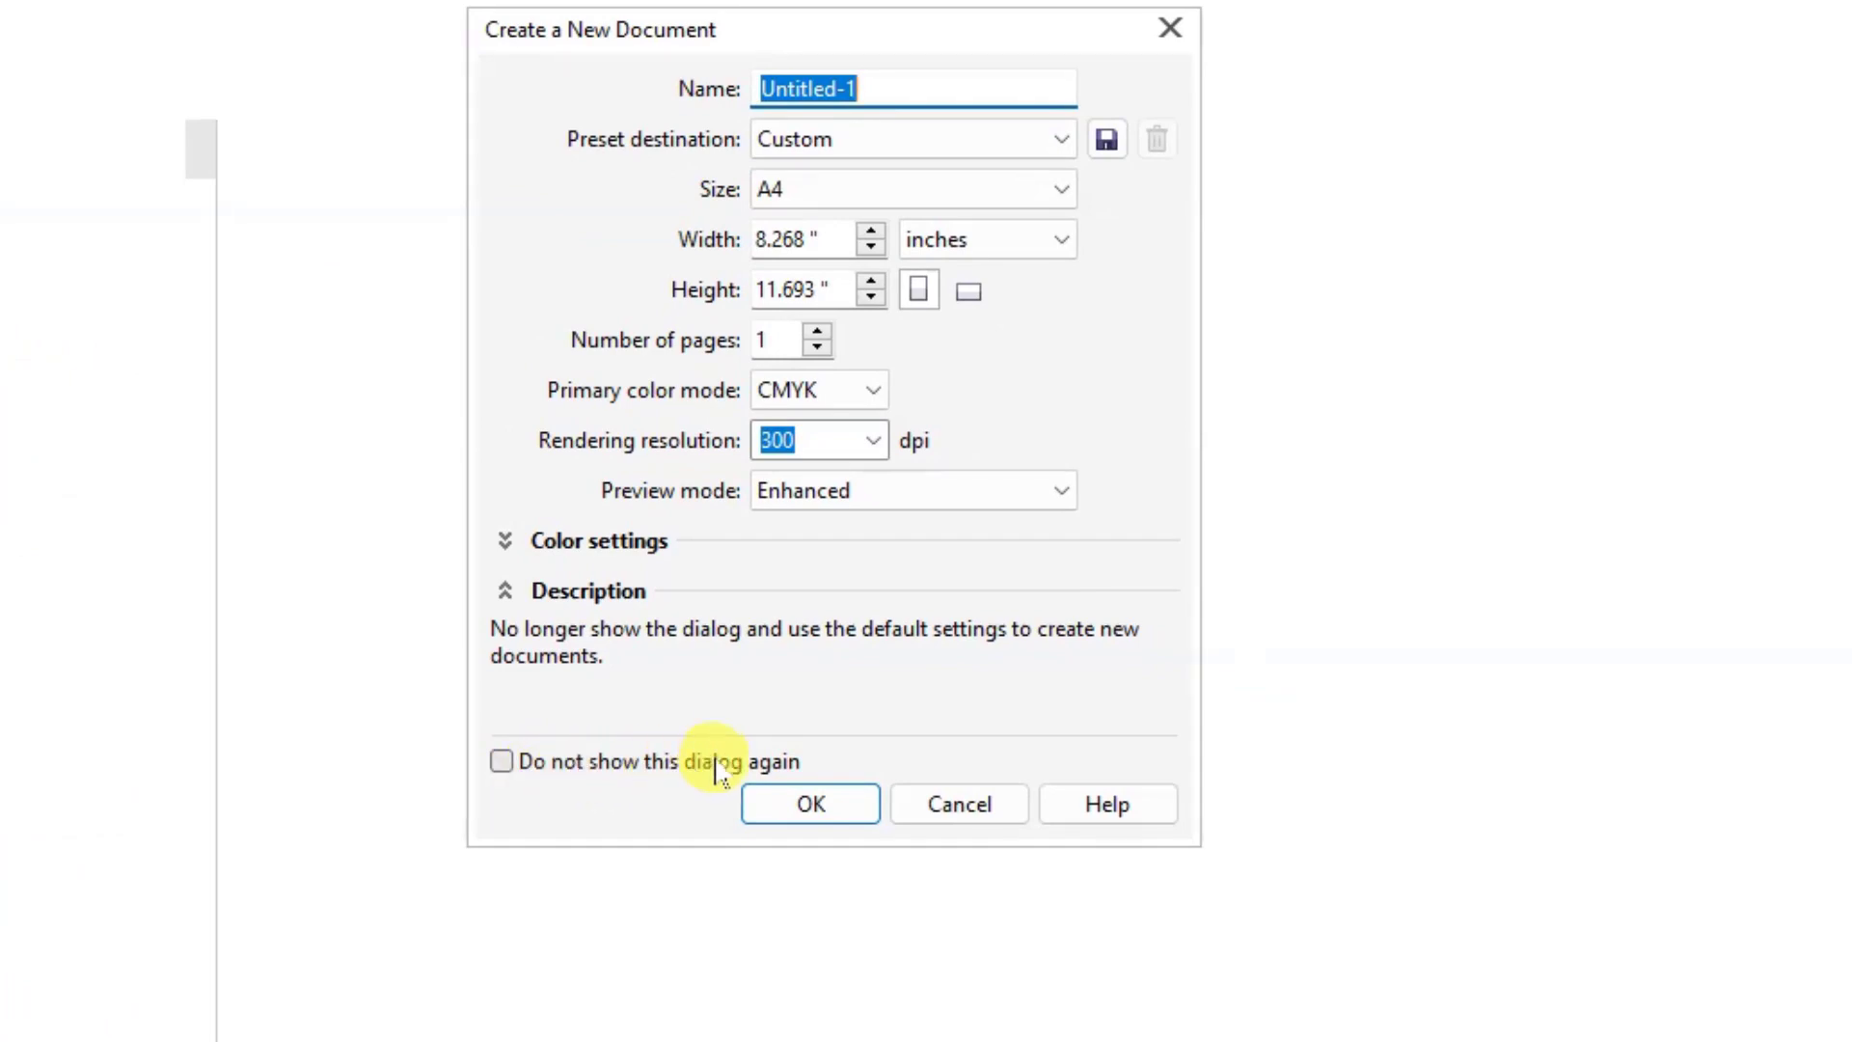
left_click(503, 767)
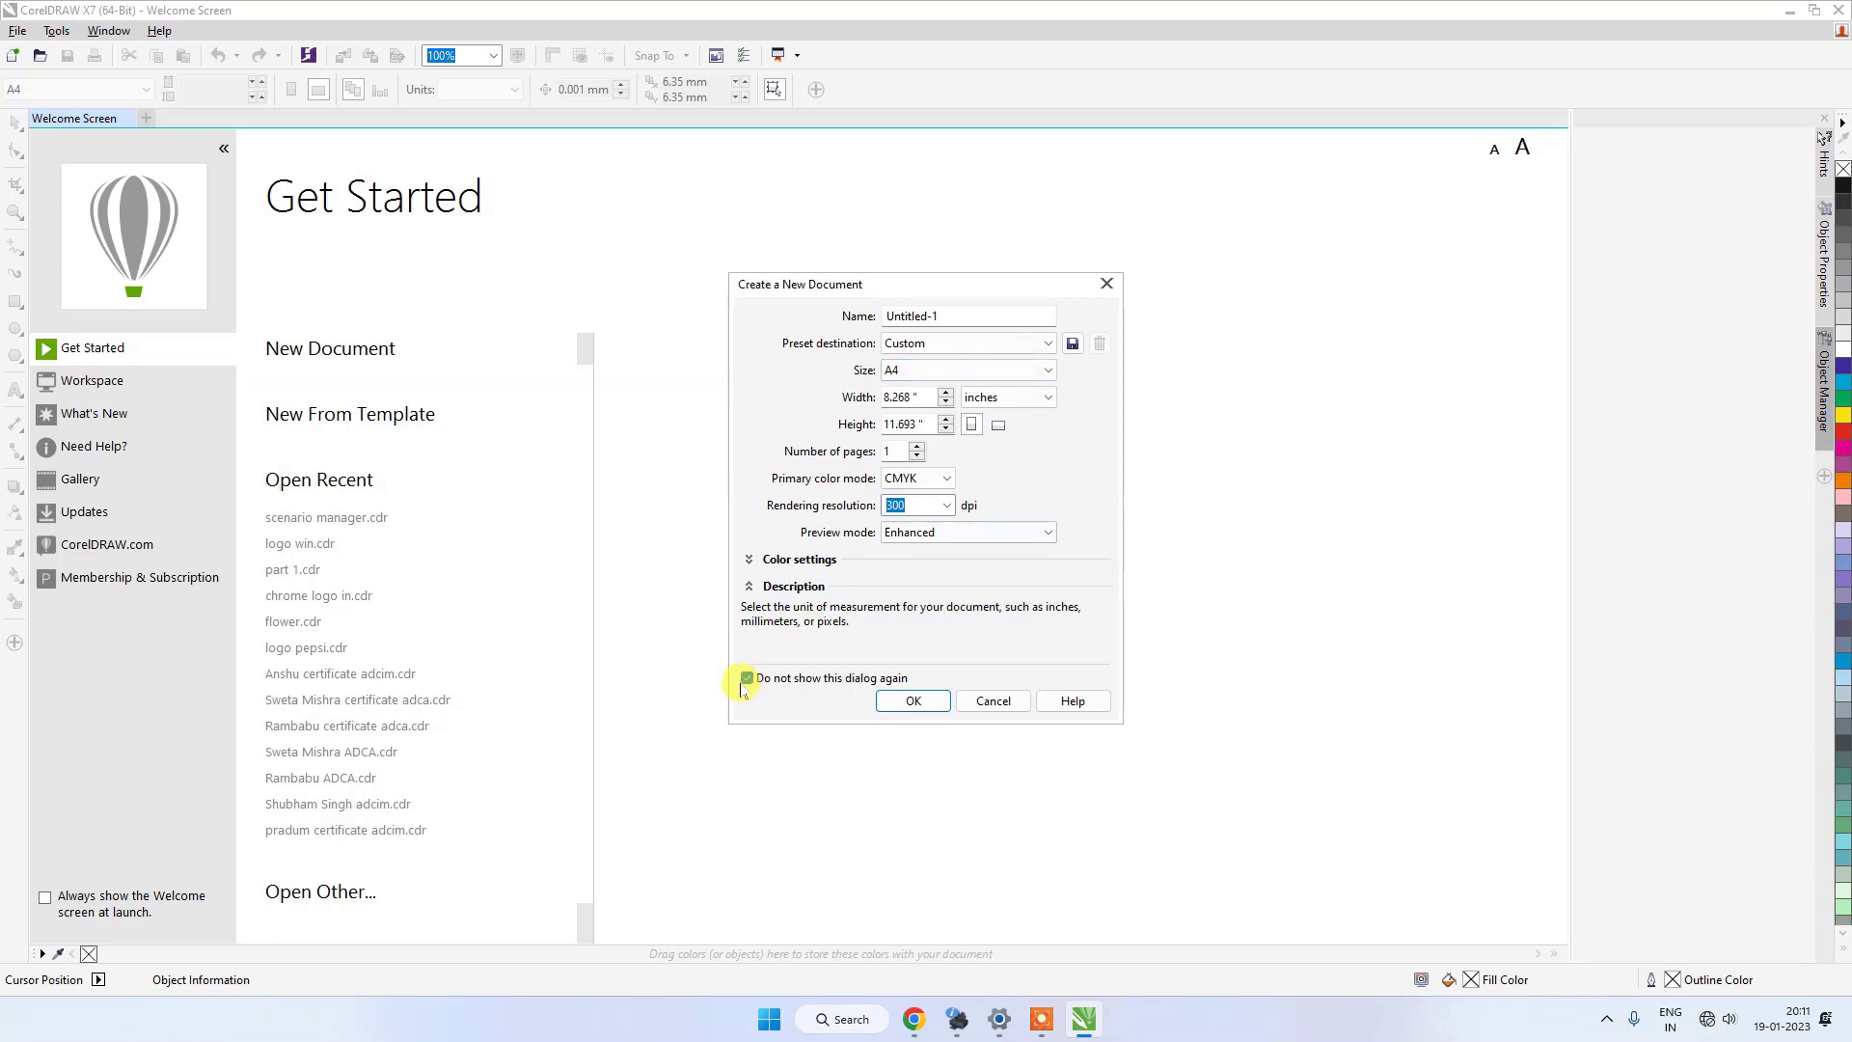
left_click(908, 480)
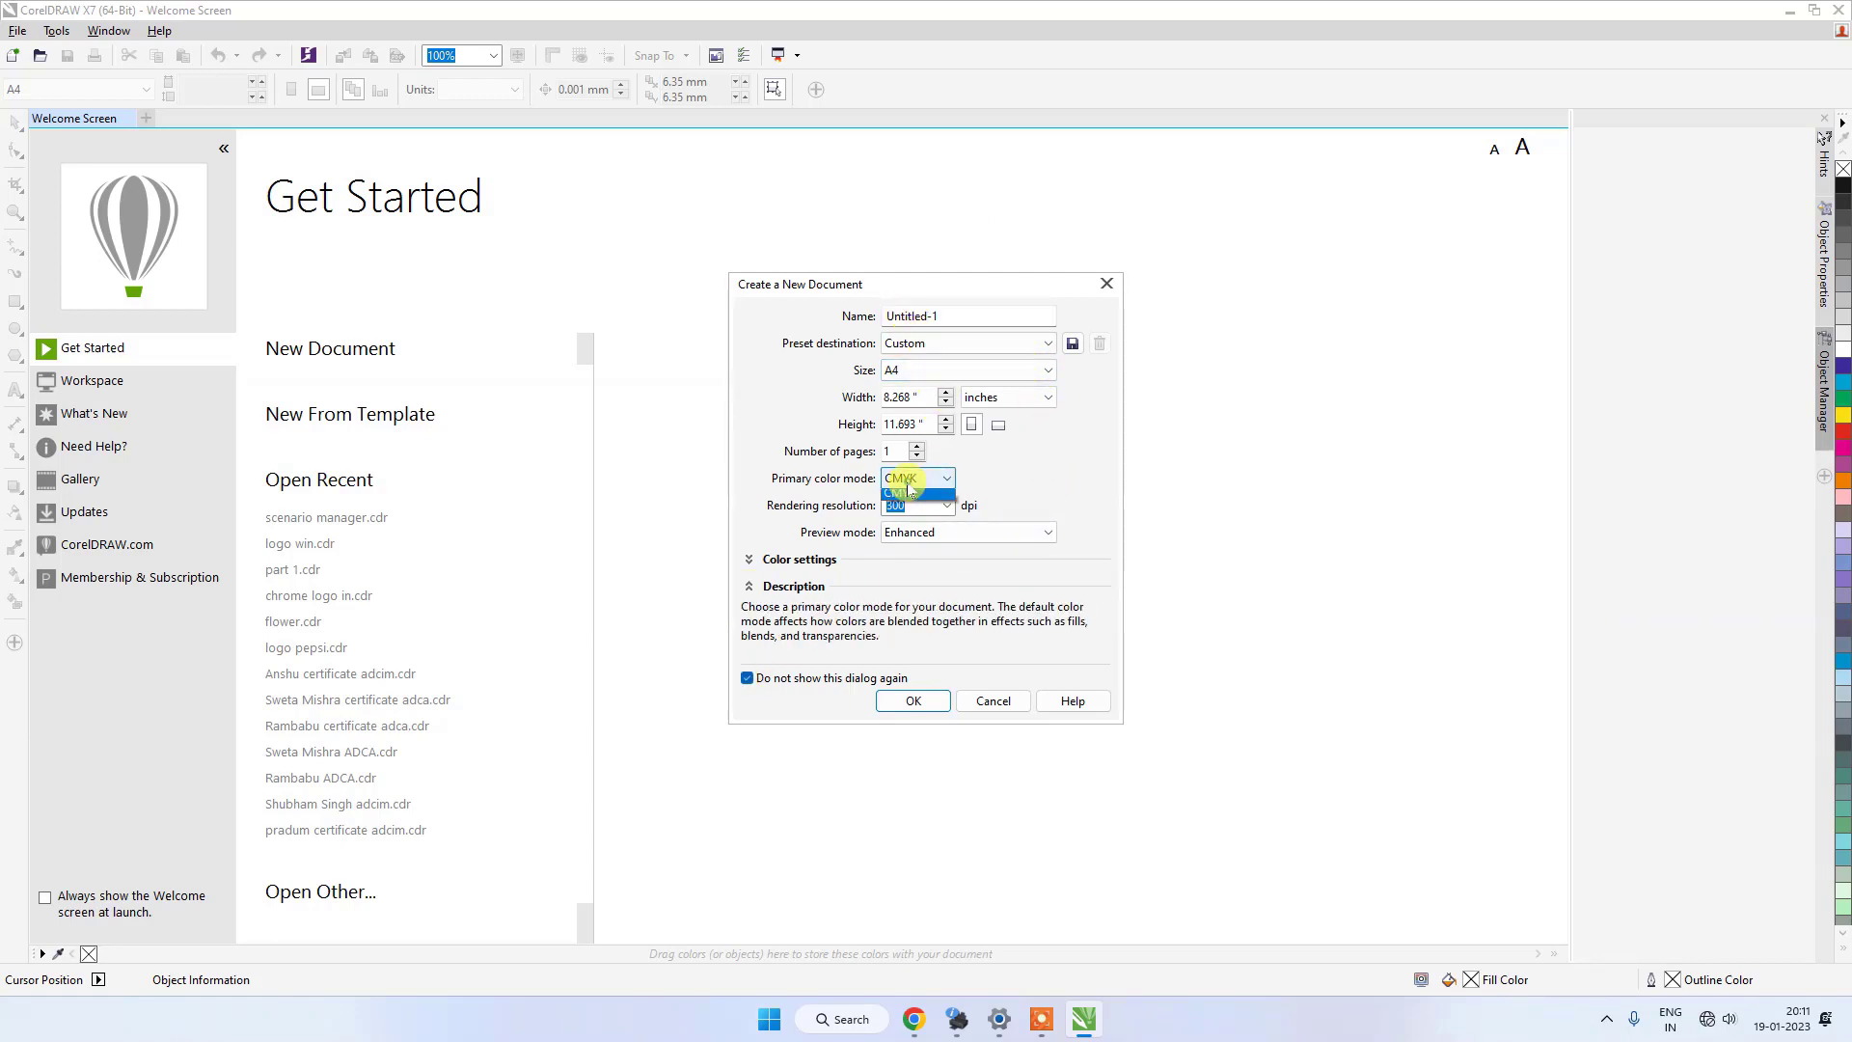
left_click(914, 497)
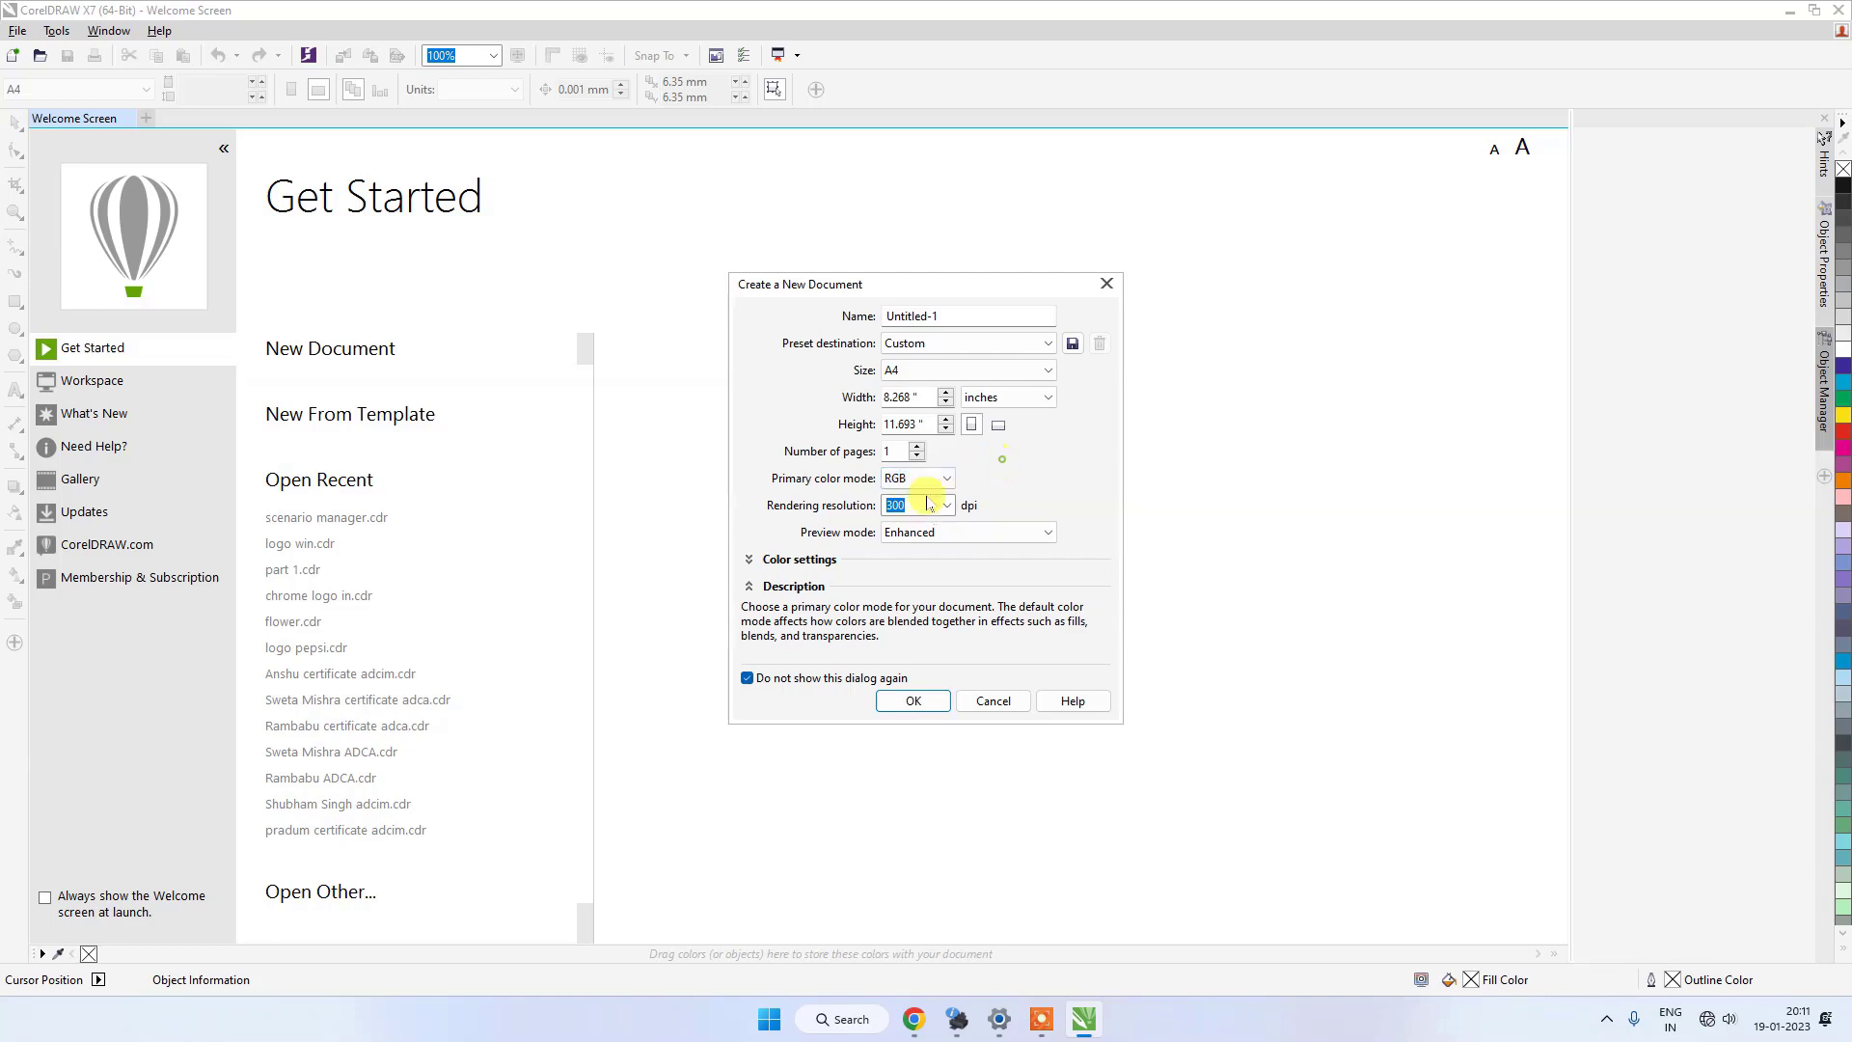
left_click(897, 504)
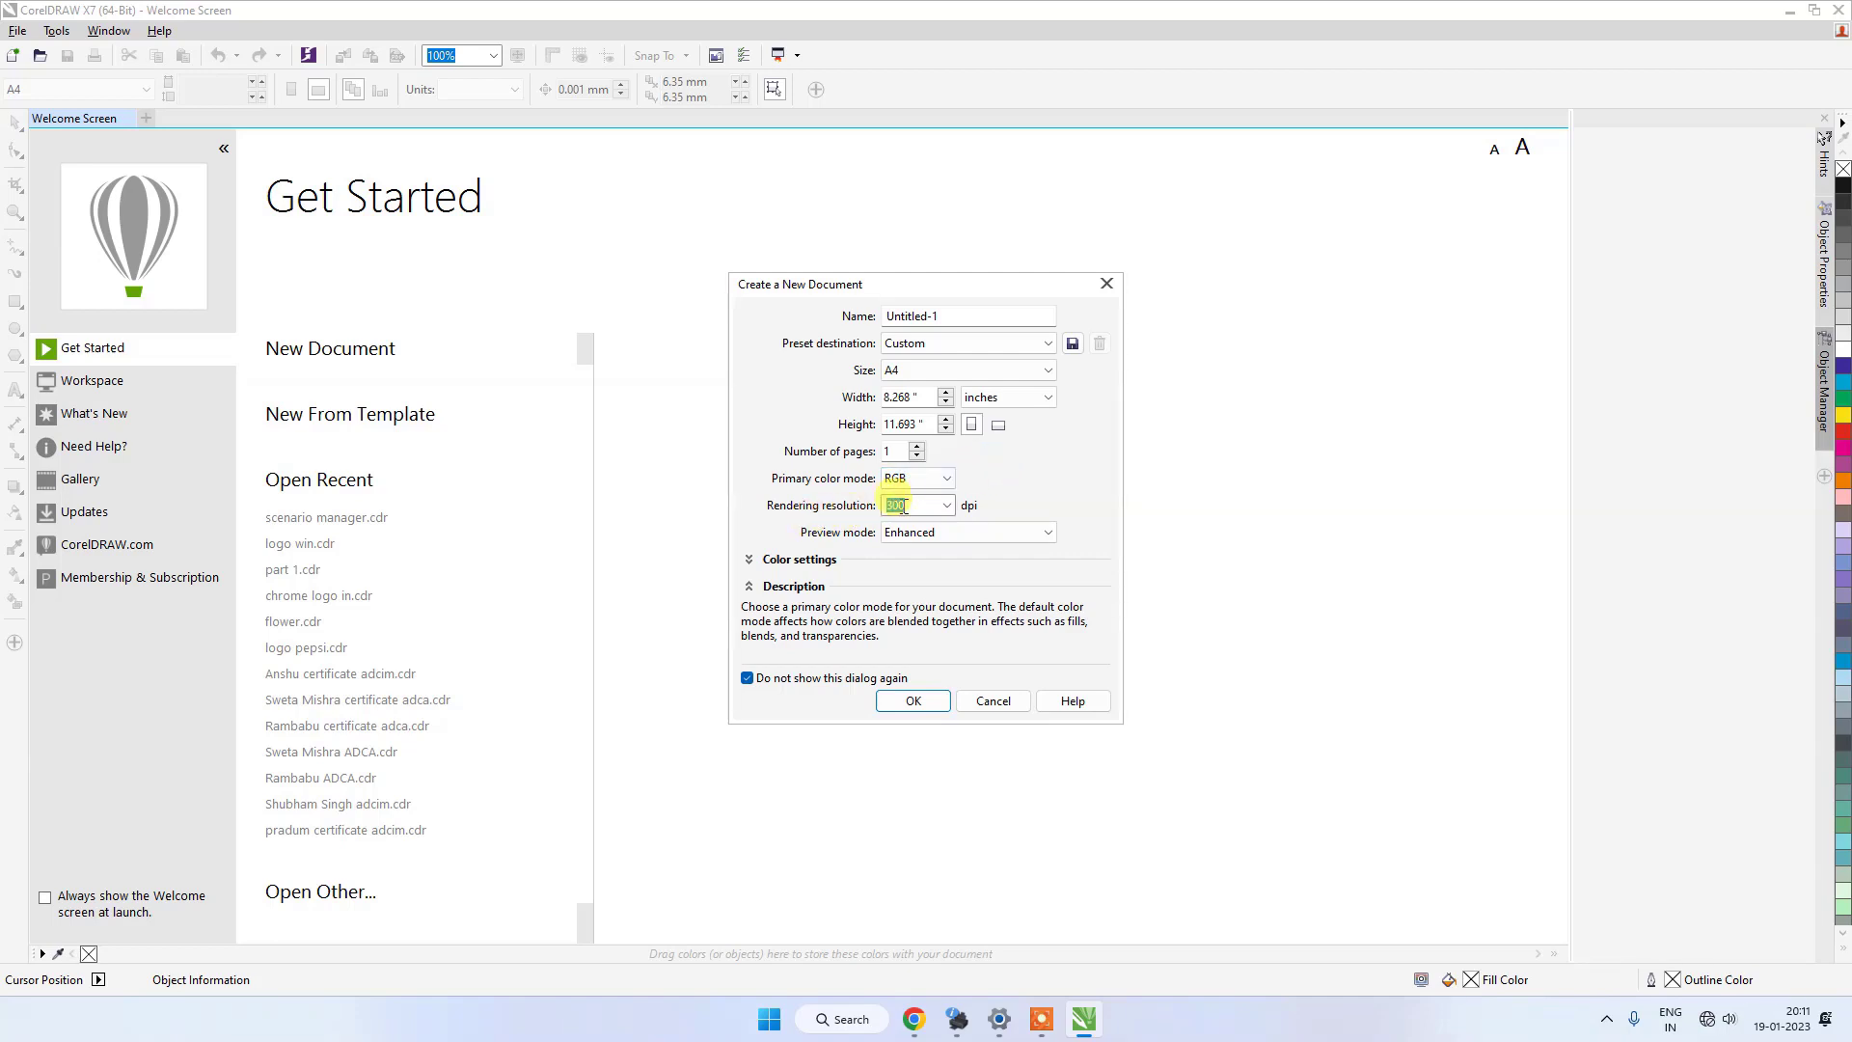
left_click(748, 678)
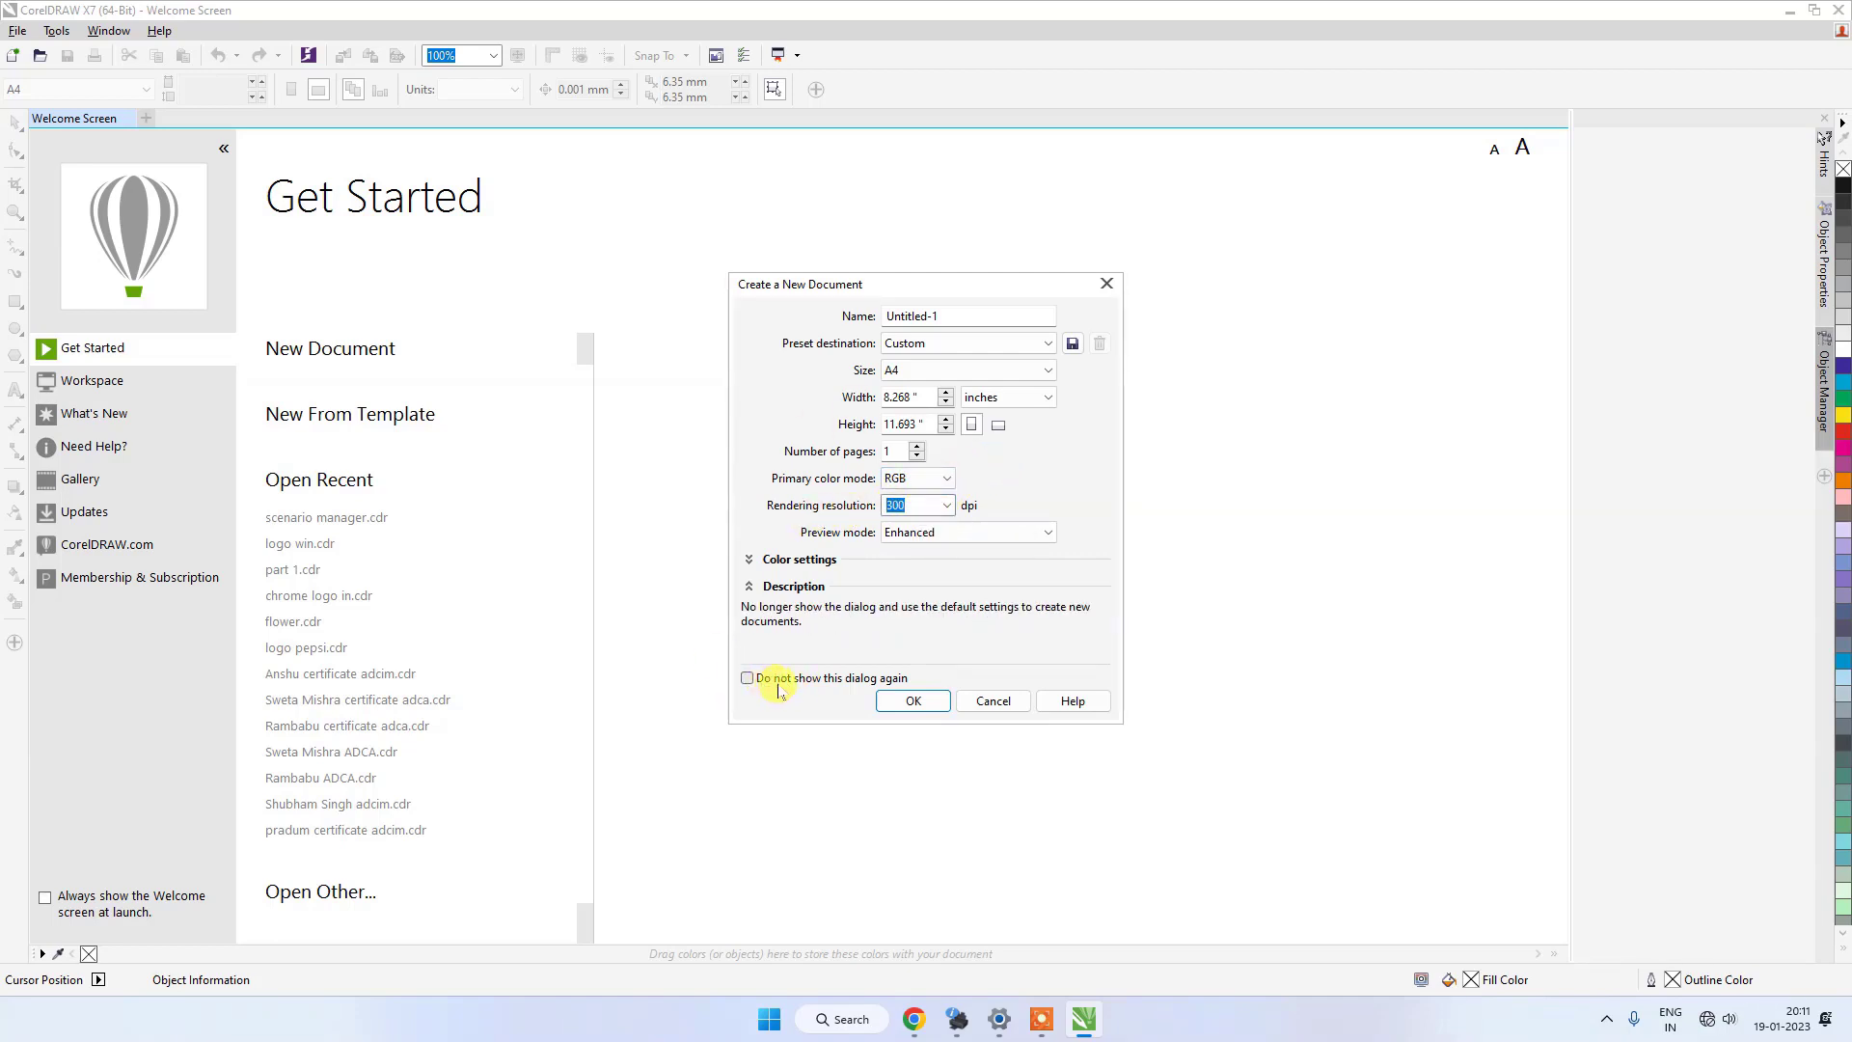
left_click(913, 701)
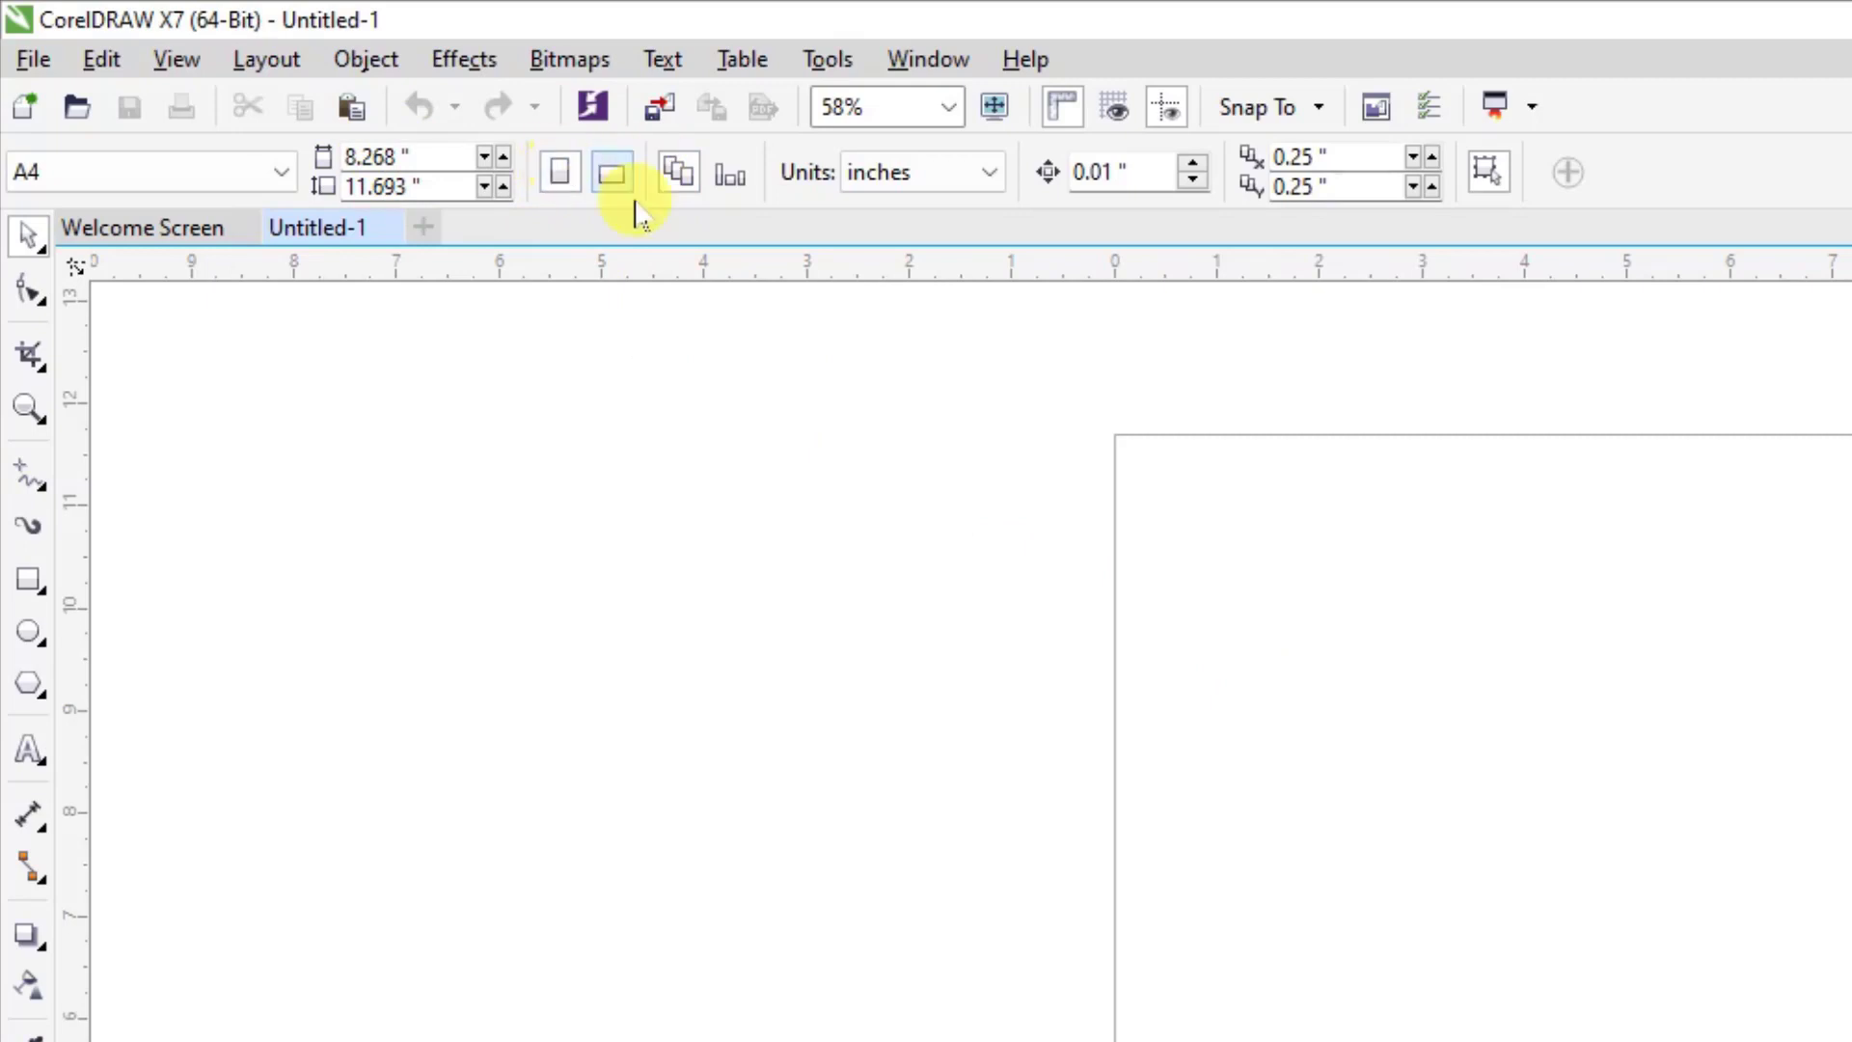
Switch the page to landscape orientation and back to portrait.
left_click(609, 176)
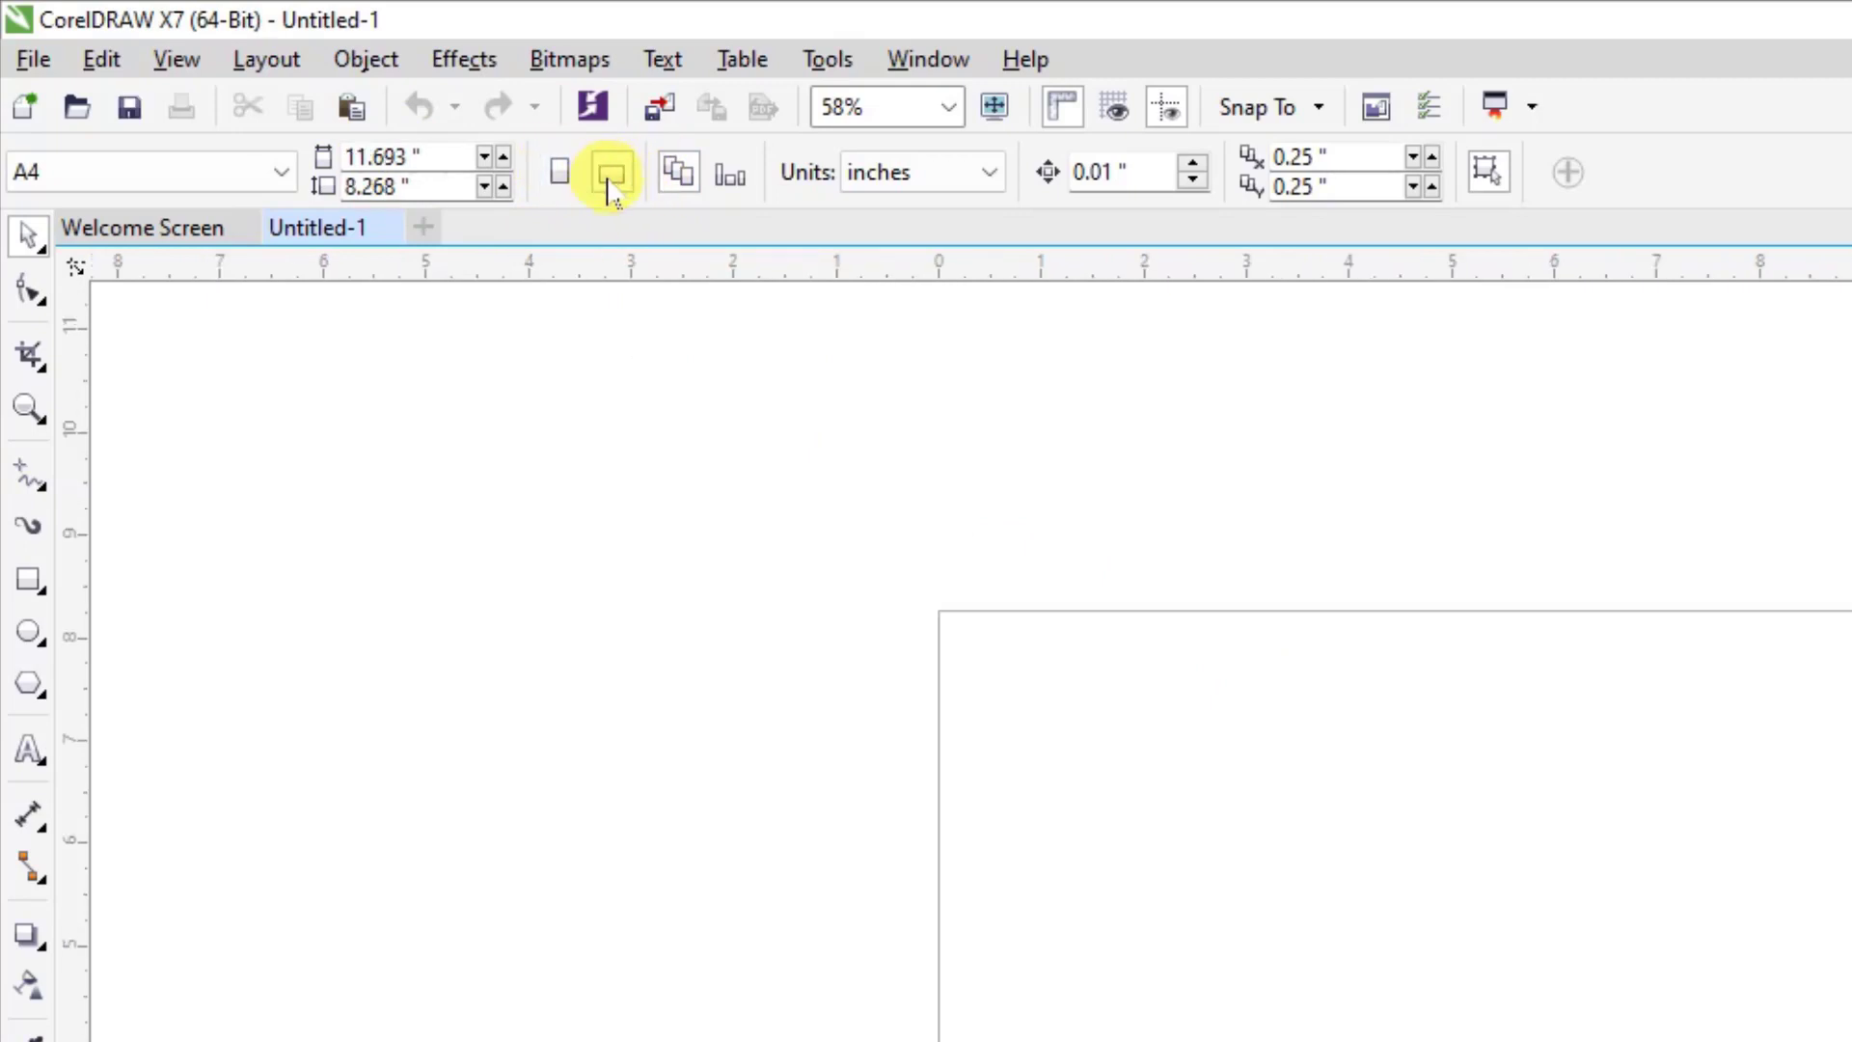
left_click(560, 173)
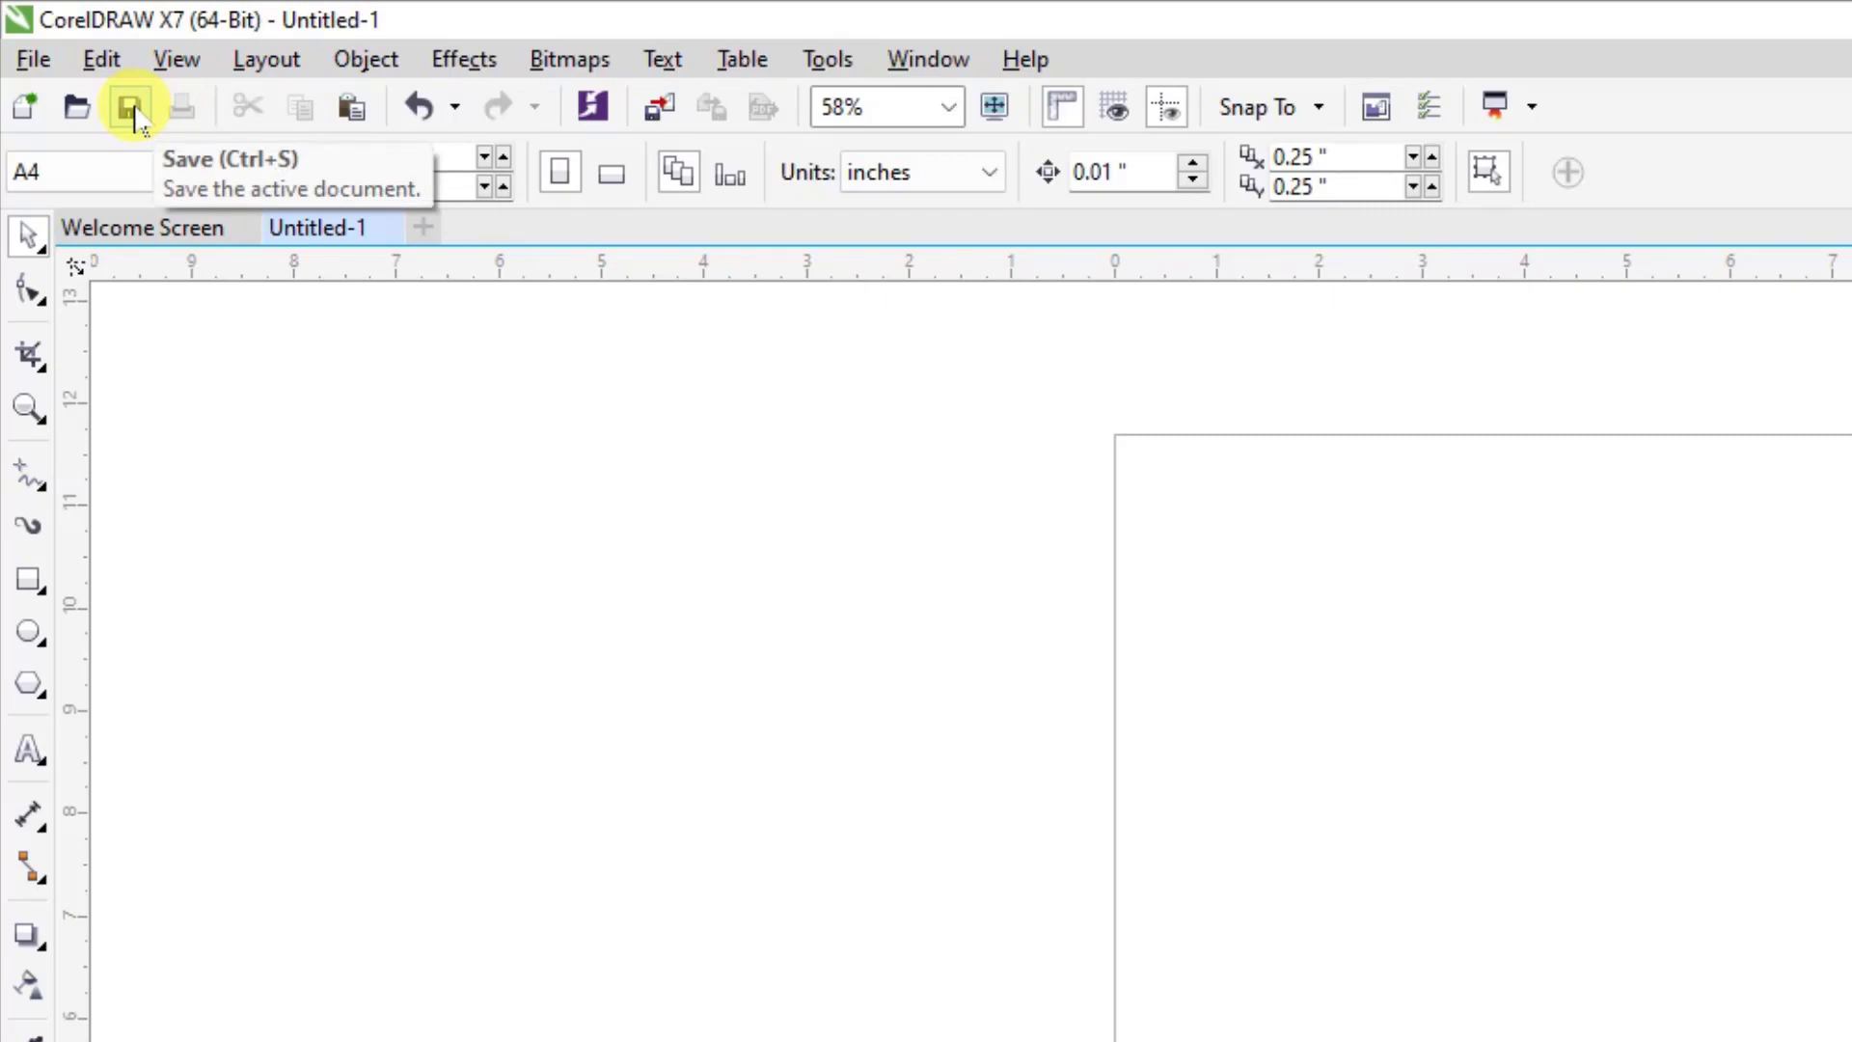
Save the drawing to the Desktop as MY FIRST PAGE in CDR format.
left_click(34, 58)
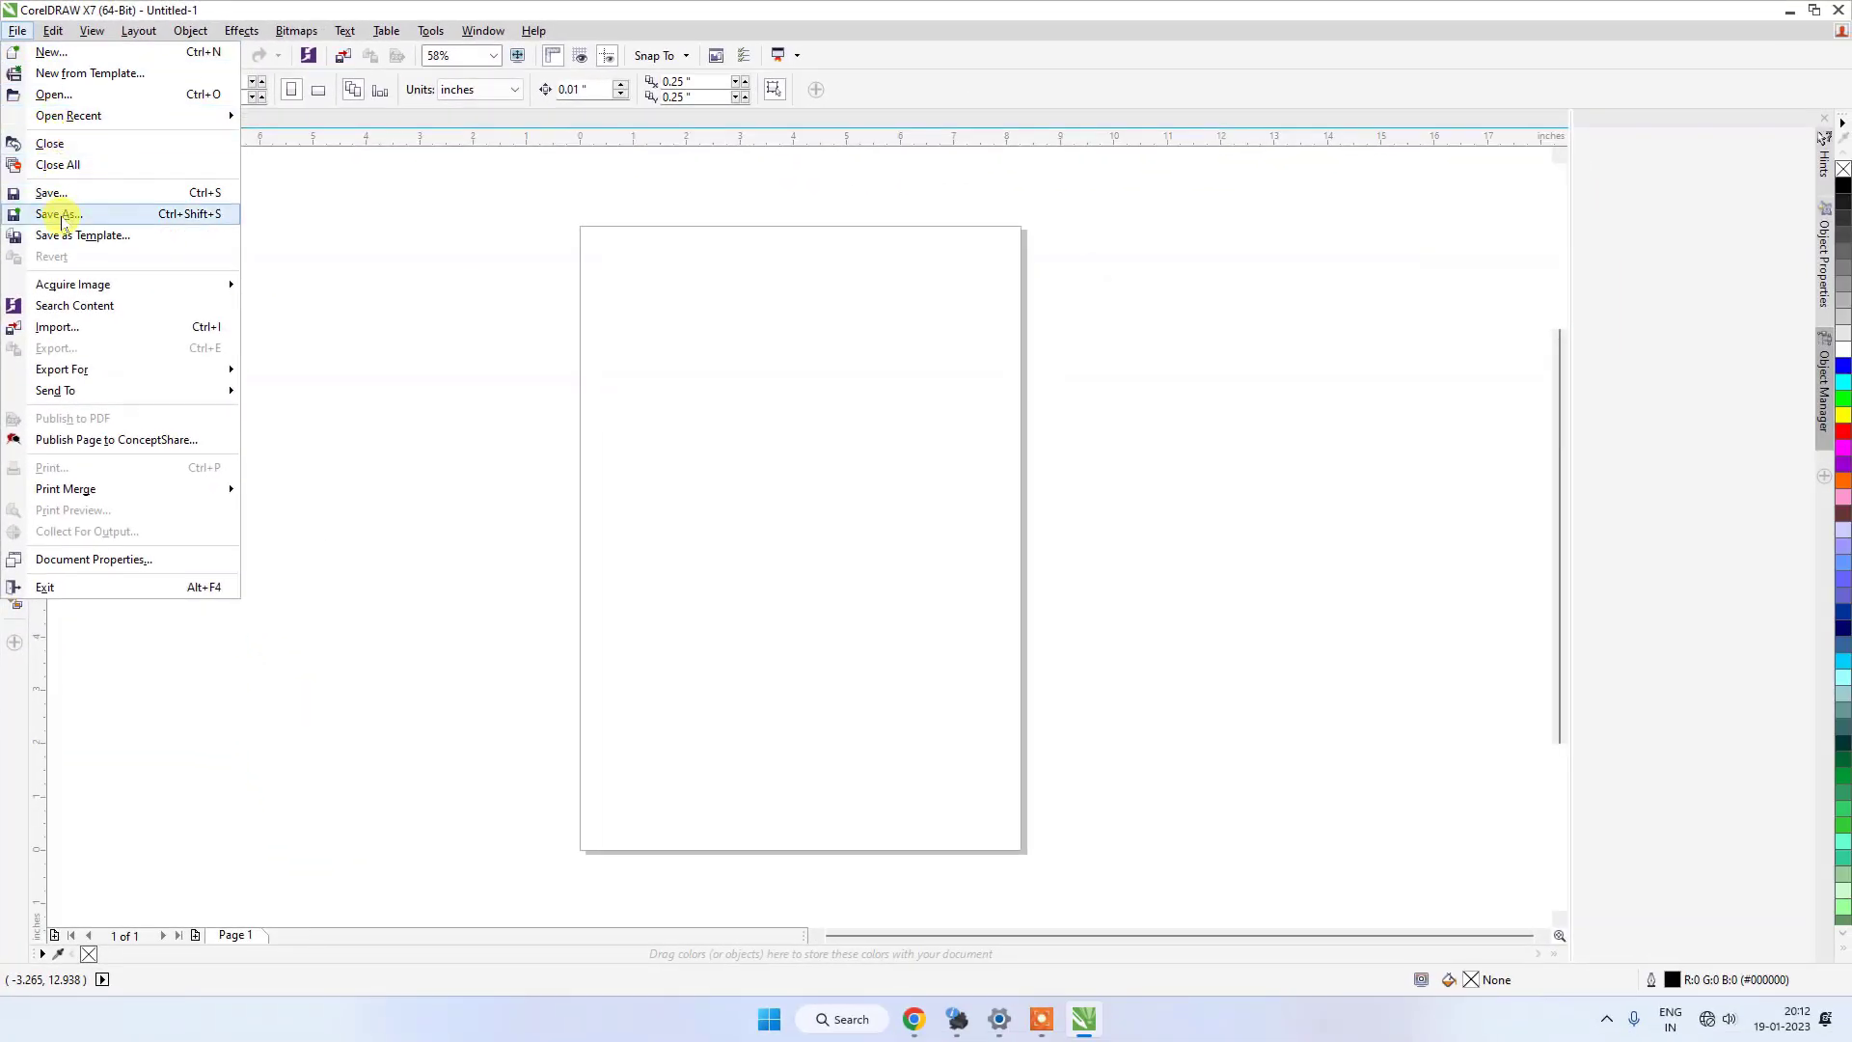
left_click(53, 192)
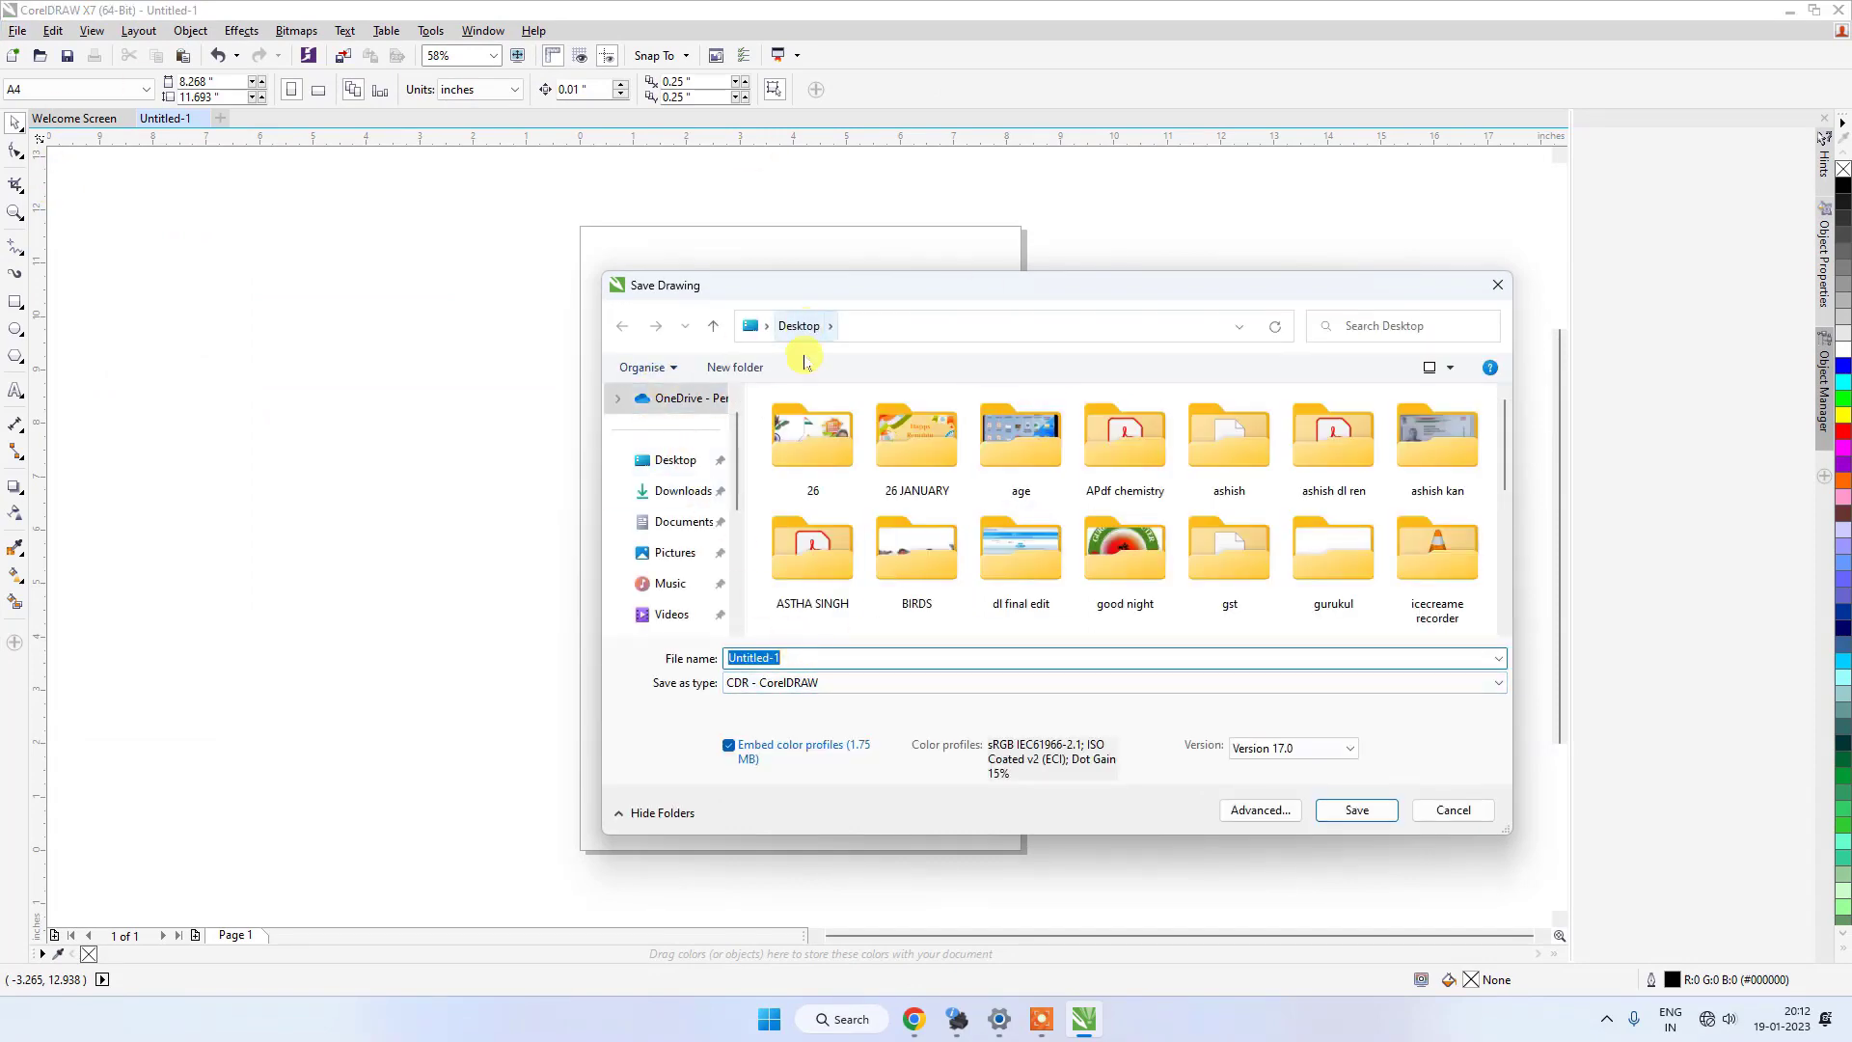
type("MY FIRST PAGE")
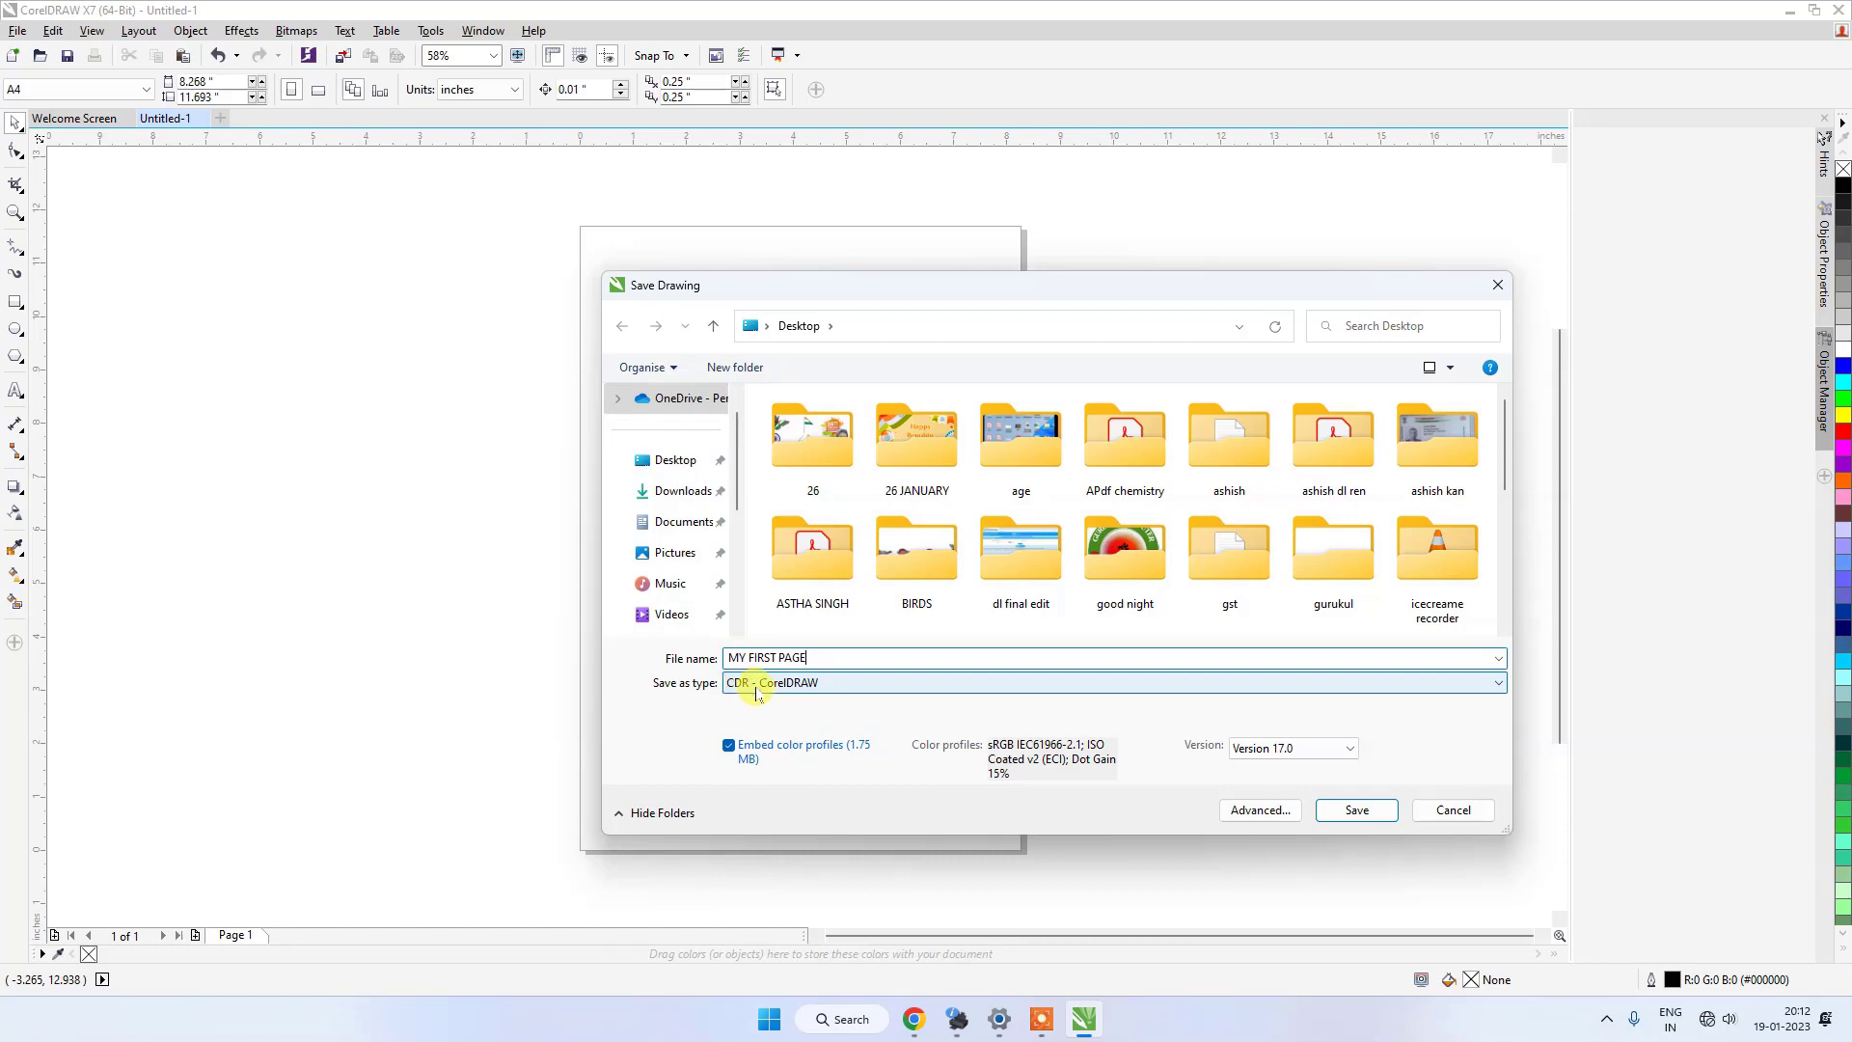
left_click(1351, 814)
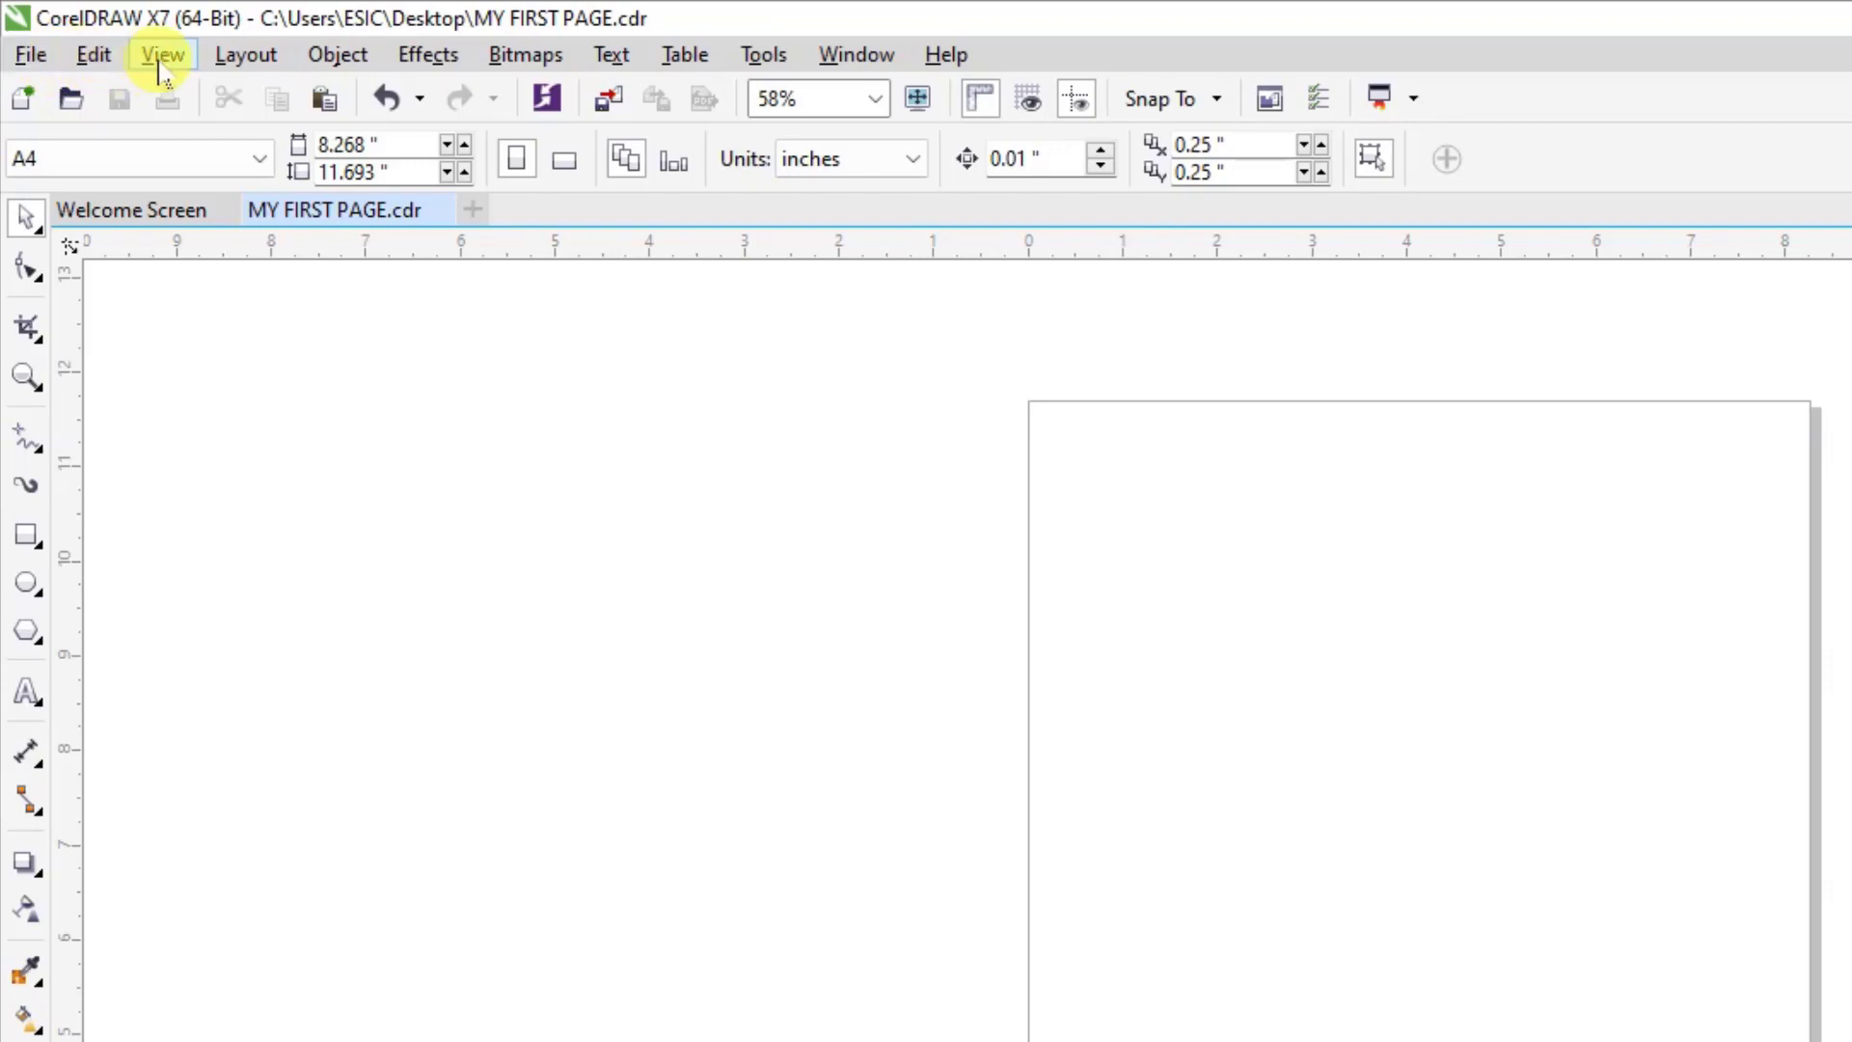
Review the file commands for creating, opening, closing, saving, importing and exporting documents.
left_click(31, 56)
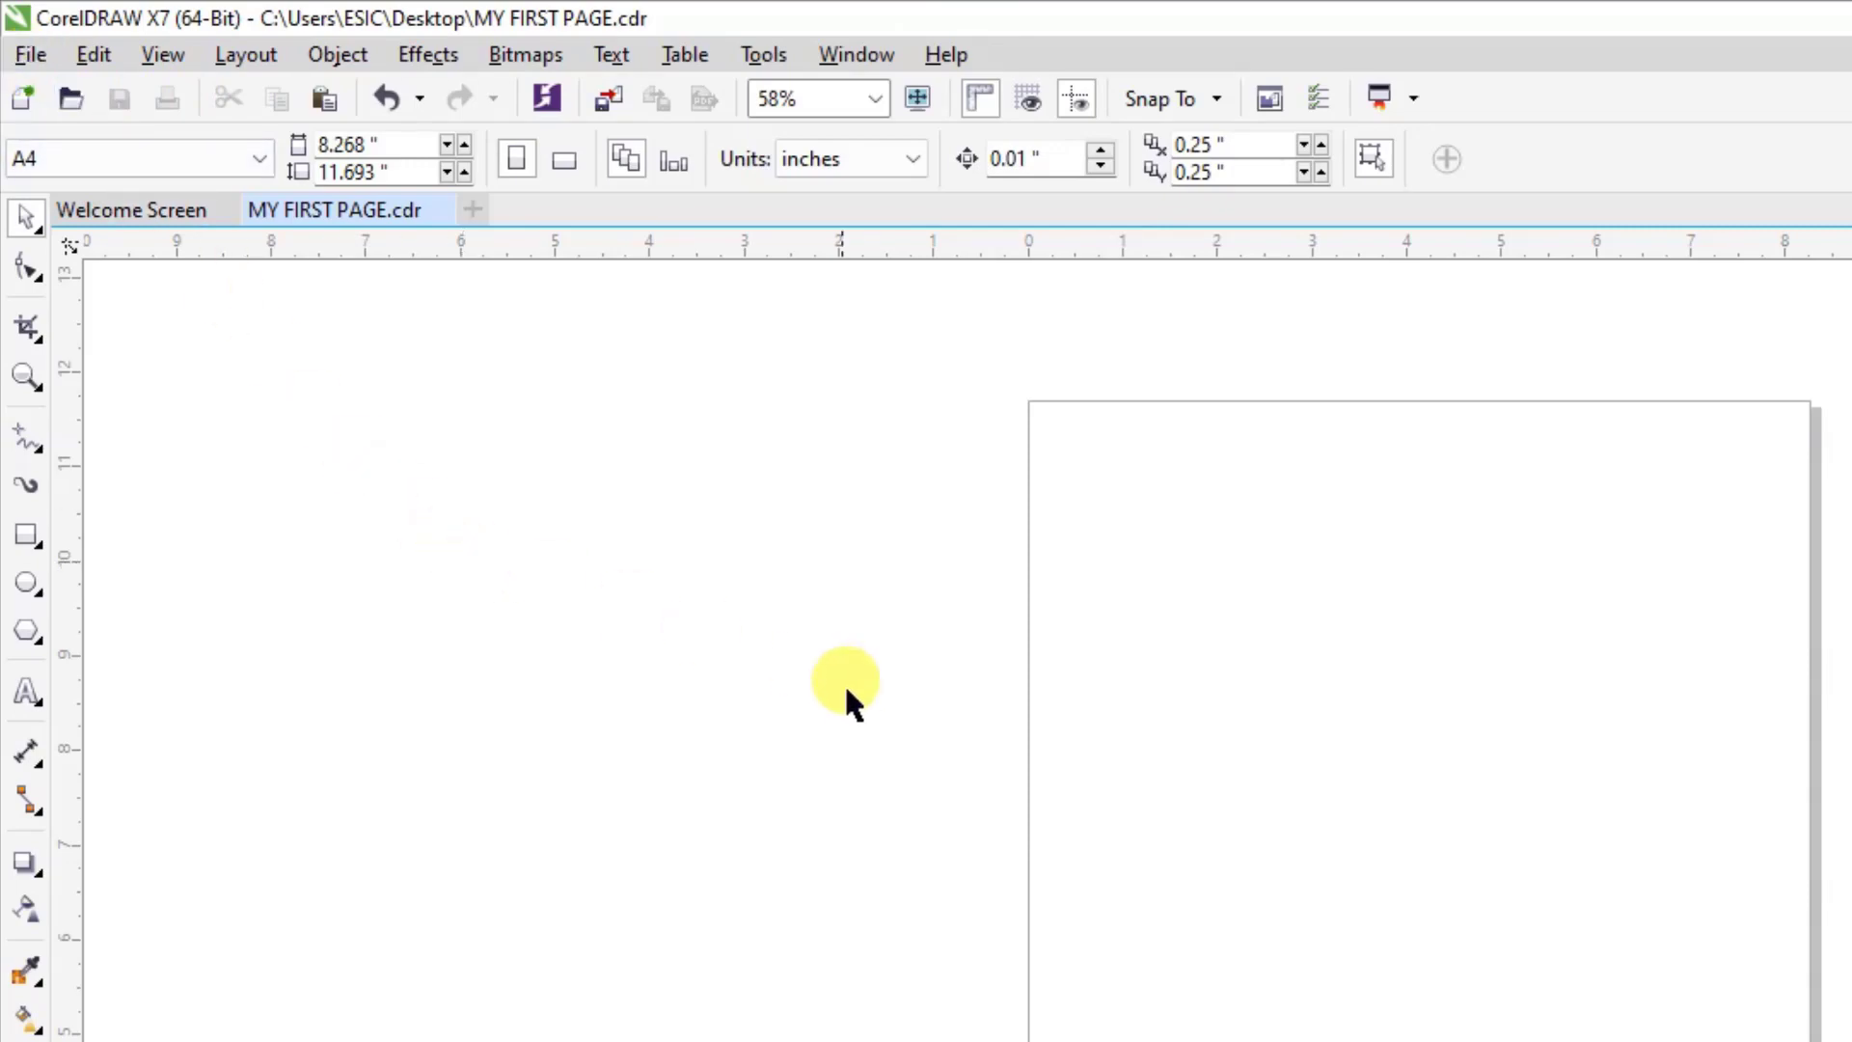
left_click(31, 58)
left_click(826, 386)
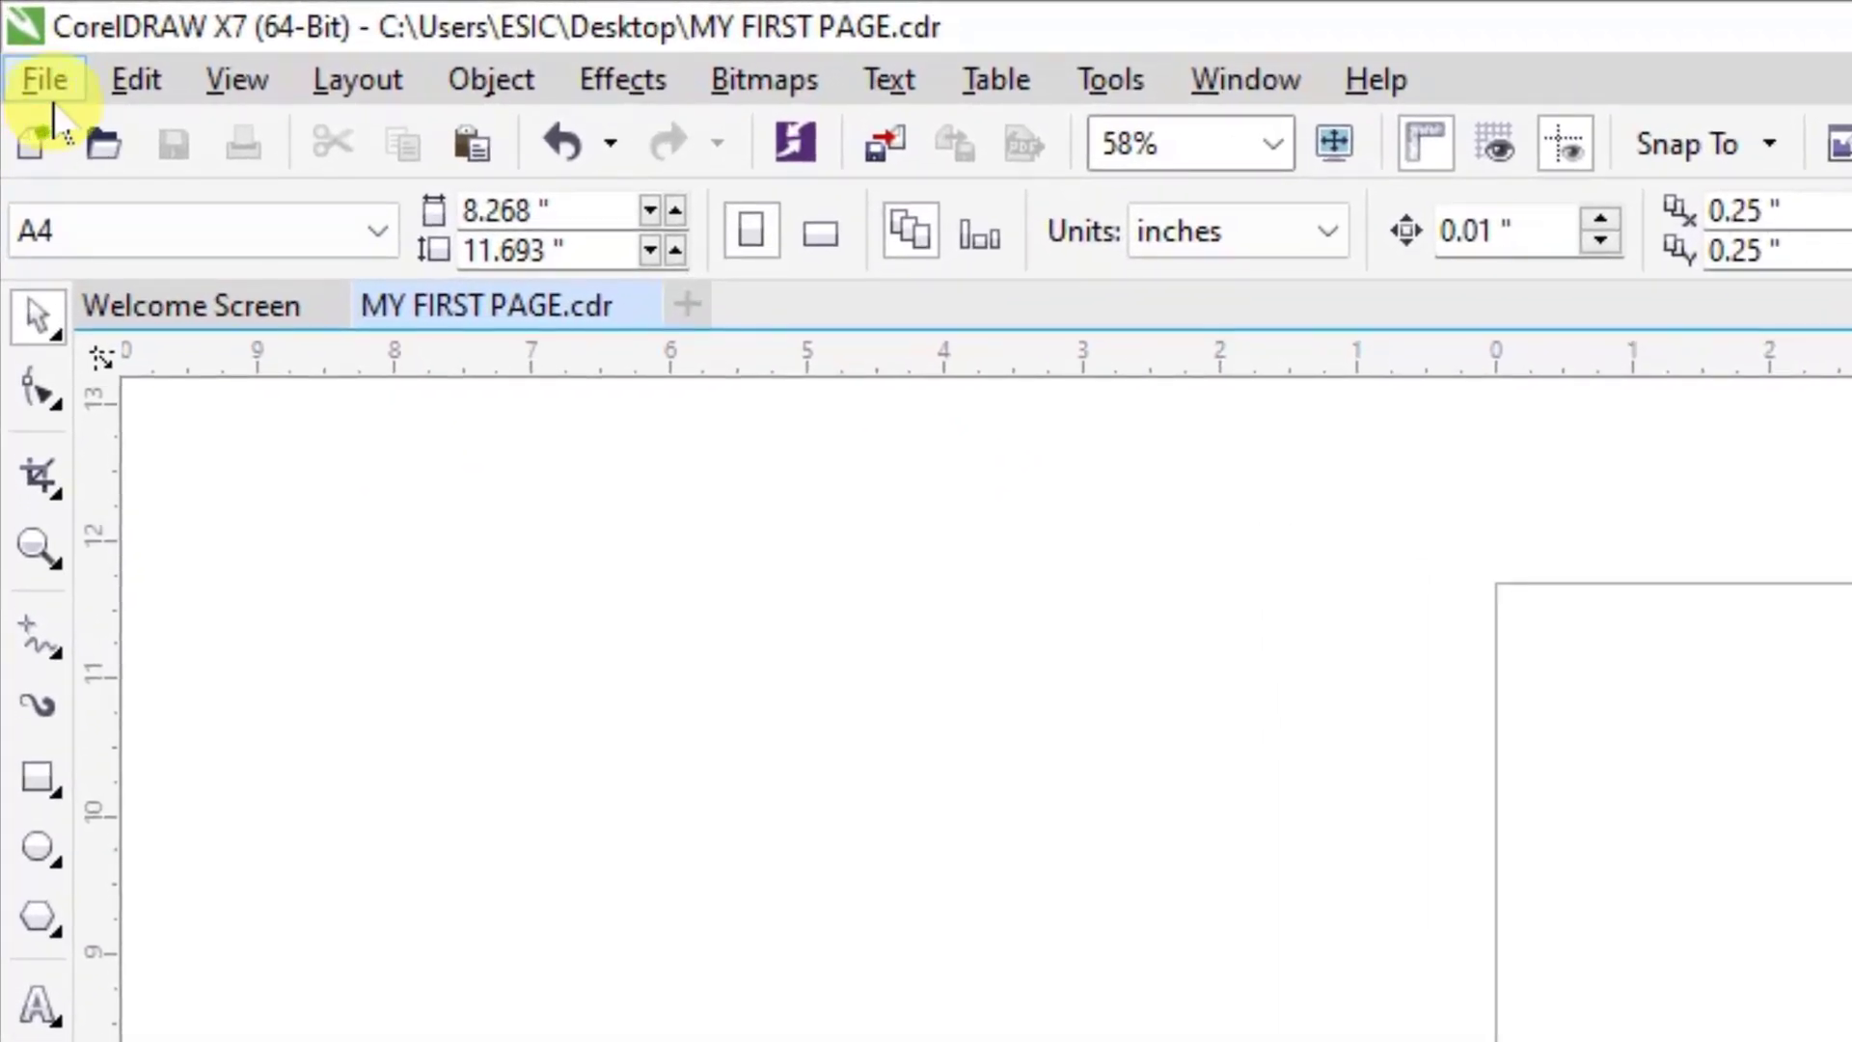
key("alt")
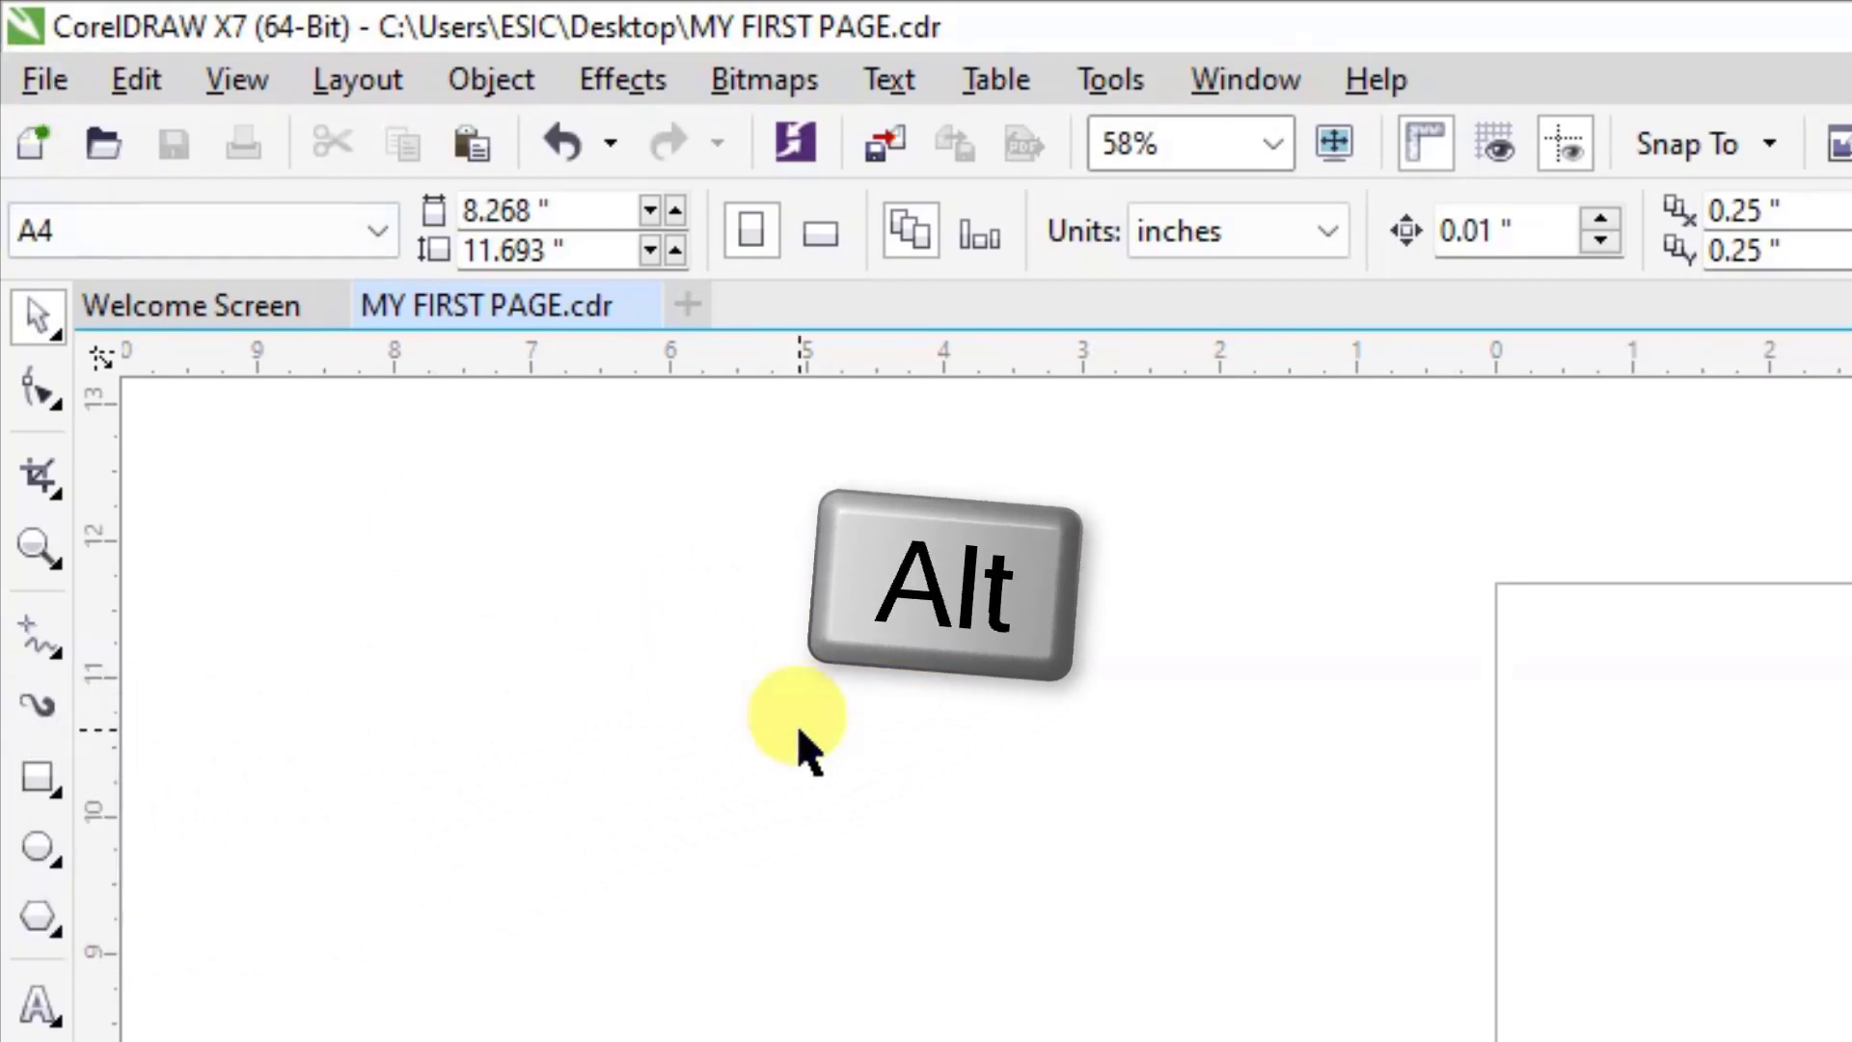
key("alt+f")
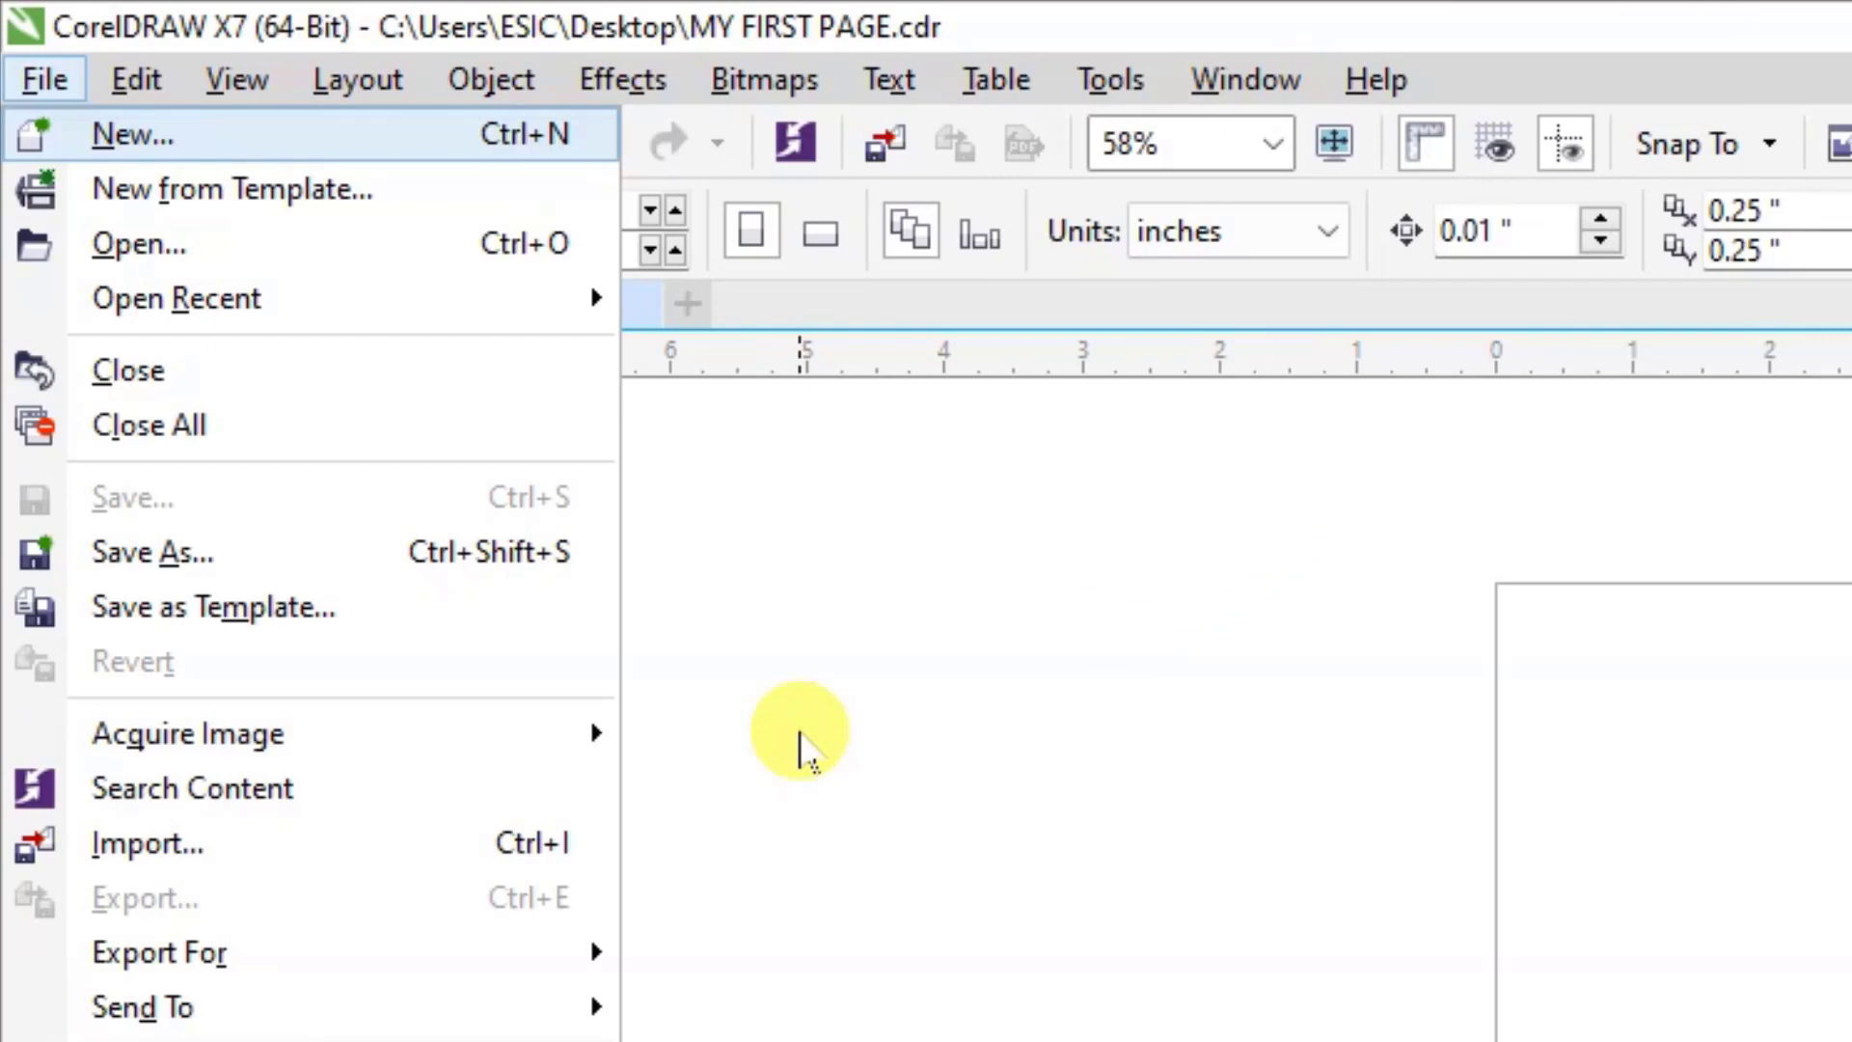
left_click(807, 622)
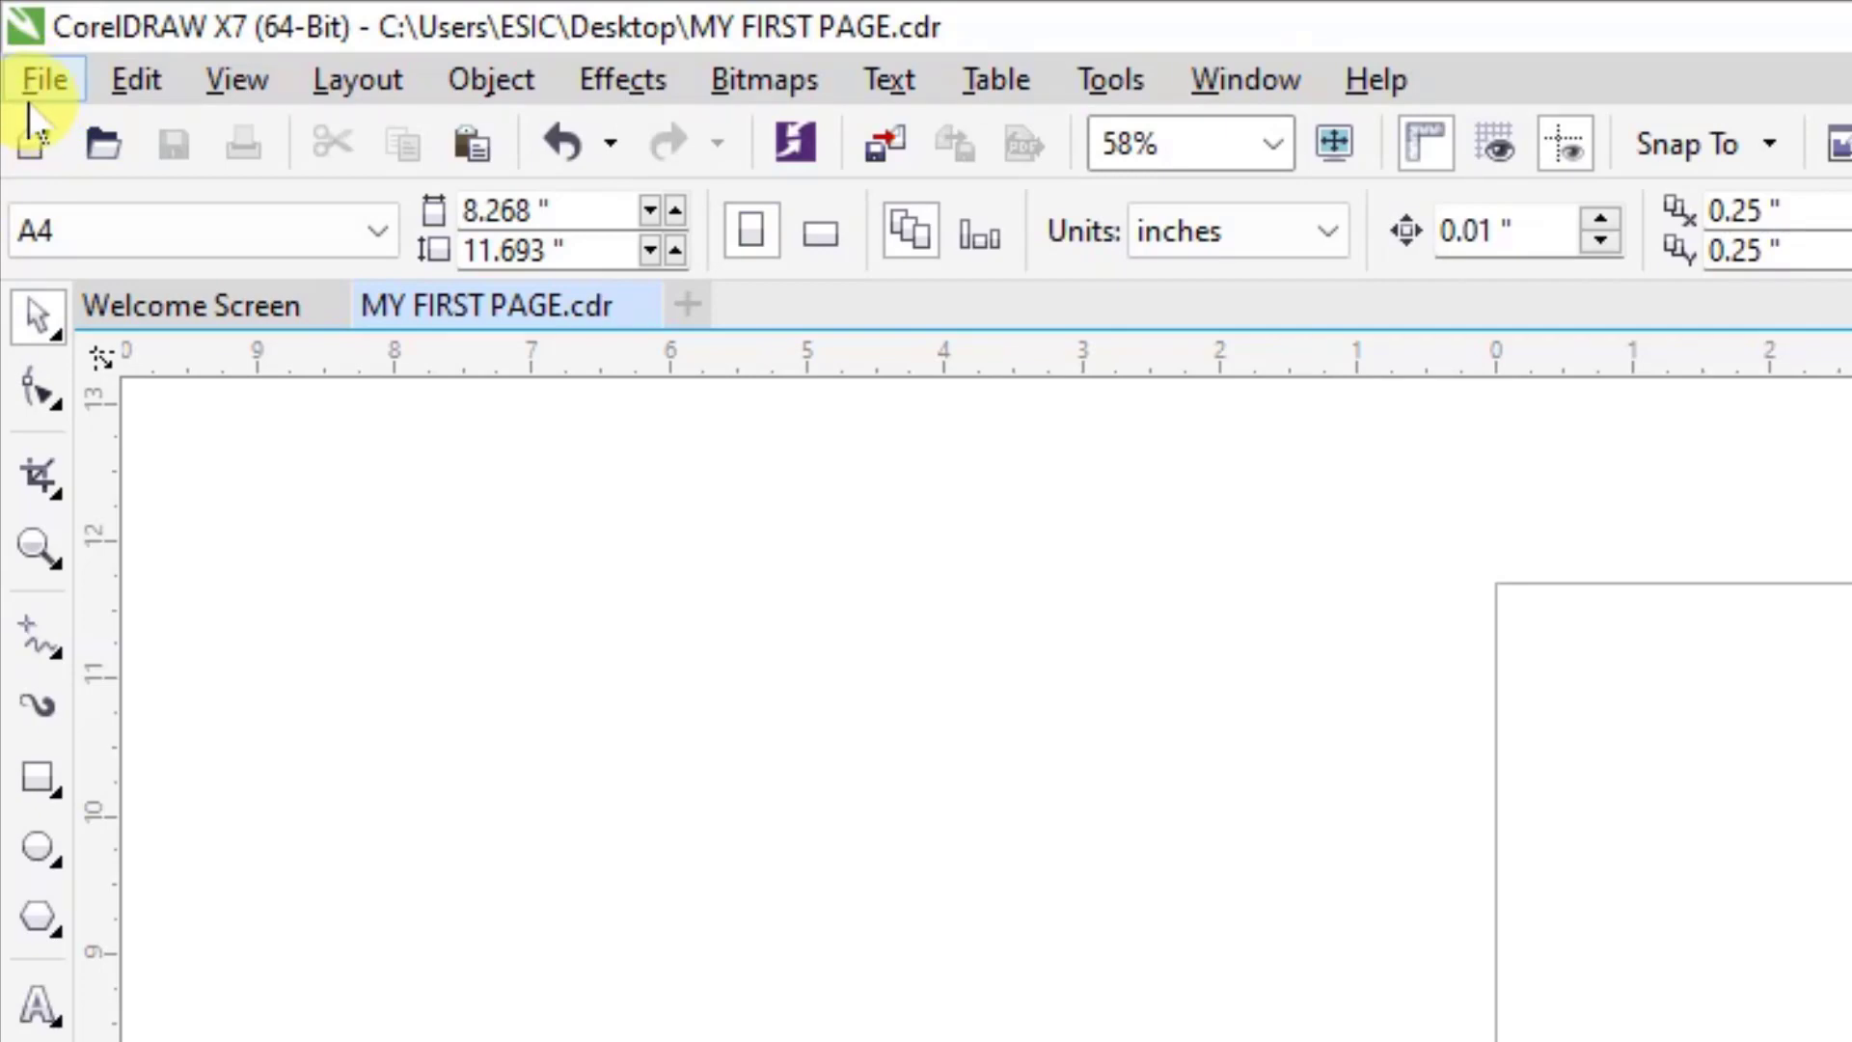
key("alt")
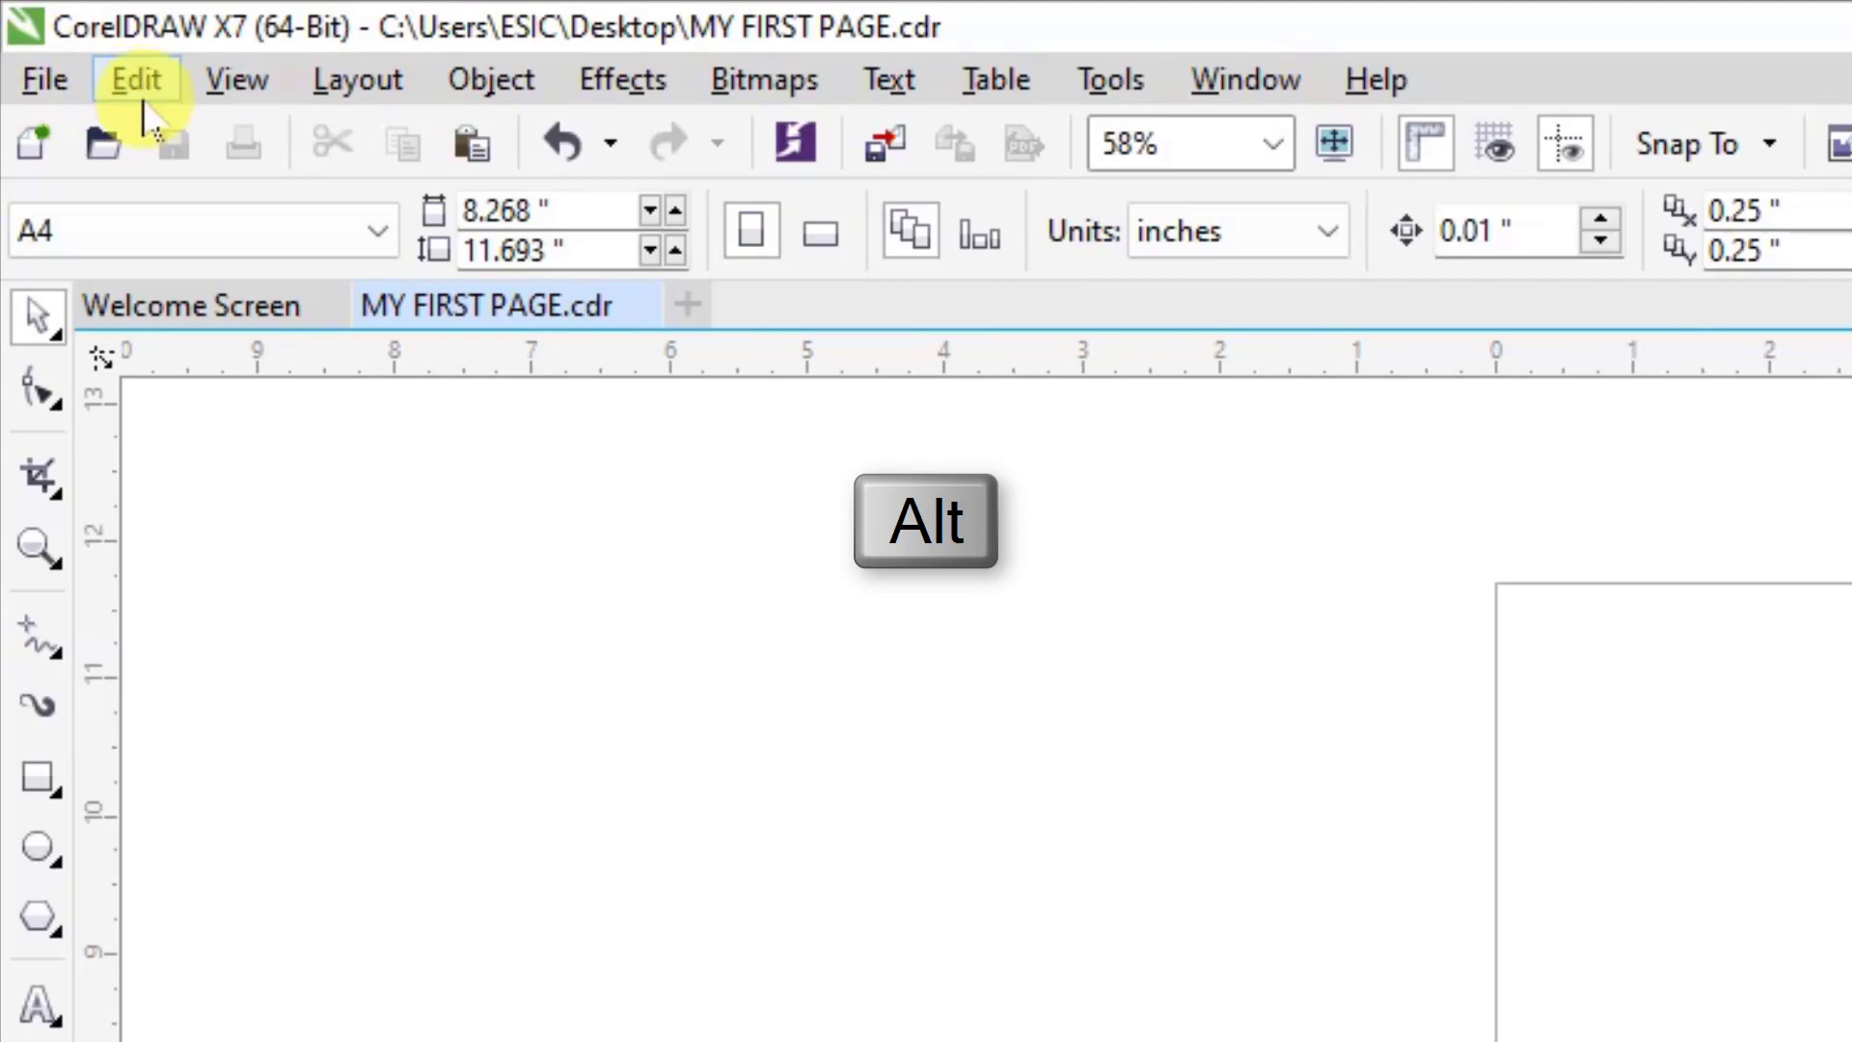
key("ctrl")
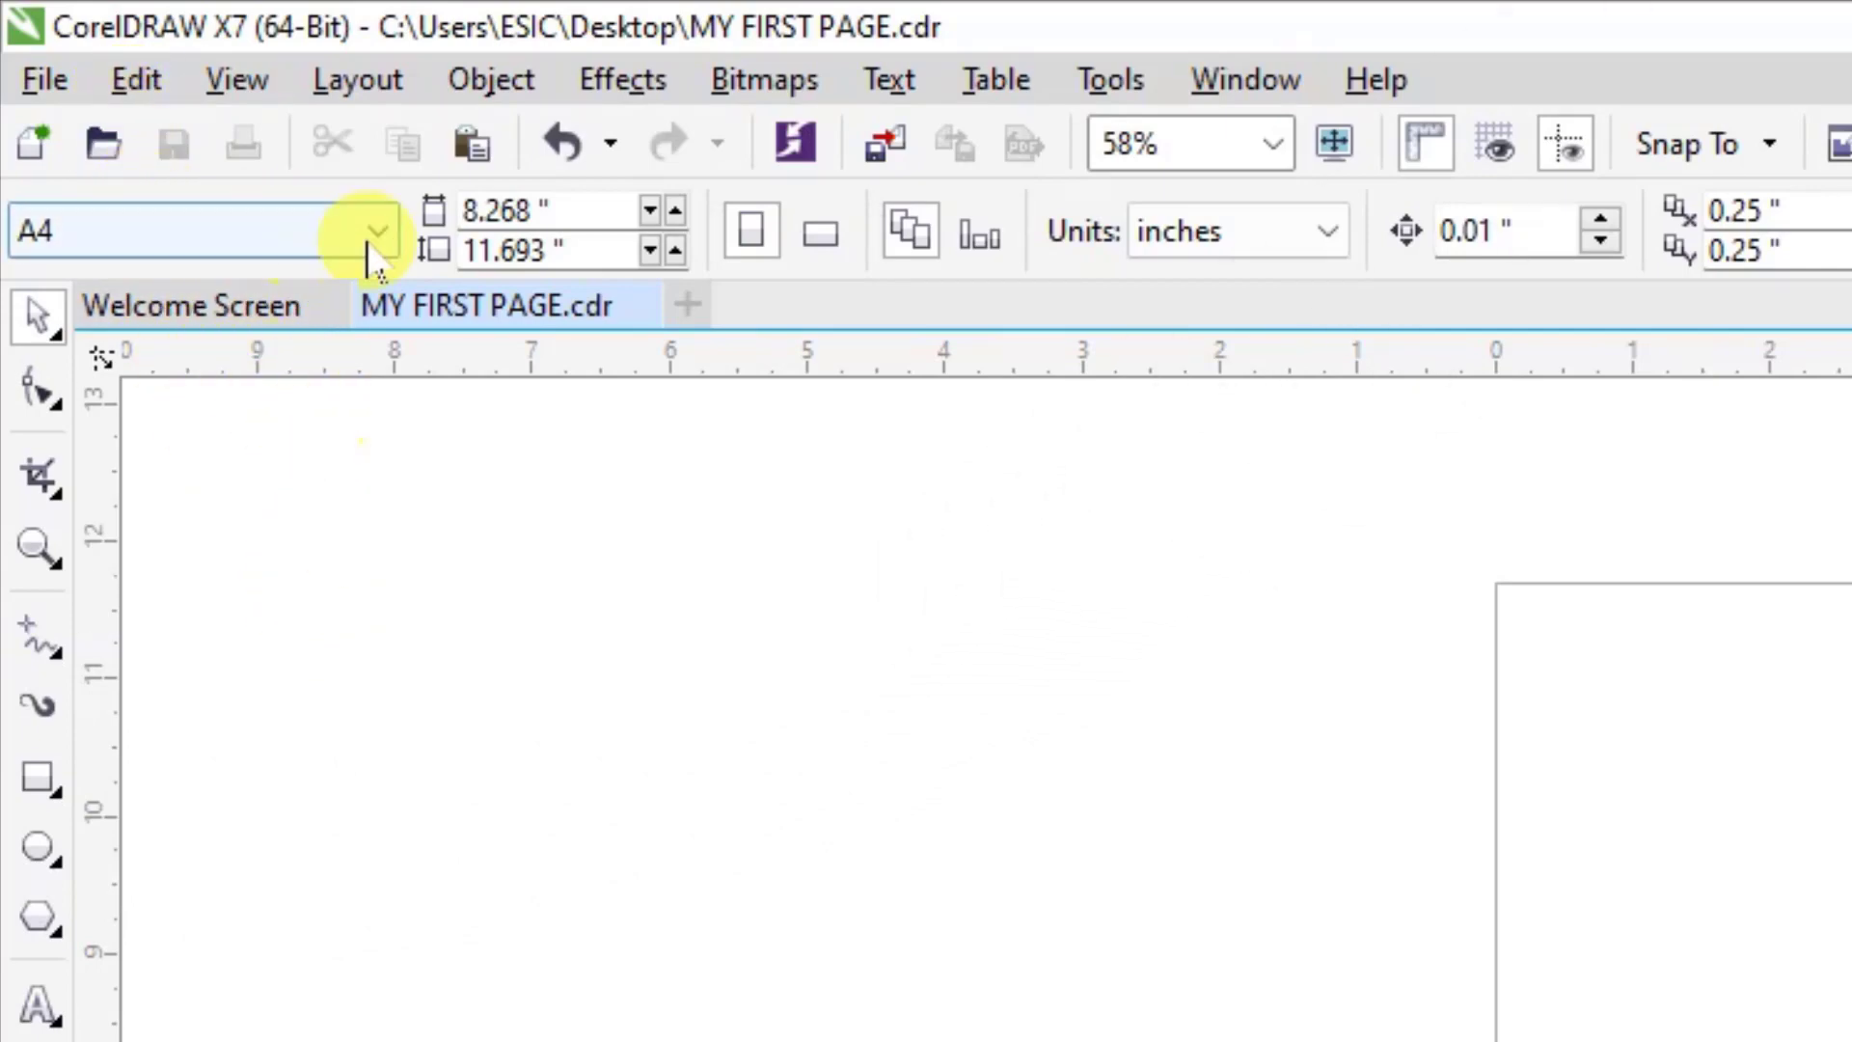
Review the page layout commands, including the options for inserting page numbers.
left_click(367, 87)
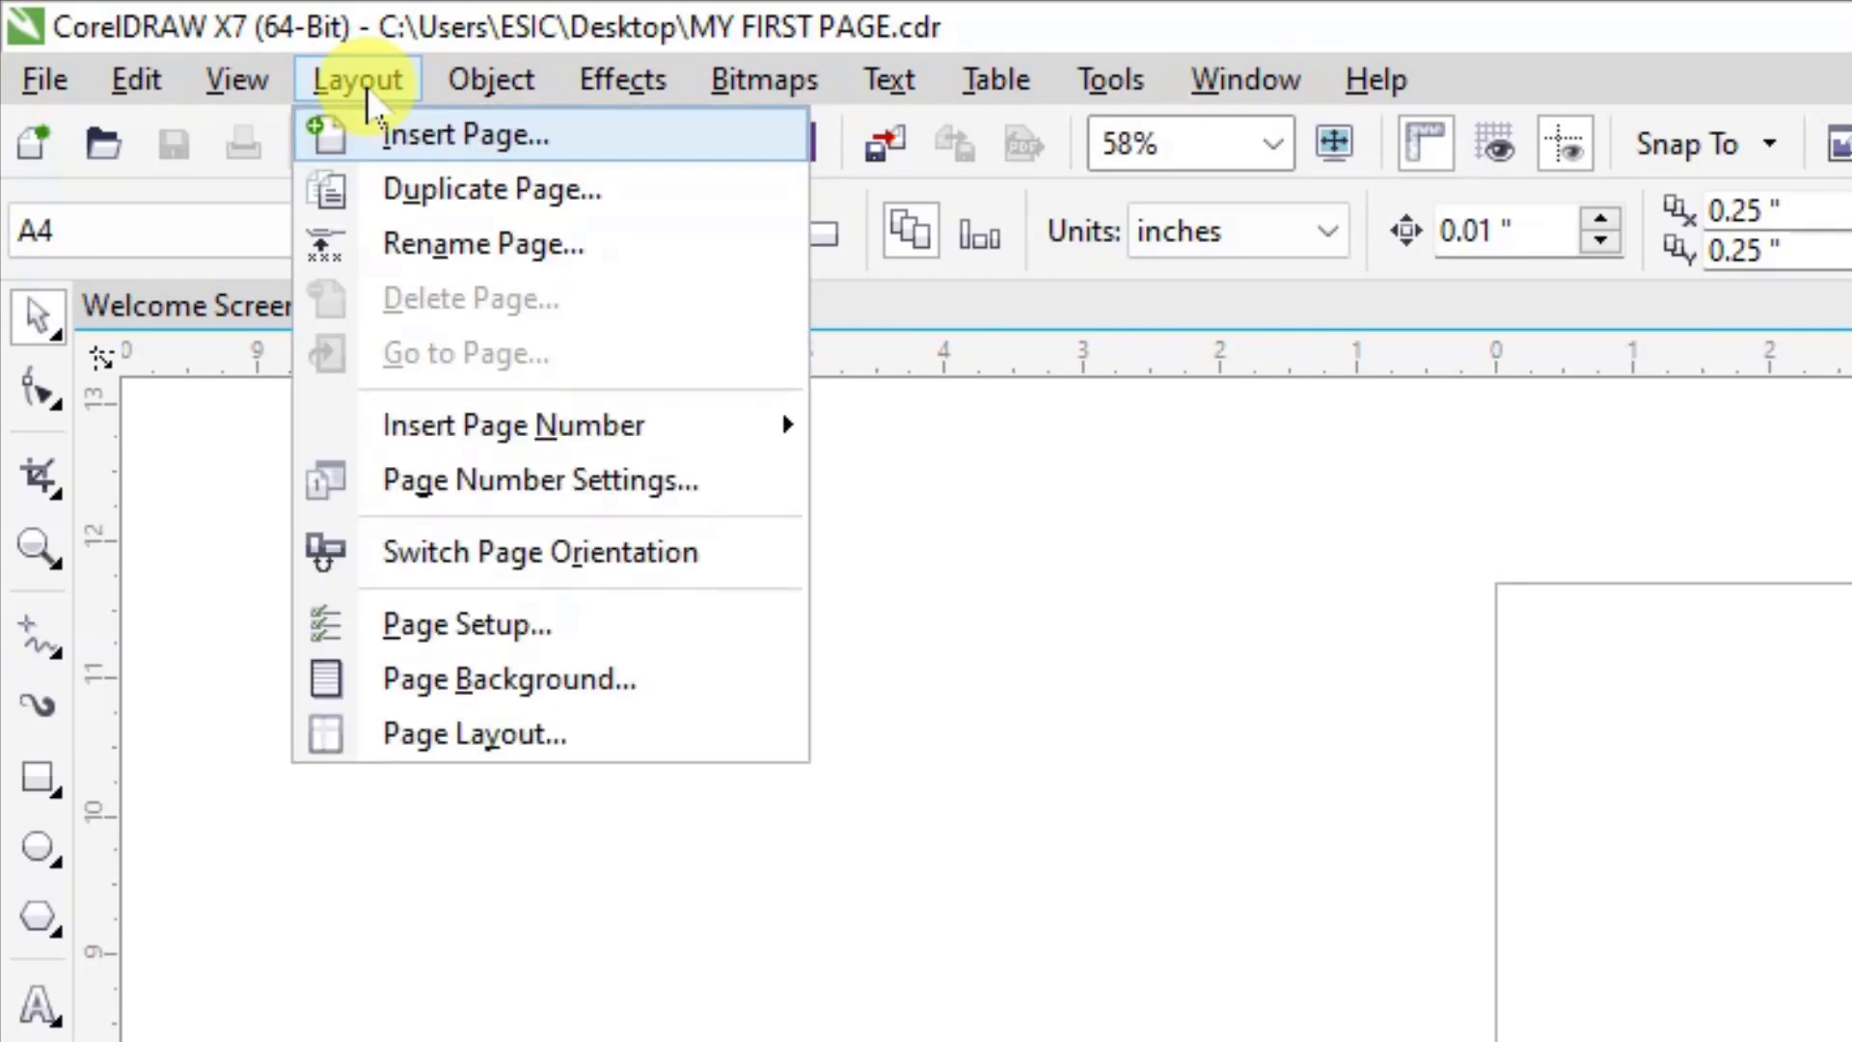
left_click(947, 467)
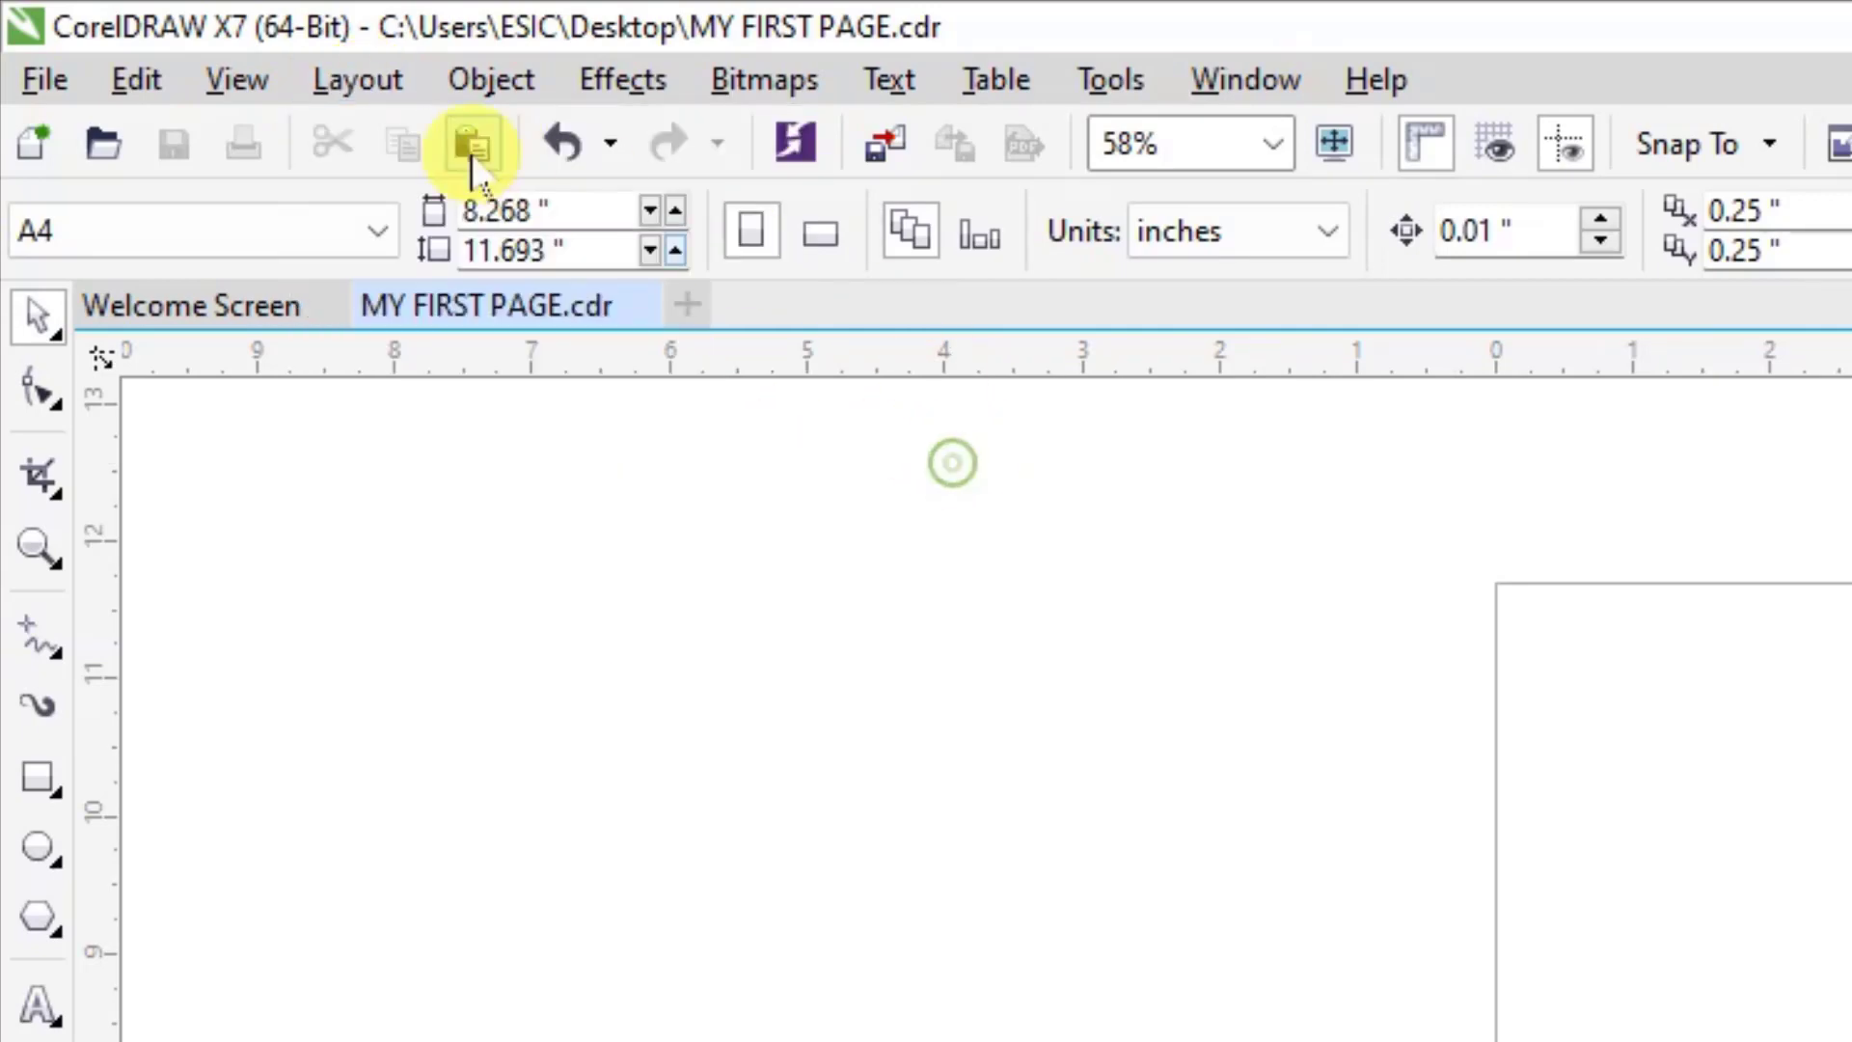
left_click(352, 85)
left_click(390, 96)
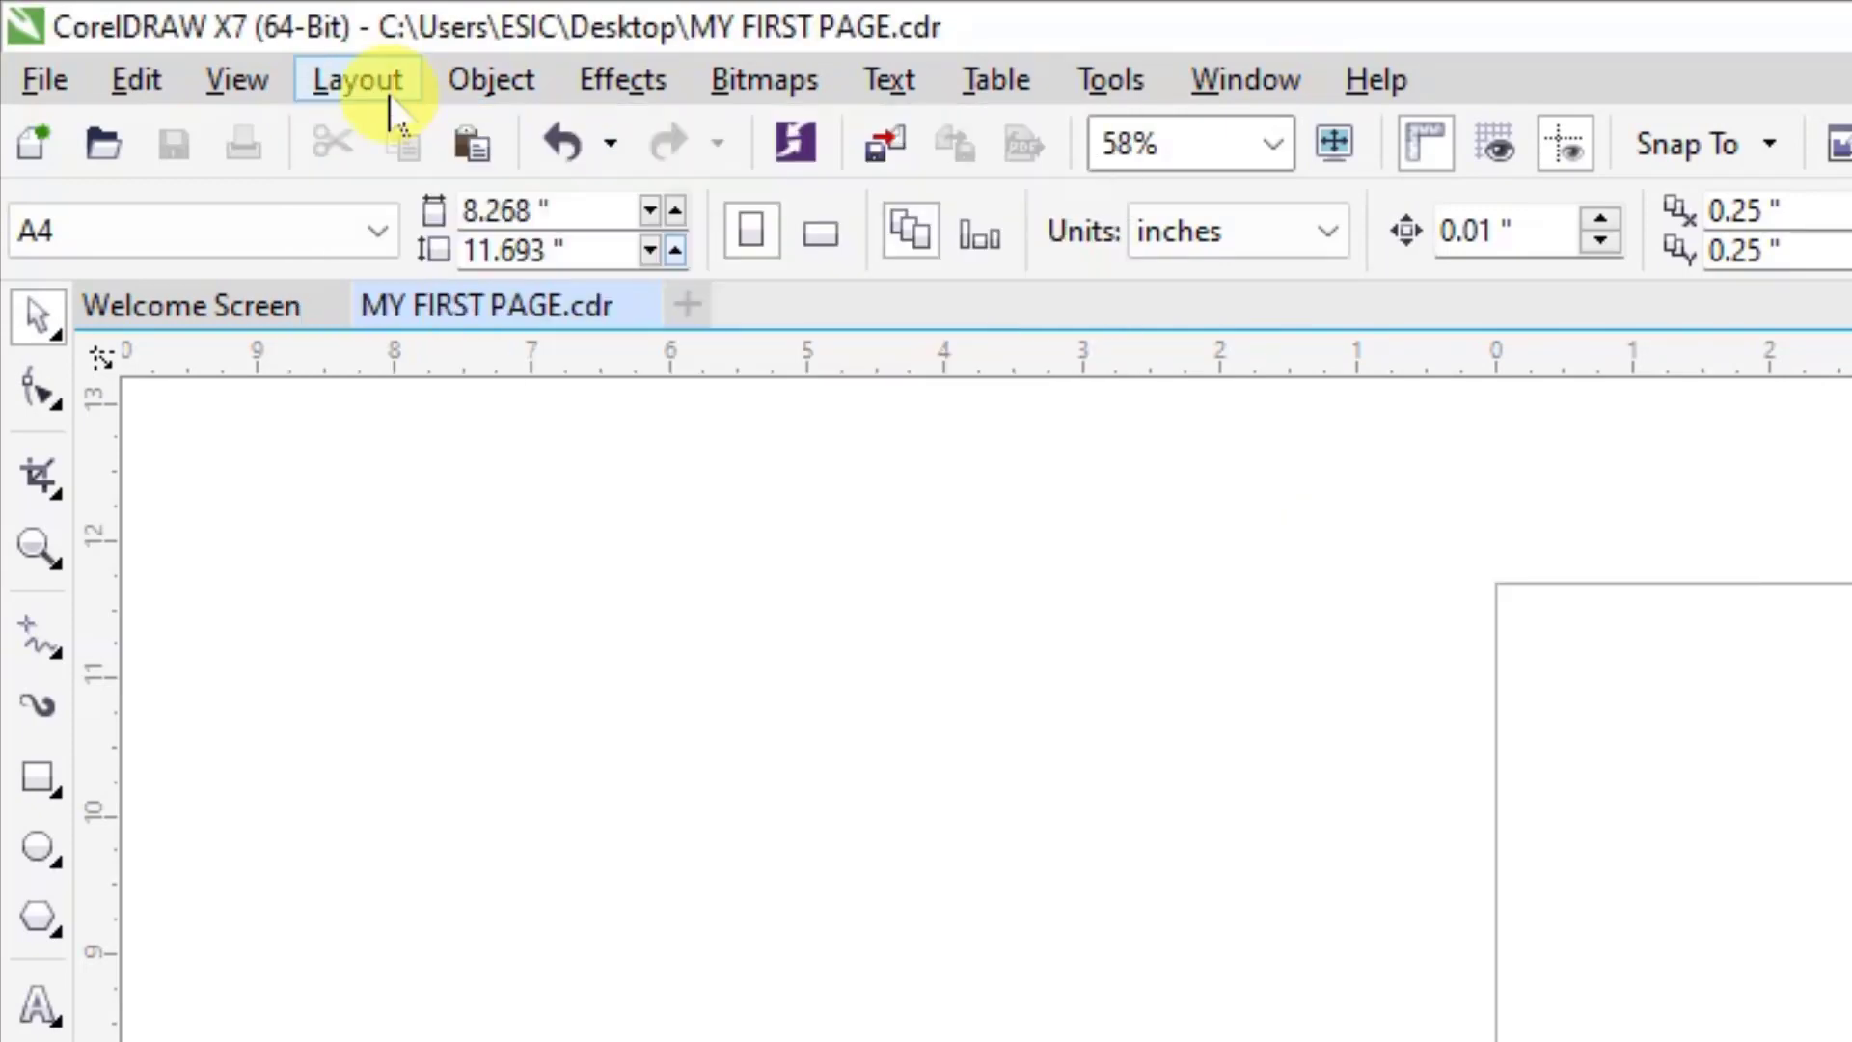
left_click(335, 91)
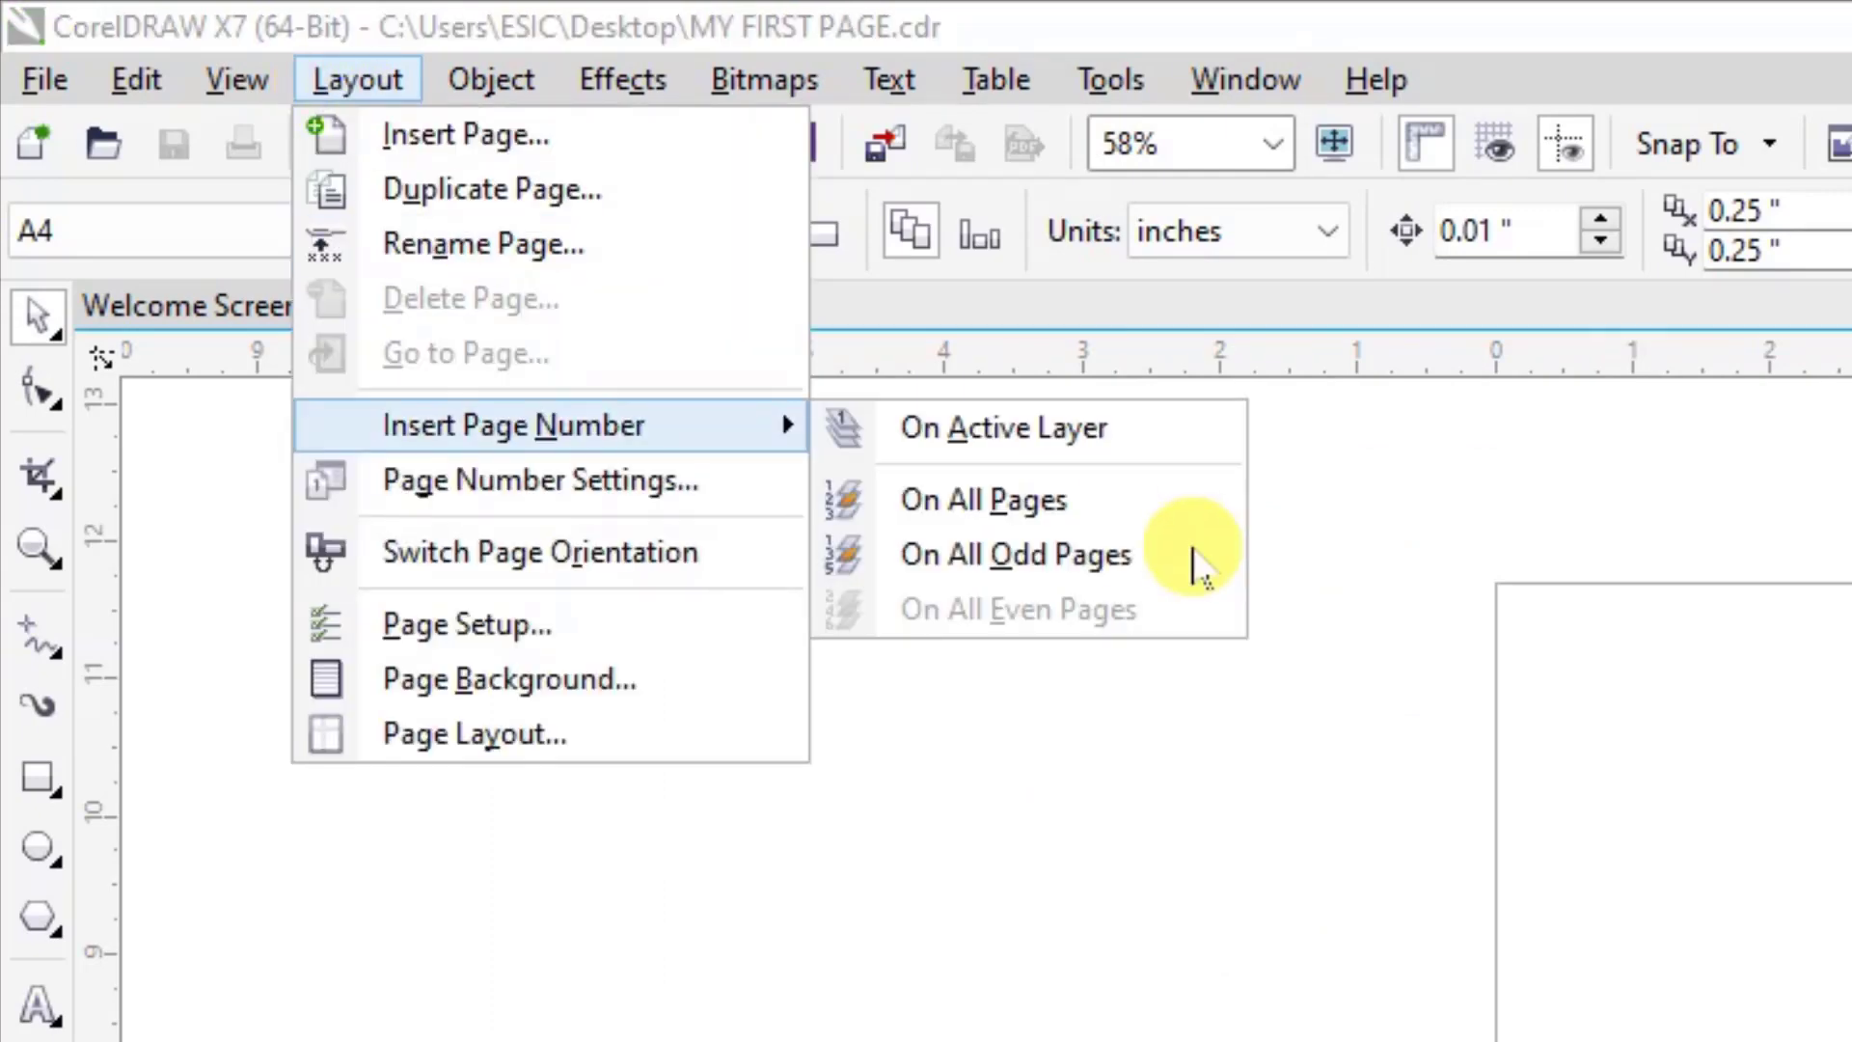
left_click(783, 960)
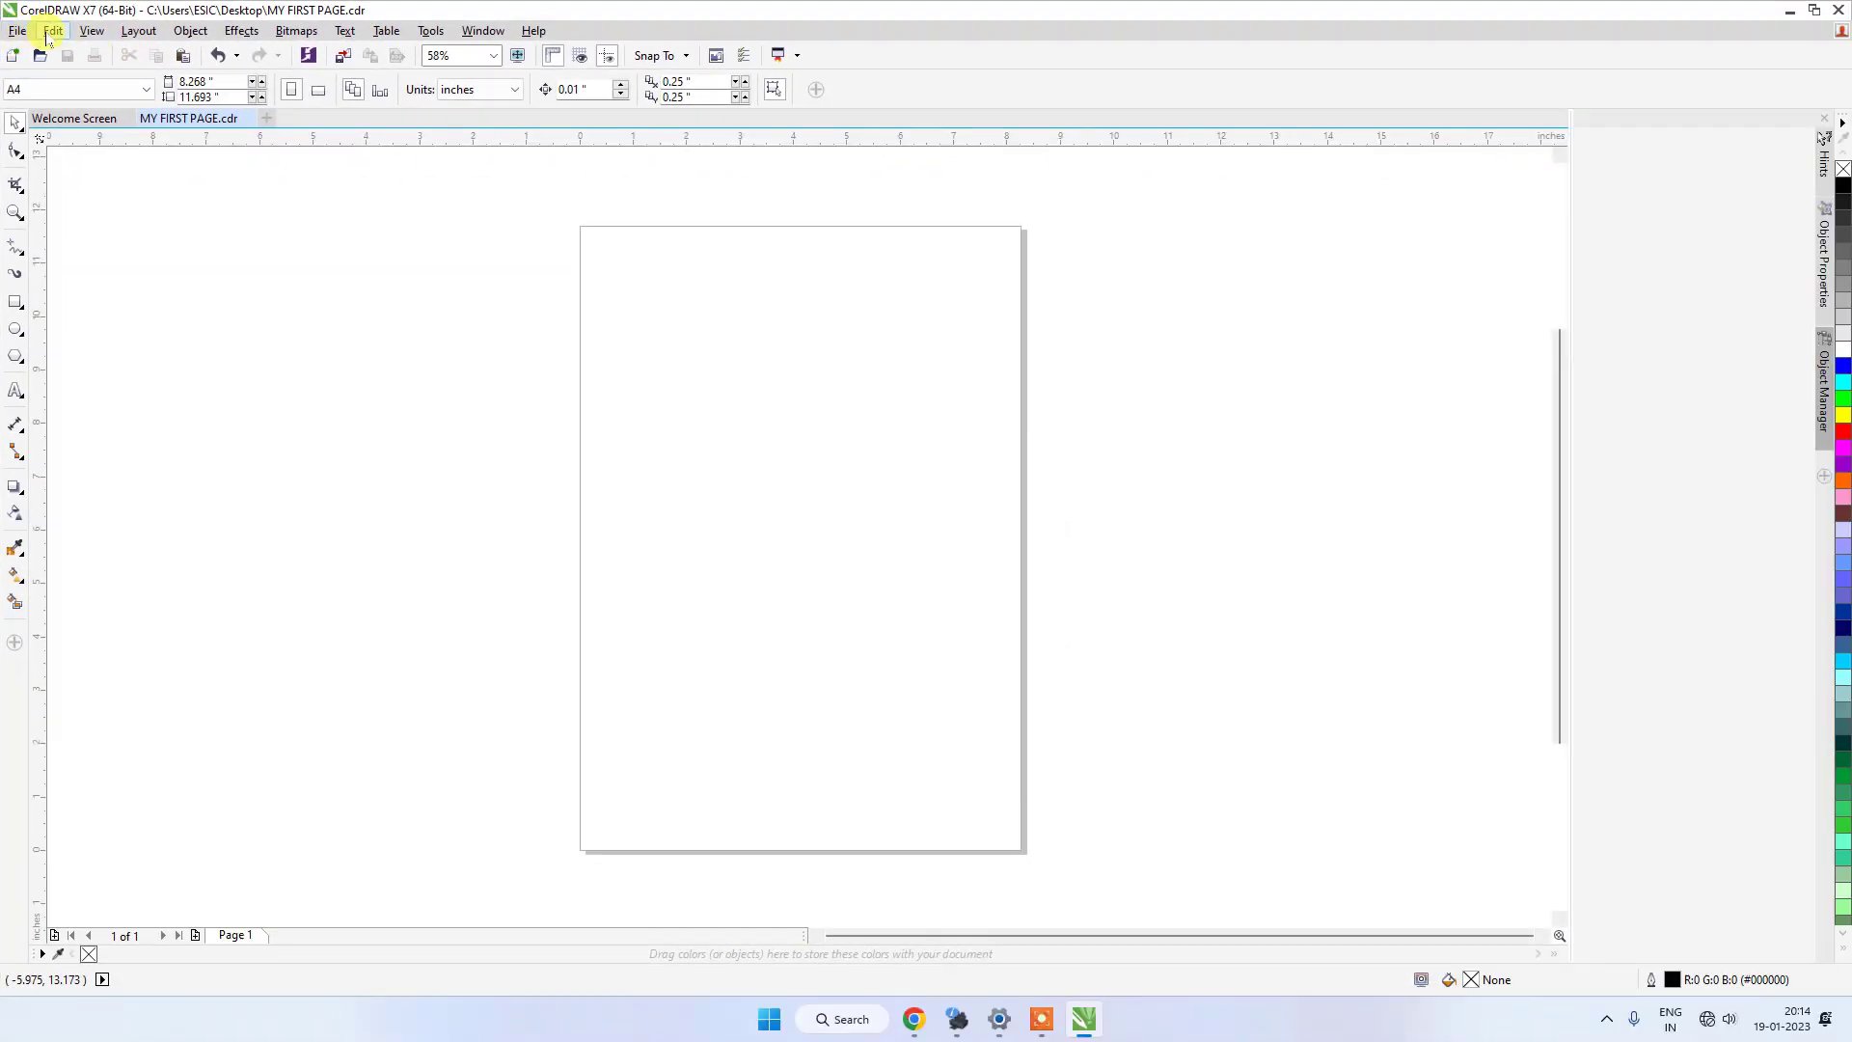
Look through the file and editing commands and the list of undoable actions.
left_click(20, 37)
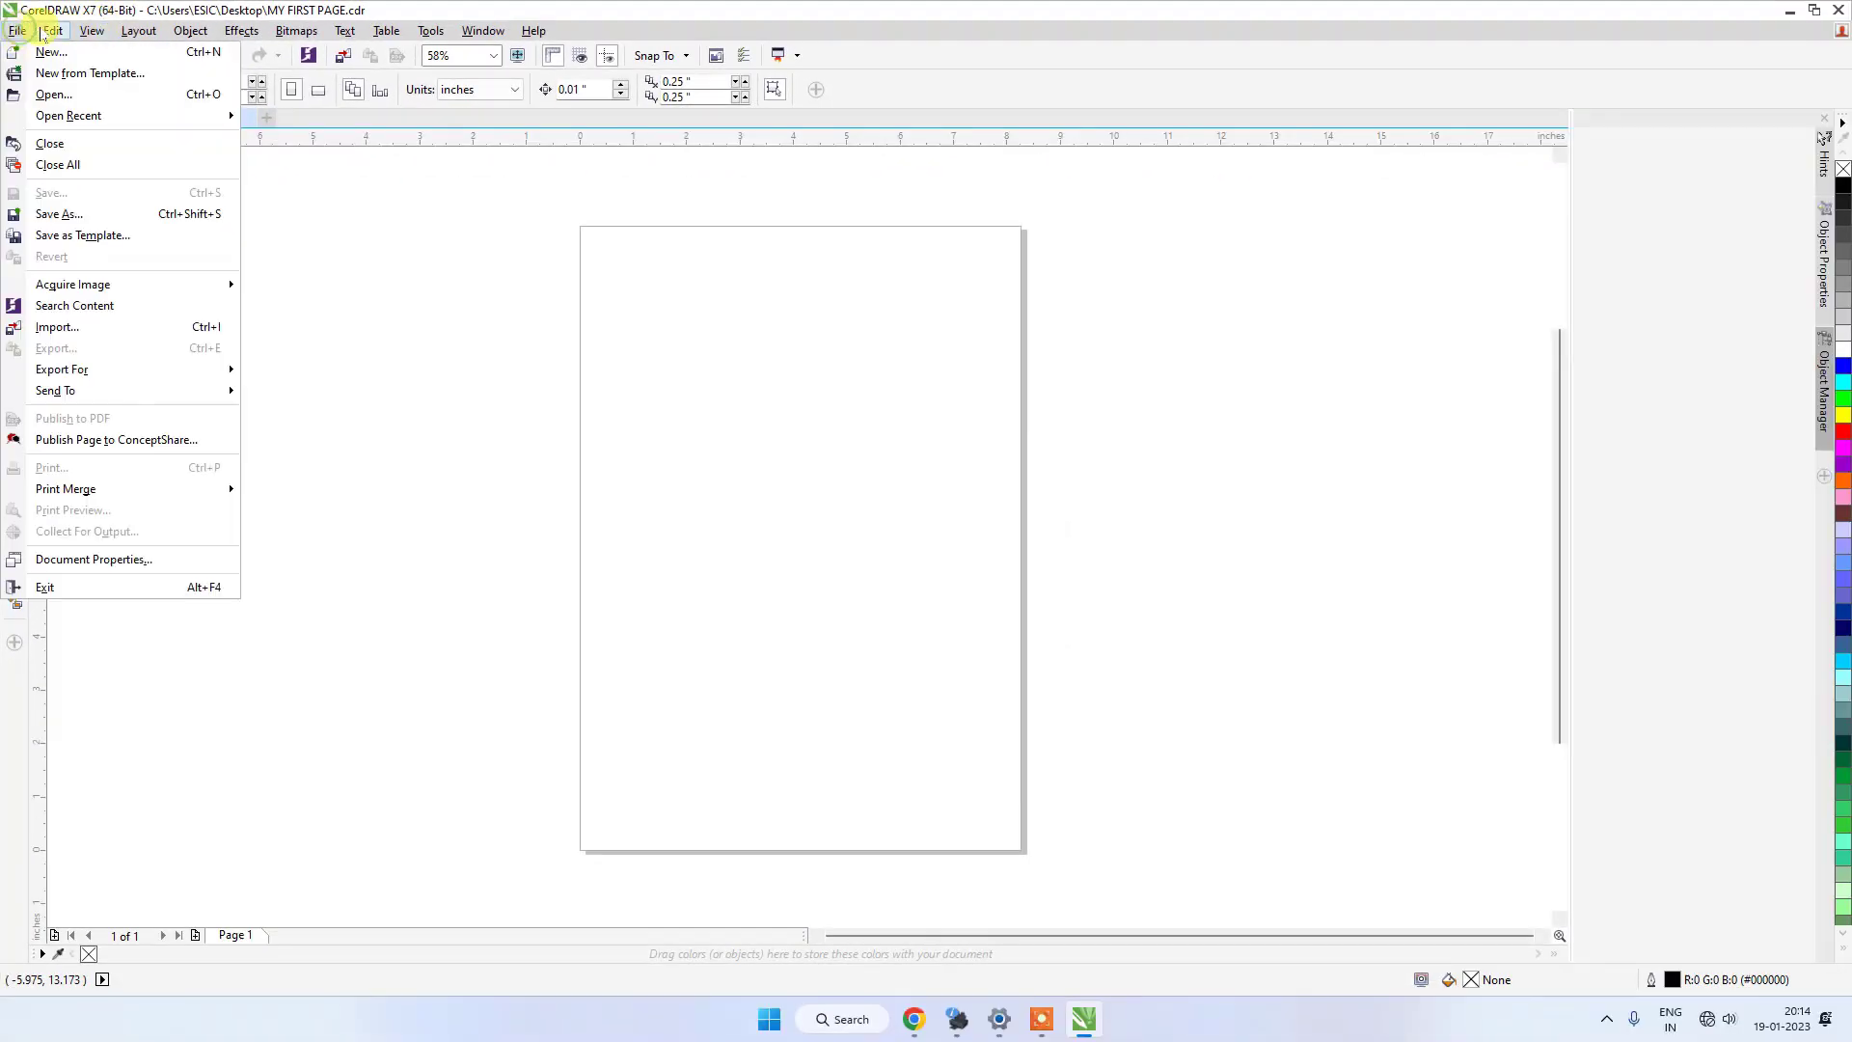
left_click(45, 36)
left_click(44, 36)
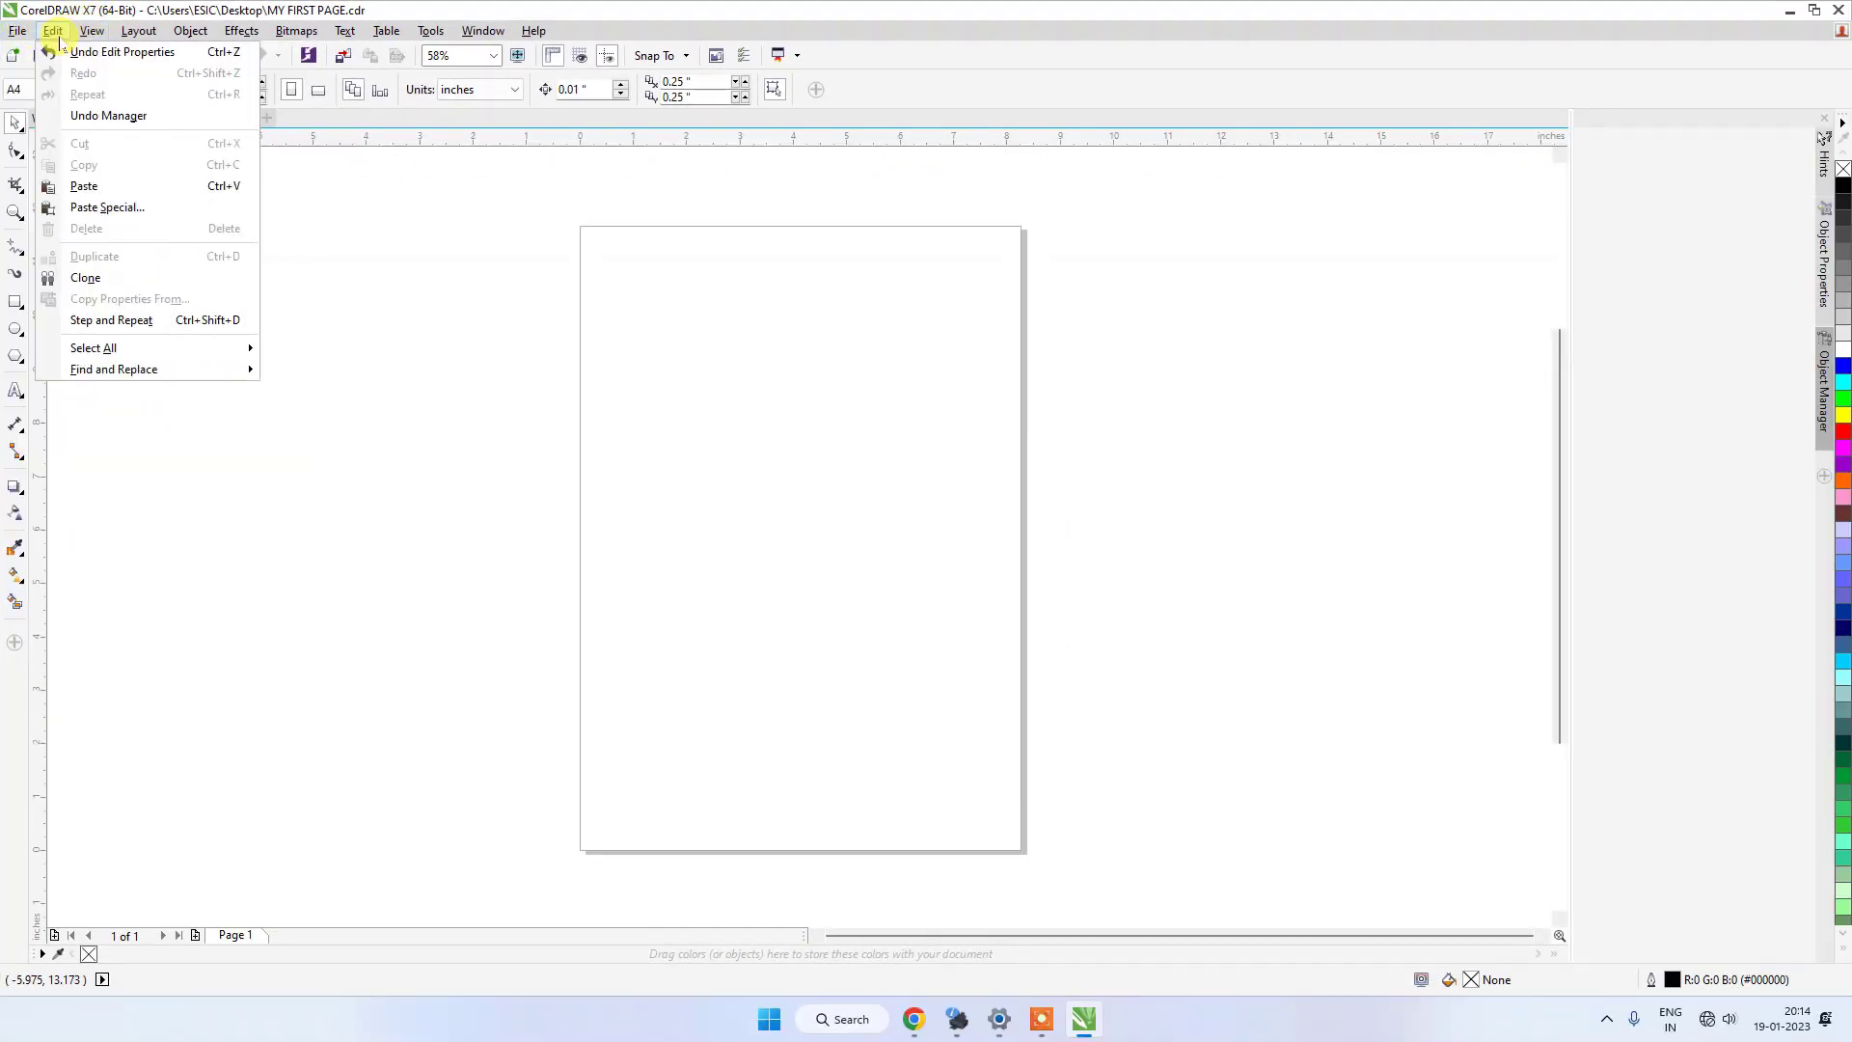
left_click(84, 37)
left_click(86, 37)
left_click(86, 38)
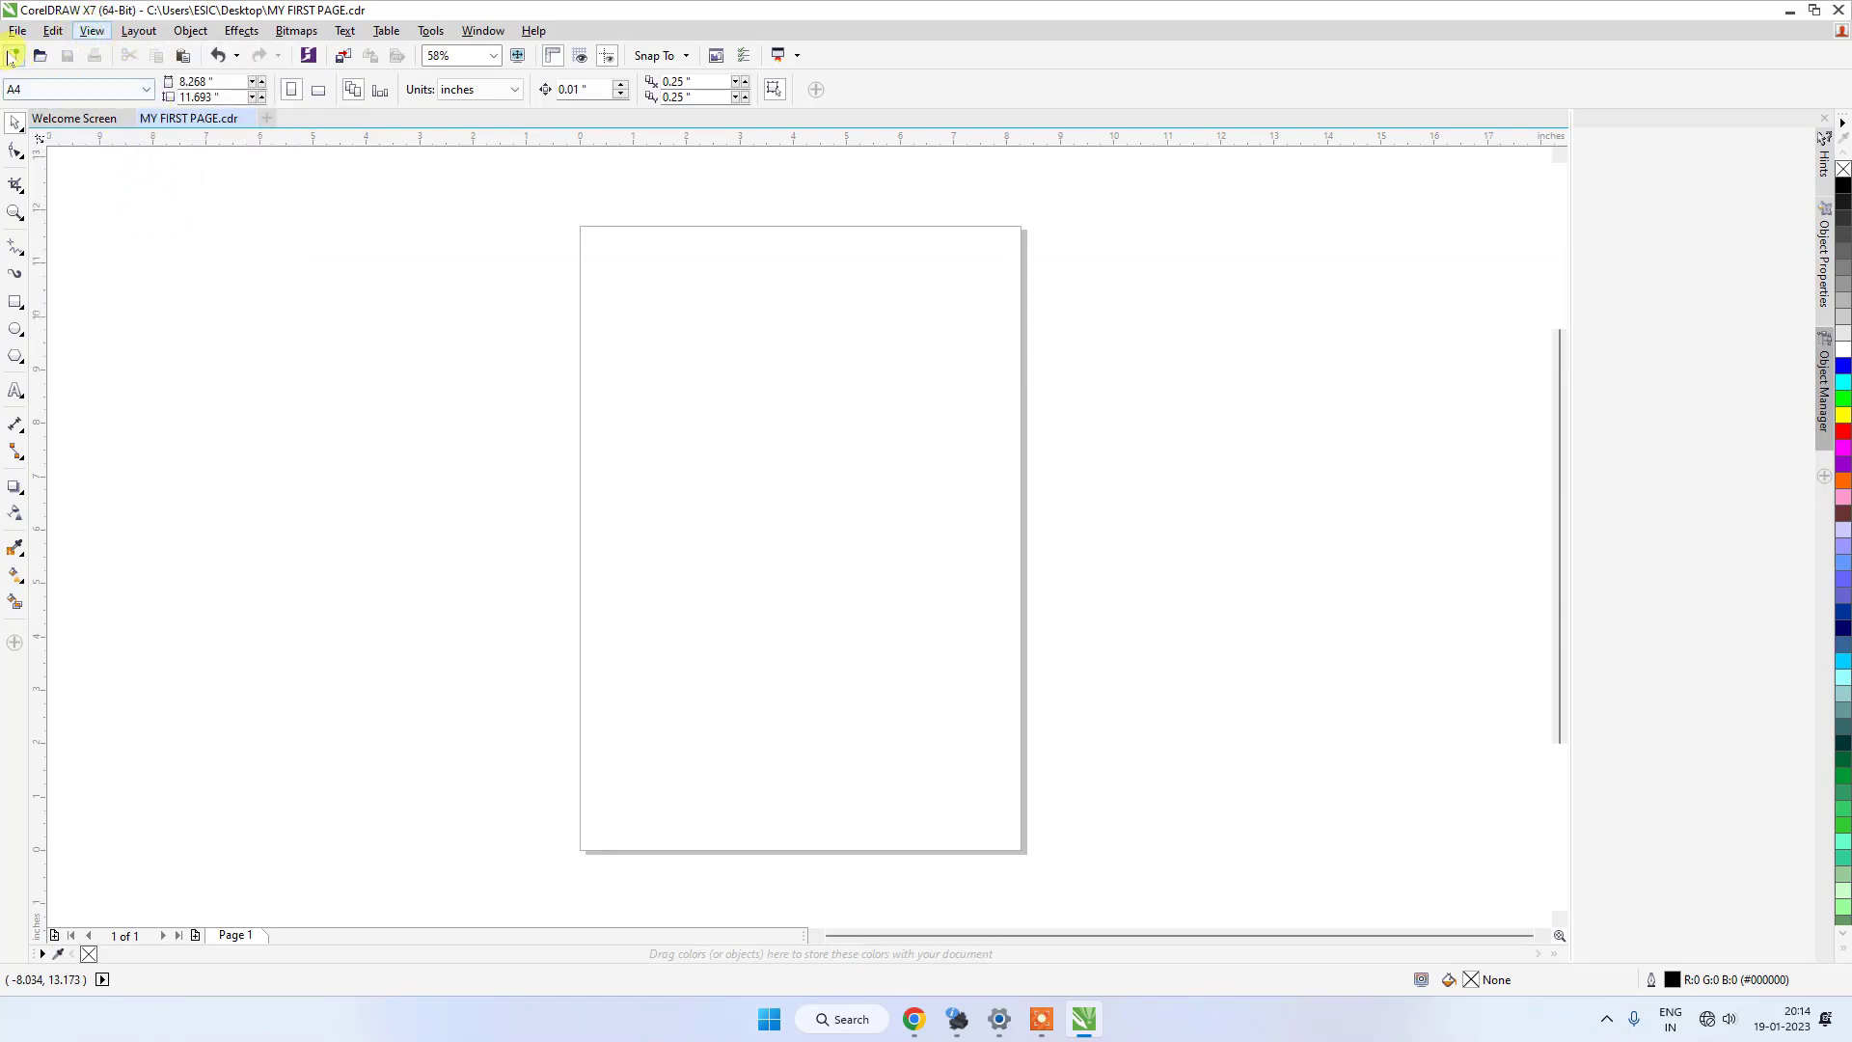
left_click(237, 55)
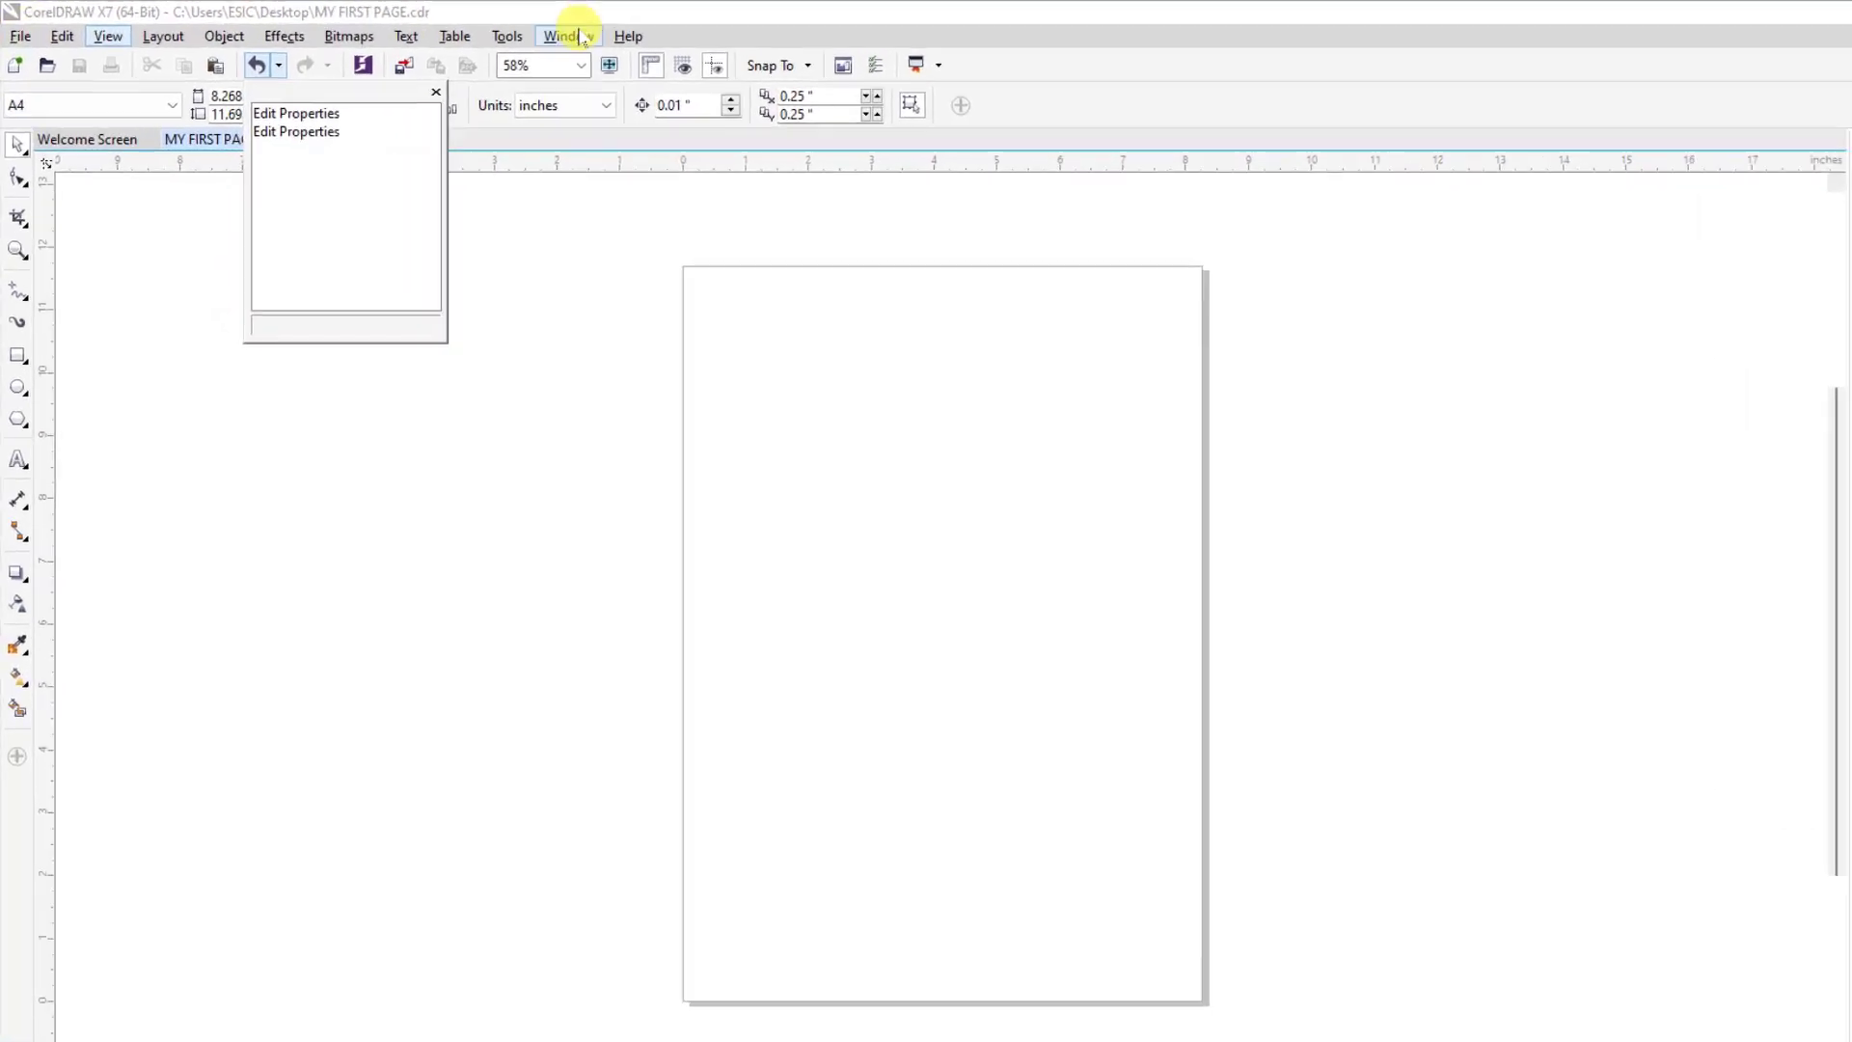
Hide the Menu Bar and show it again.
left_click(482, 31)
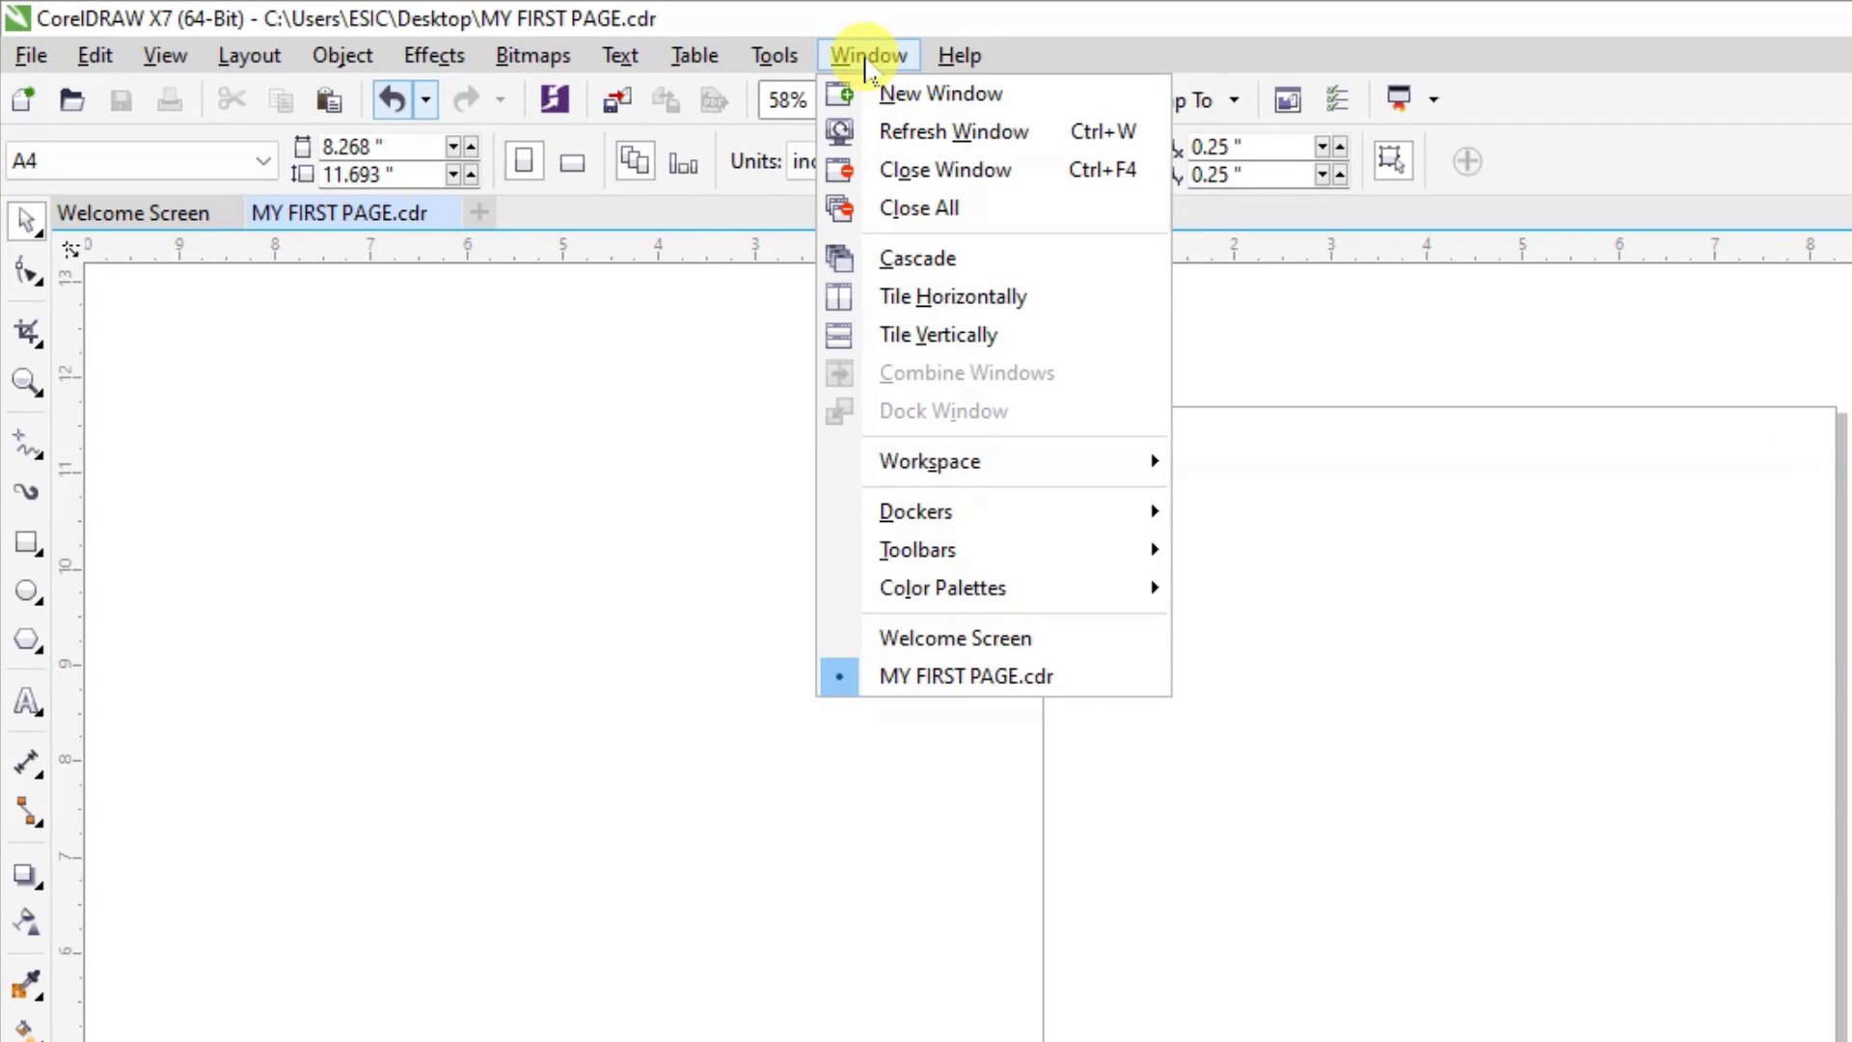
mouse_move(1162, 550)
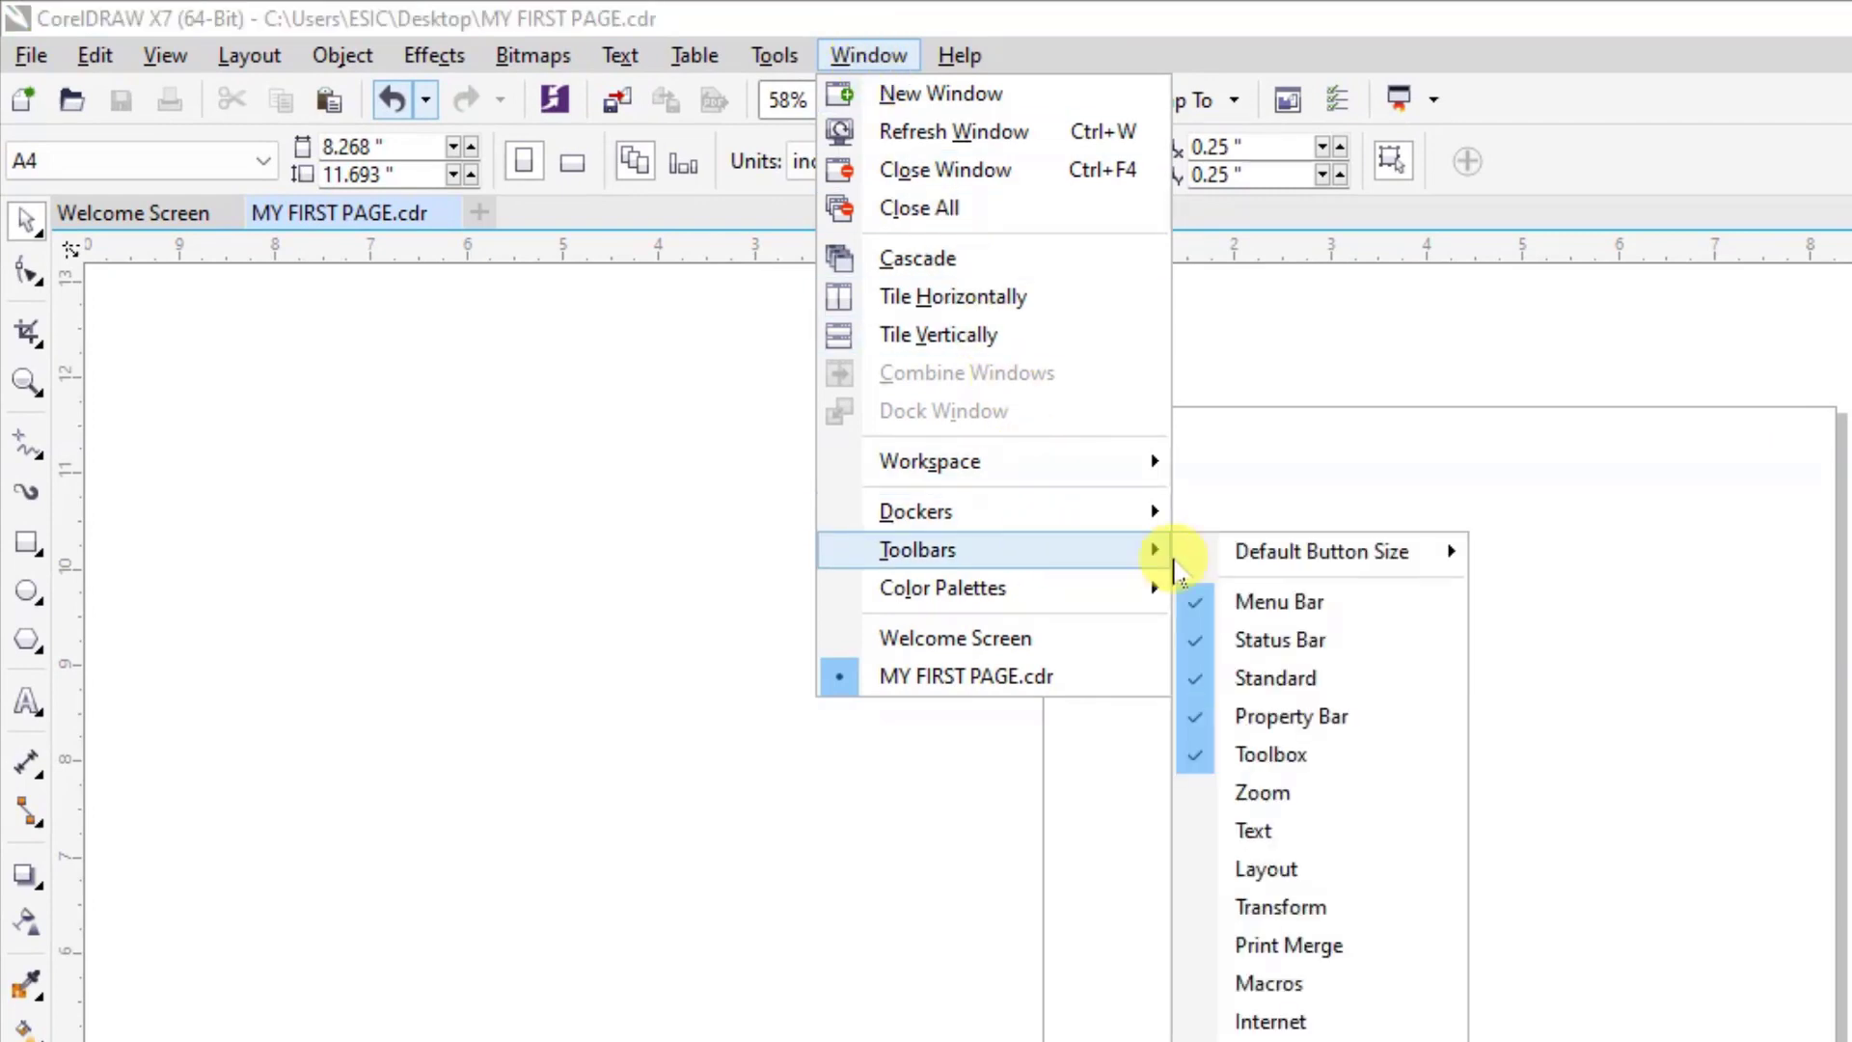
left_click(1287, 606)
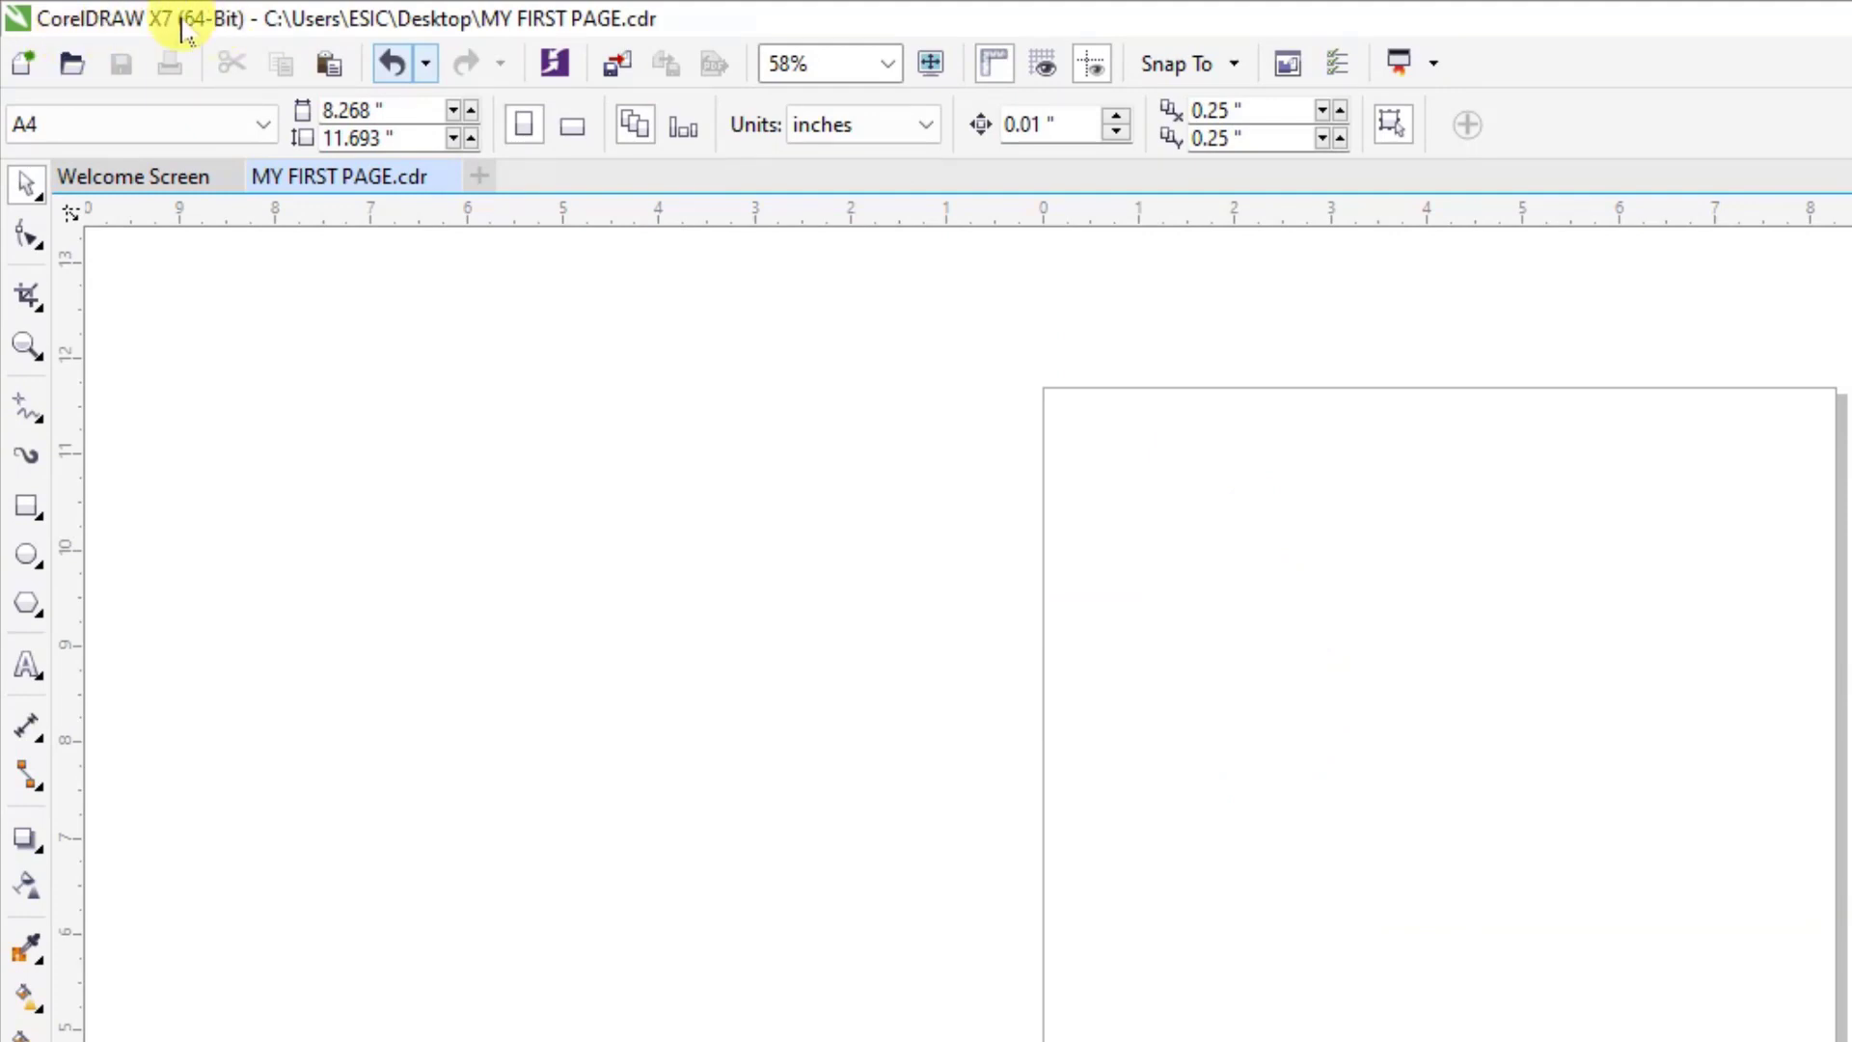
right_click(1552, 78)
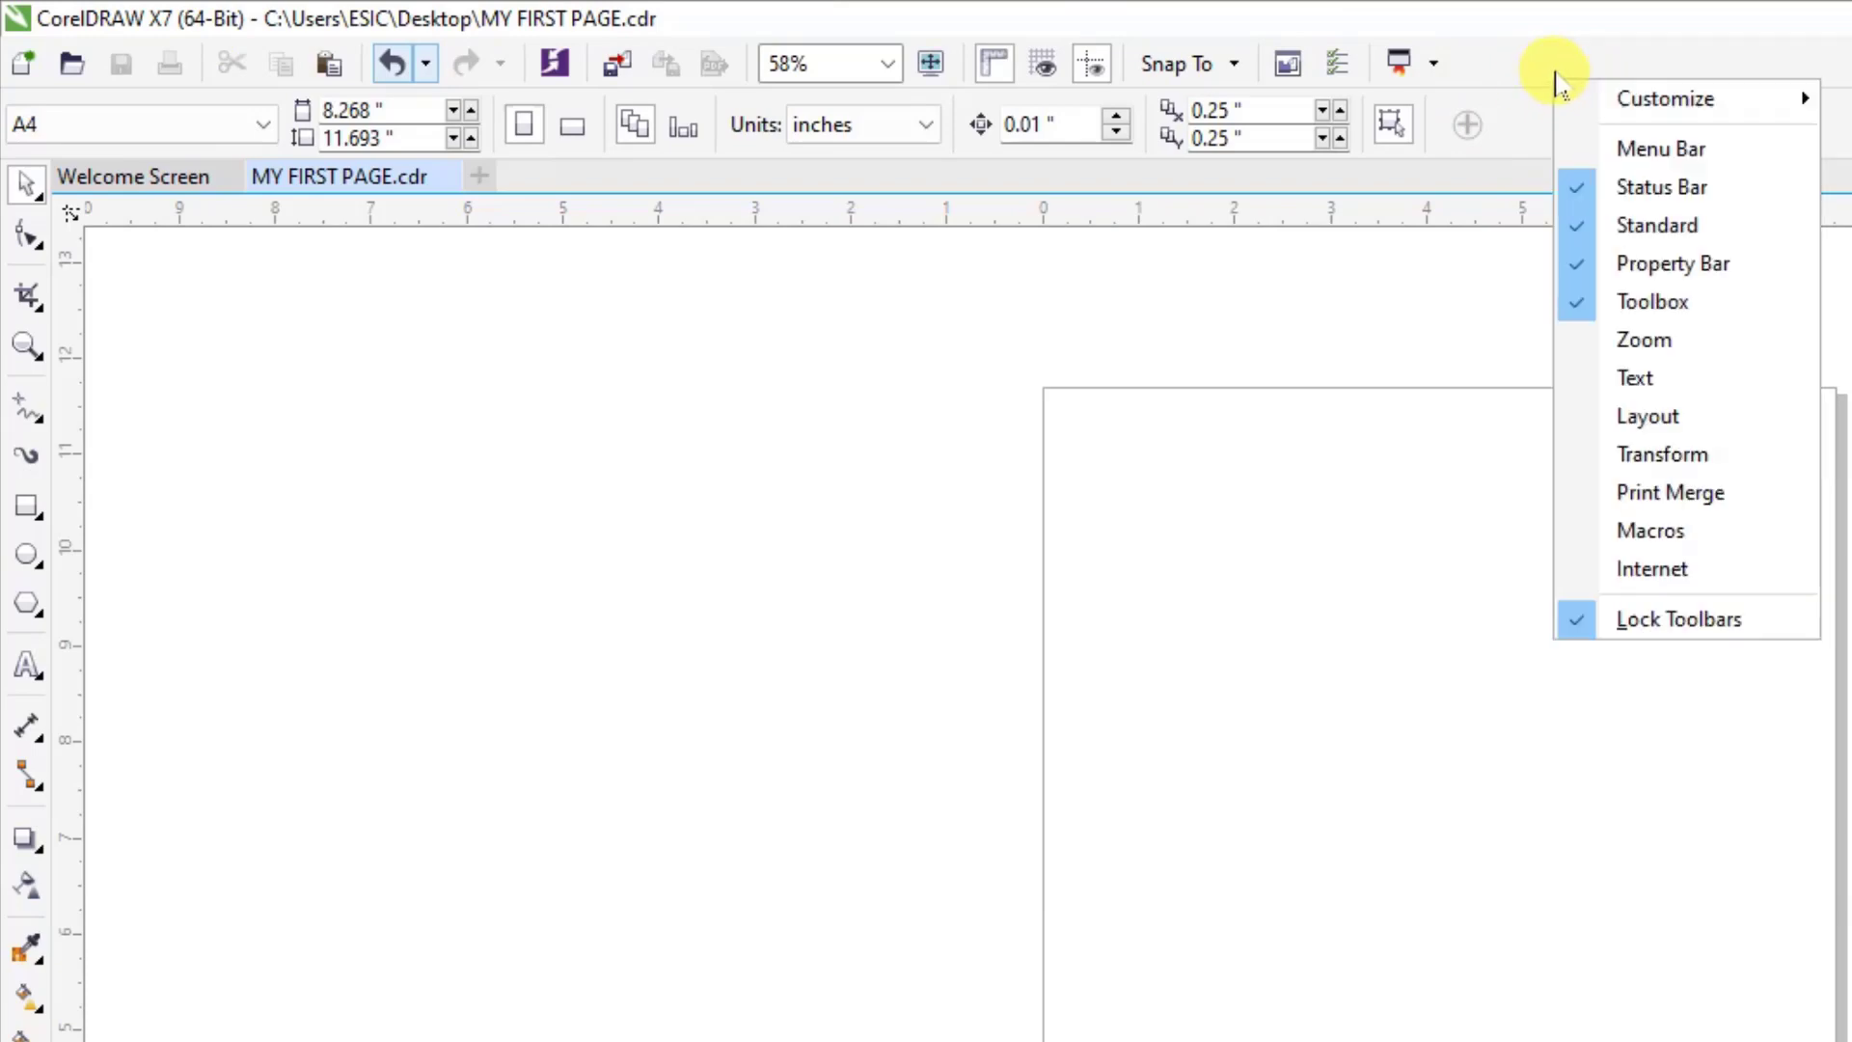
left_click(1656, 154)
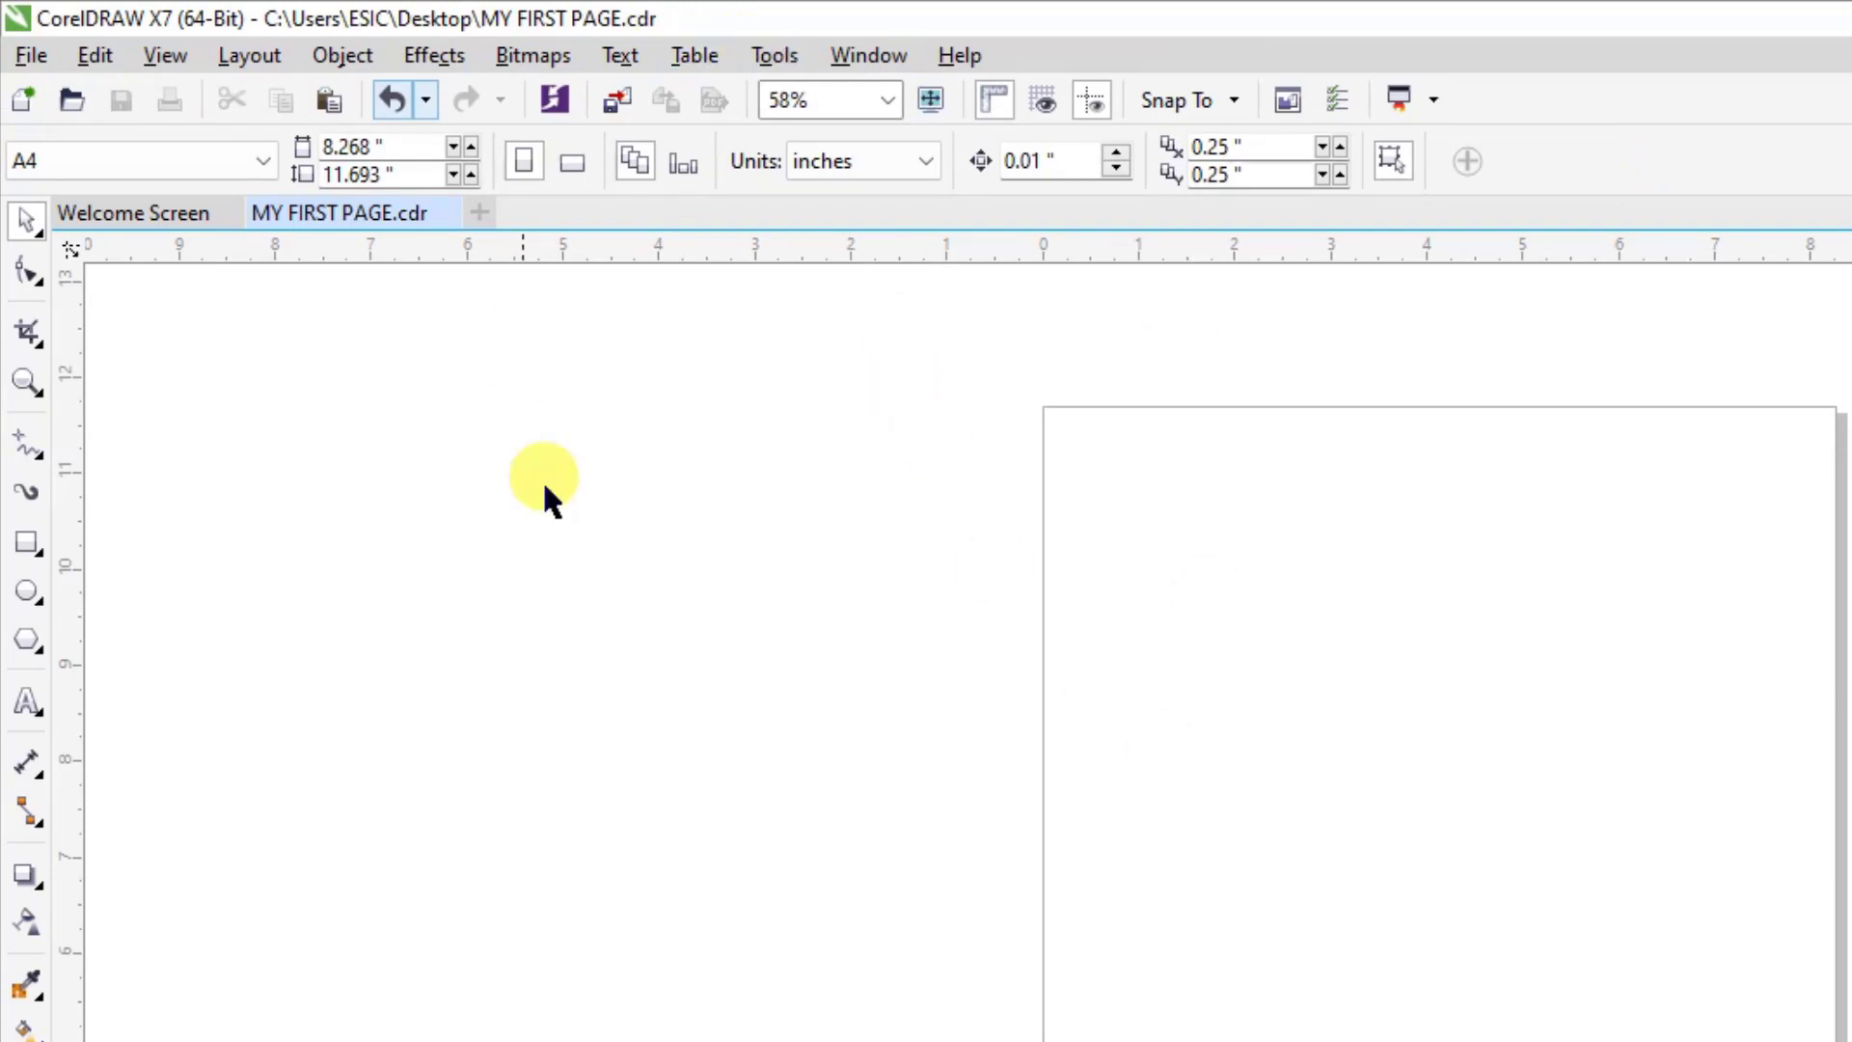
left_click(873, 56)
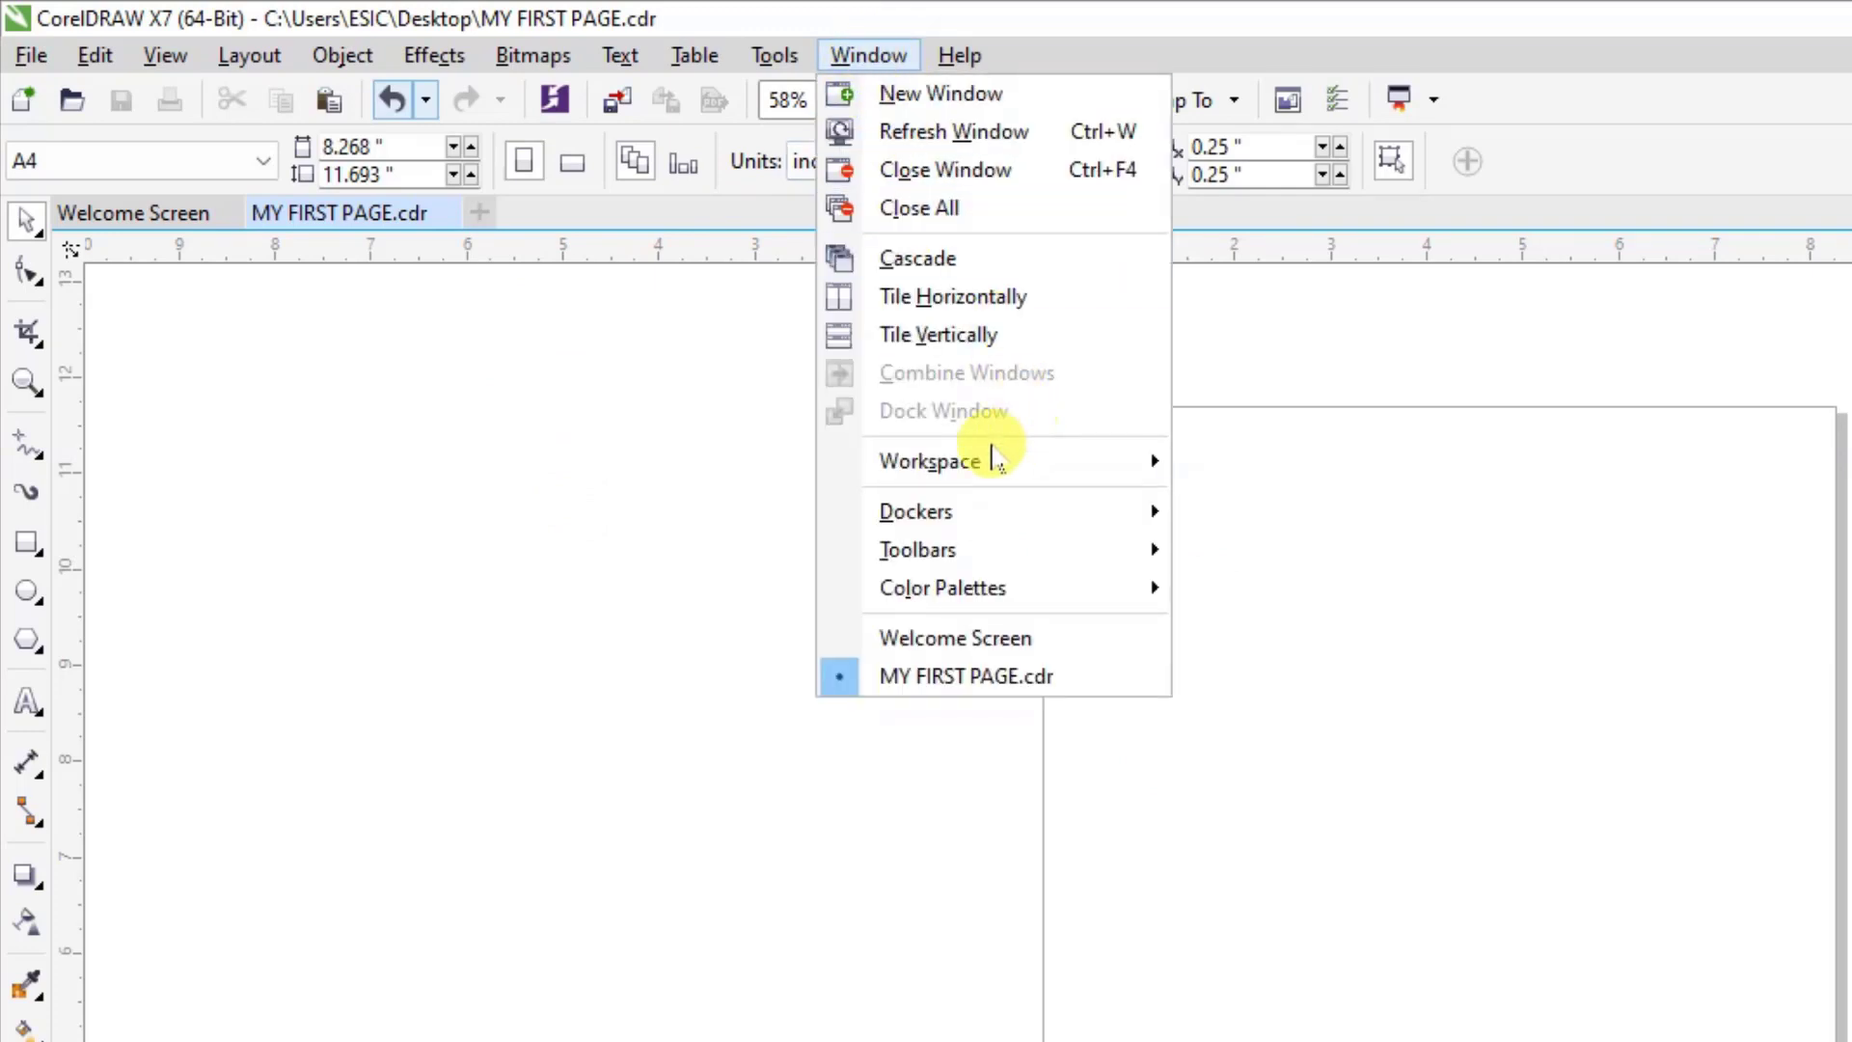
mouse_move(1020, 470)
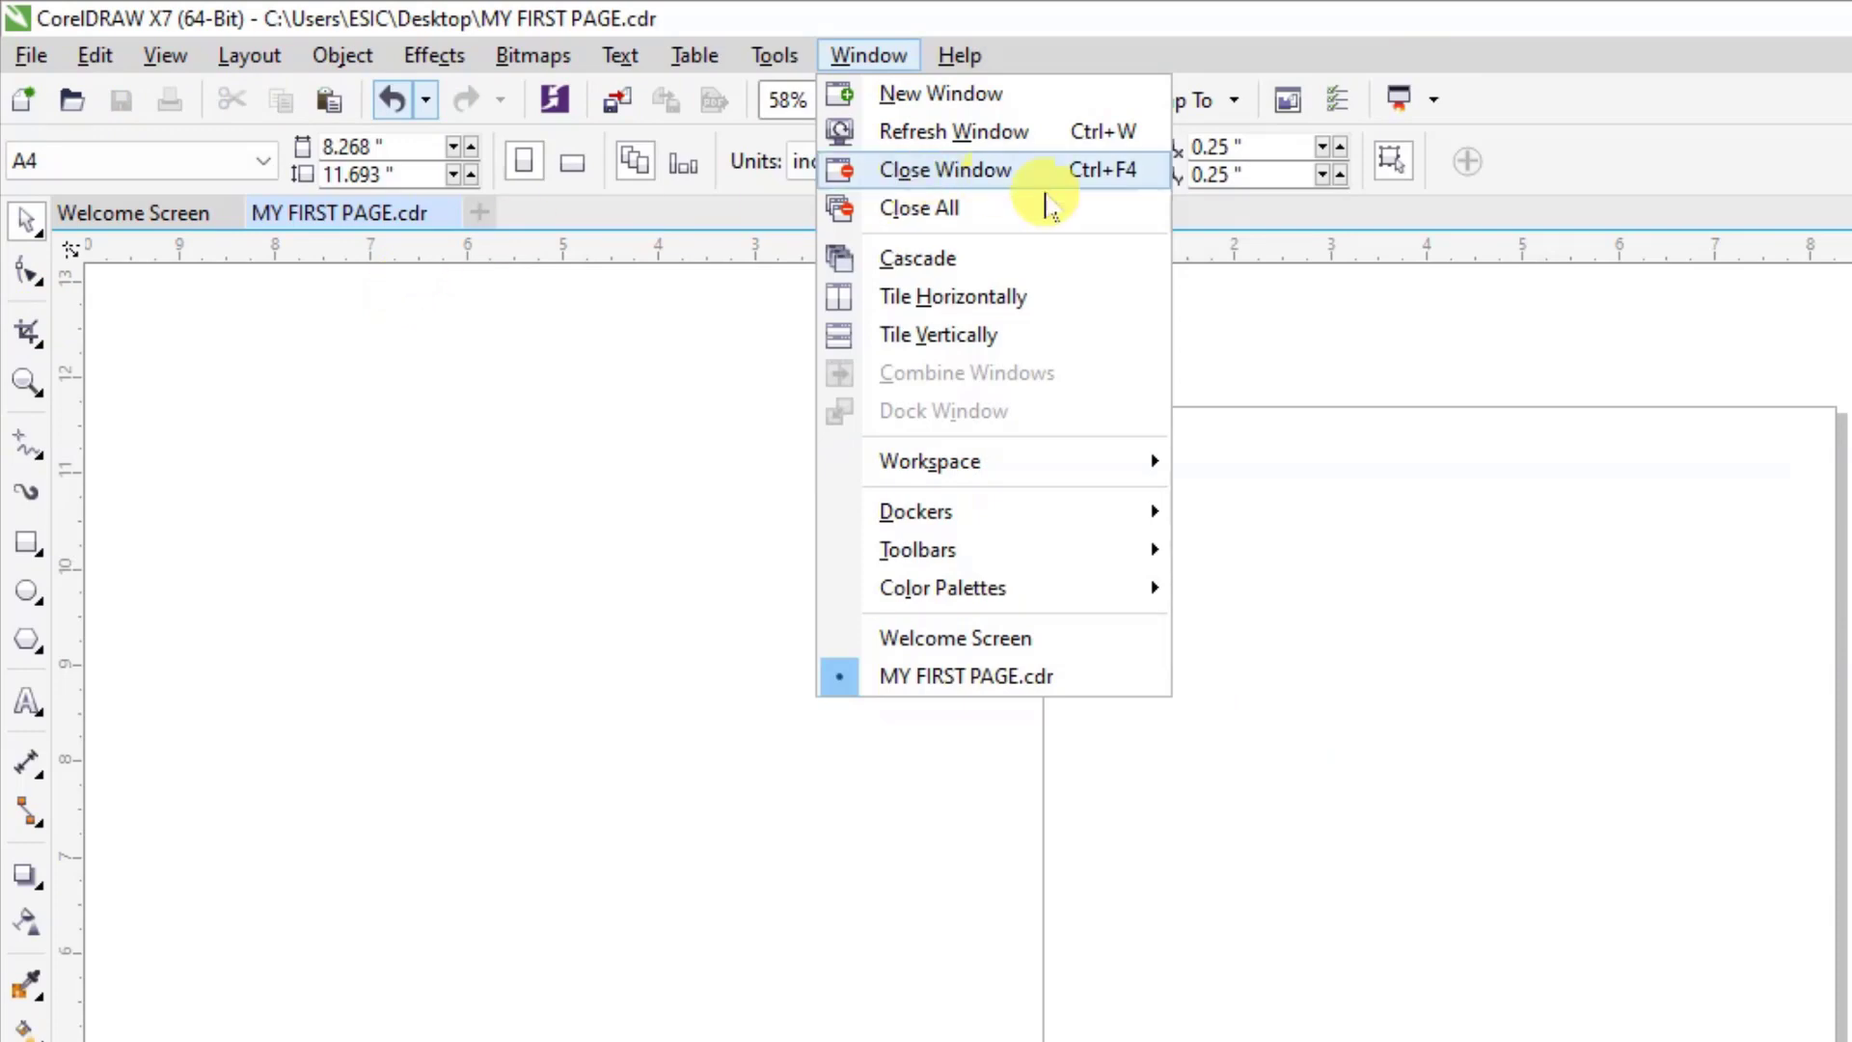
key("Escape")
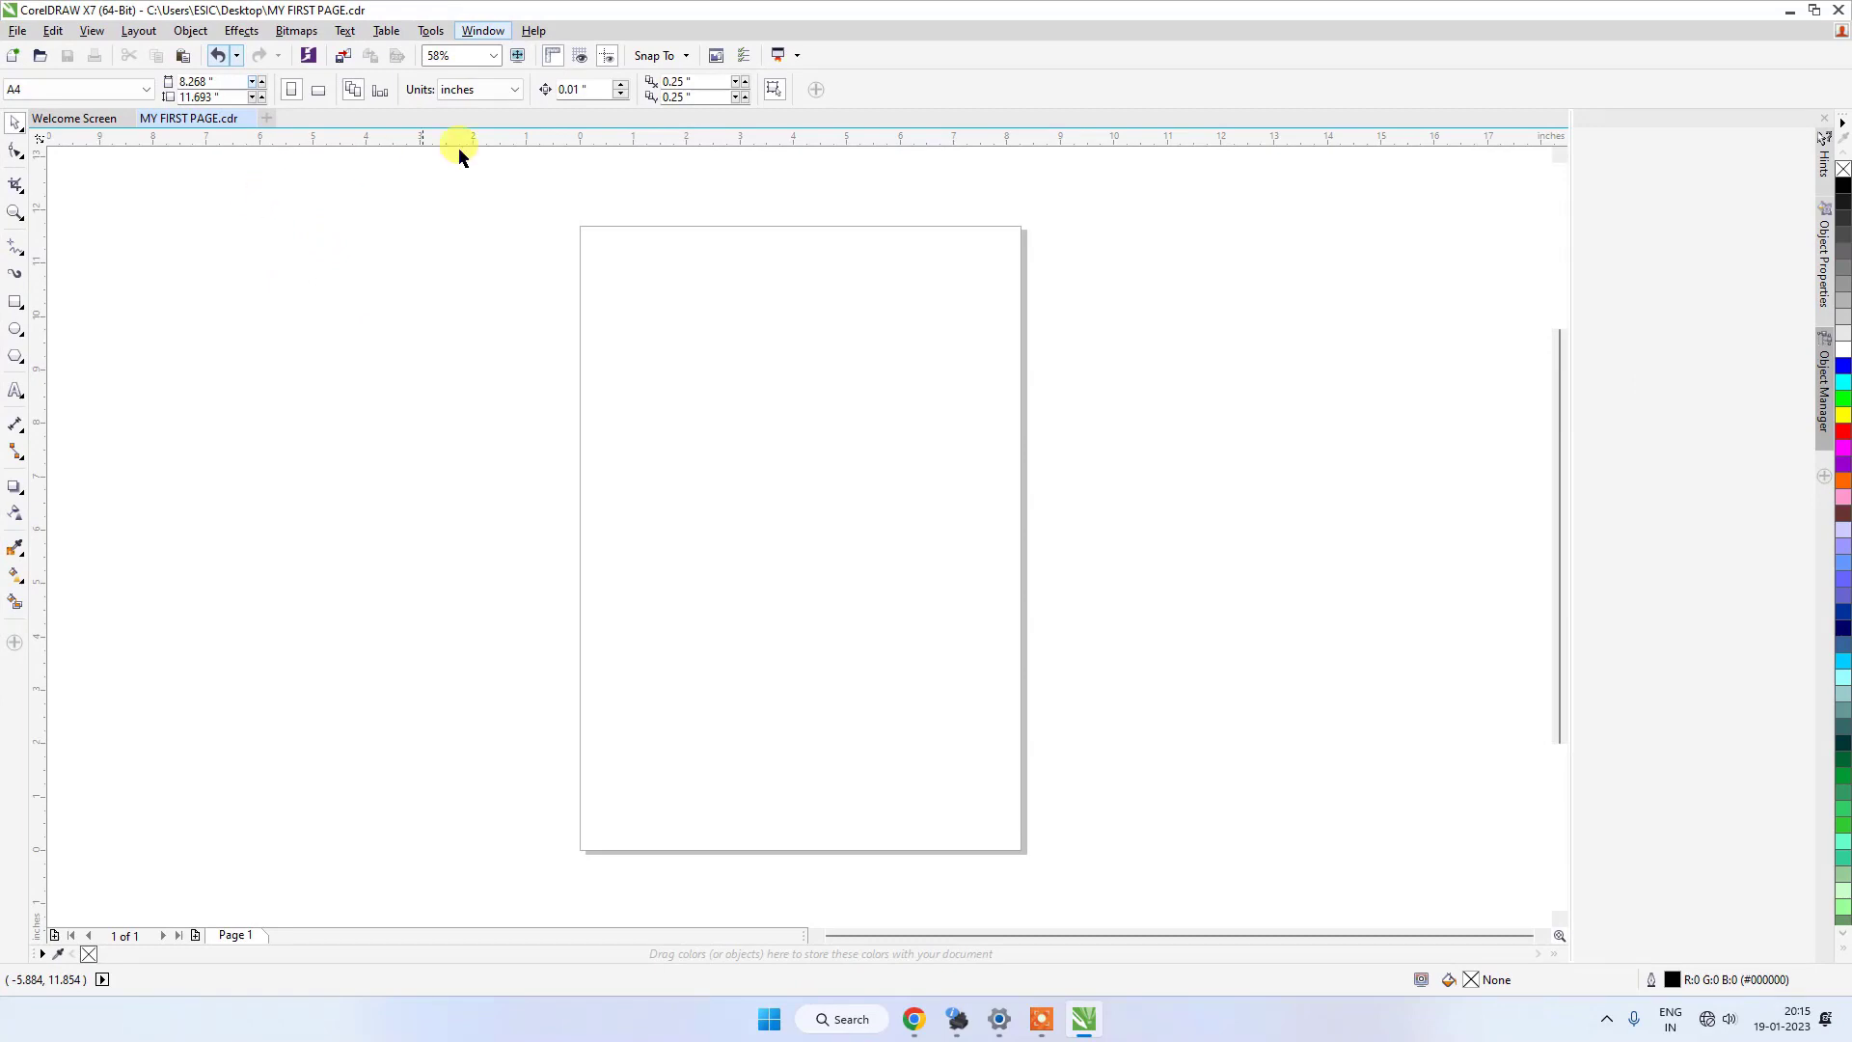
left_click(430, 30)
left_click(92, 30)
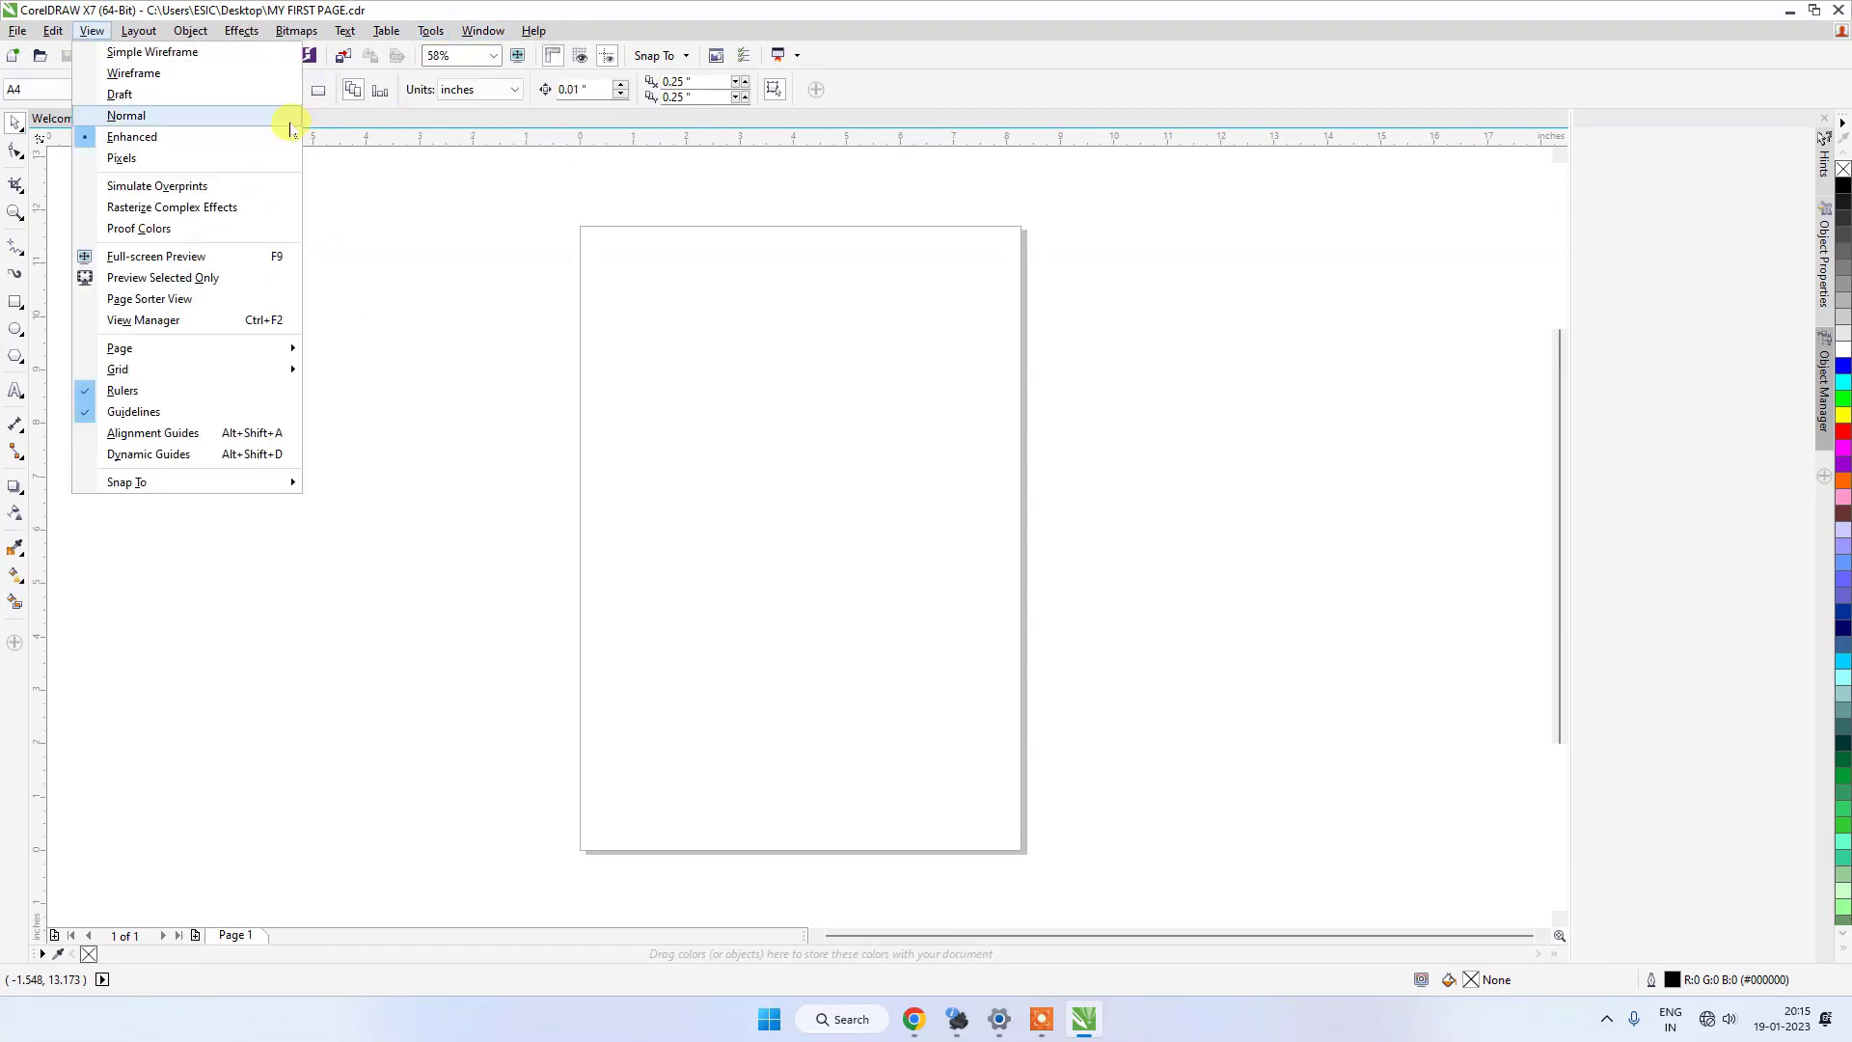
left_click(686, 13)
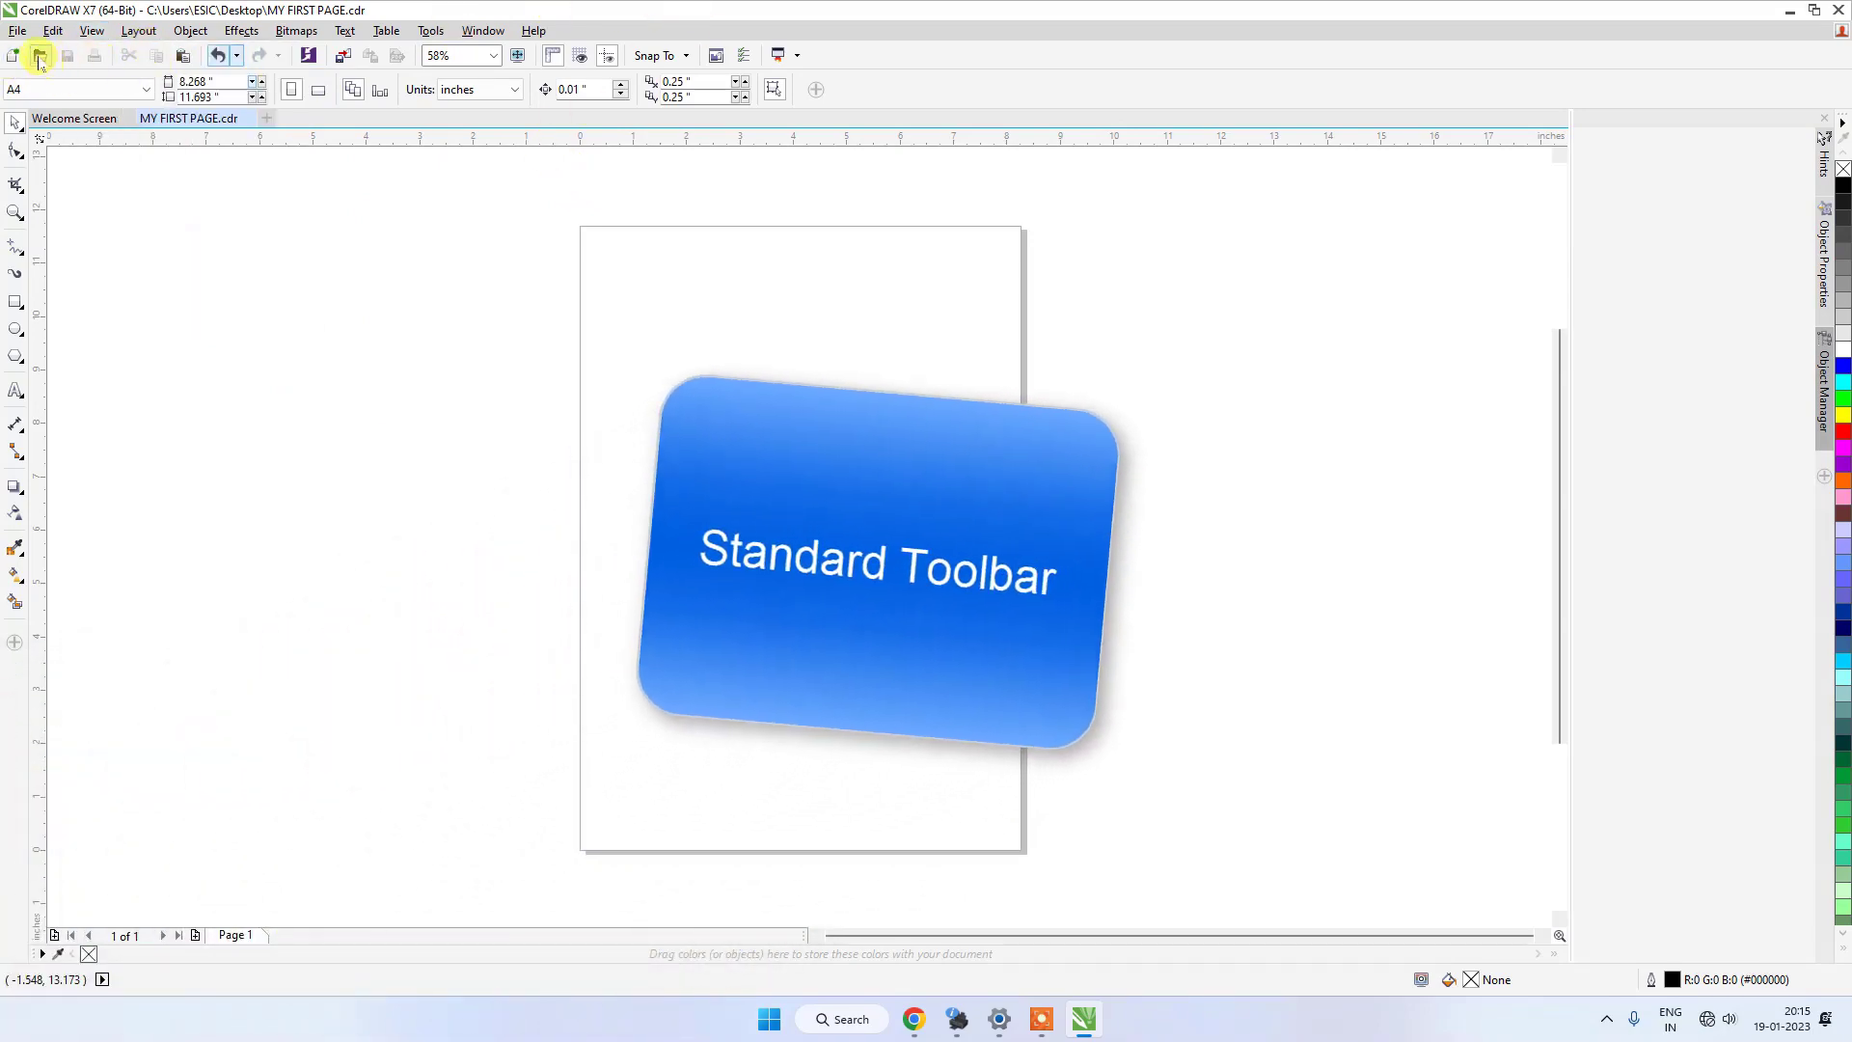
Hide the Standard toolbar and turn its display back on.
left_click(478, 30)
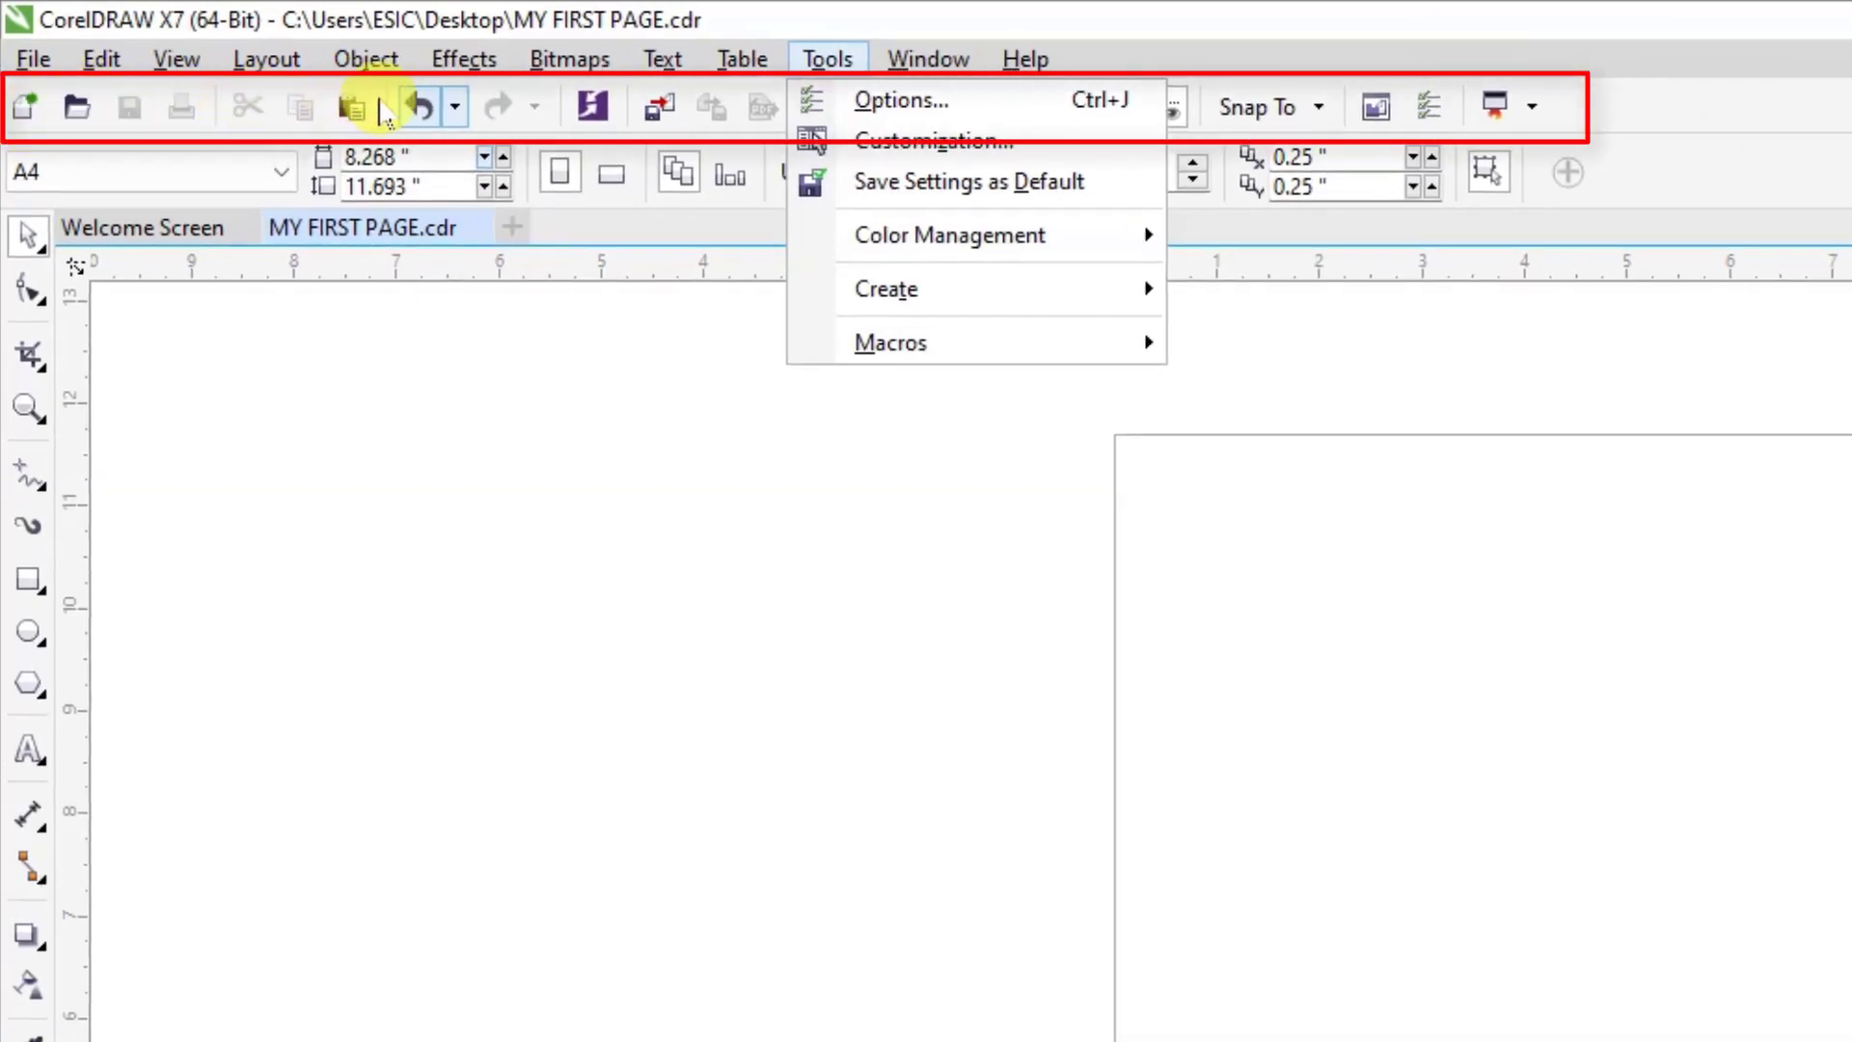
mouse_move(882, 70)
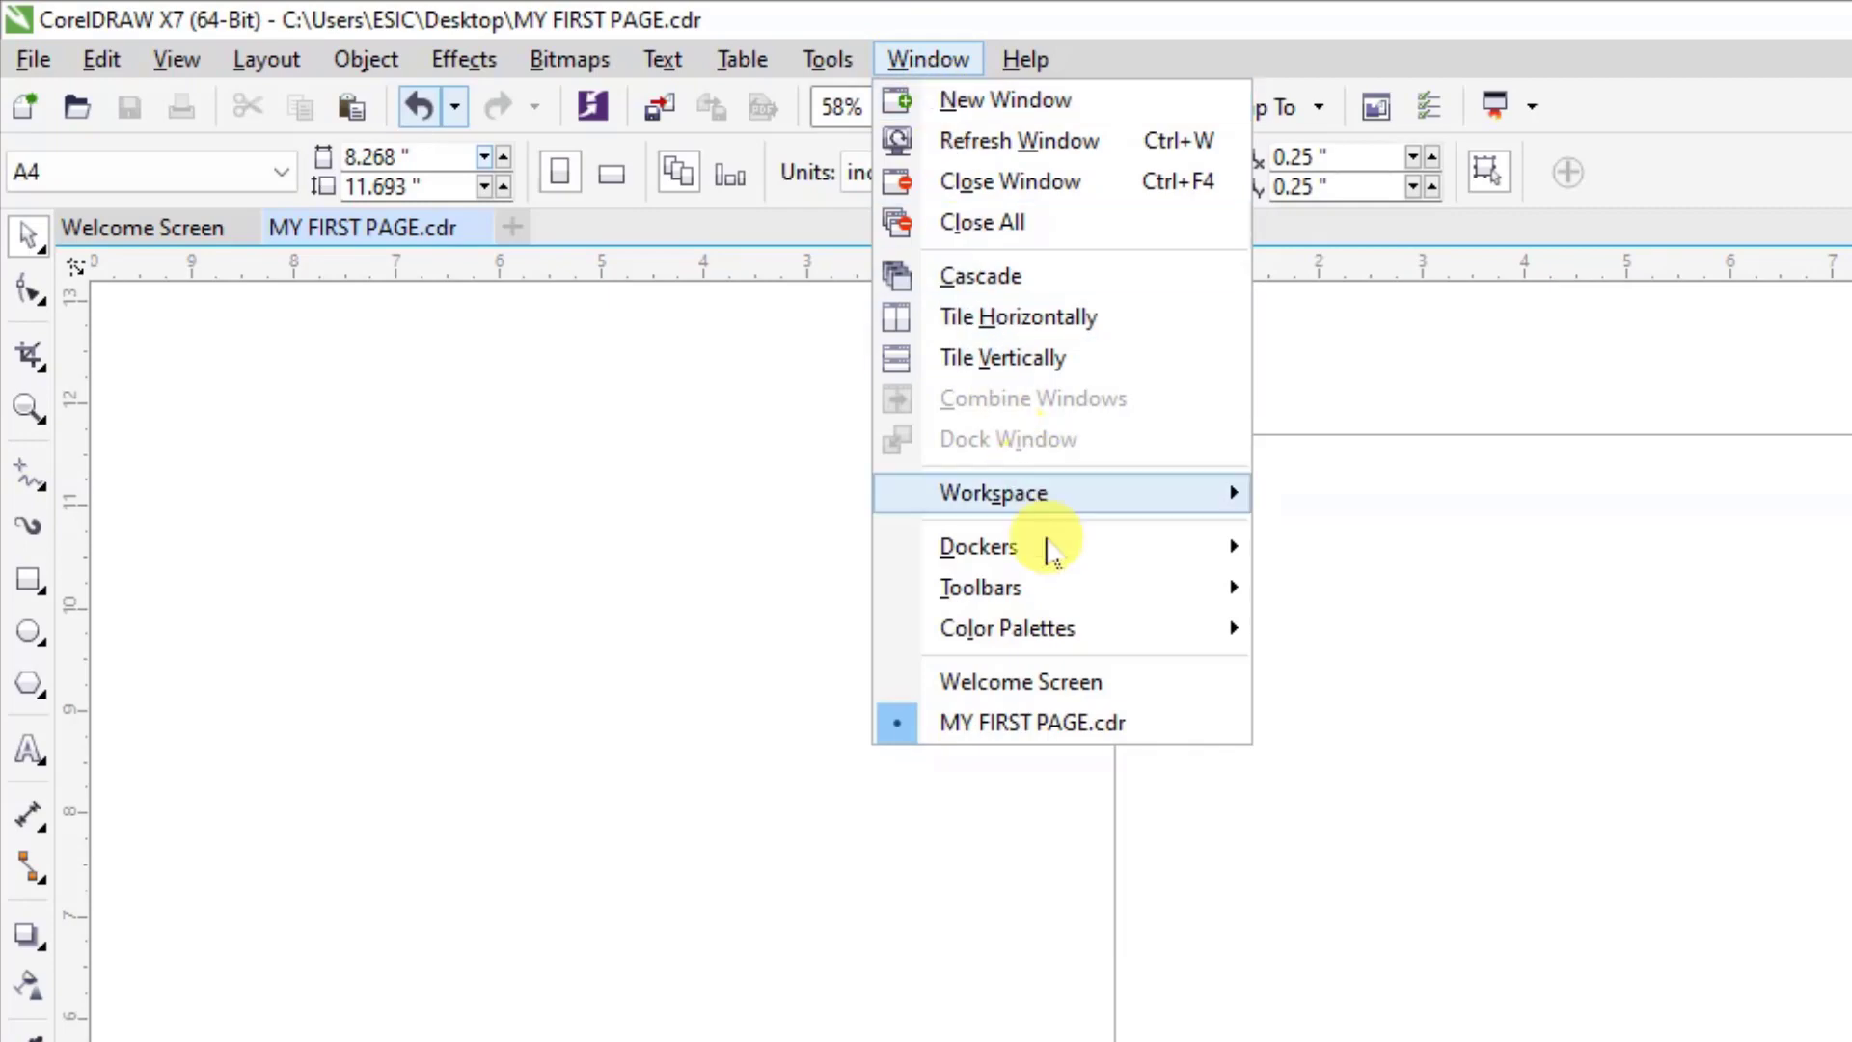
mouse_move(1082, 591)
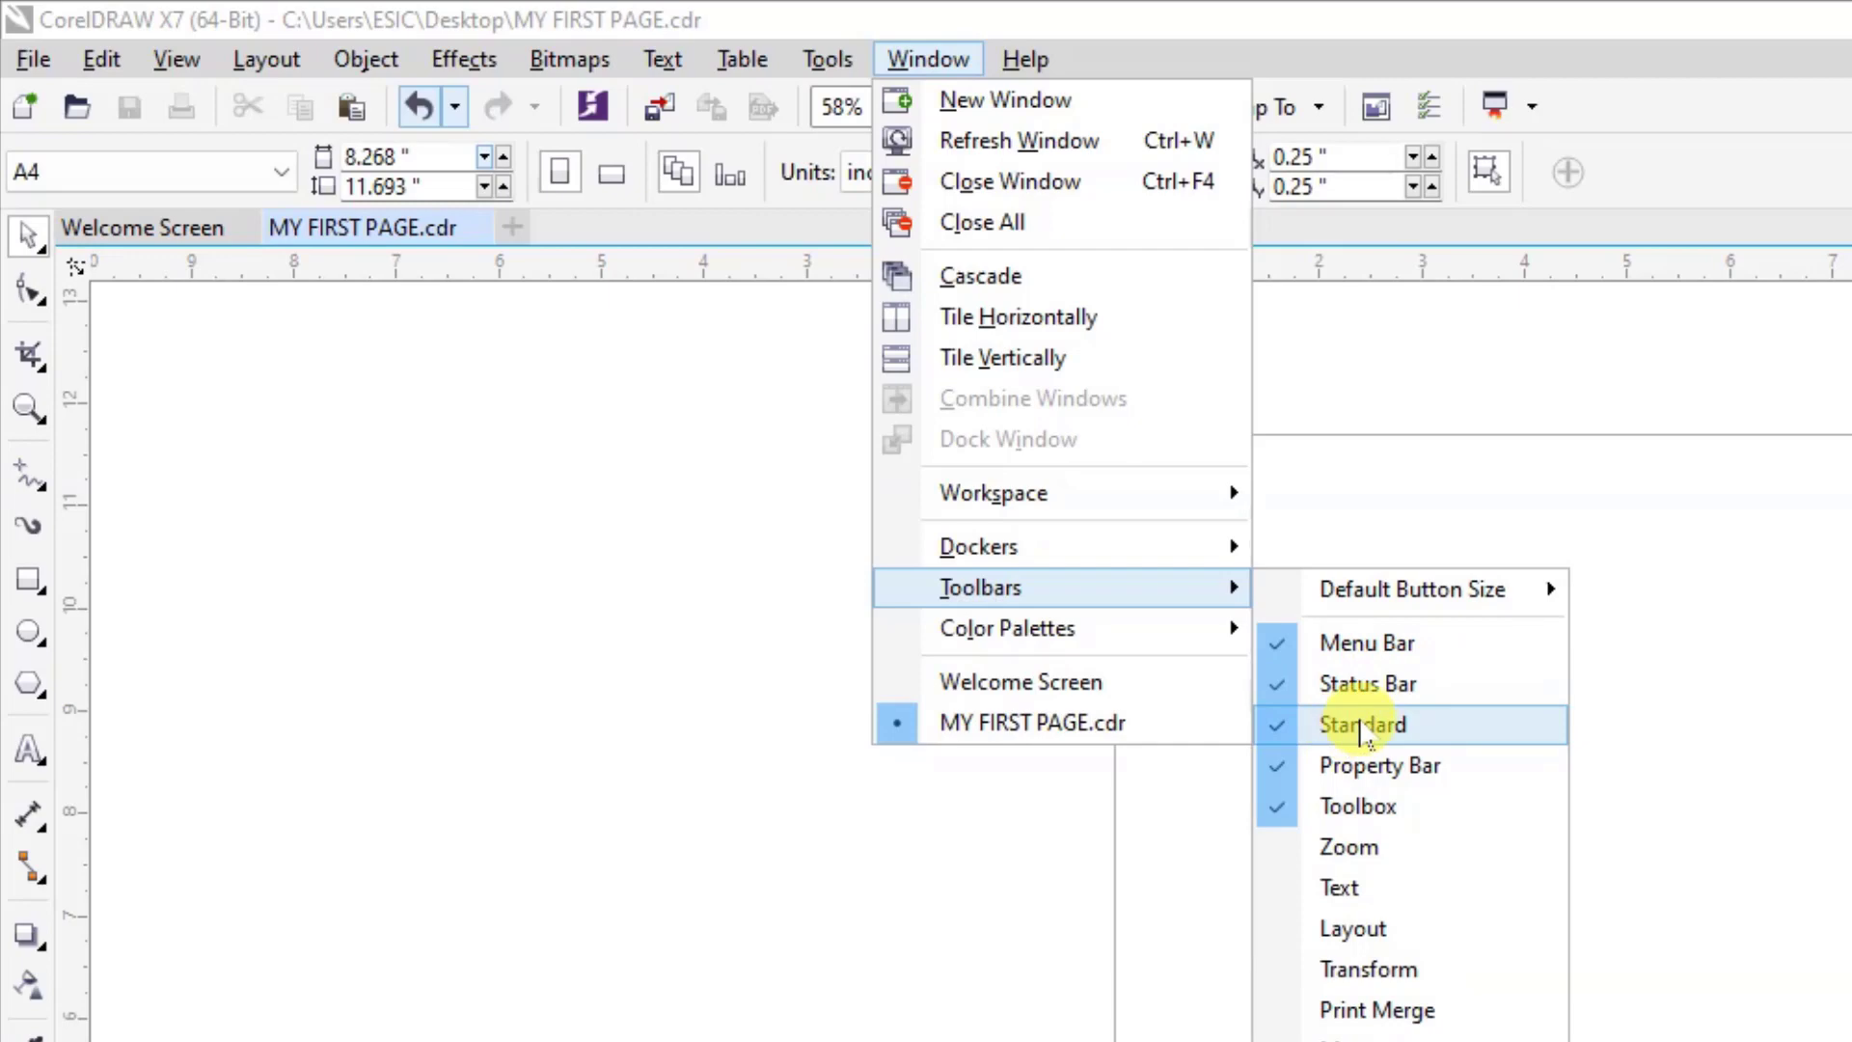
left_click(1363, 725)
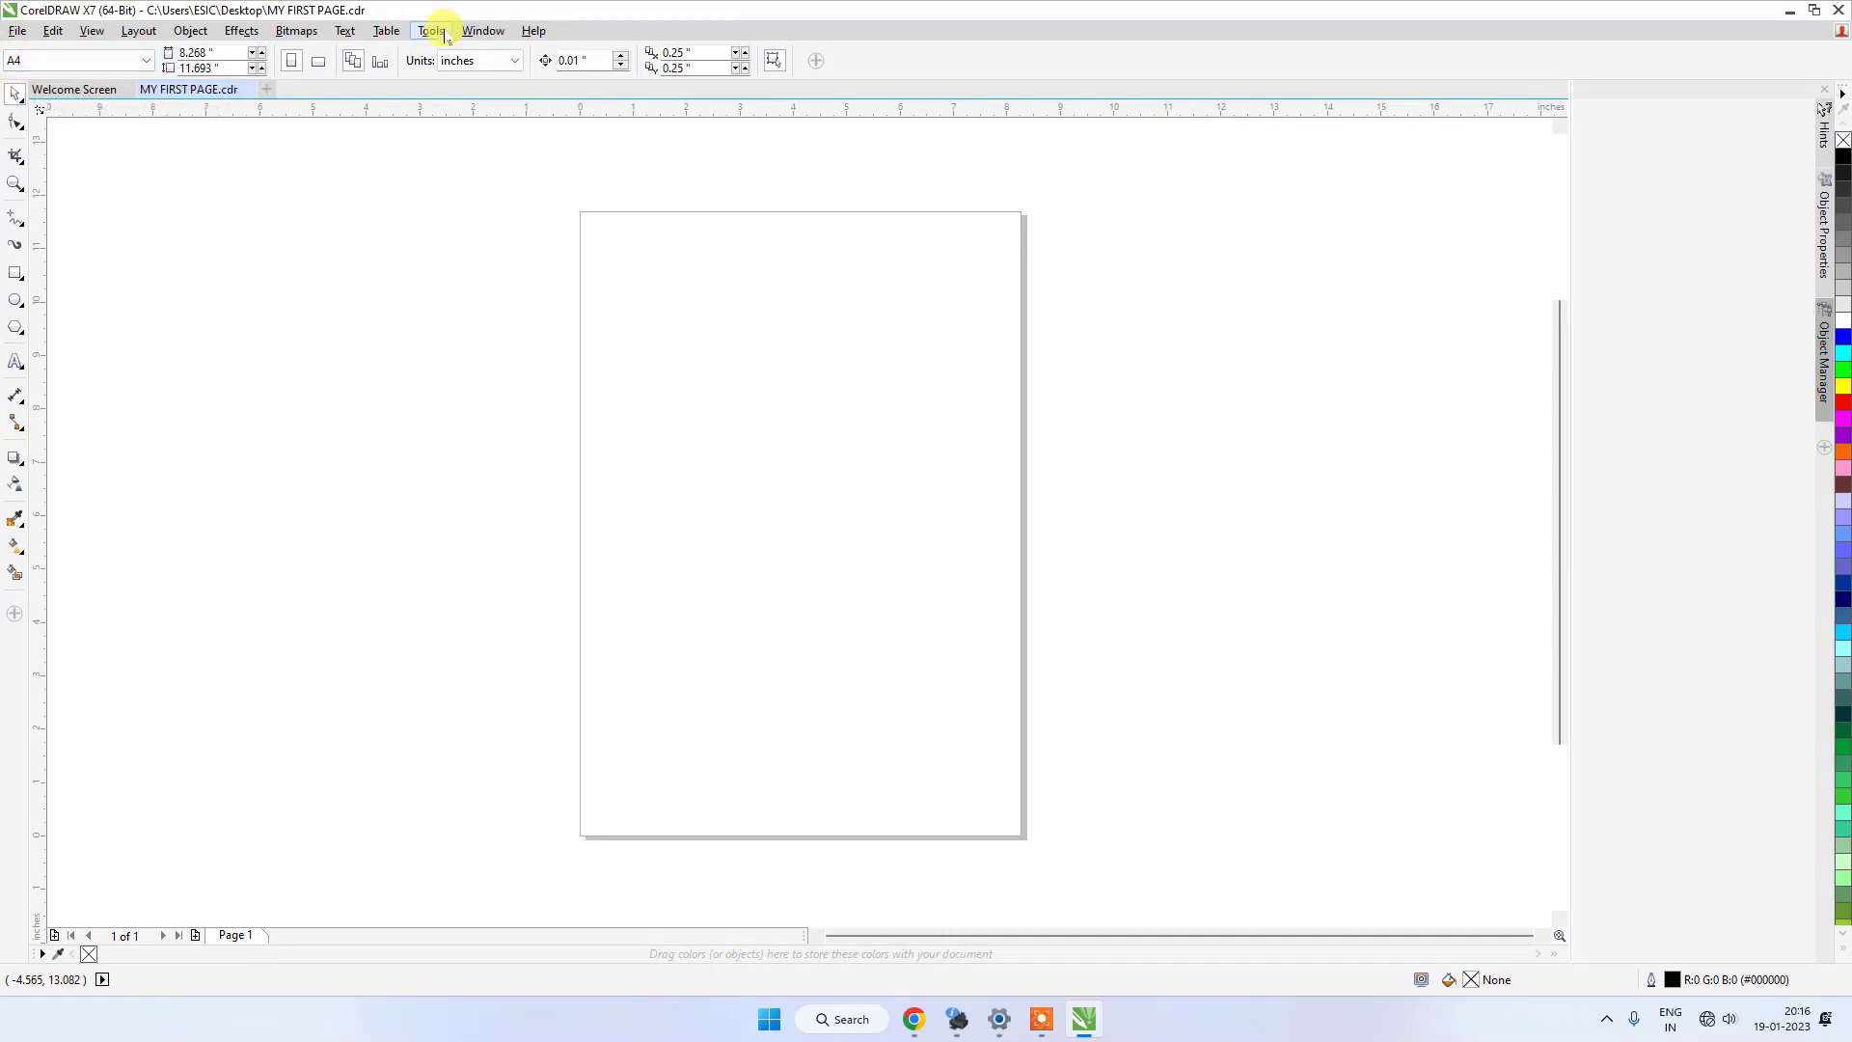
left_click(478, 33)
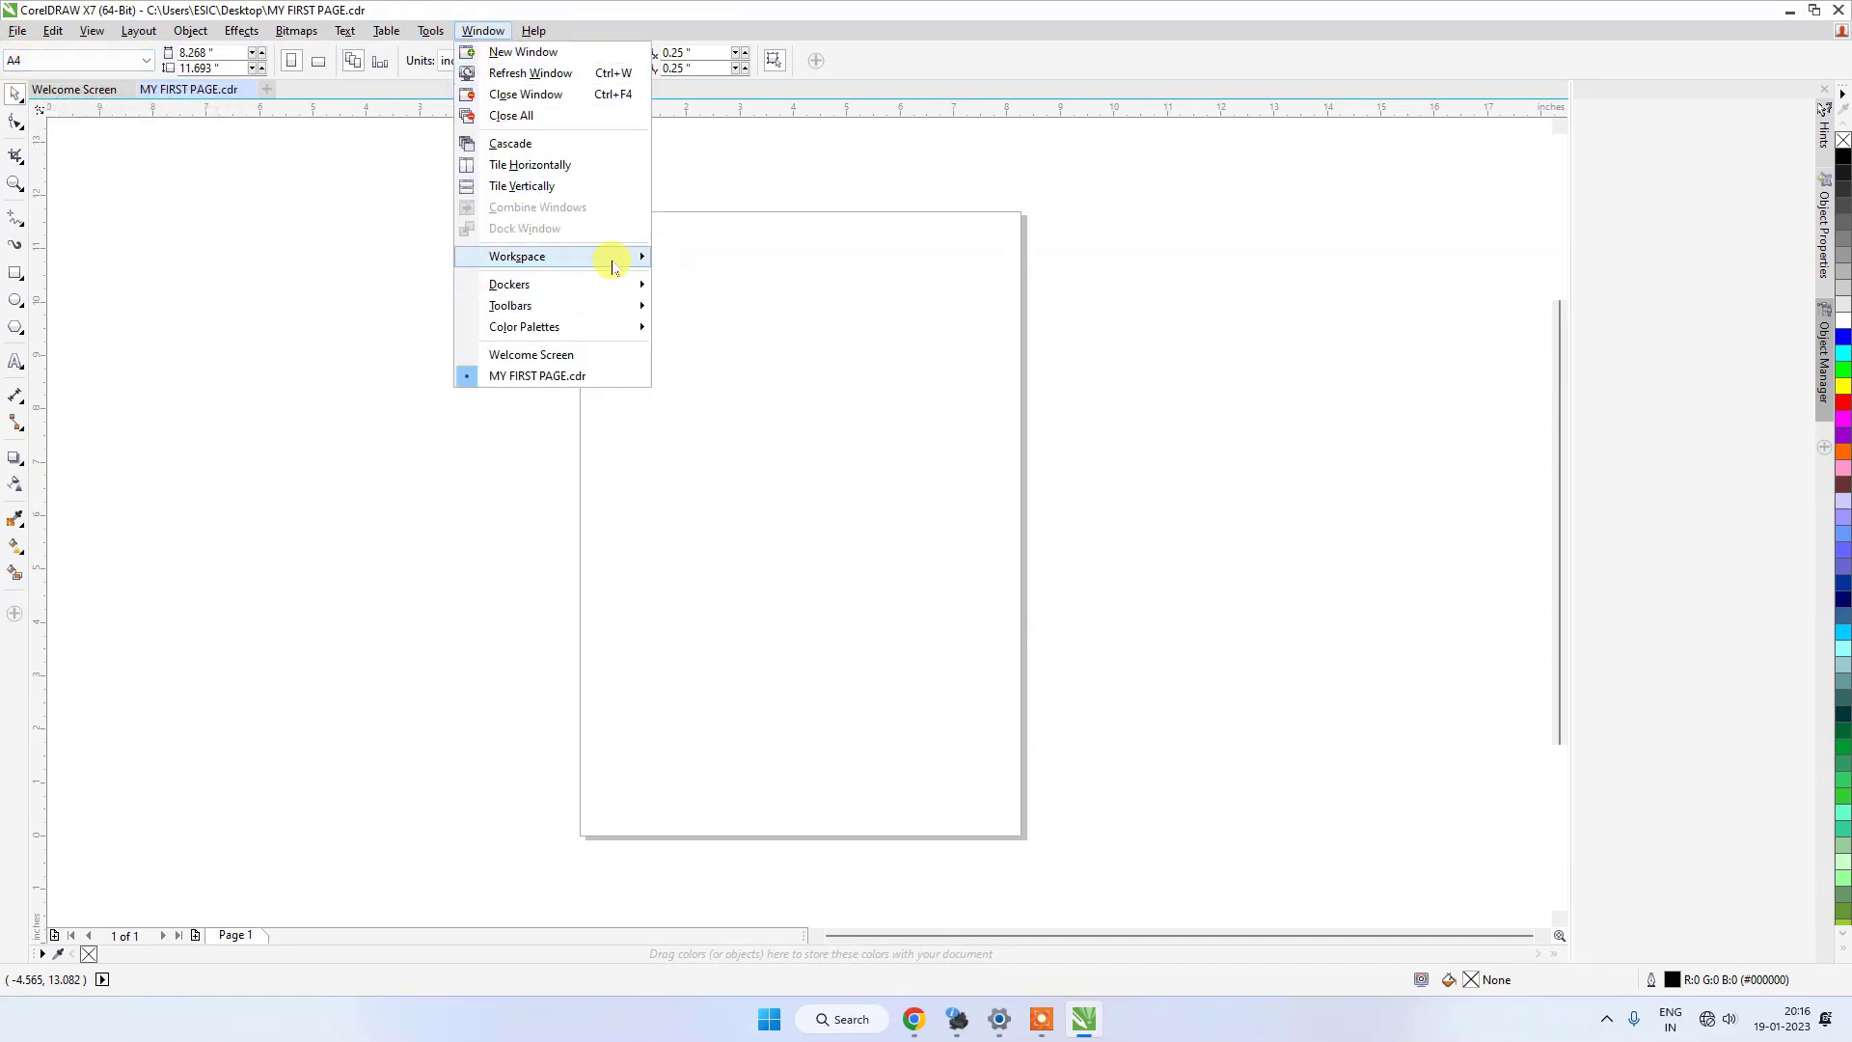
left_click(612, 307)
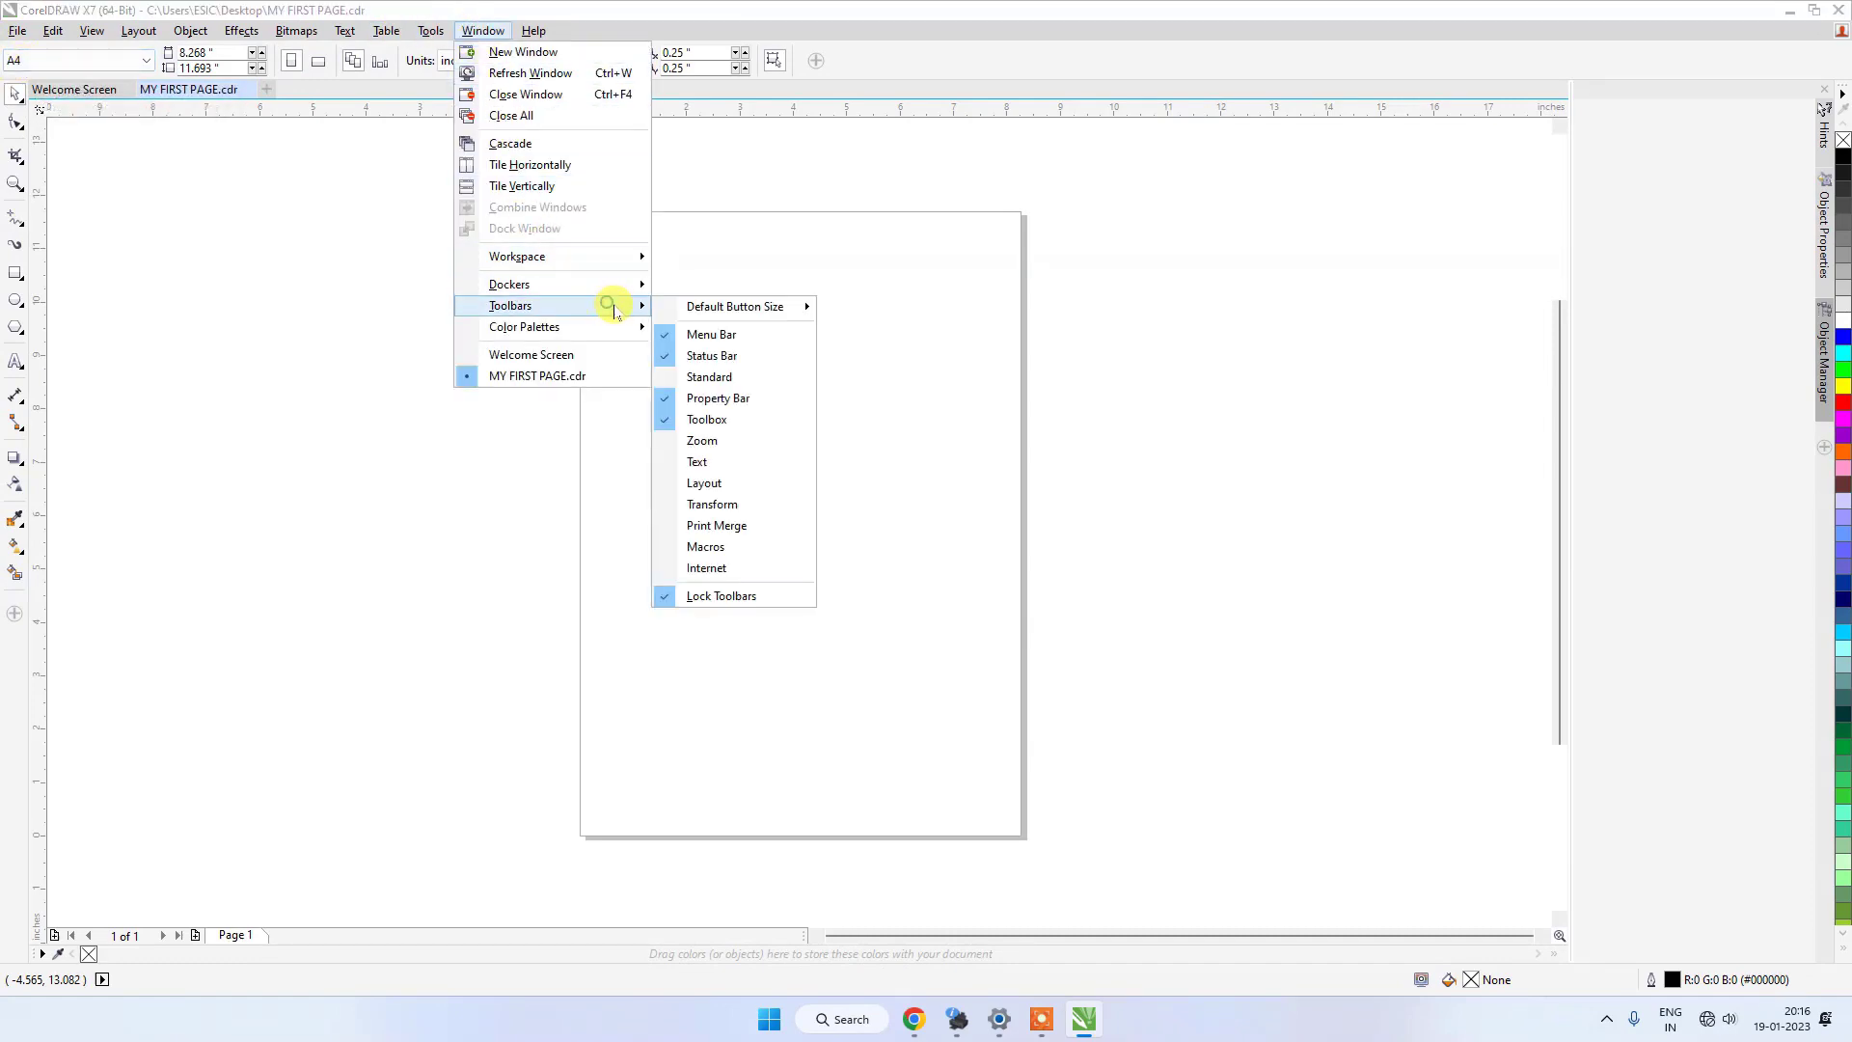
left_click(704, 376)
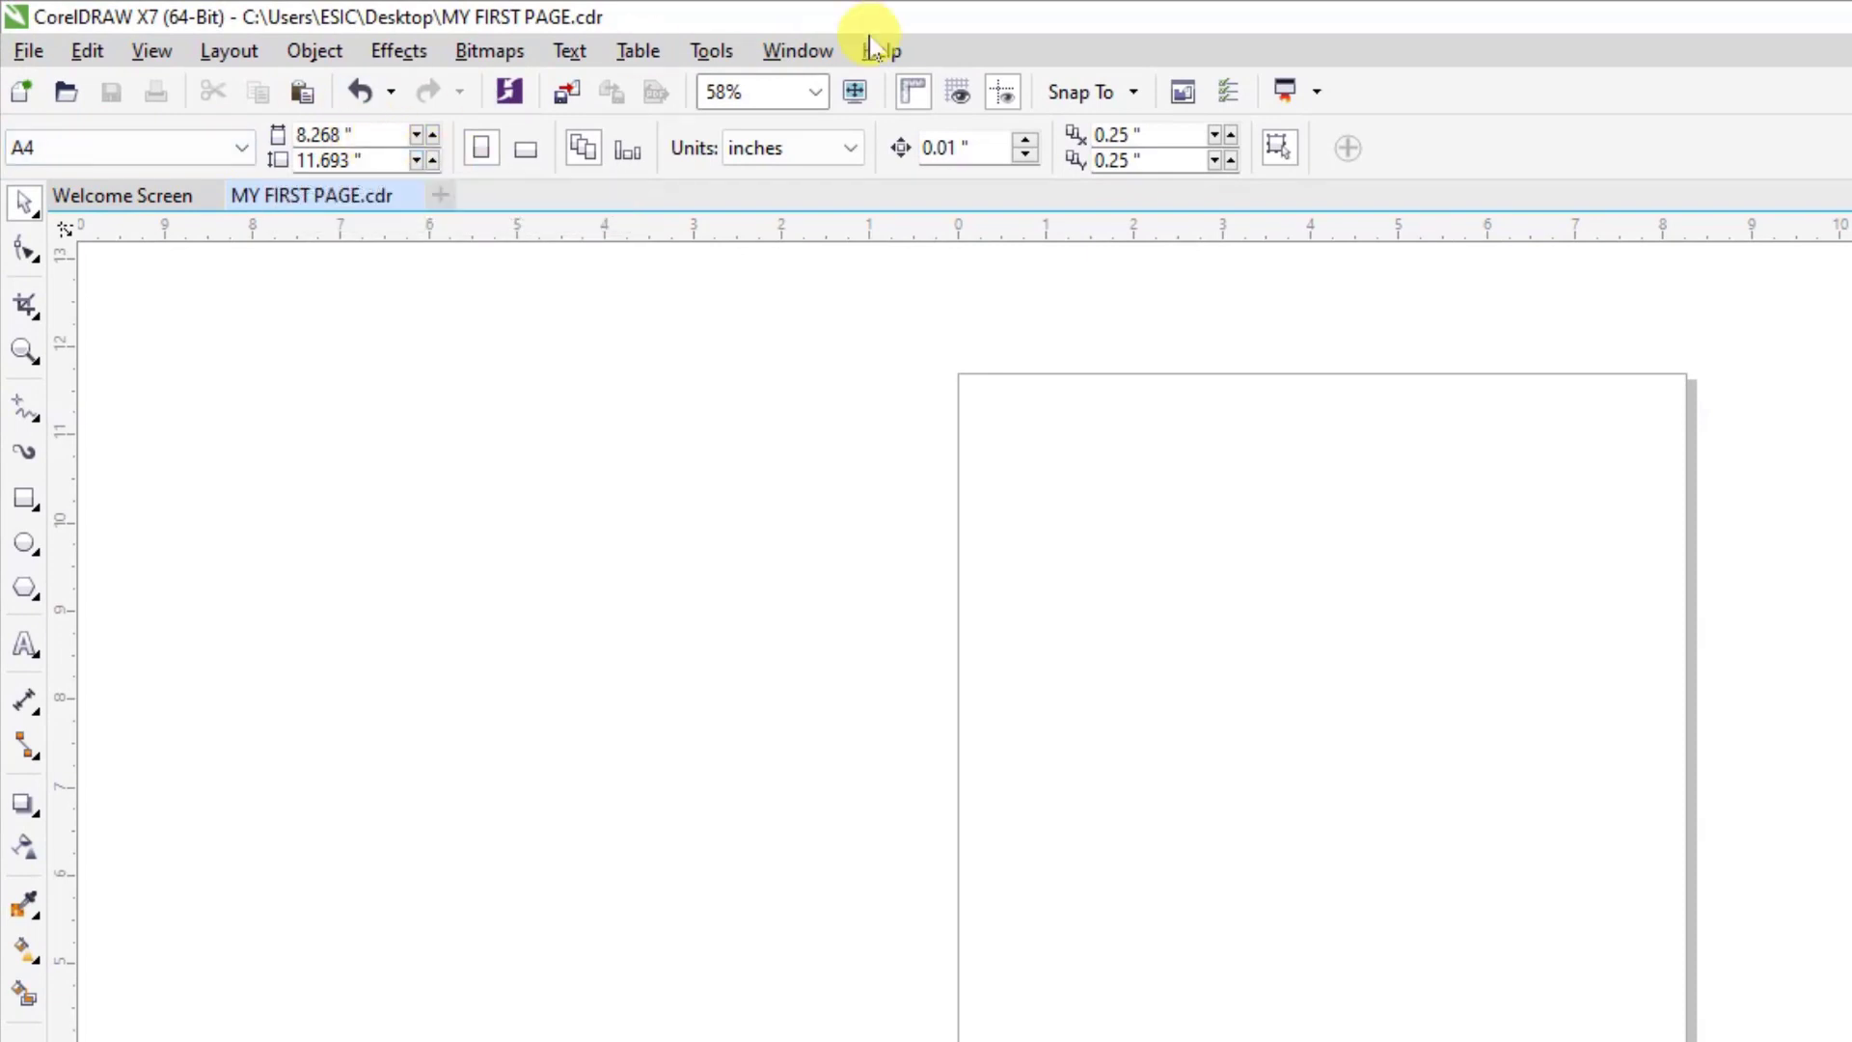
Turn off the Property Bar and bring it back.
left_click(798, 50)
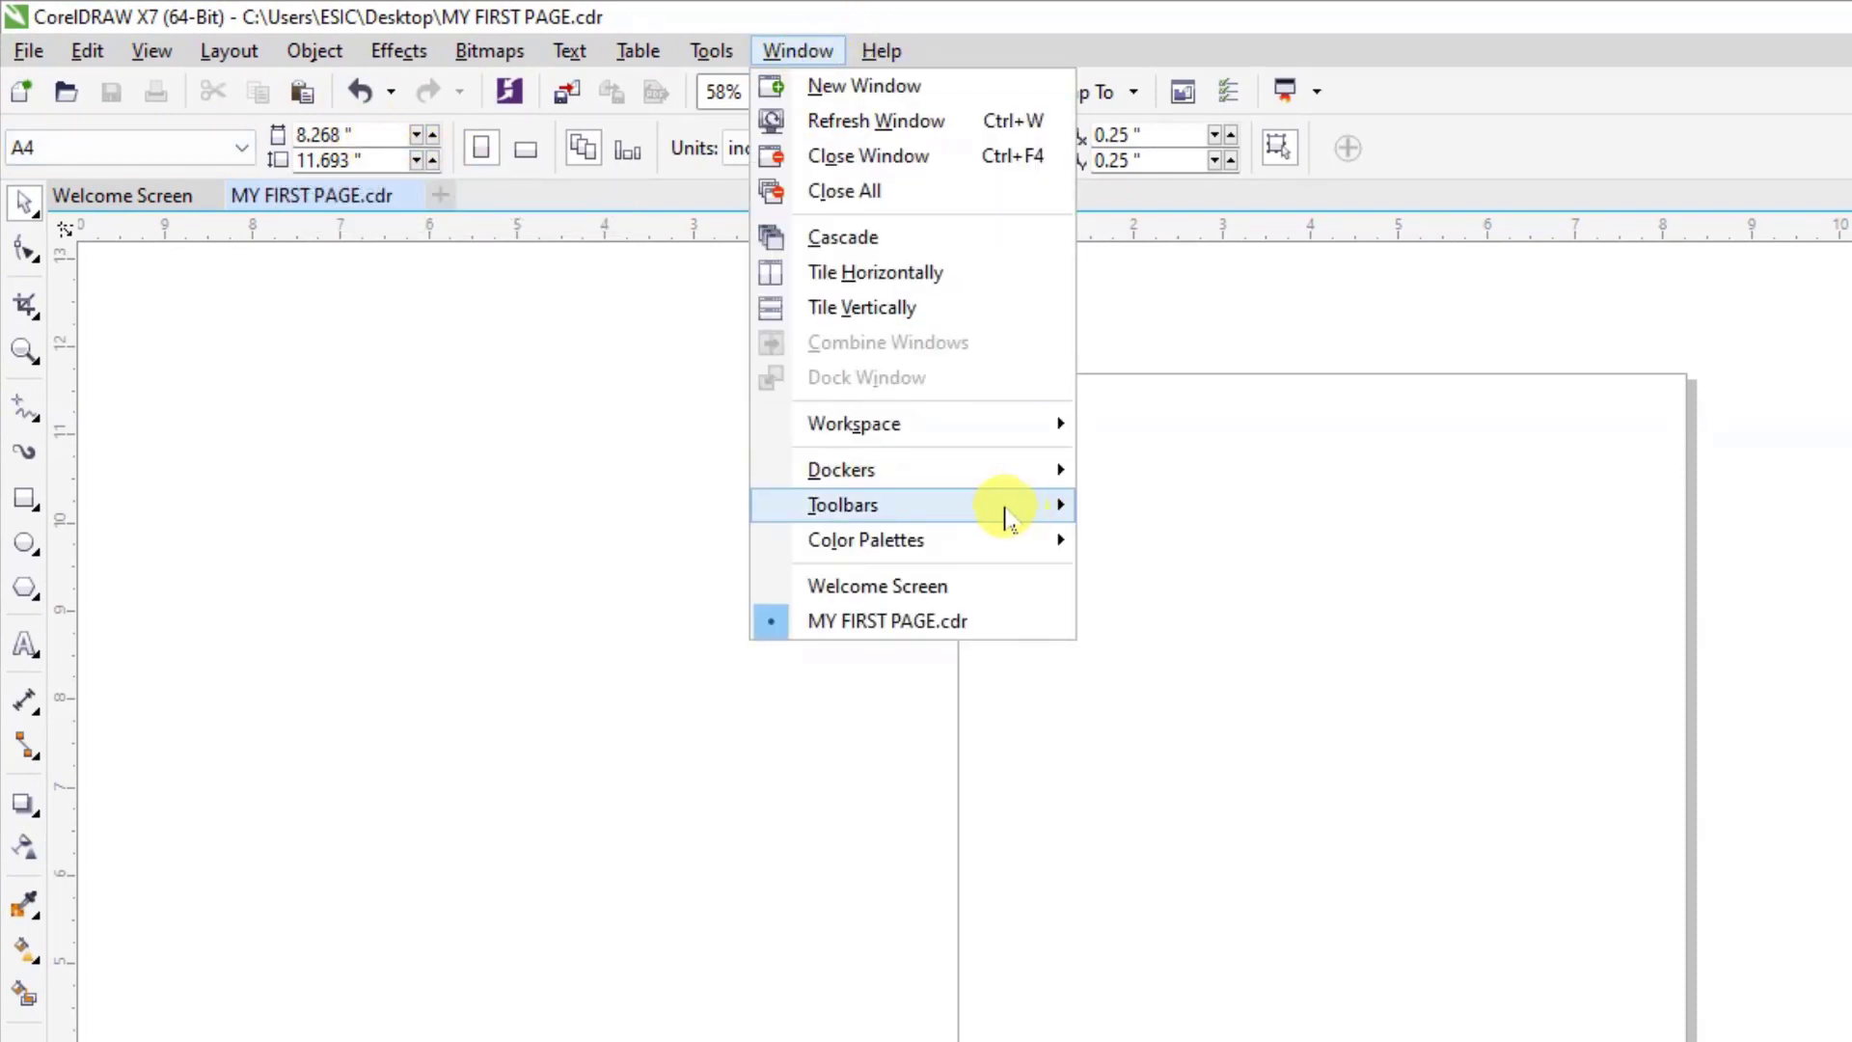
mouse_move(1004, 512)
left_click(1184, 654)
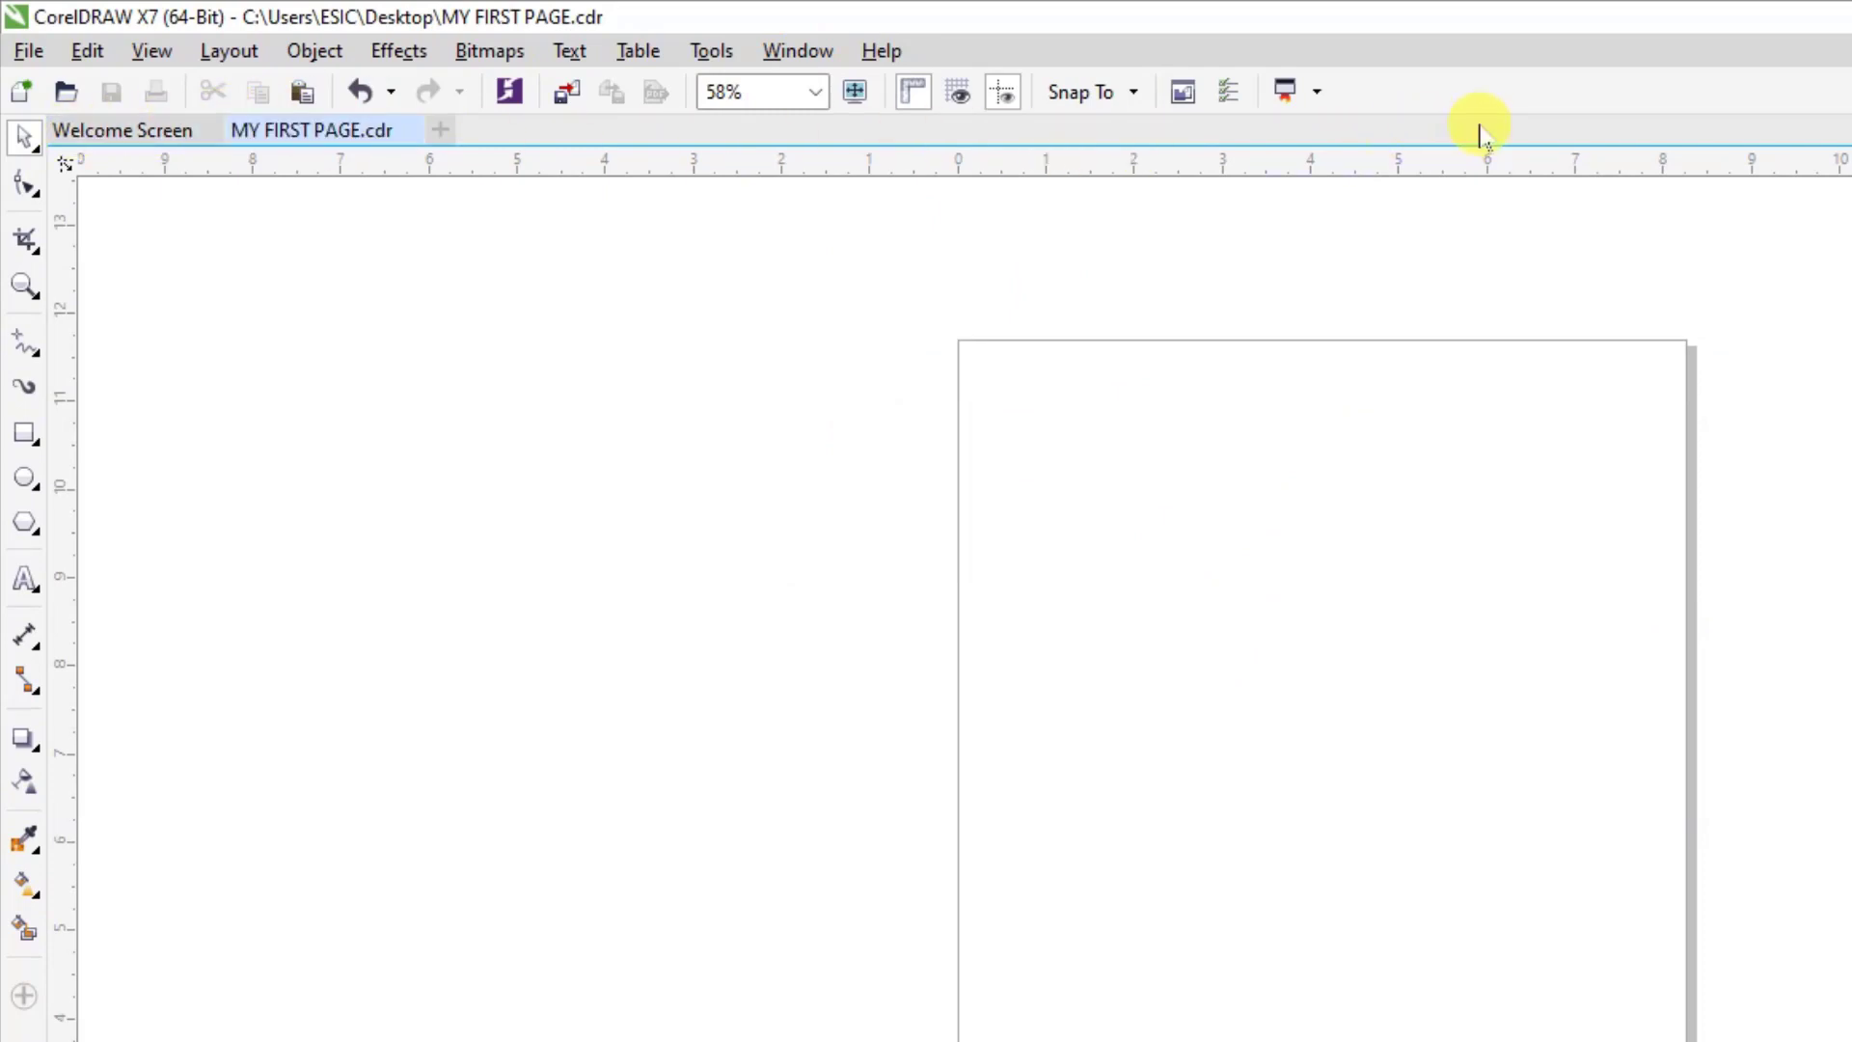
left_click(799, 53)
left_click(928, 500)
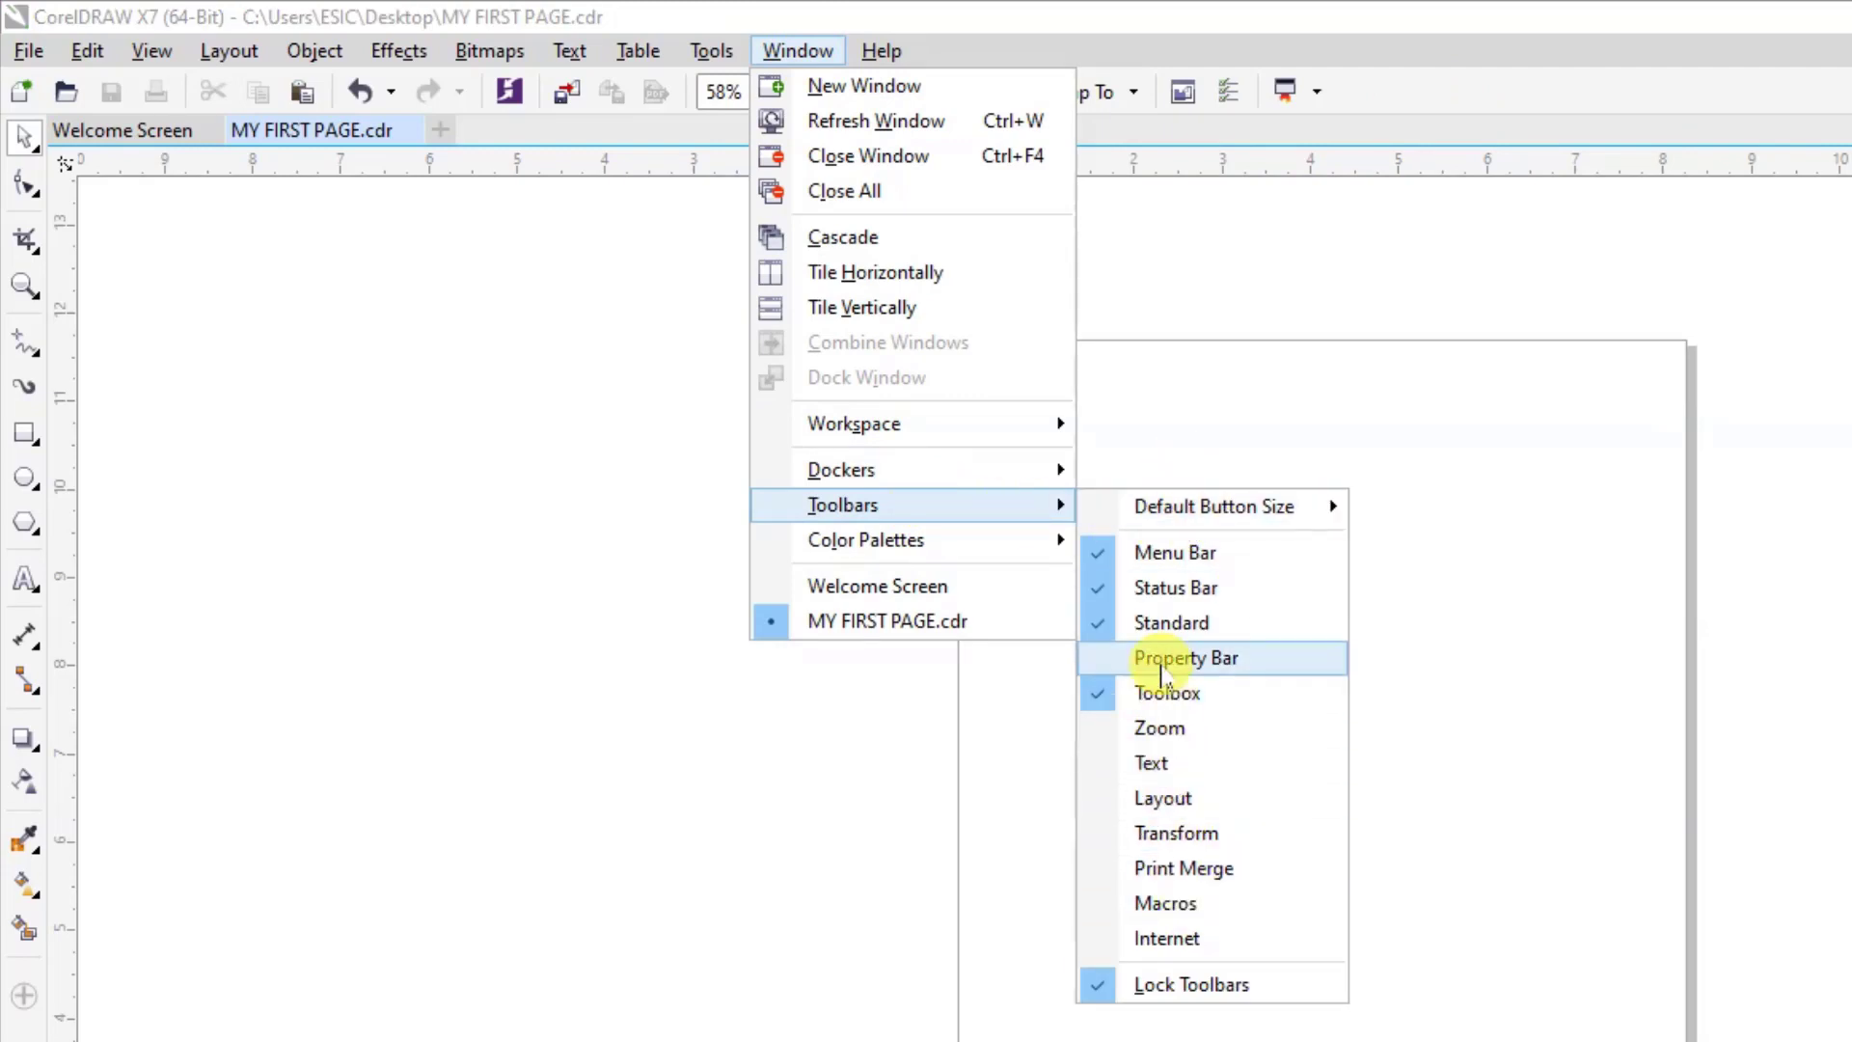
left_click(1163, 661)
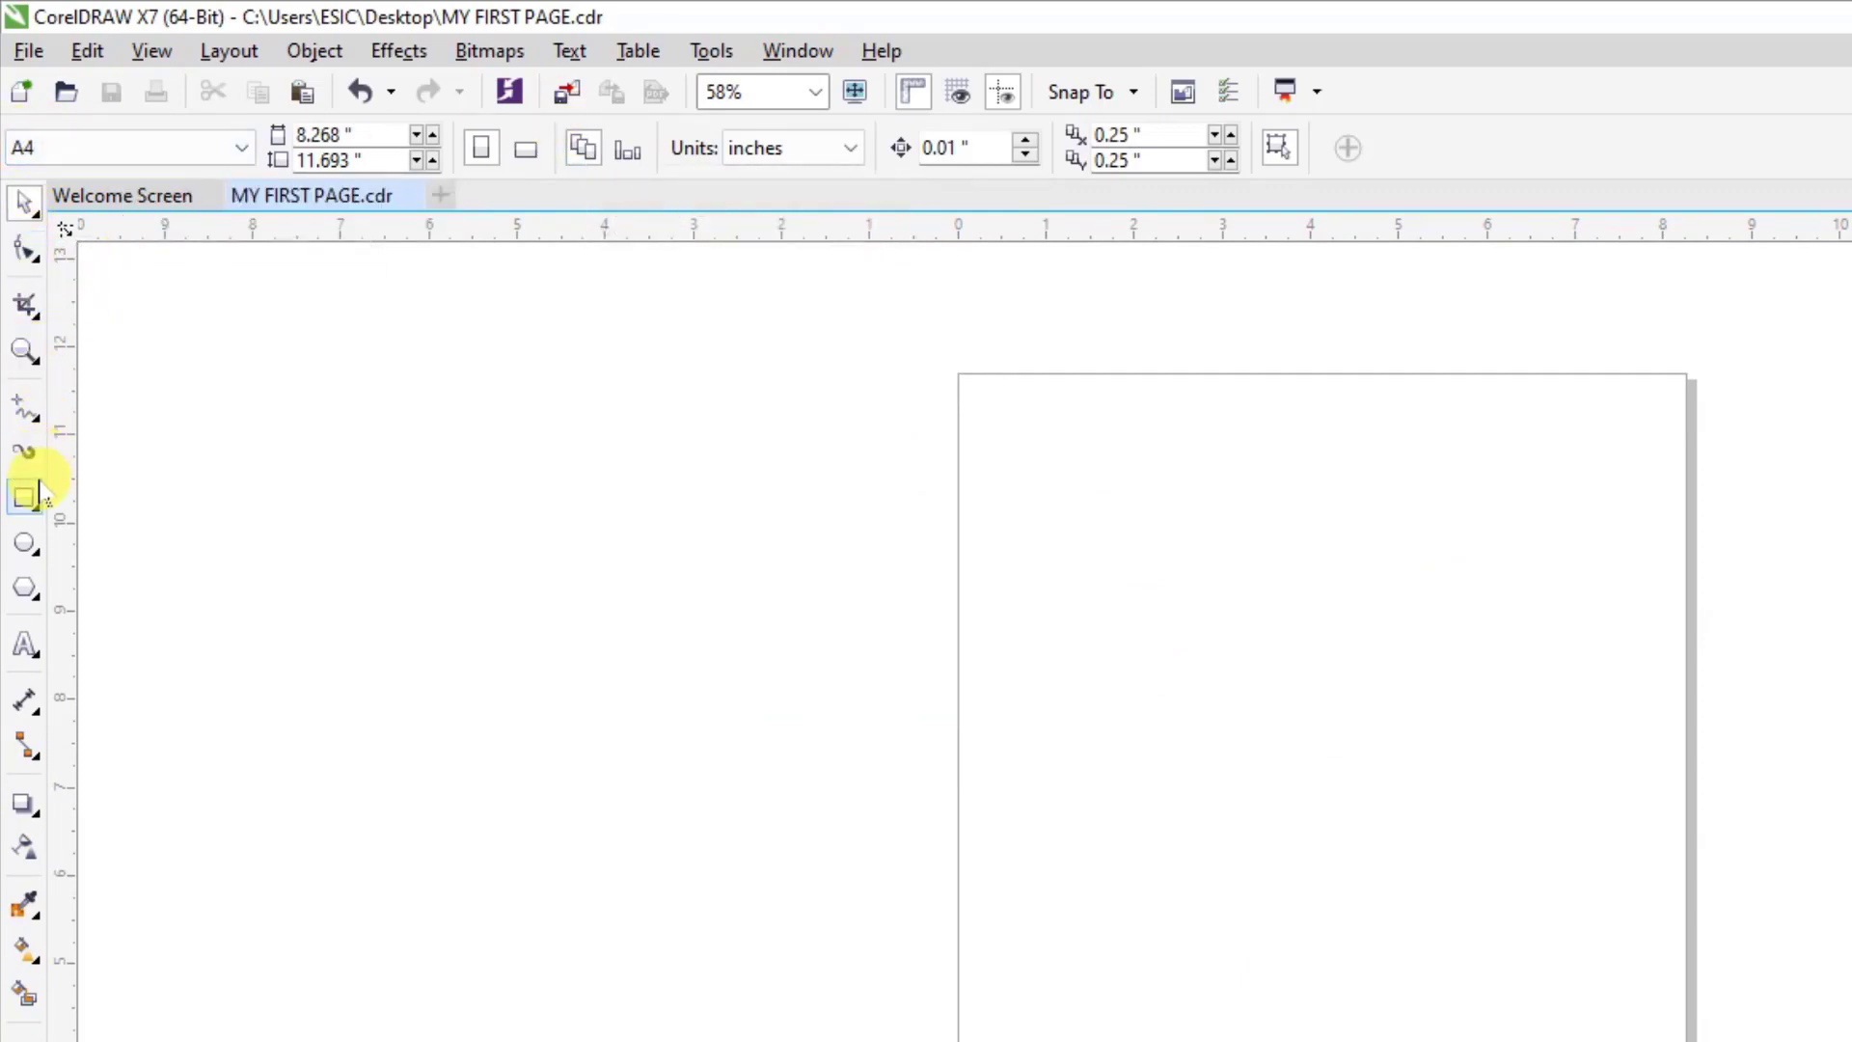
Draw a rectangle about 5.17 by 2.76 inches in the upper part of the page and select it with the Pick tool.
left_click(29, 511)
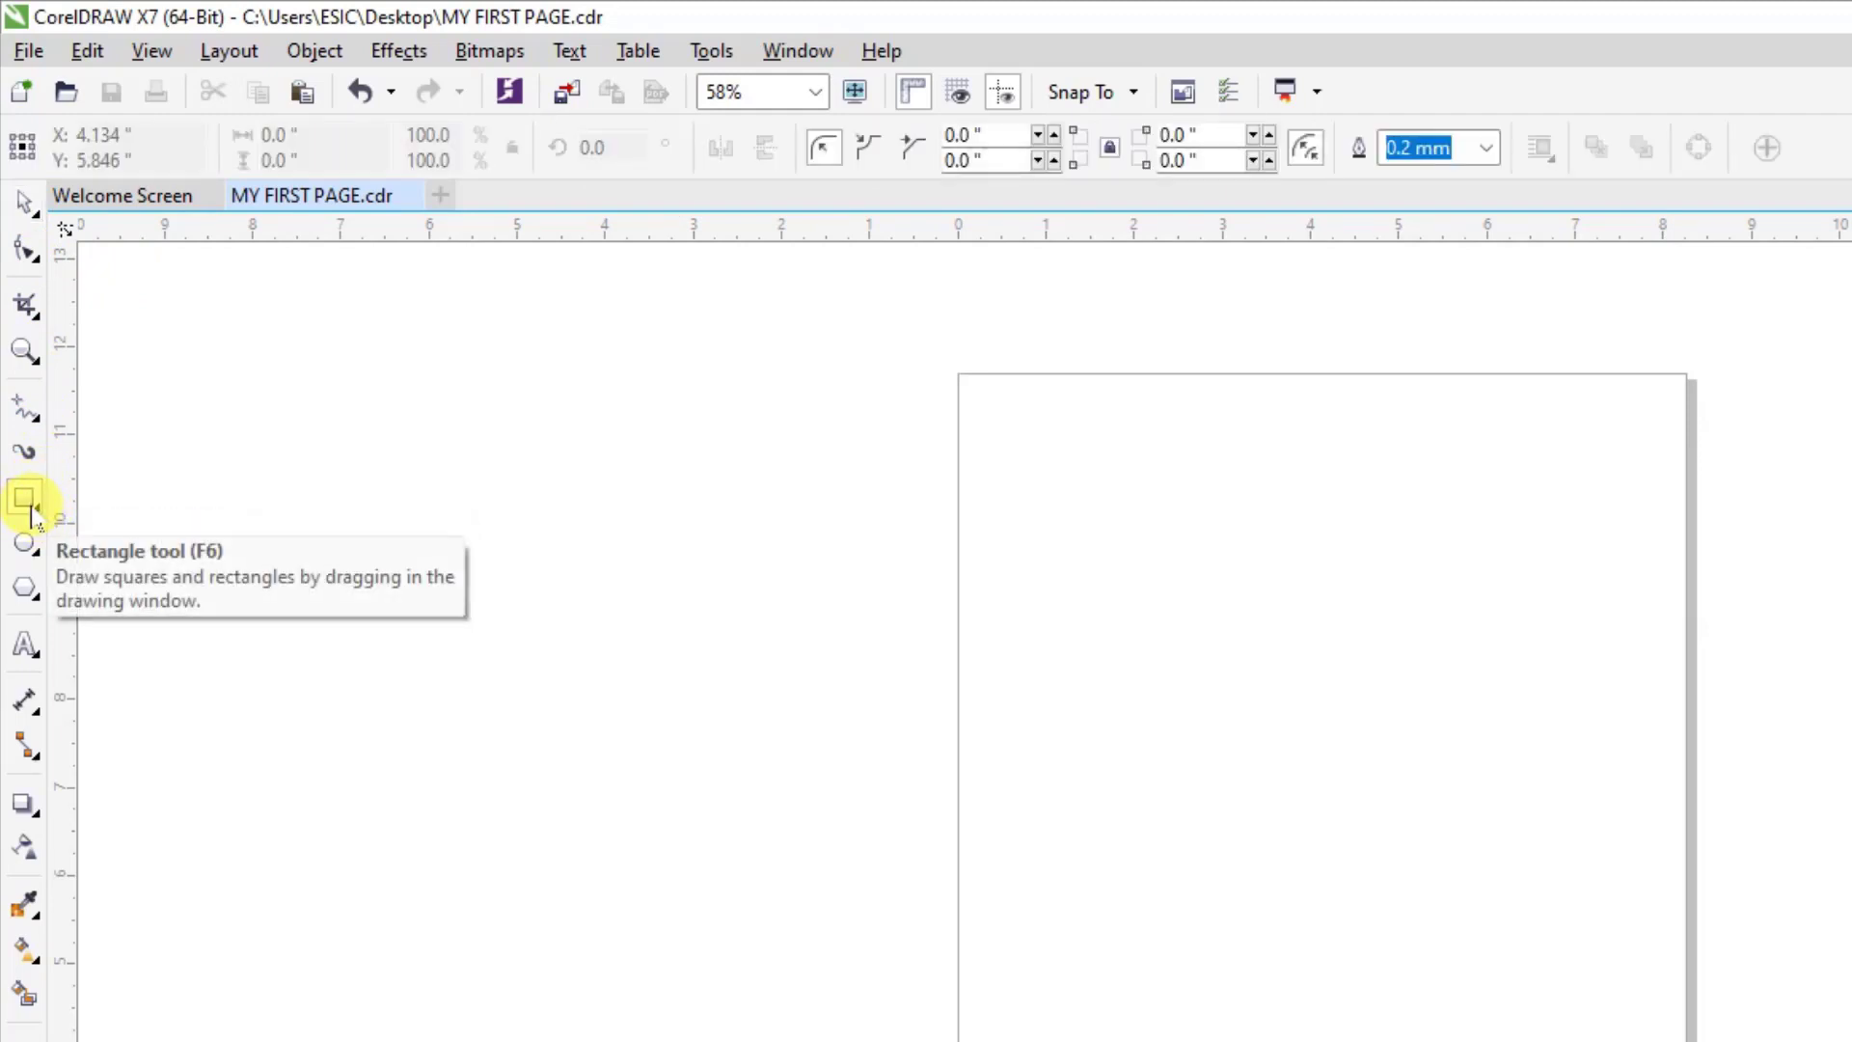
left_click_drag(1047, 492, 1503, 736)
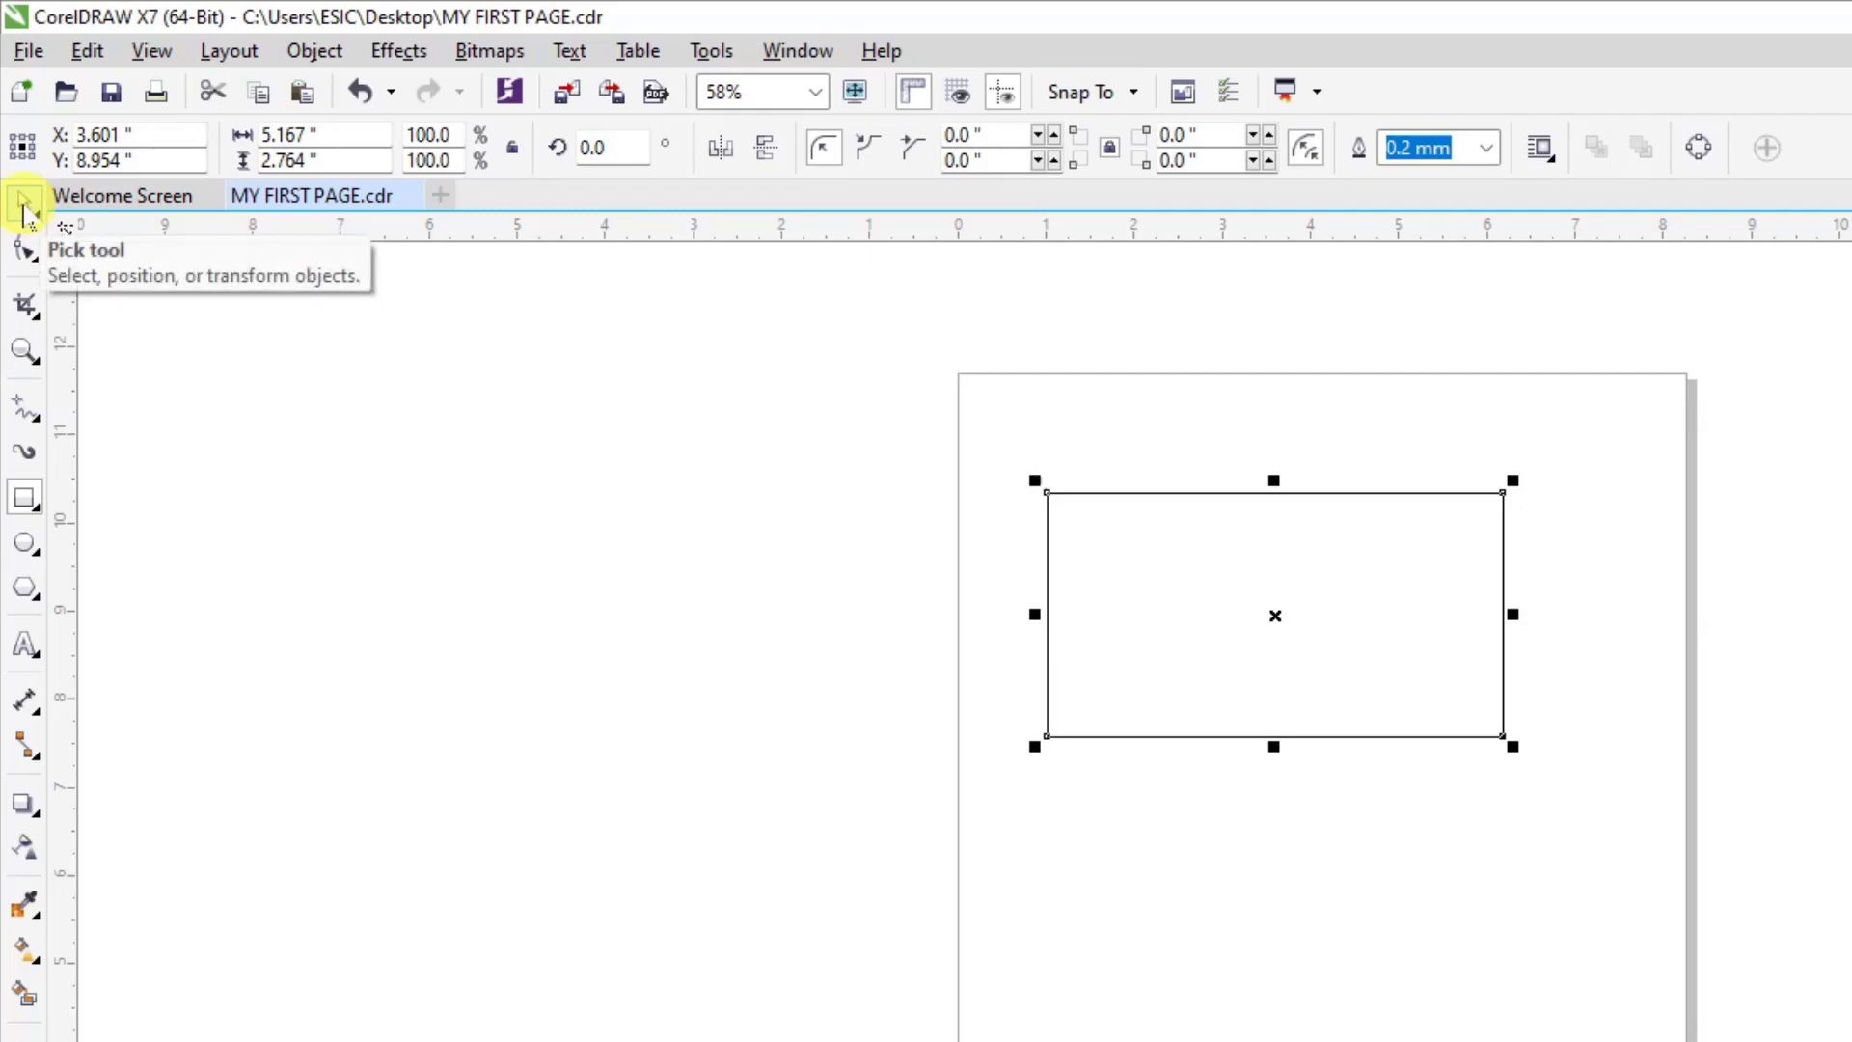
left_click(24, 203)
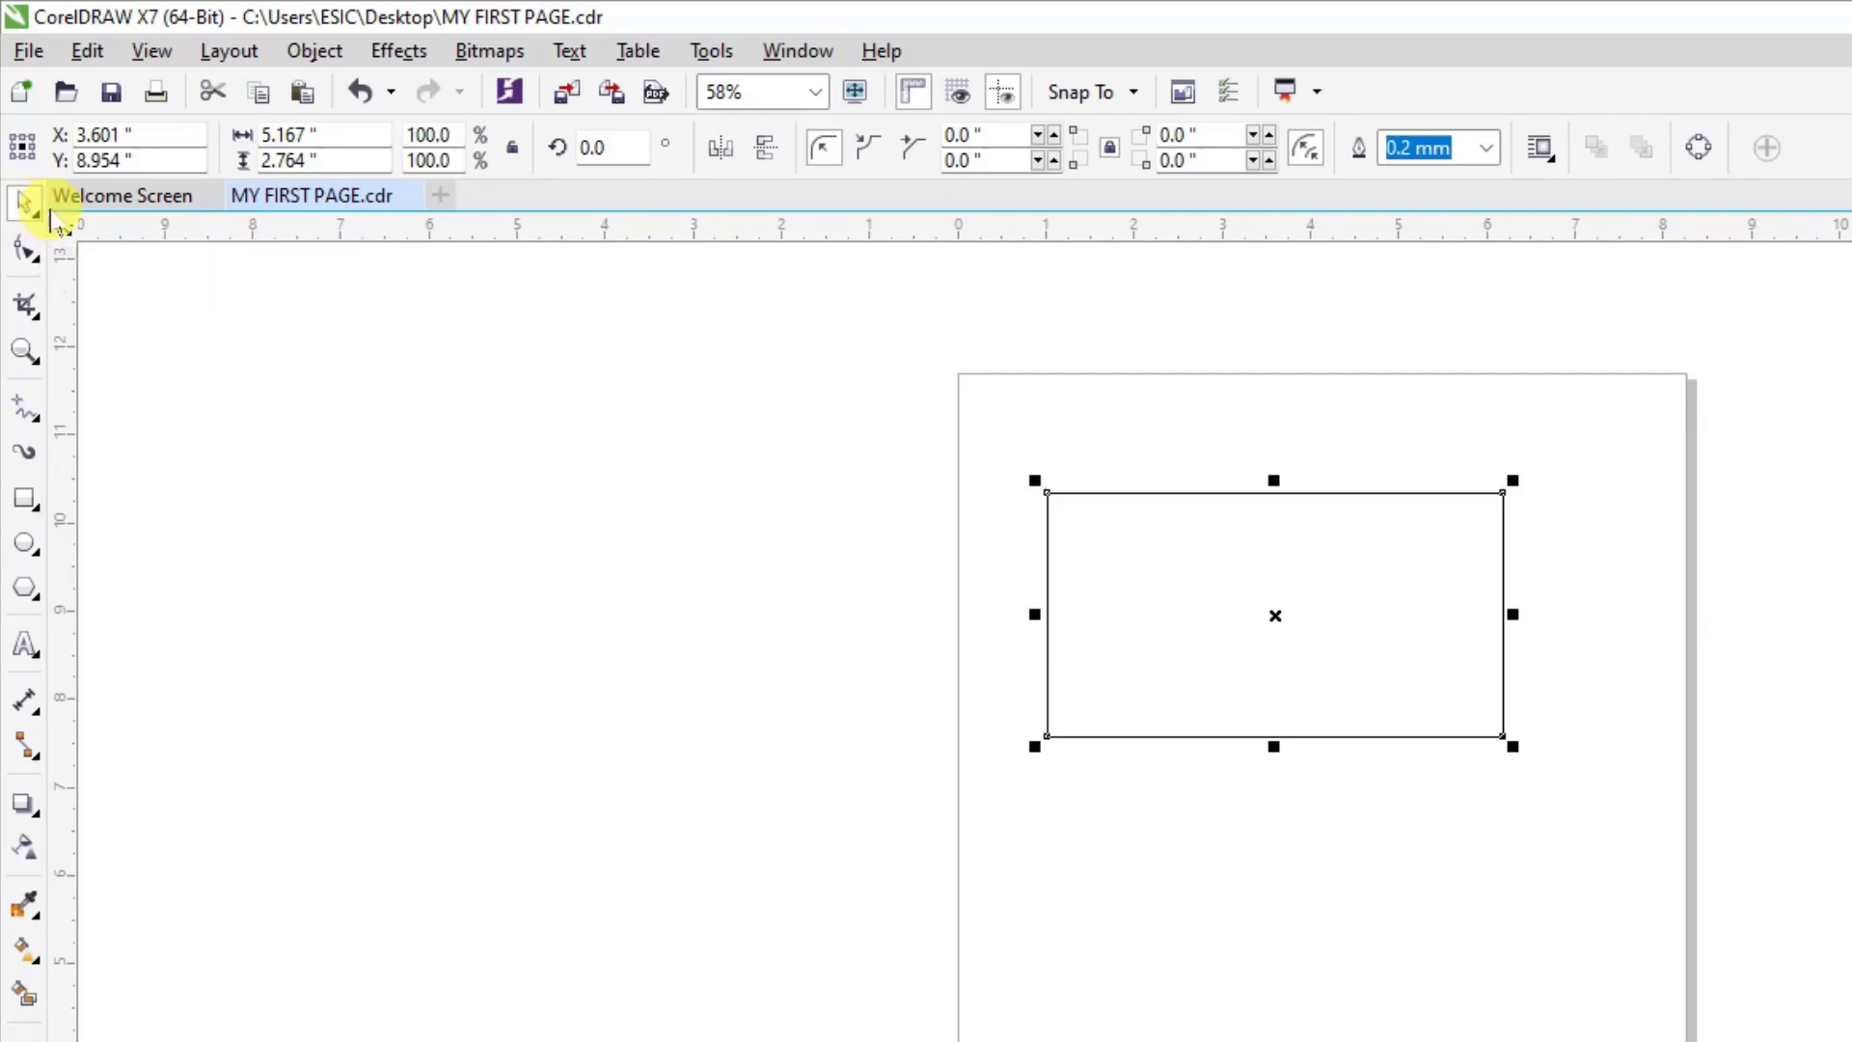
left_click(1257, 554)
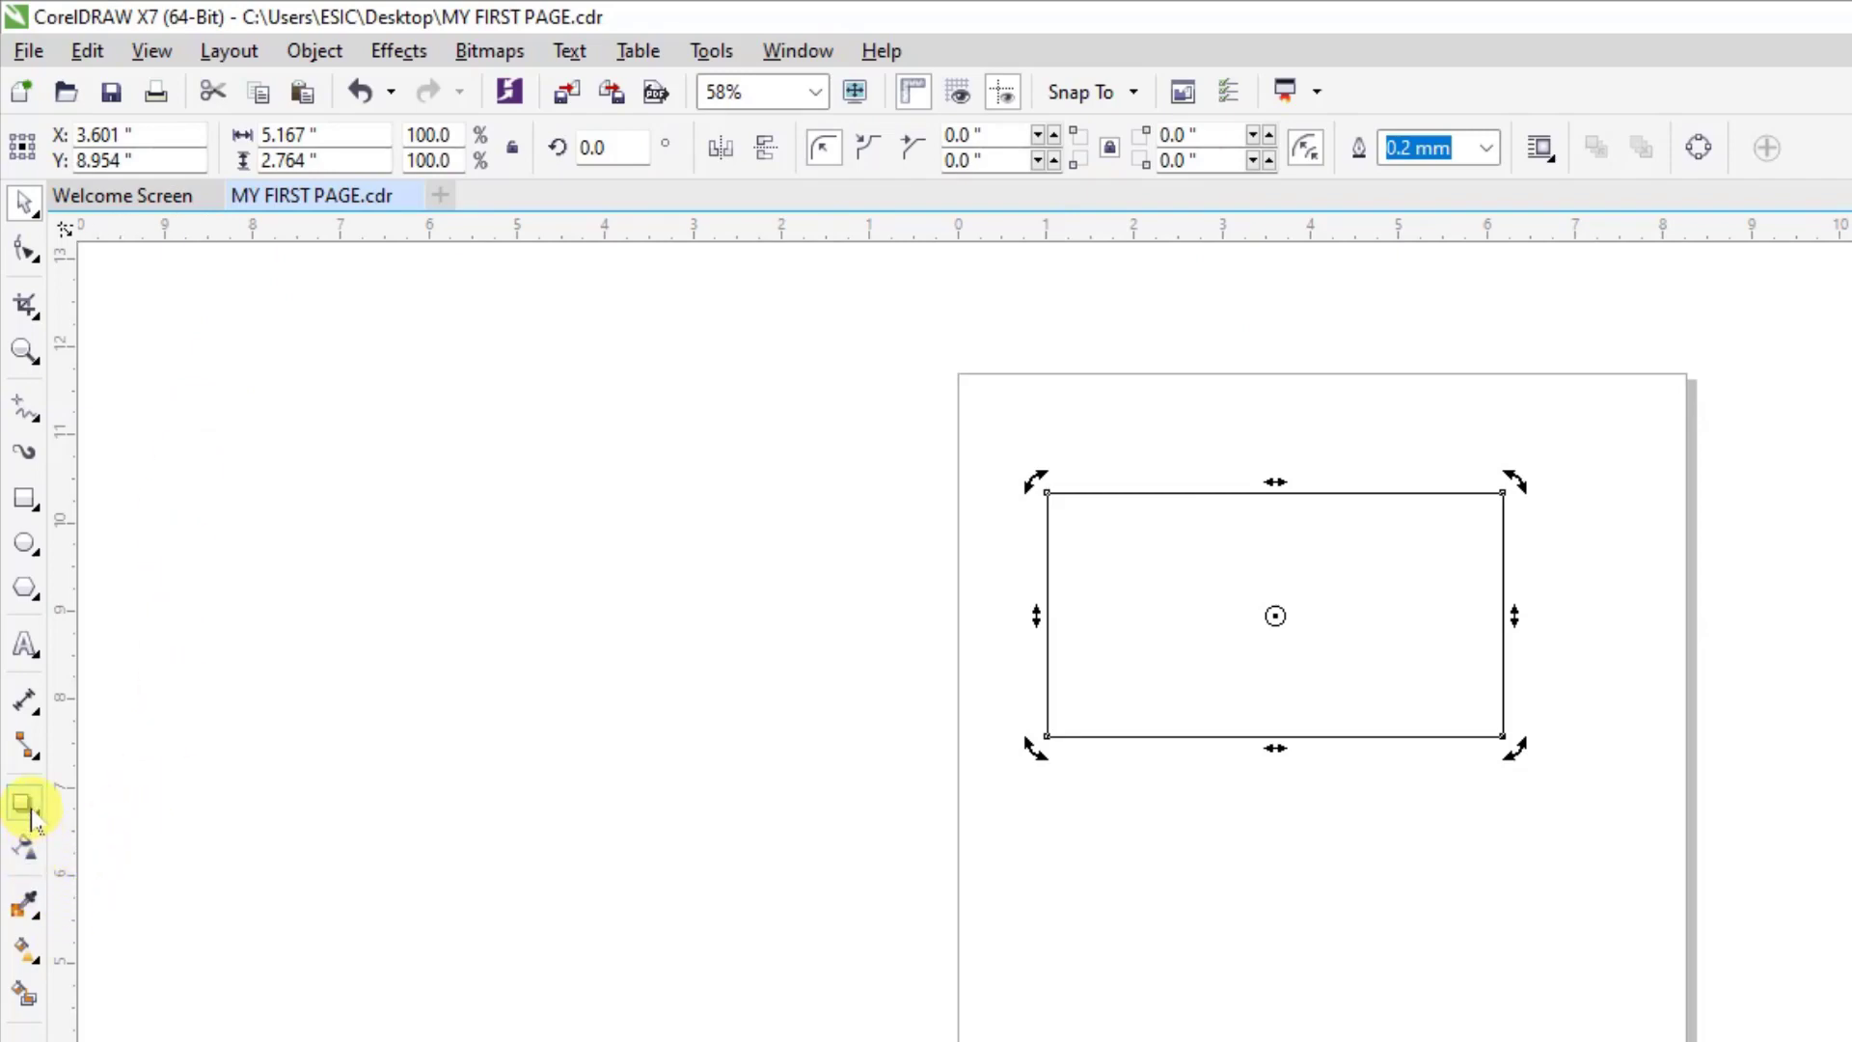
Add a drop shadow from the rectangle's left edge toward its center and set the shadow color to orange.
left_click(29, 816)
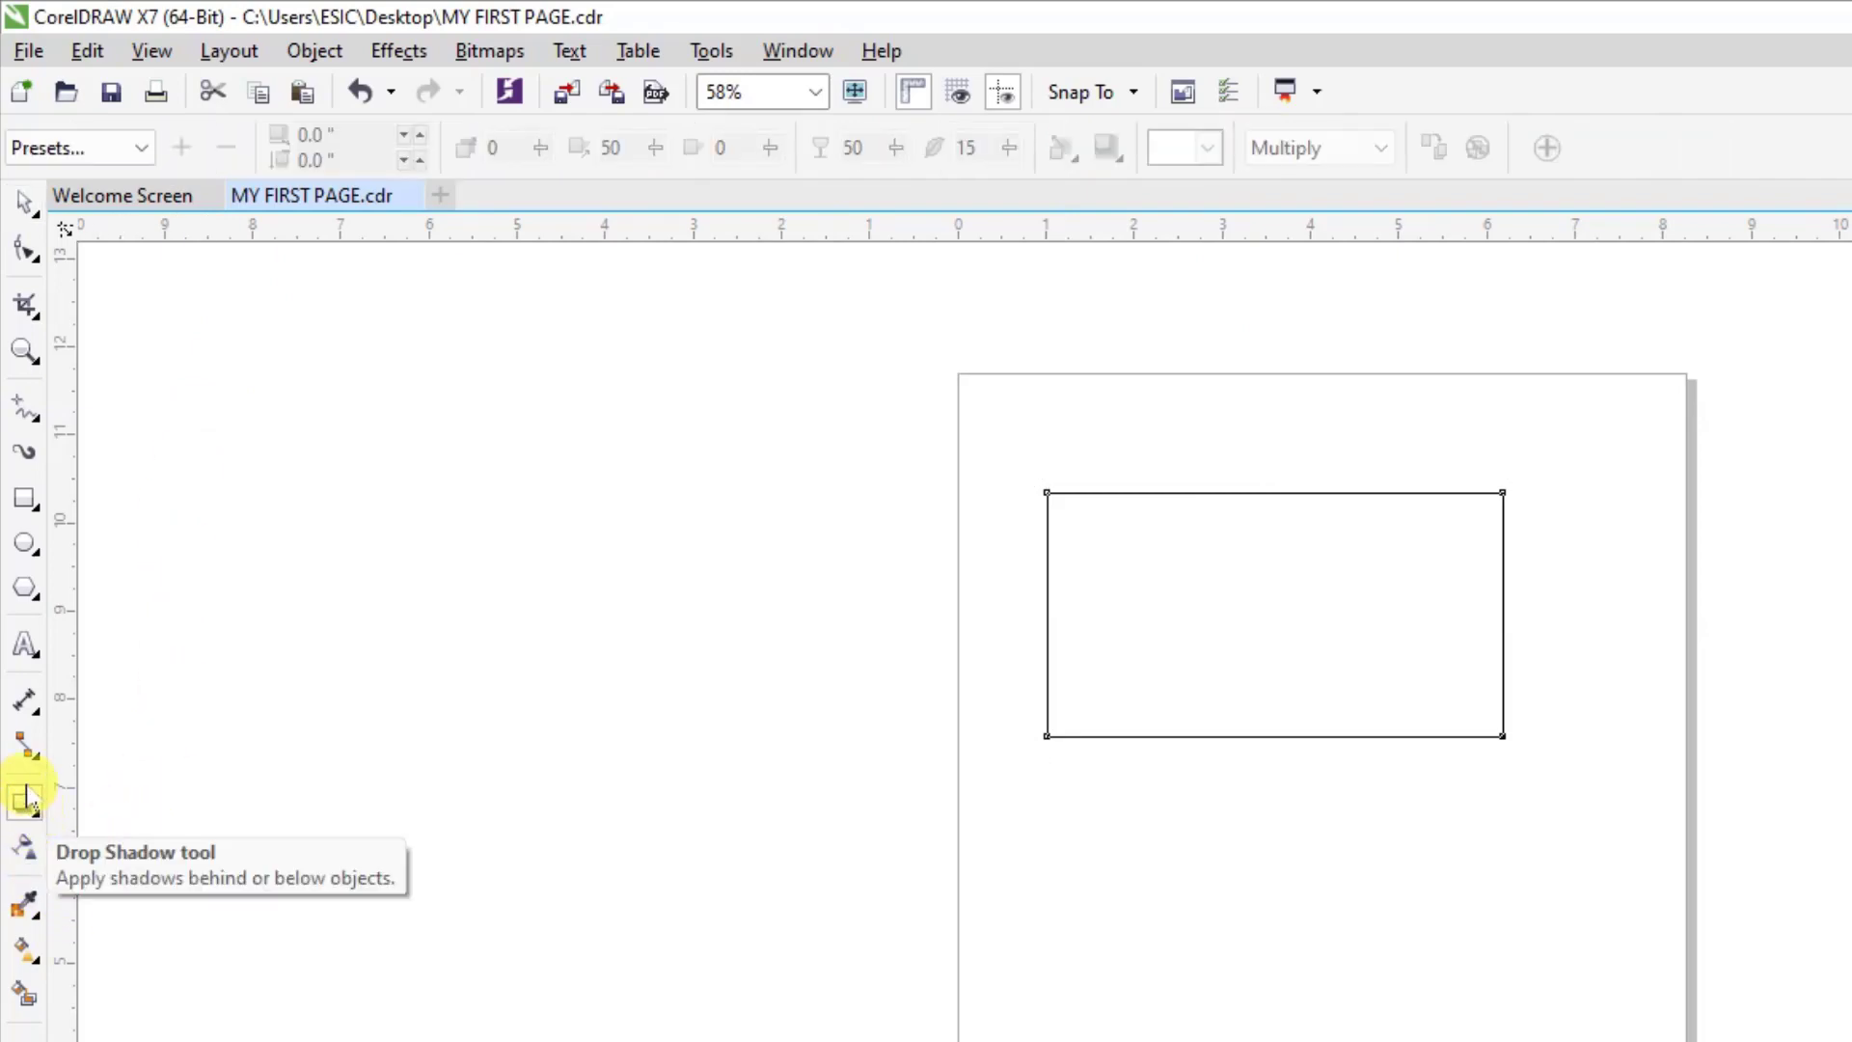
left_click_drag(1046, 614, 1276, 639)
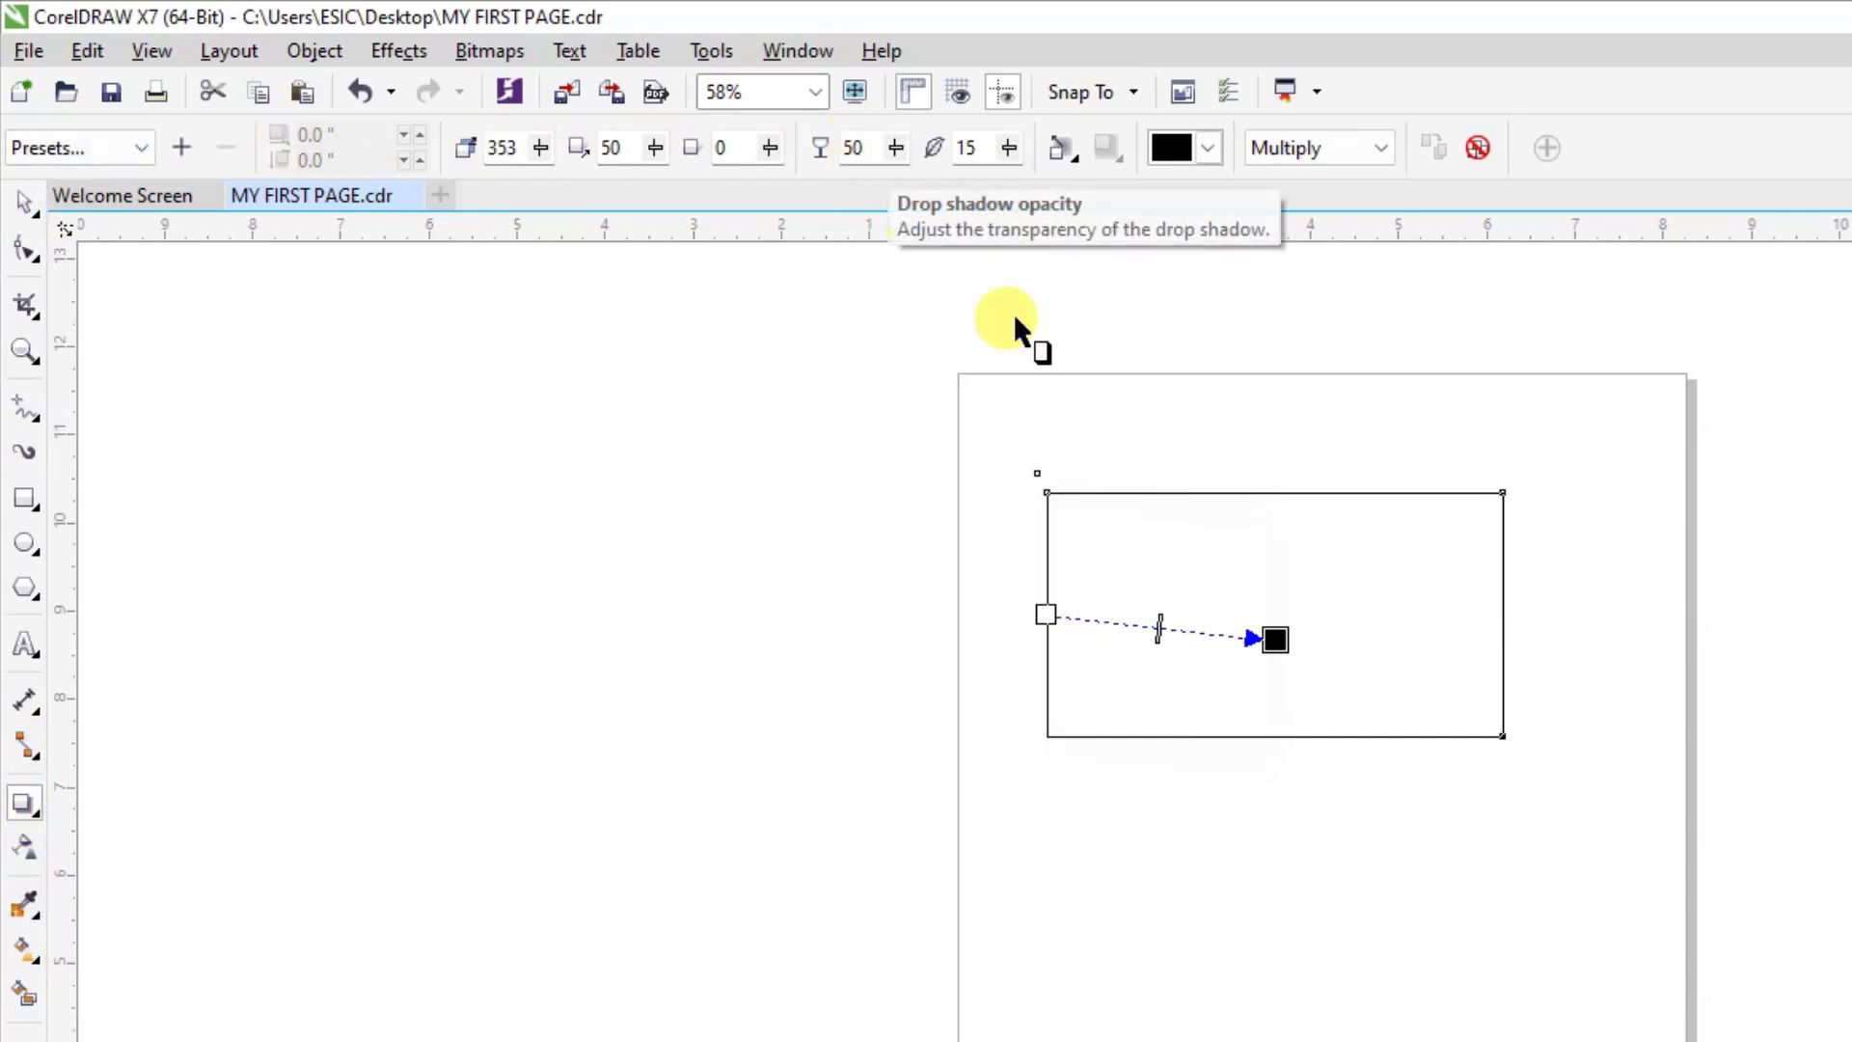
left_click(1210, 149)
left_click(1245, 241)
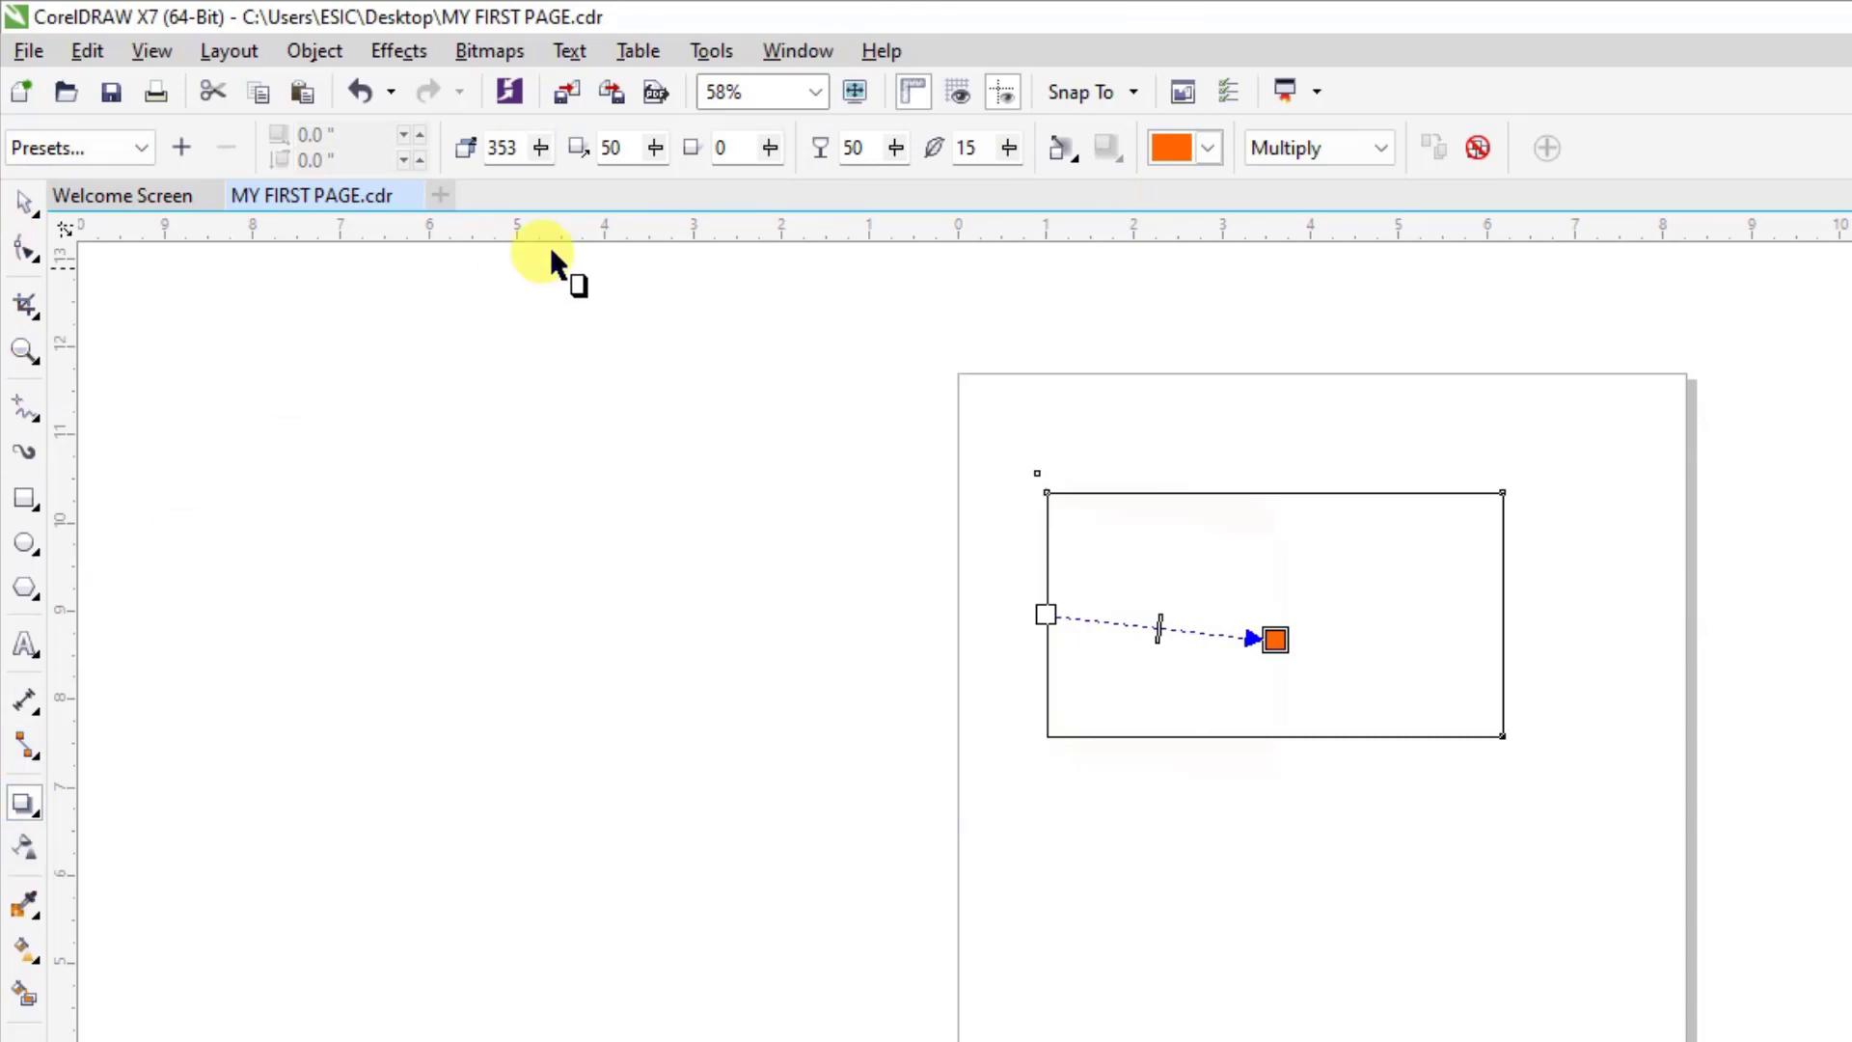
Hide the Toolbox and display it again.
left_click(797, 50)
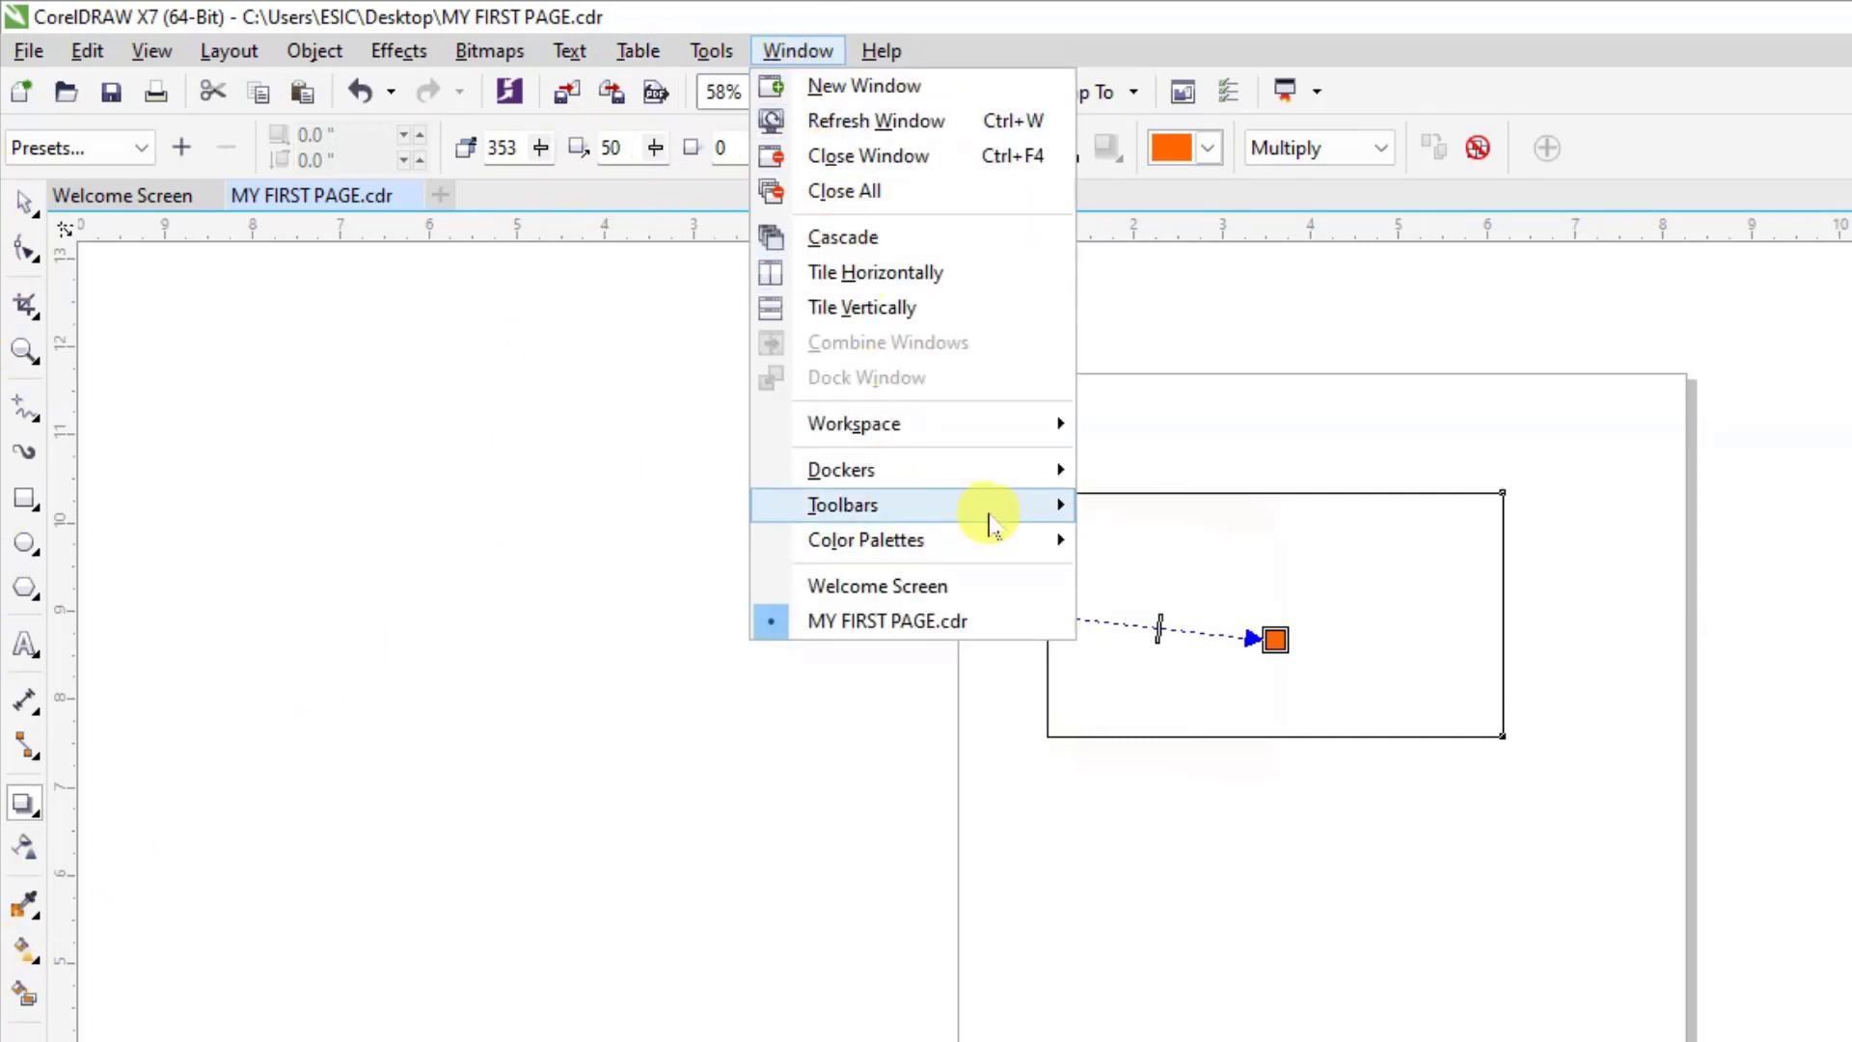
mouse_move(991, 514)
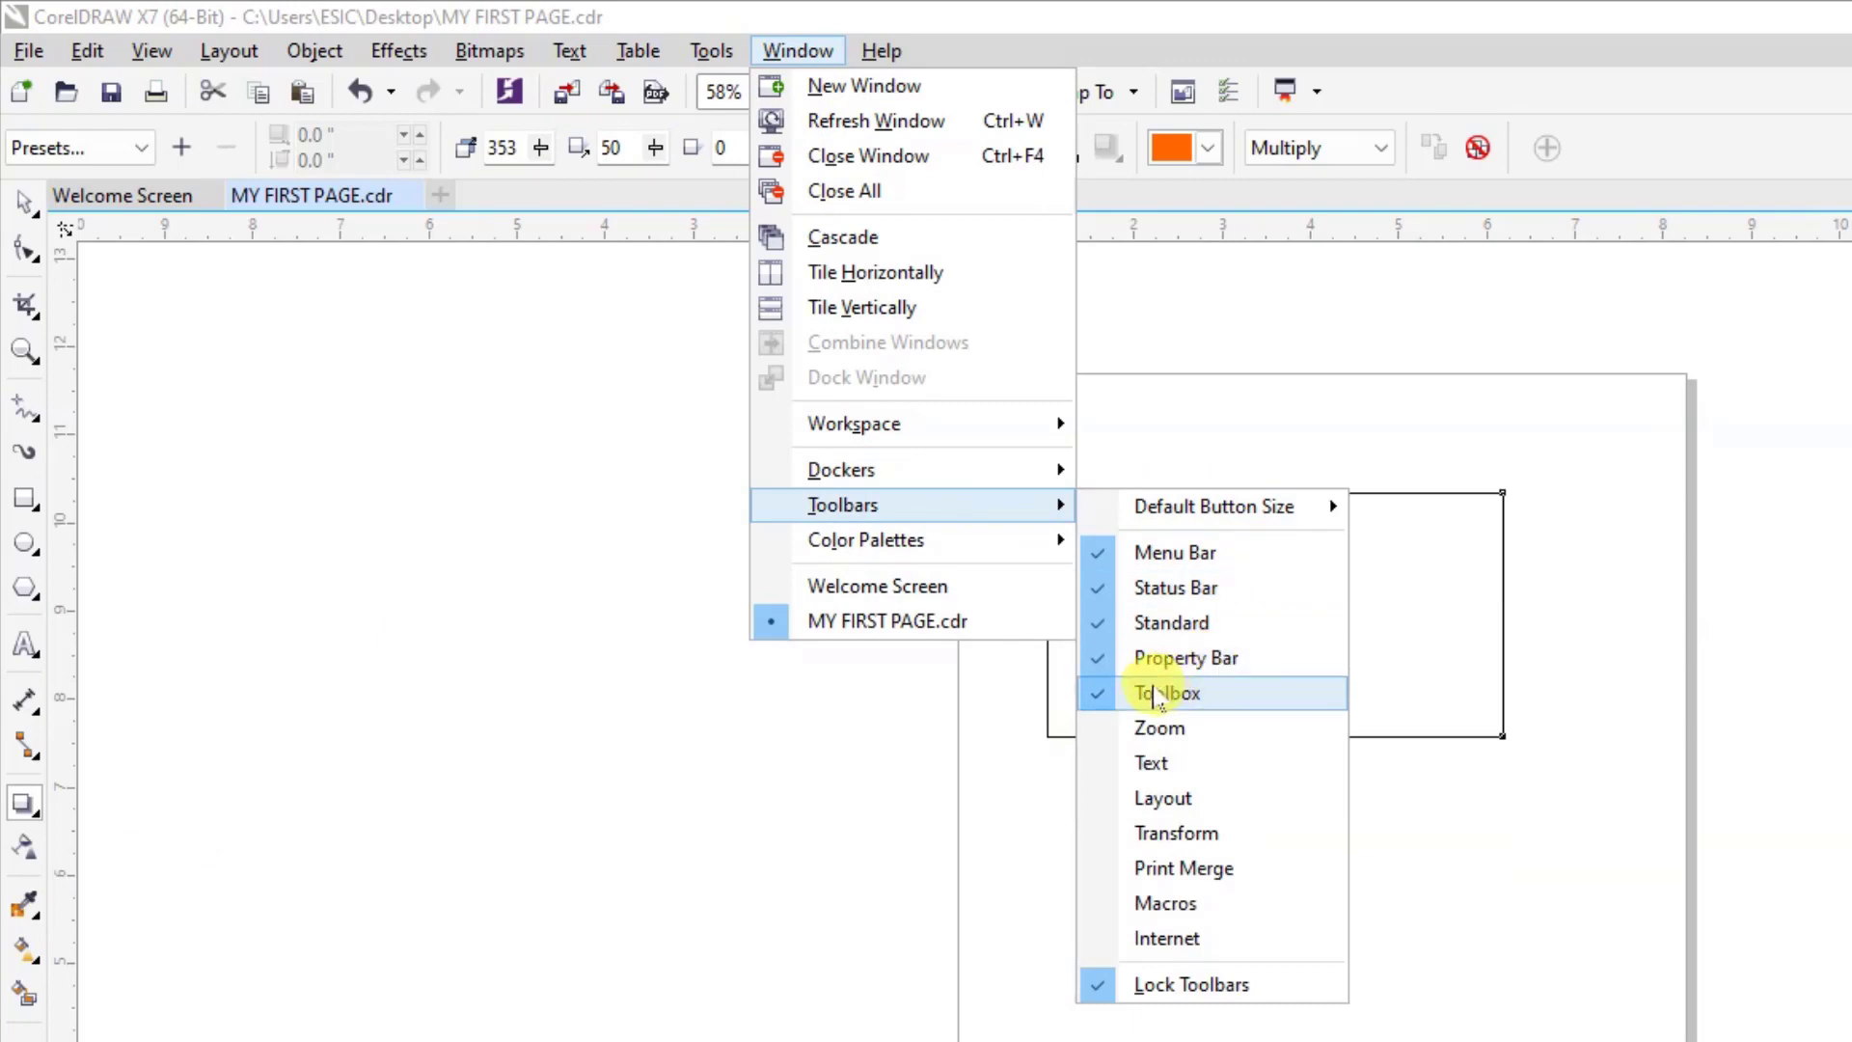
left_click(1169, 693)
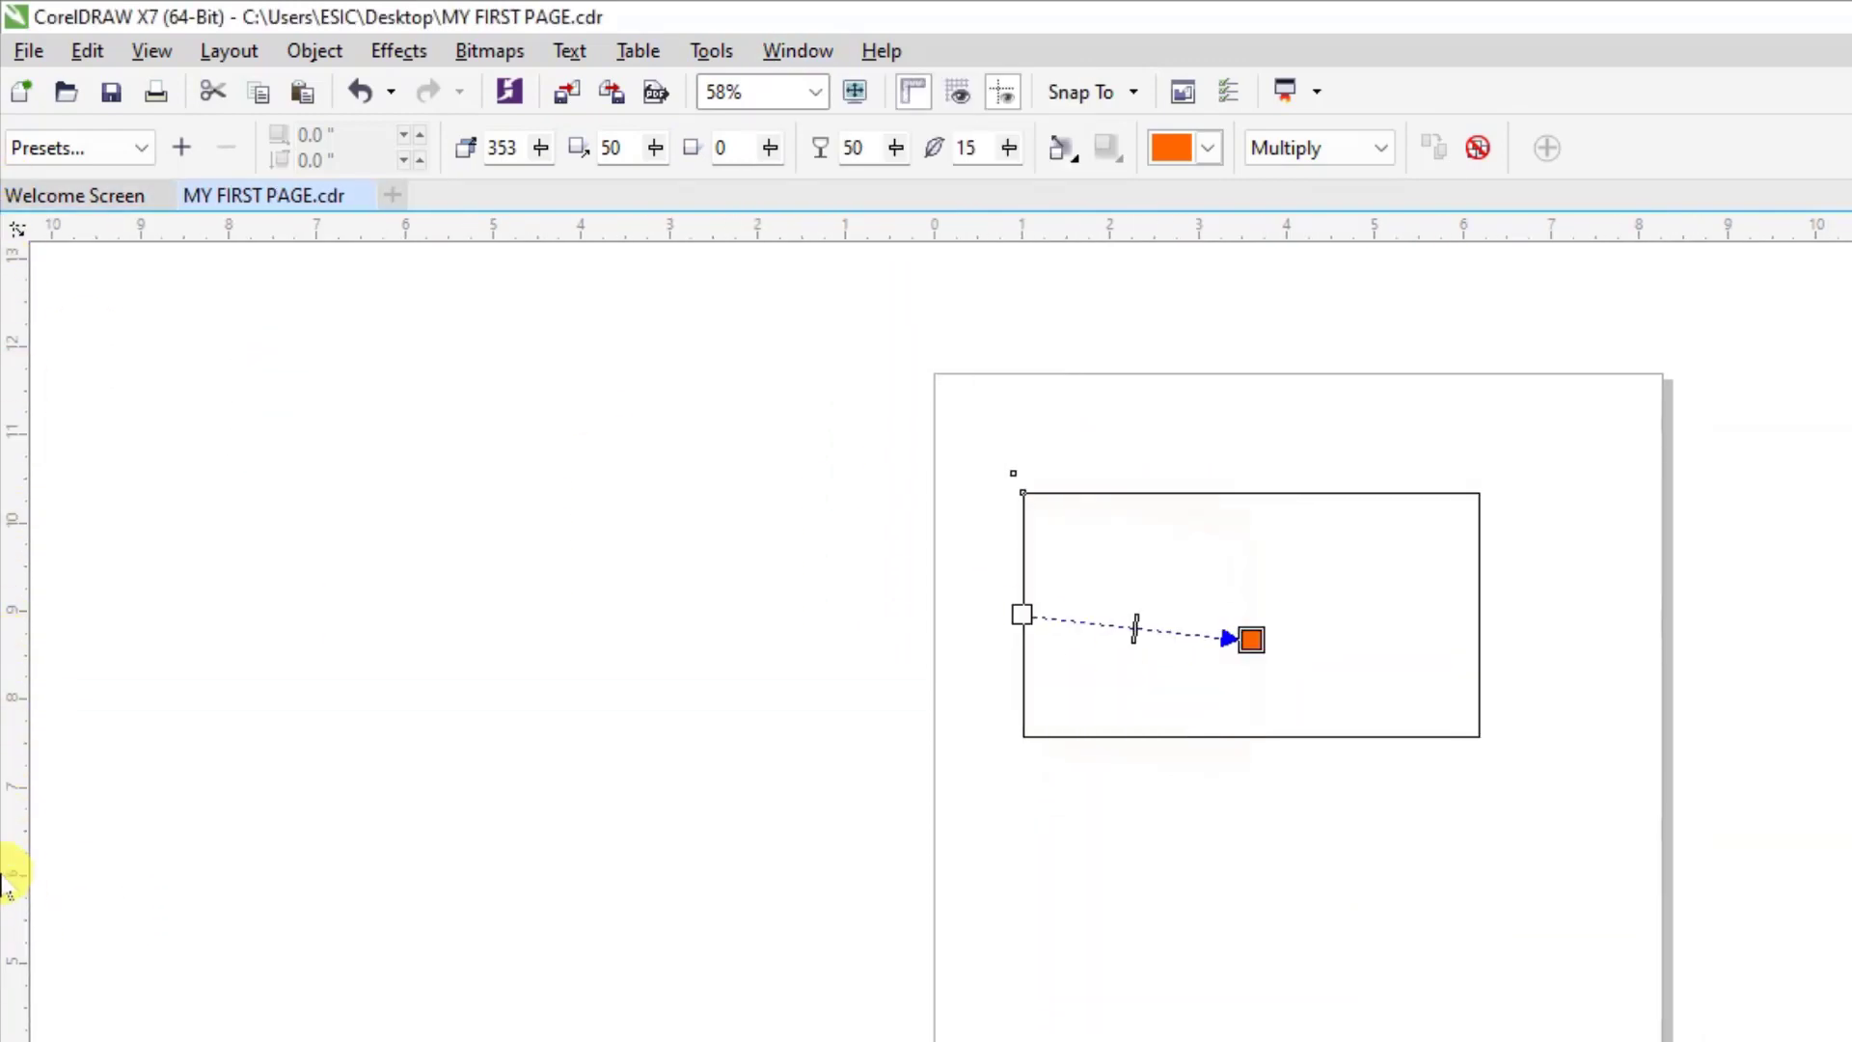
left_click(798, 51)
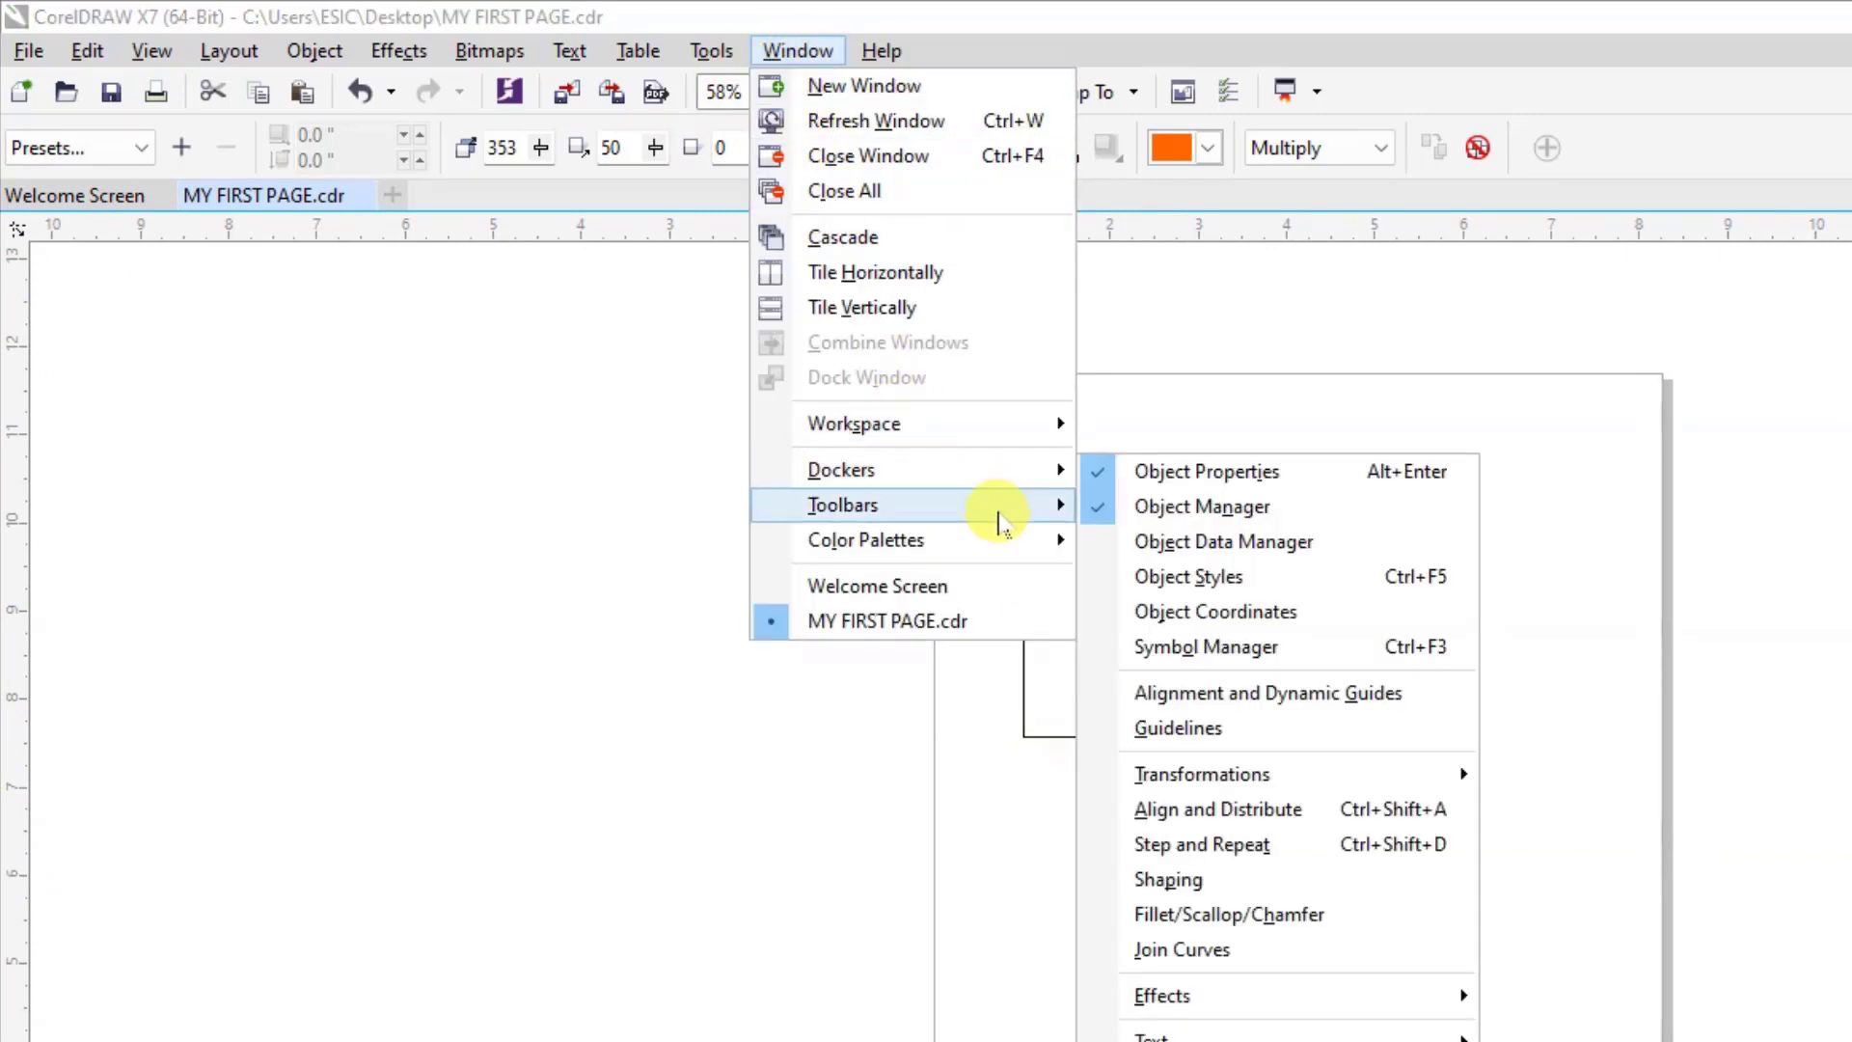
mouse_move(1033, 526)
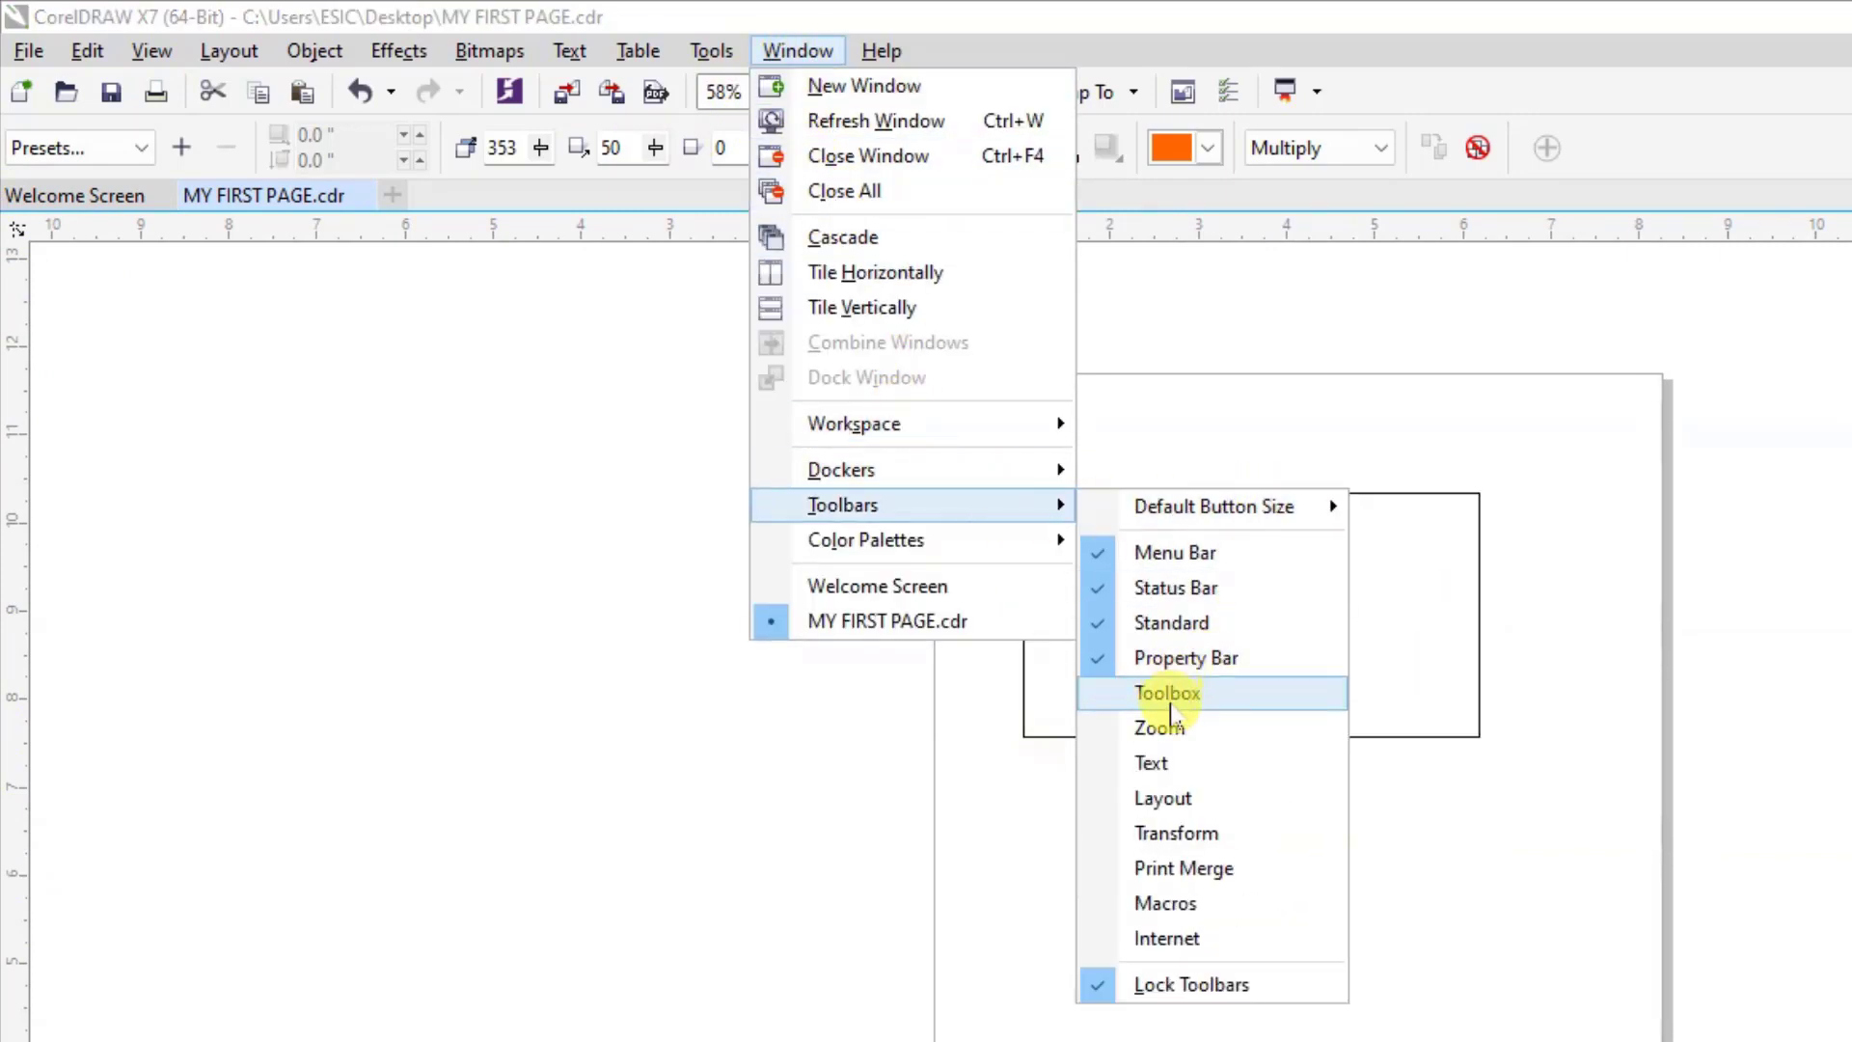
left_click(1174, 701)
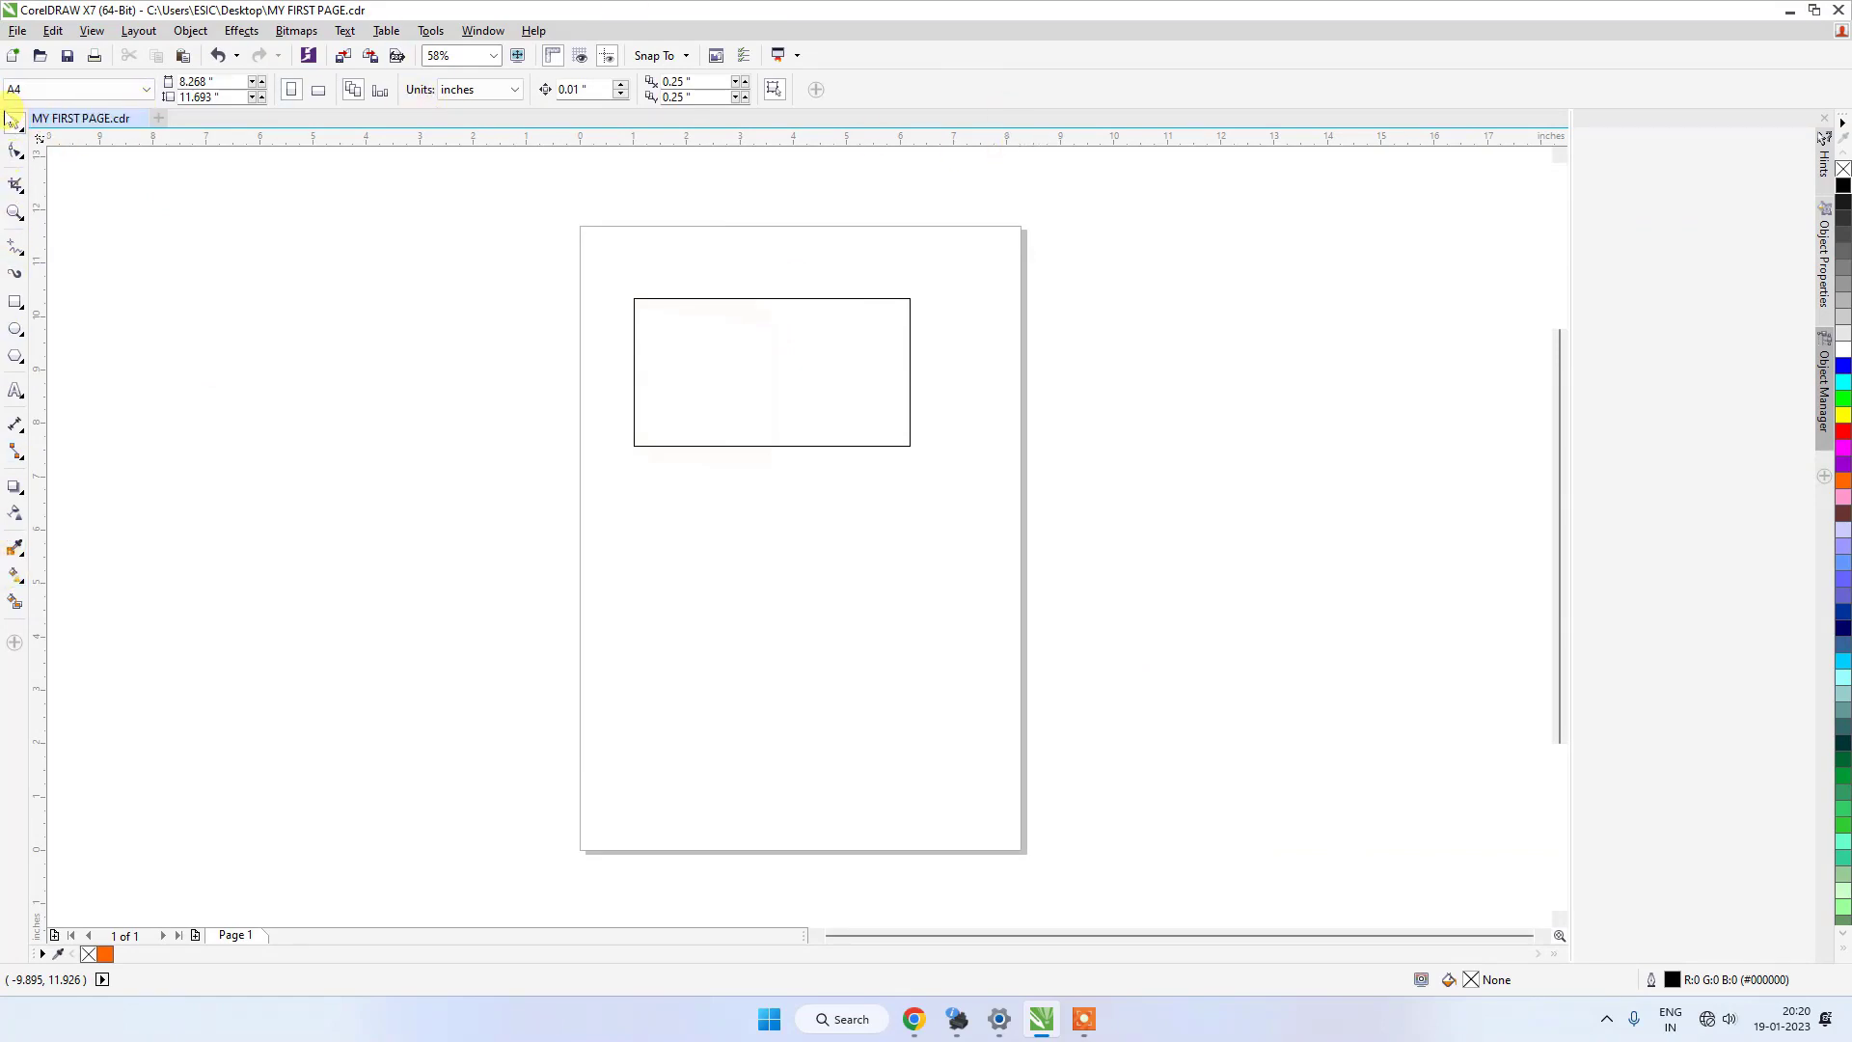
Unlock the toolbars so that they can be moved.
left_click(481, 32)
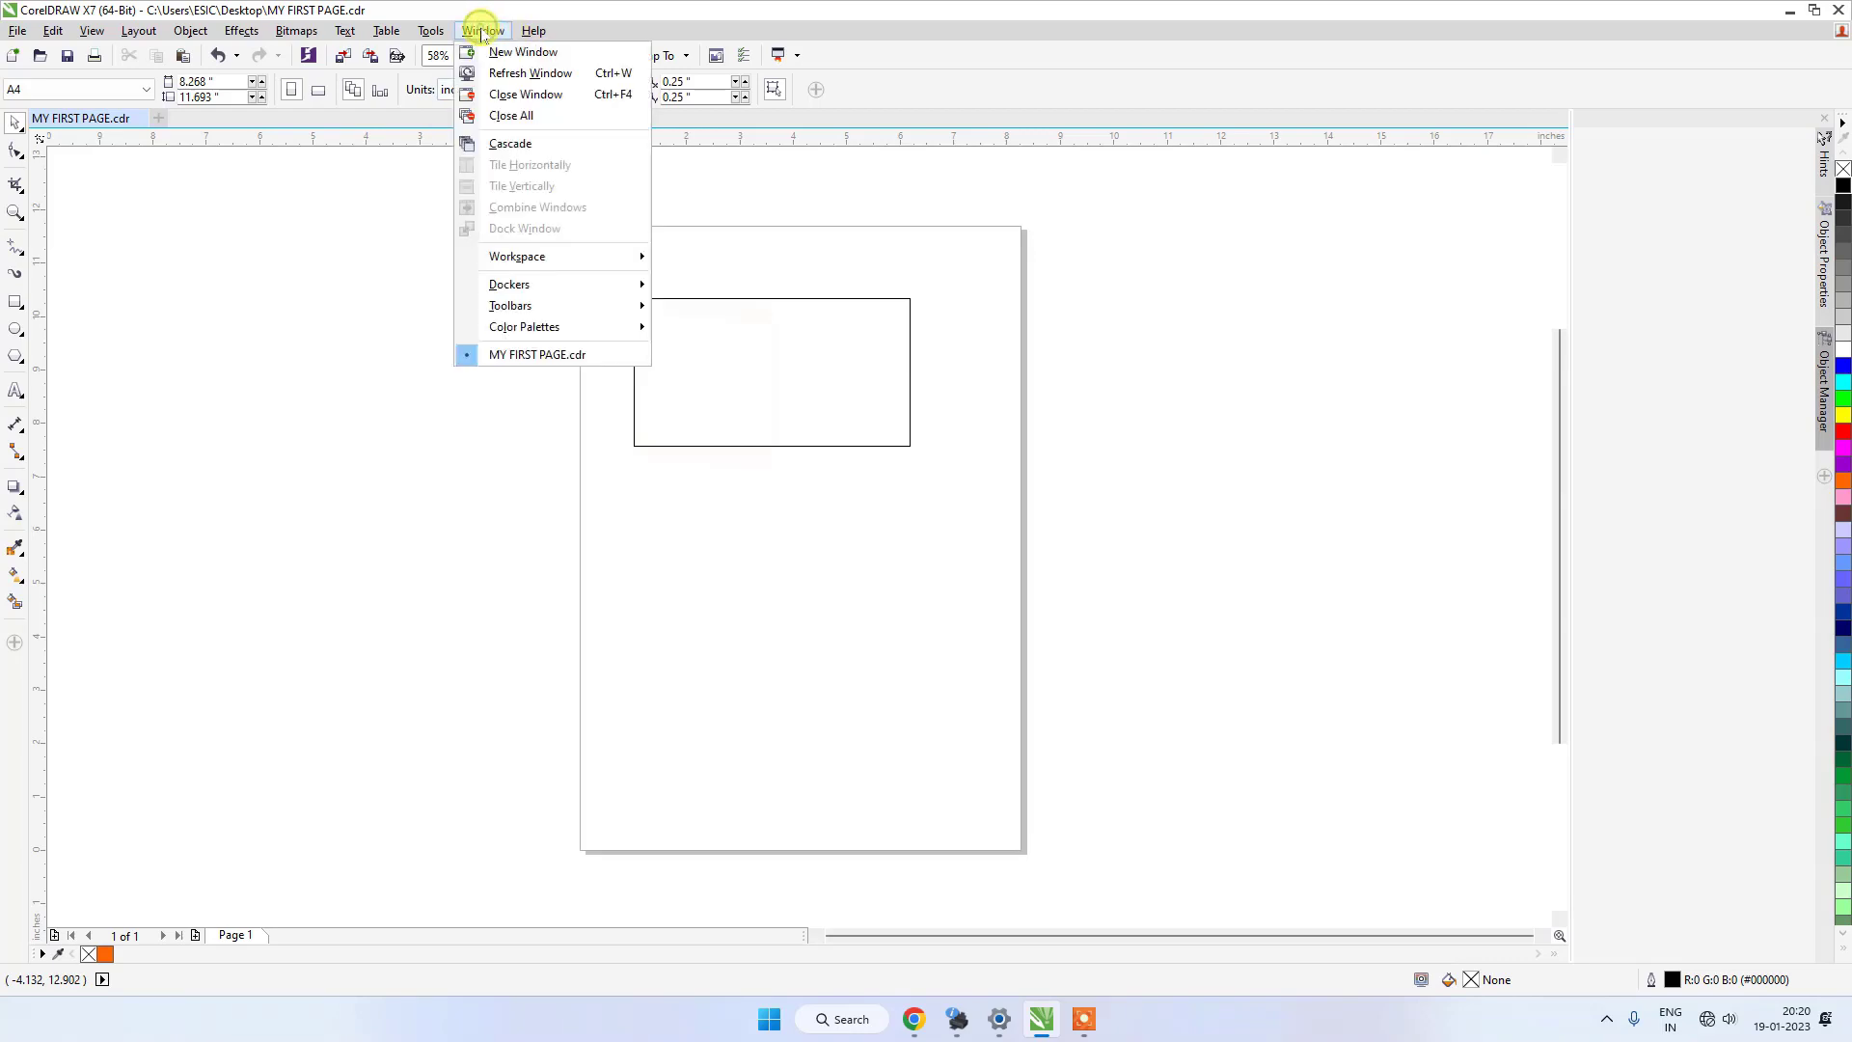
mouse_move(599, 307)
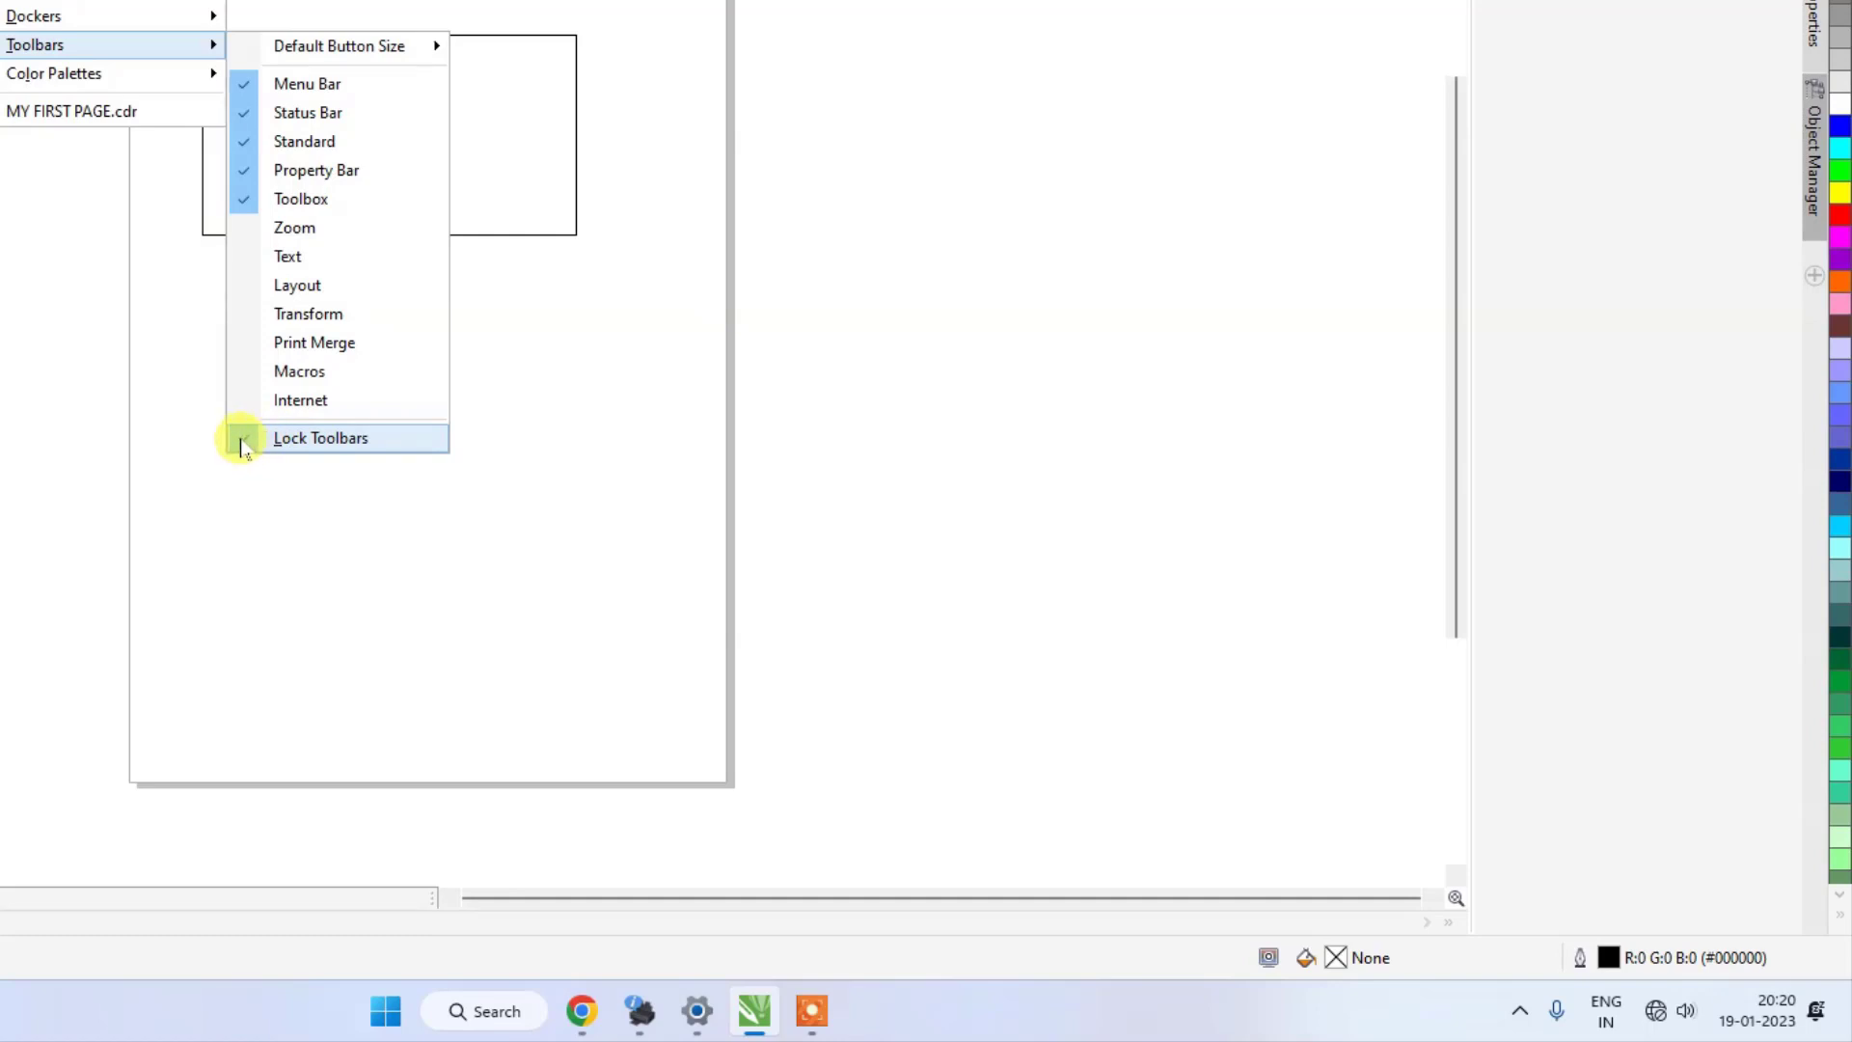
left_click(247, 201)
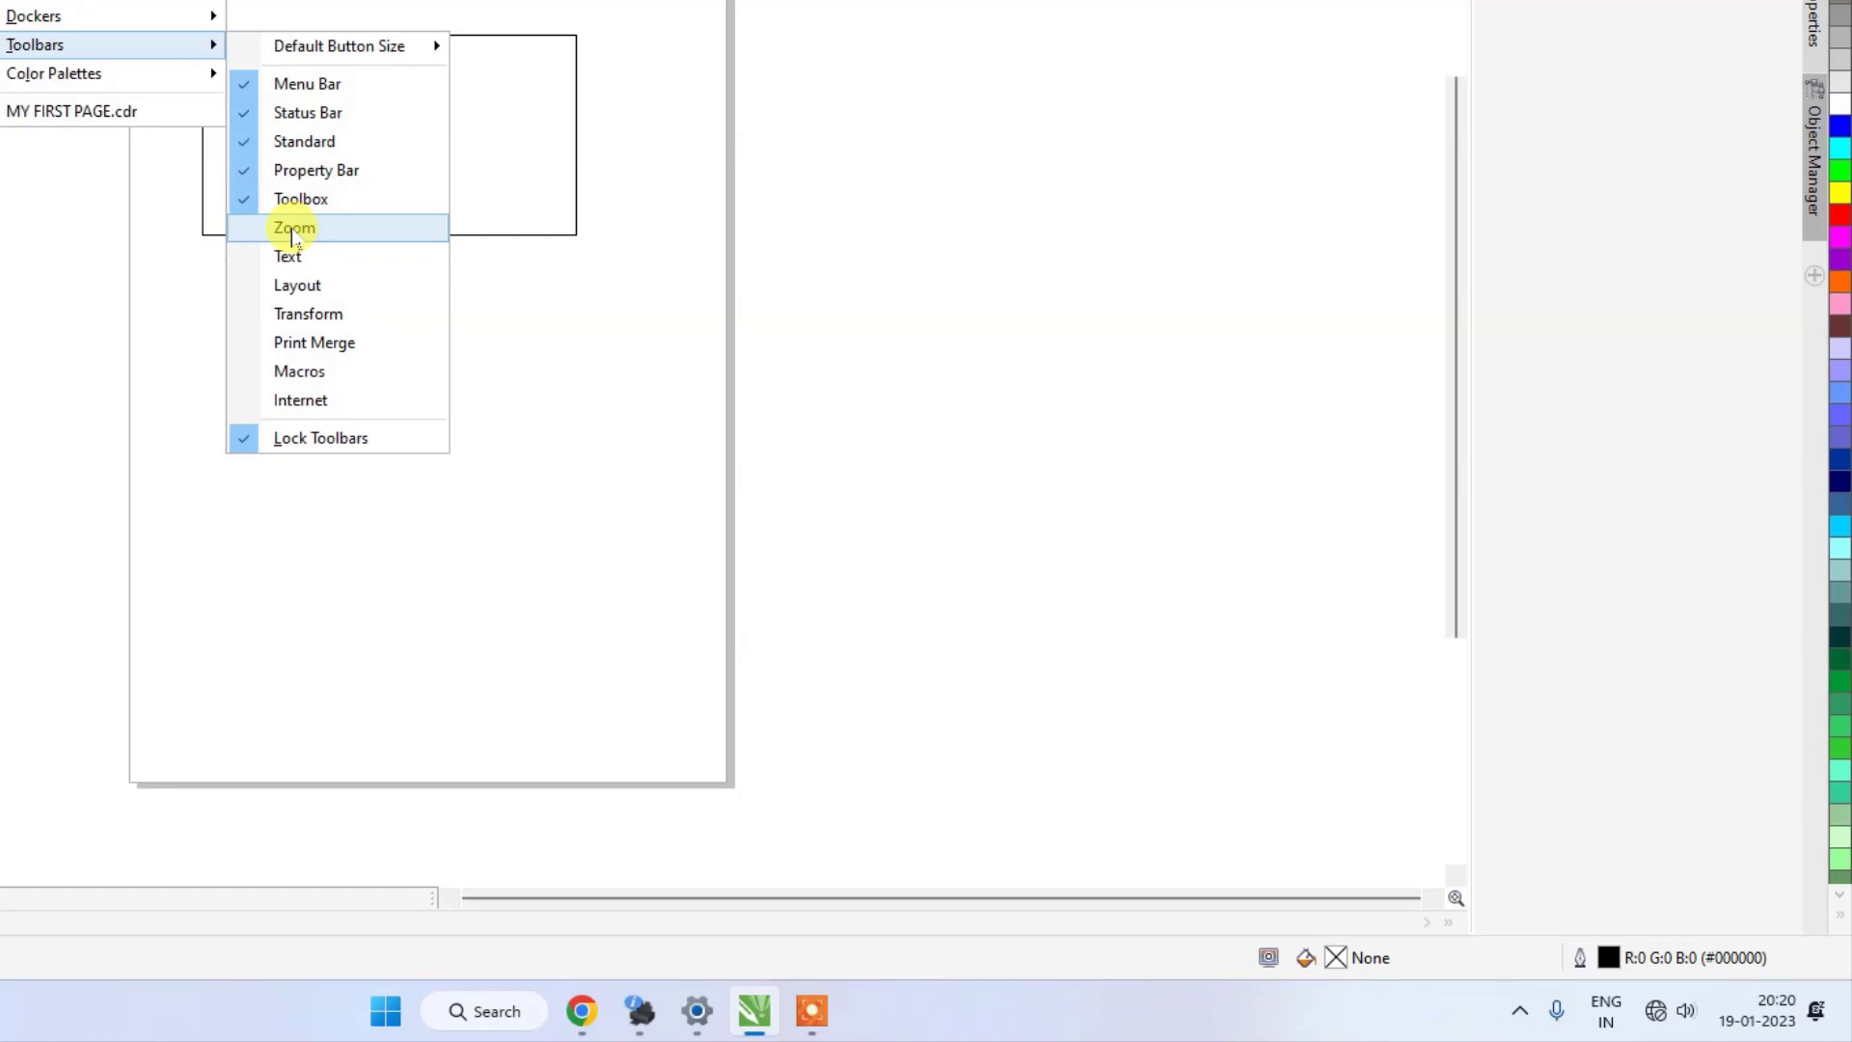
left_click(302, 441)
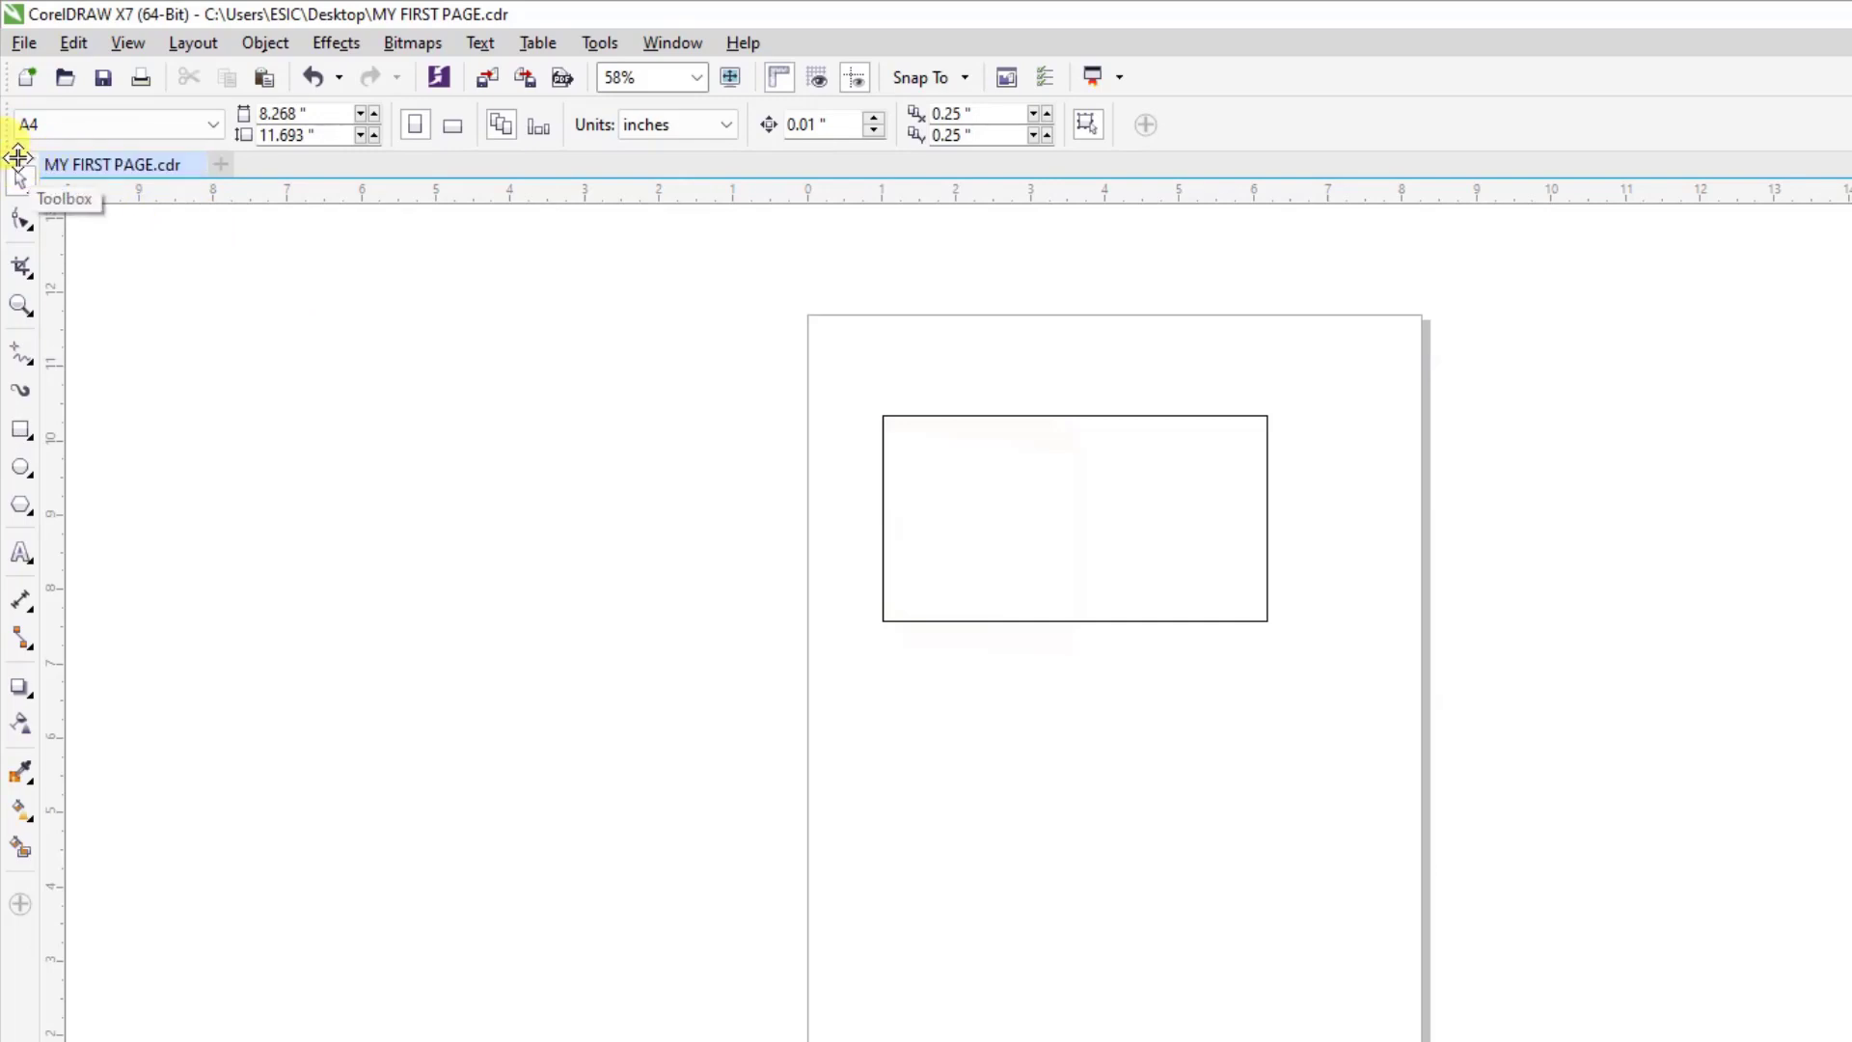
Dock the Toolbox horizontally below the Property Bar, and pull it out again as a floating toolbar.
left_click_drag(20, 159, 250, 153)
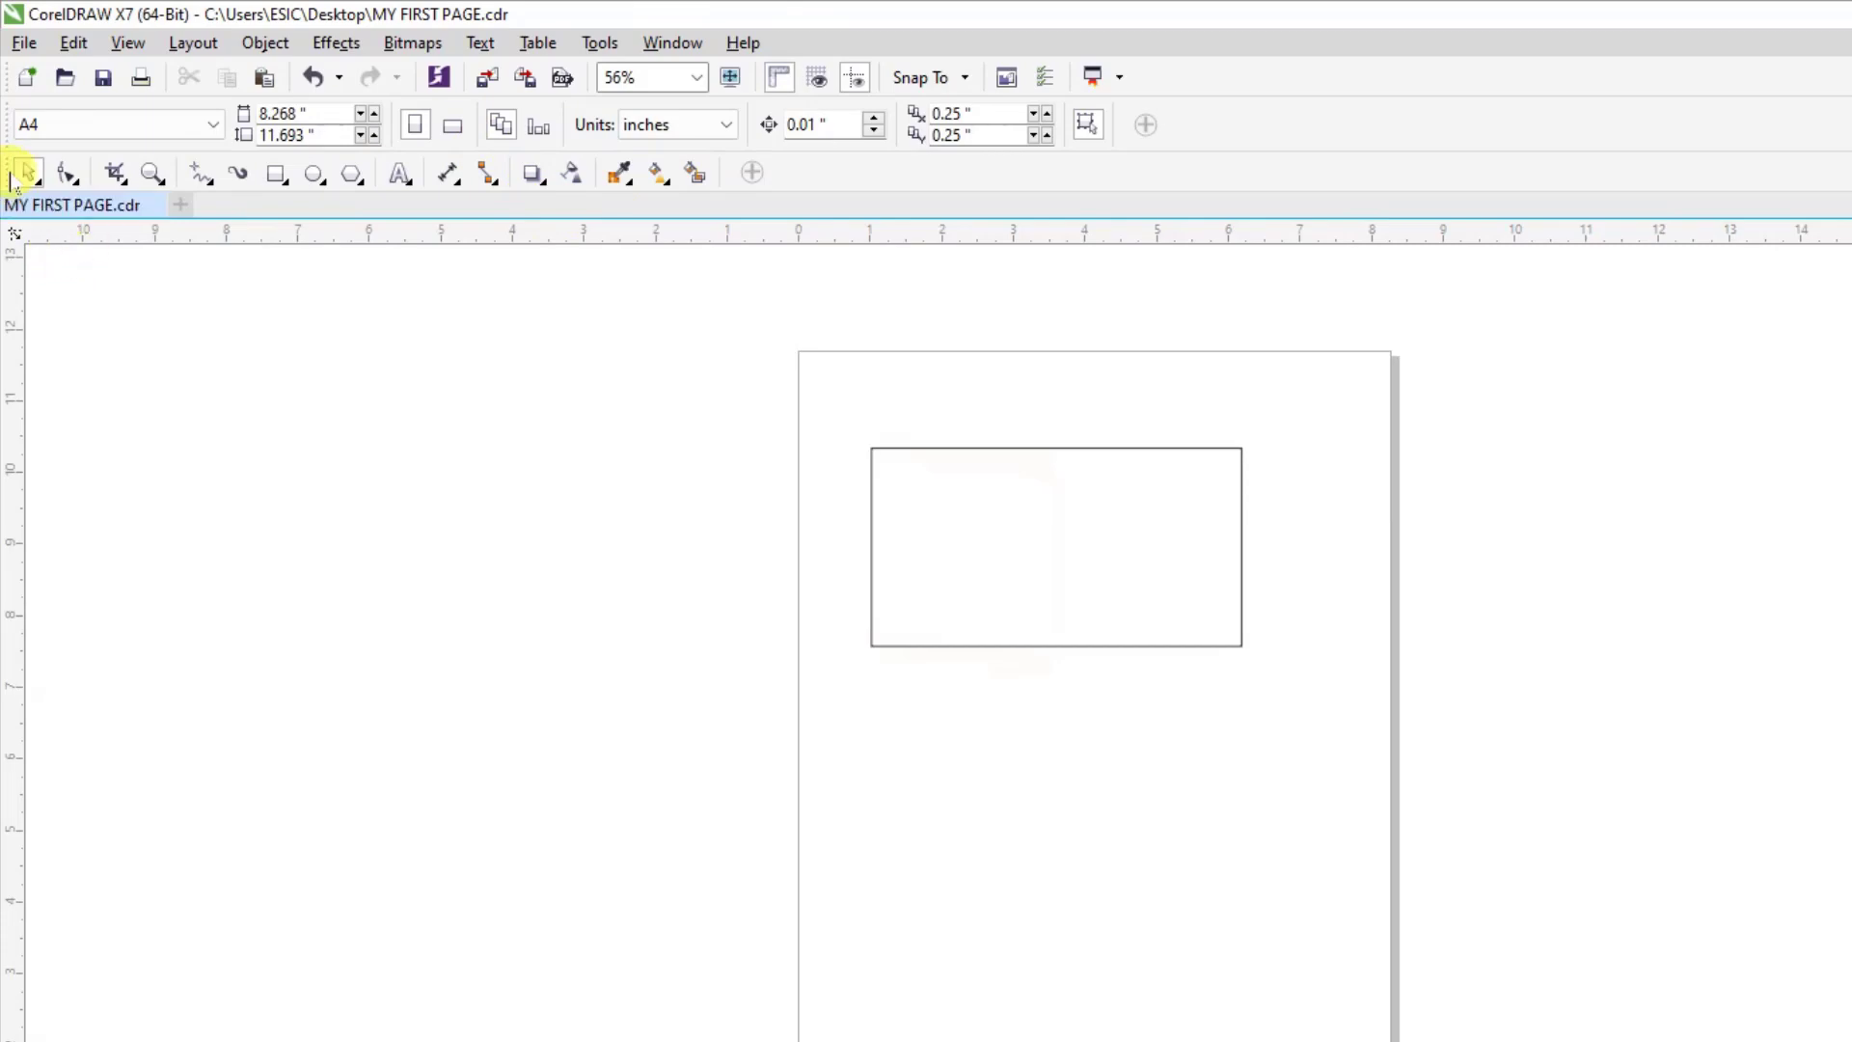
mouse_move(8, 174)
left_mouse_down()
mouse_move(194, 157)
mouse_move(834, 177)
left_mouse_up()
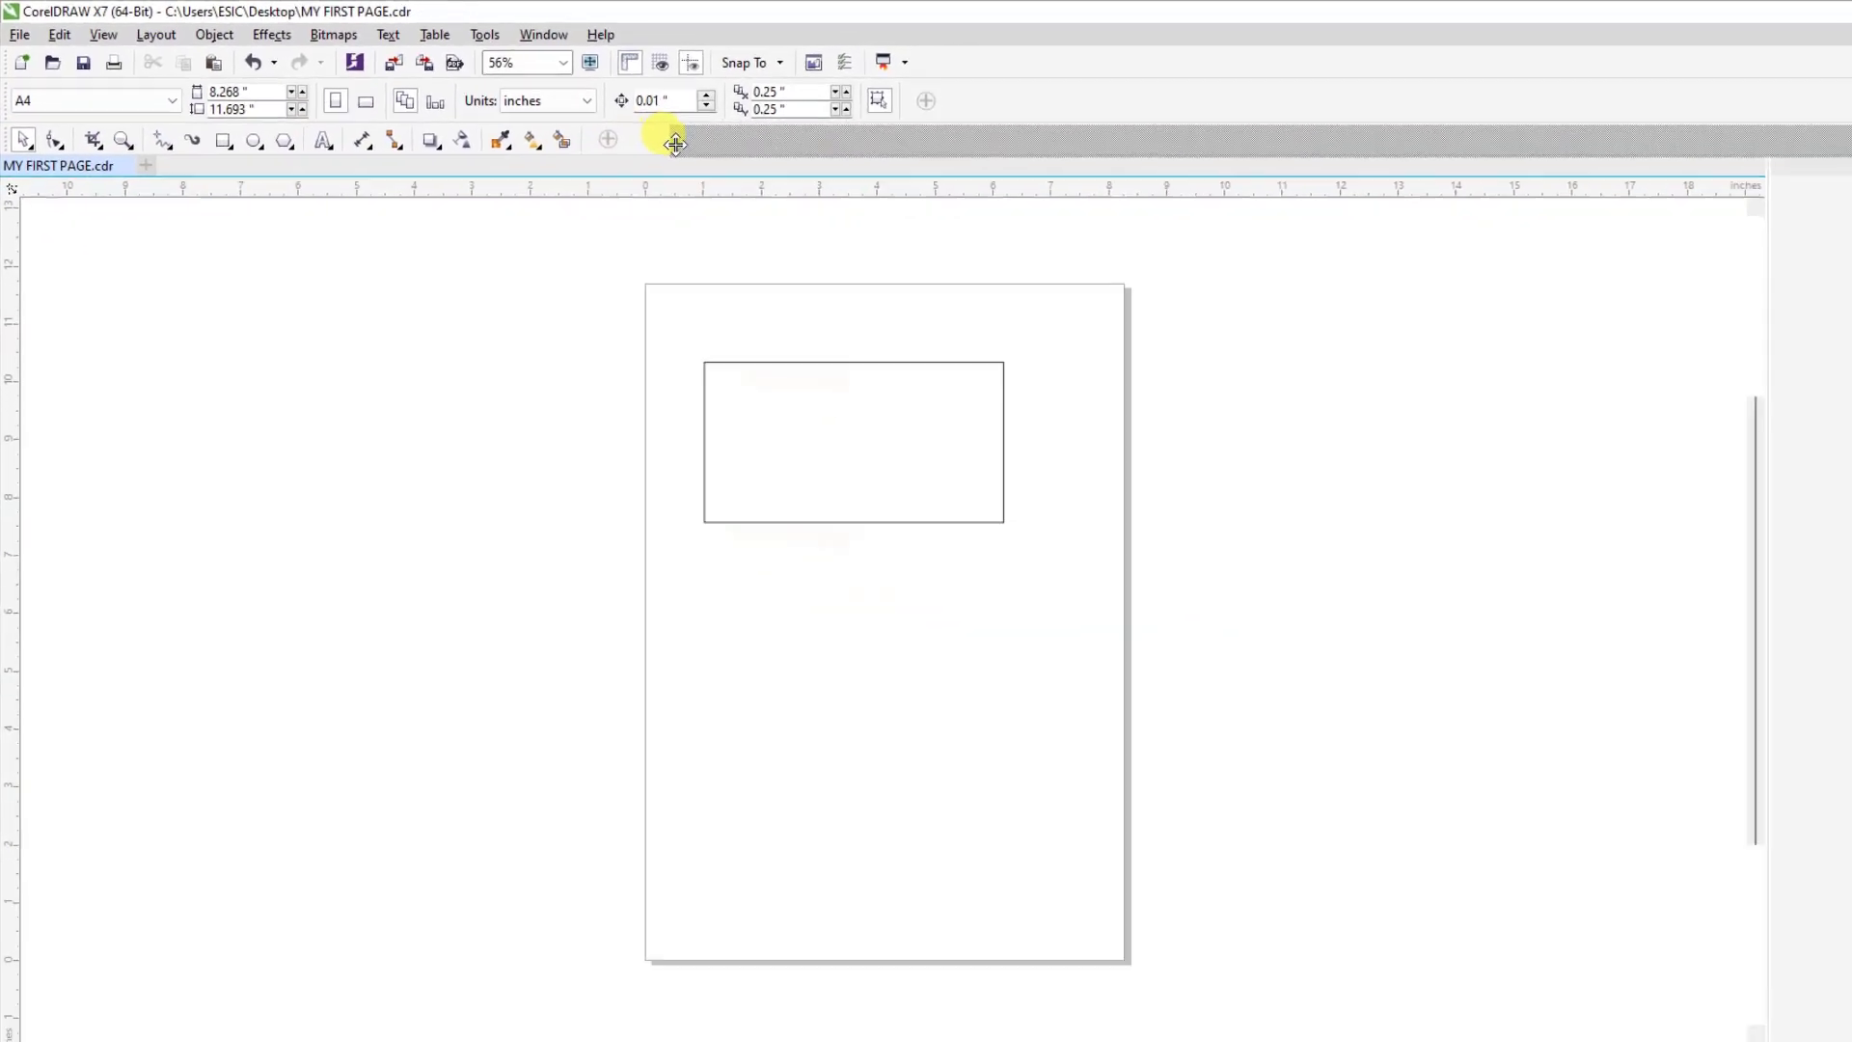
left_click_drag(675, 144, 1005, 119)
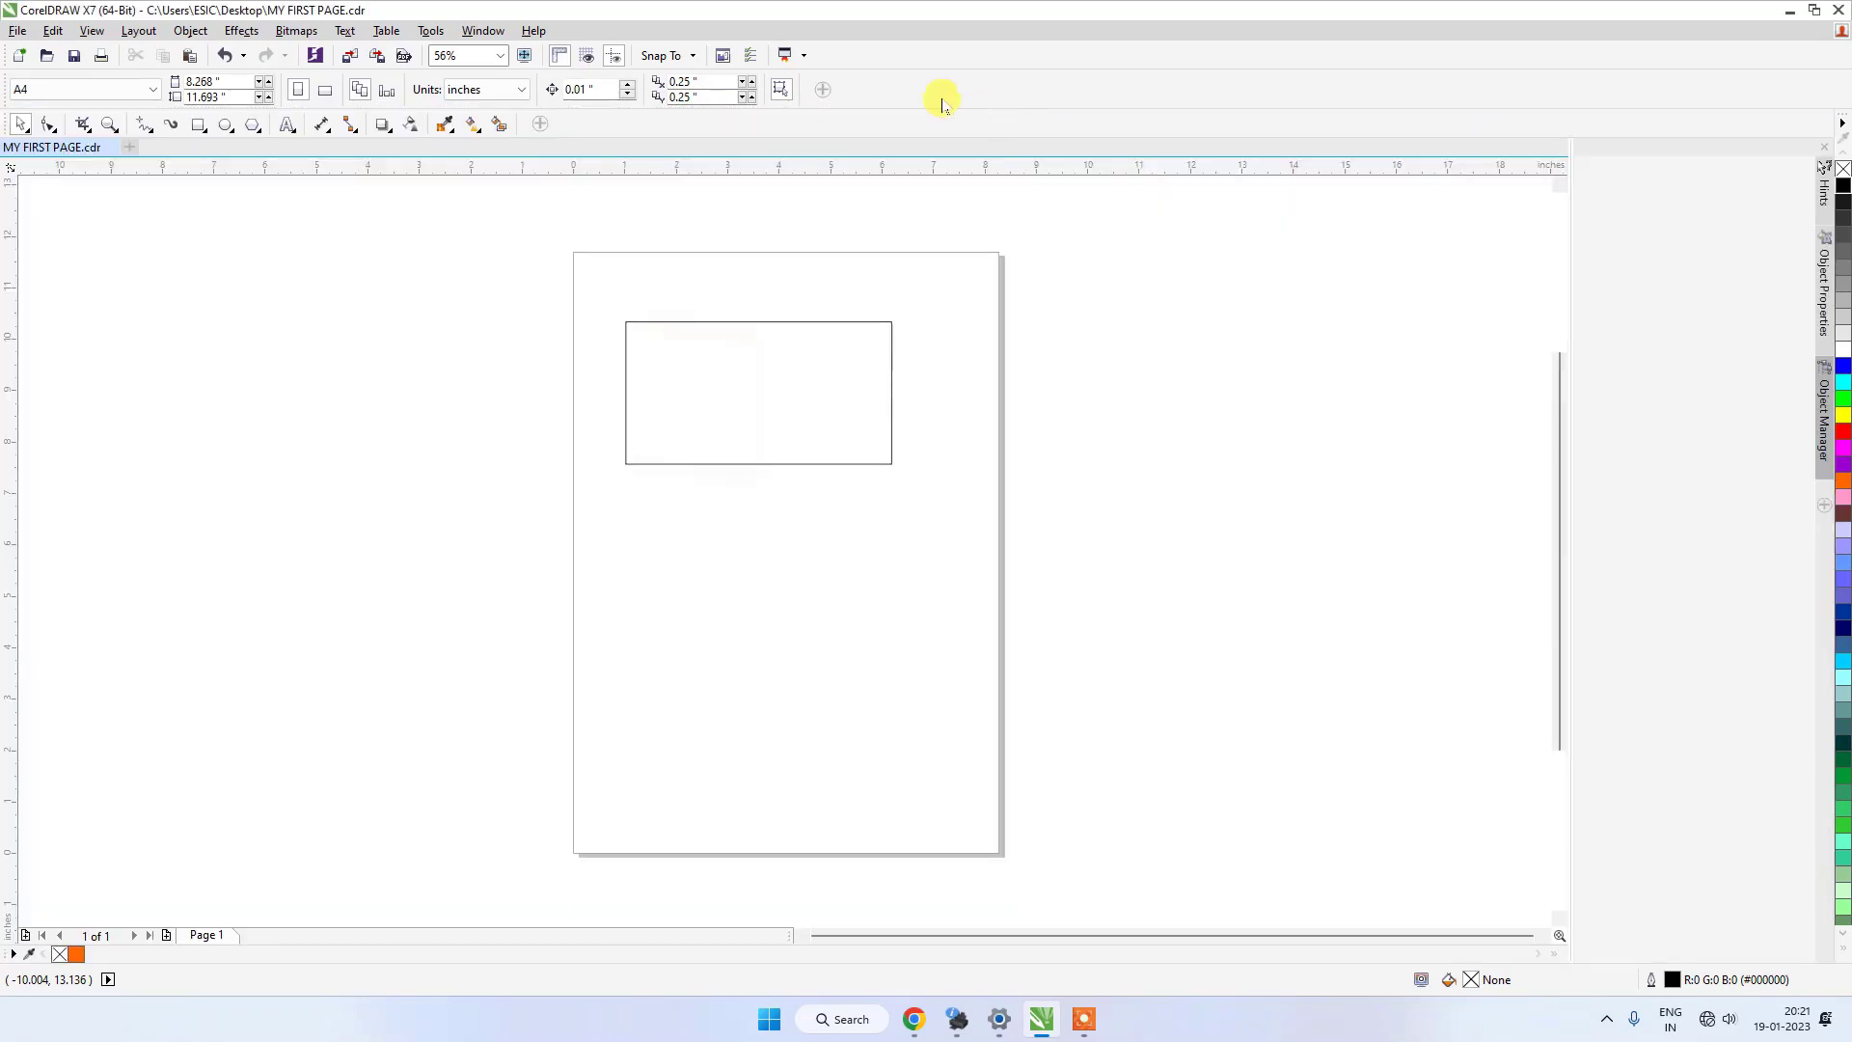
left_click_drag(577, 124, 541, 135)
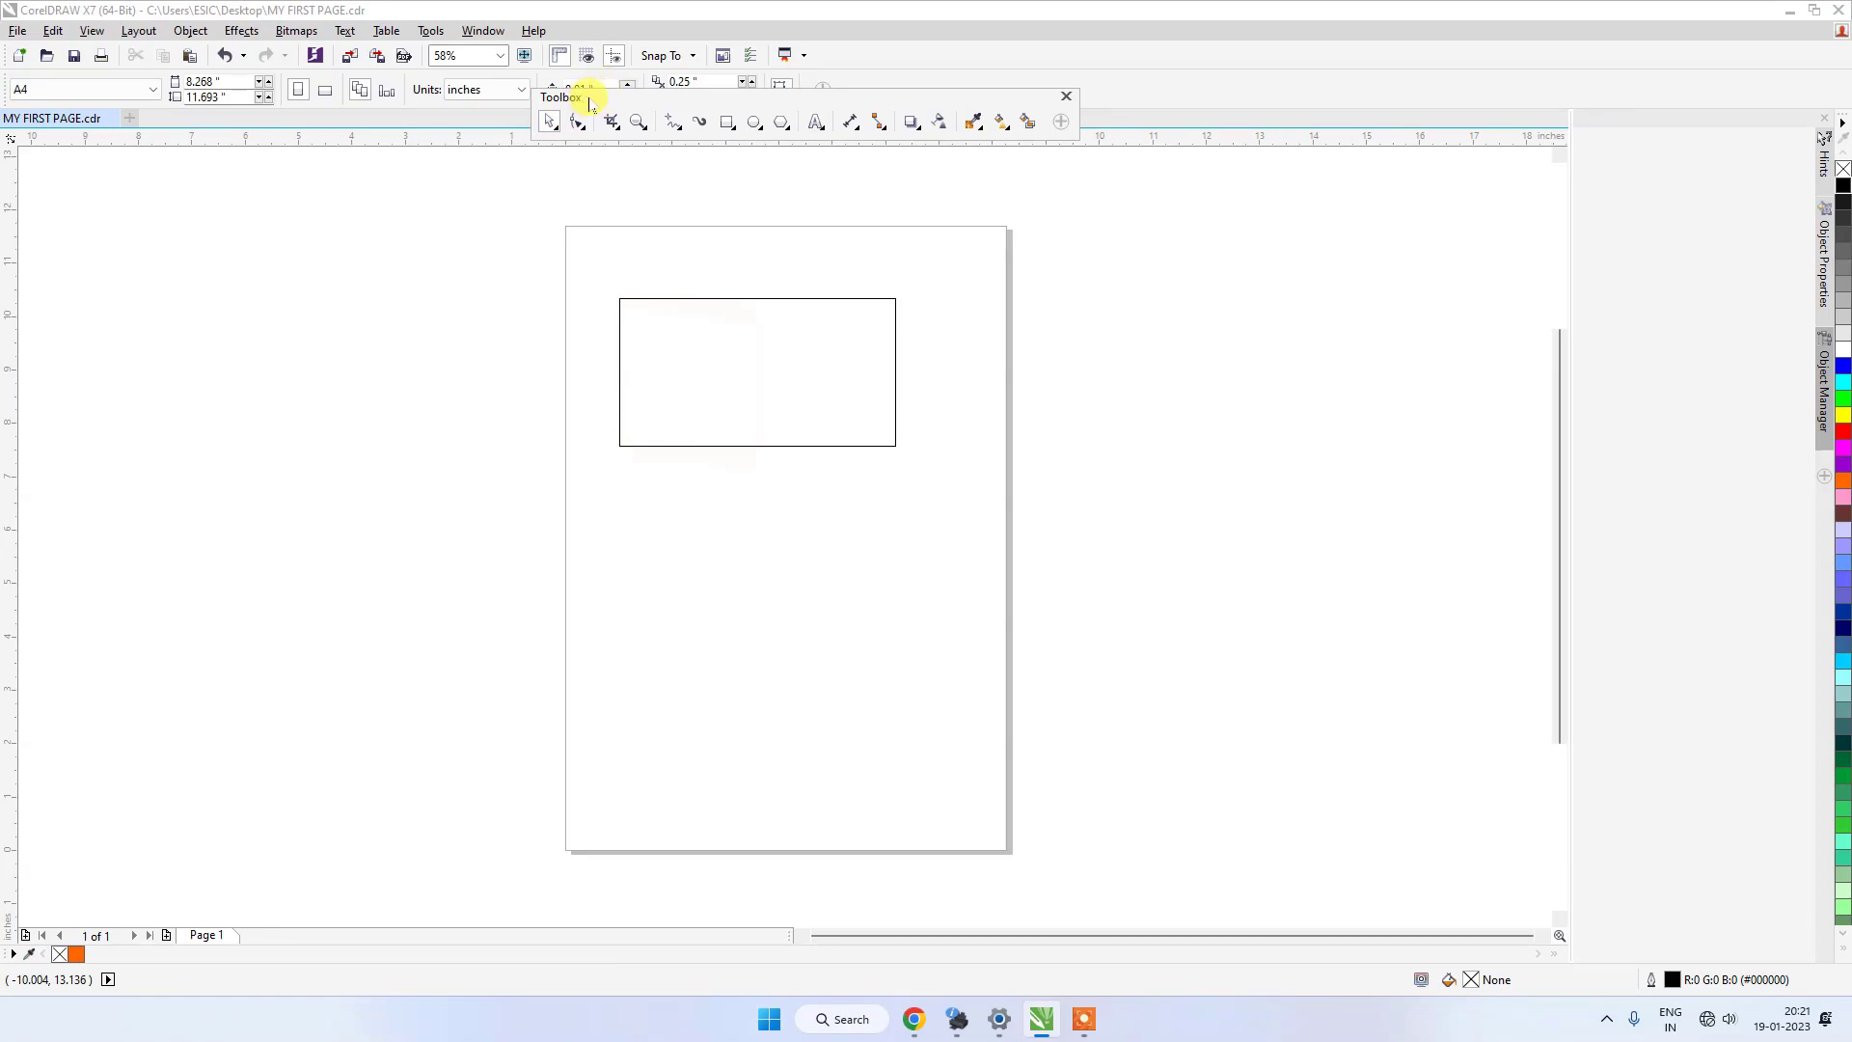
Dock the floating Toolbox vertically along the left edge of the drawing area again and lock the toolbars.
left_click_drag(585, 99, 5, 220)
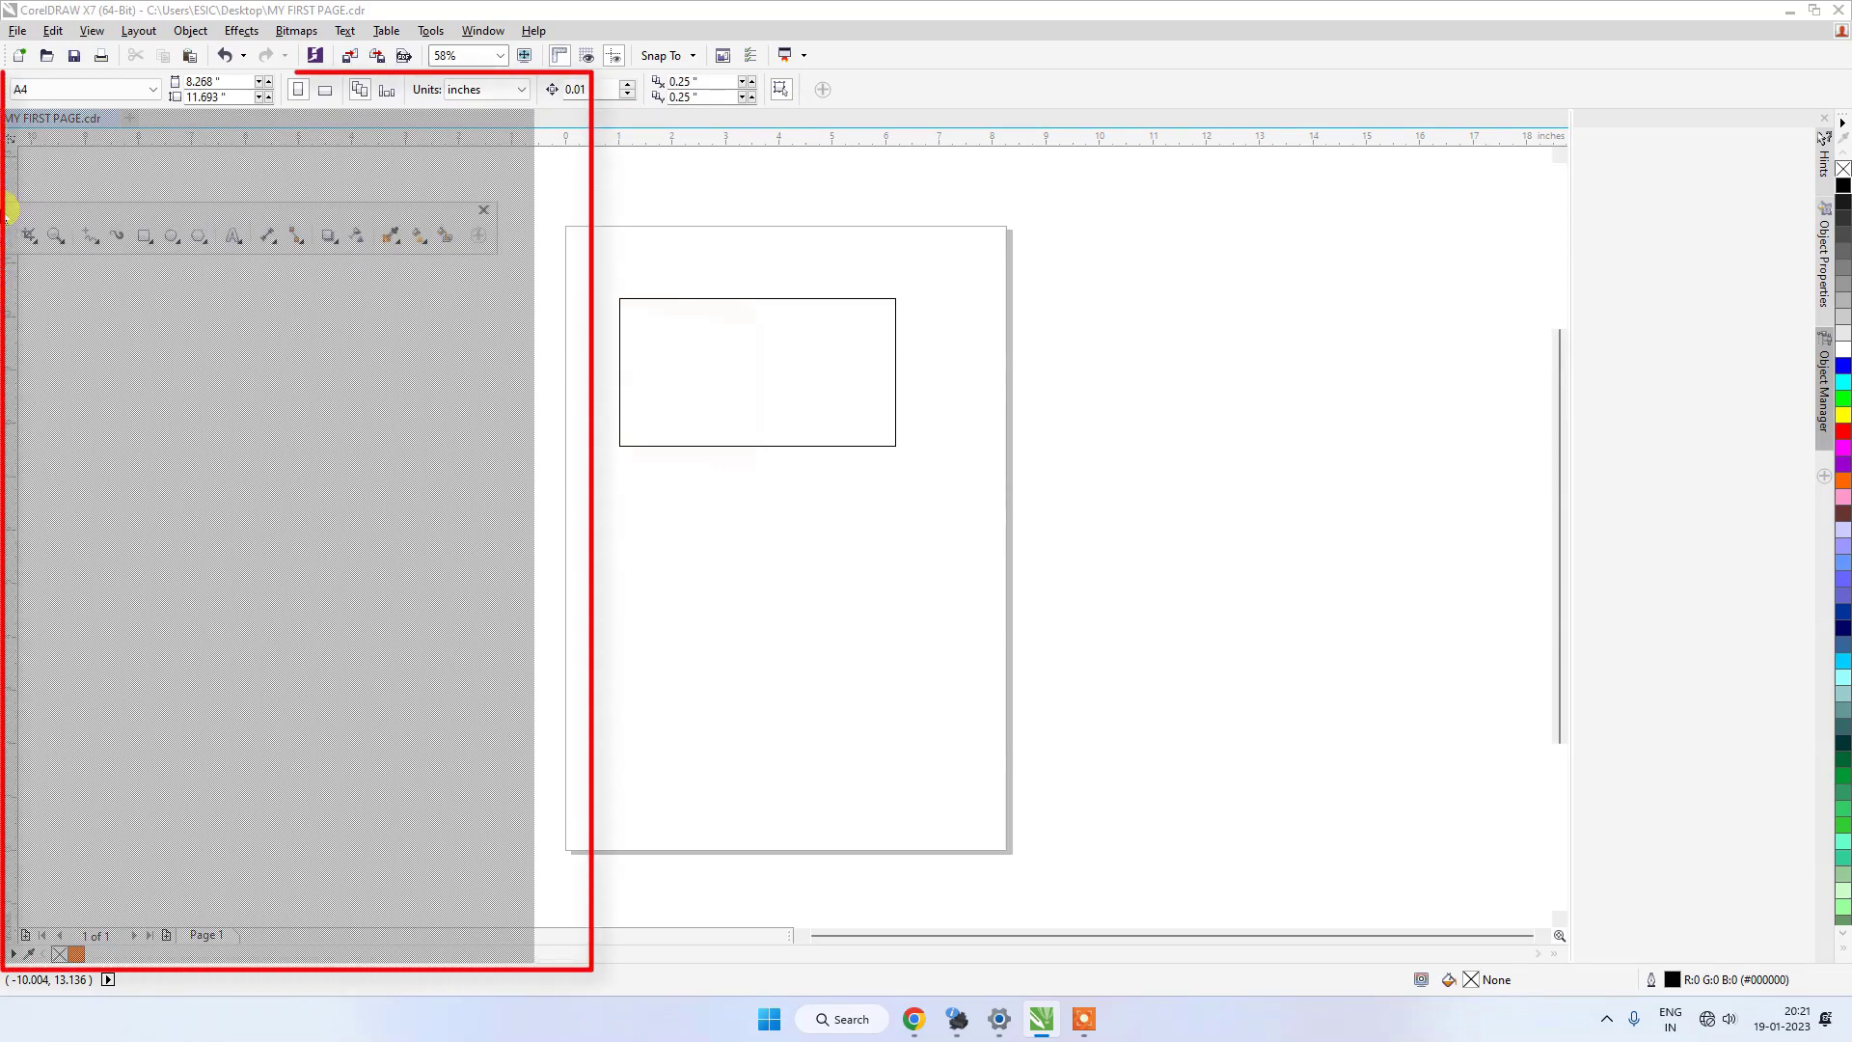
left_click_drag(10, 207, 10, 214)
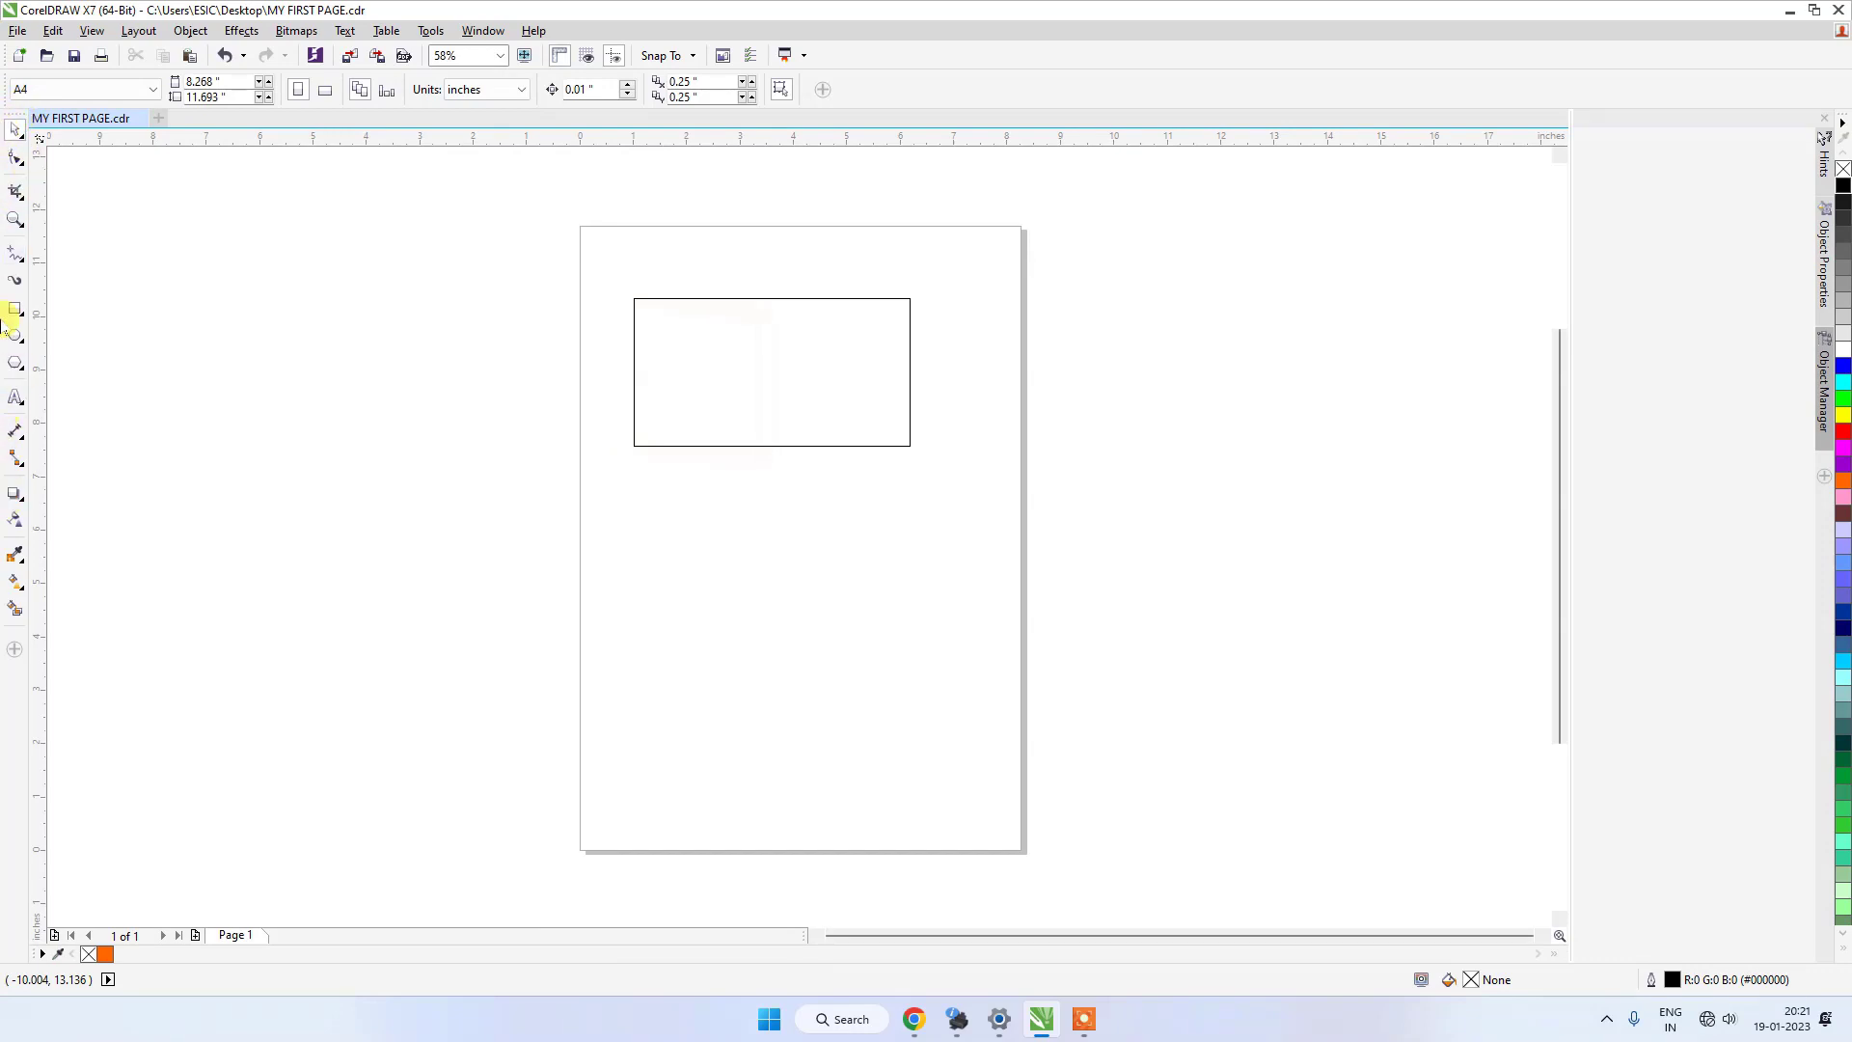
left_click(477, 32)
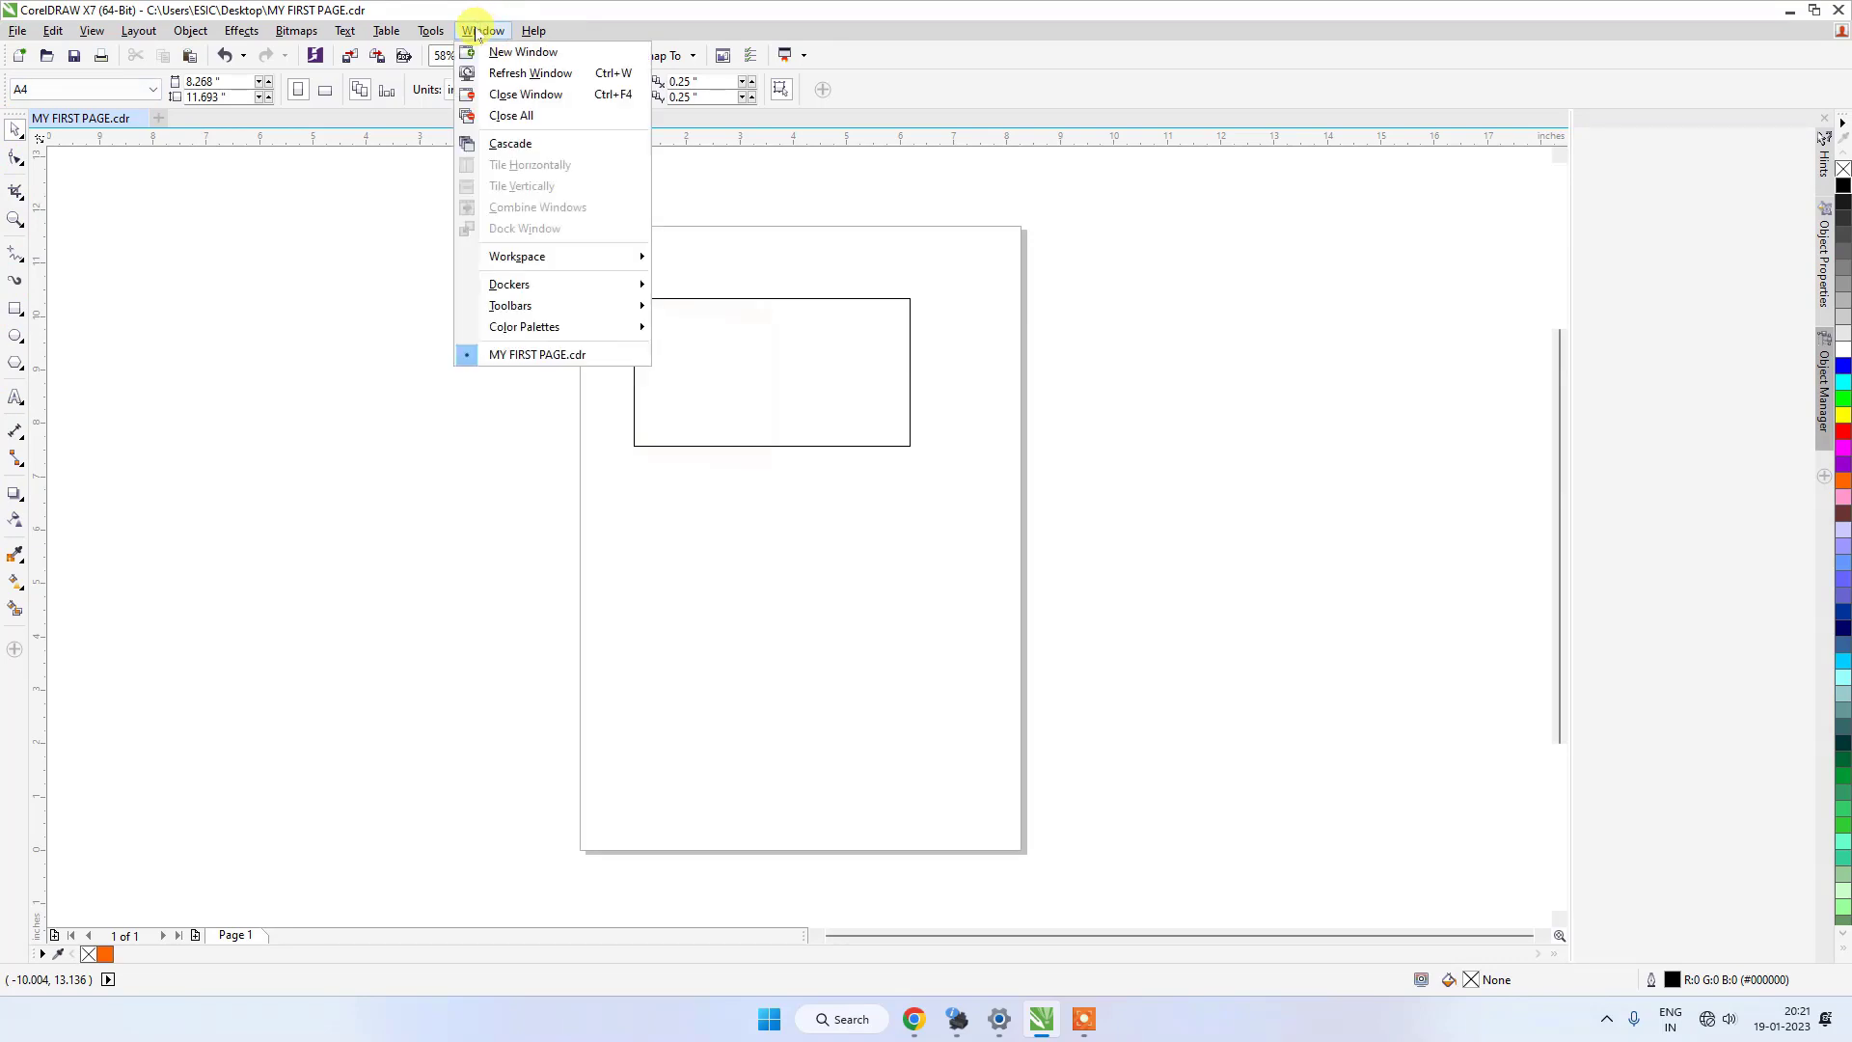
mouse_move(597, 305)
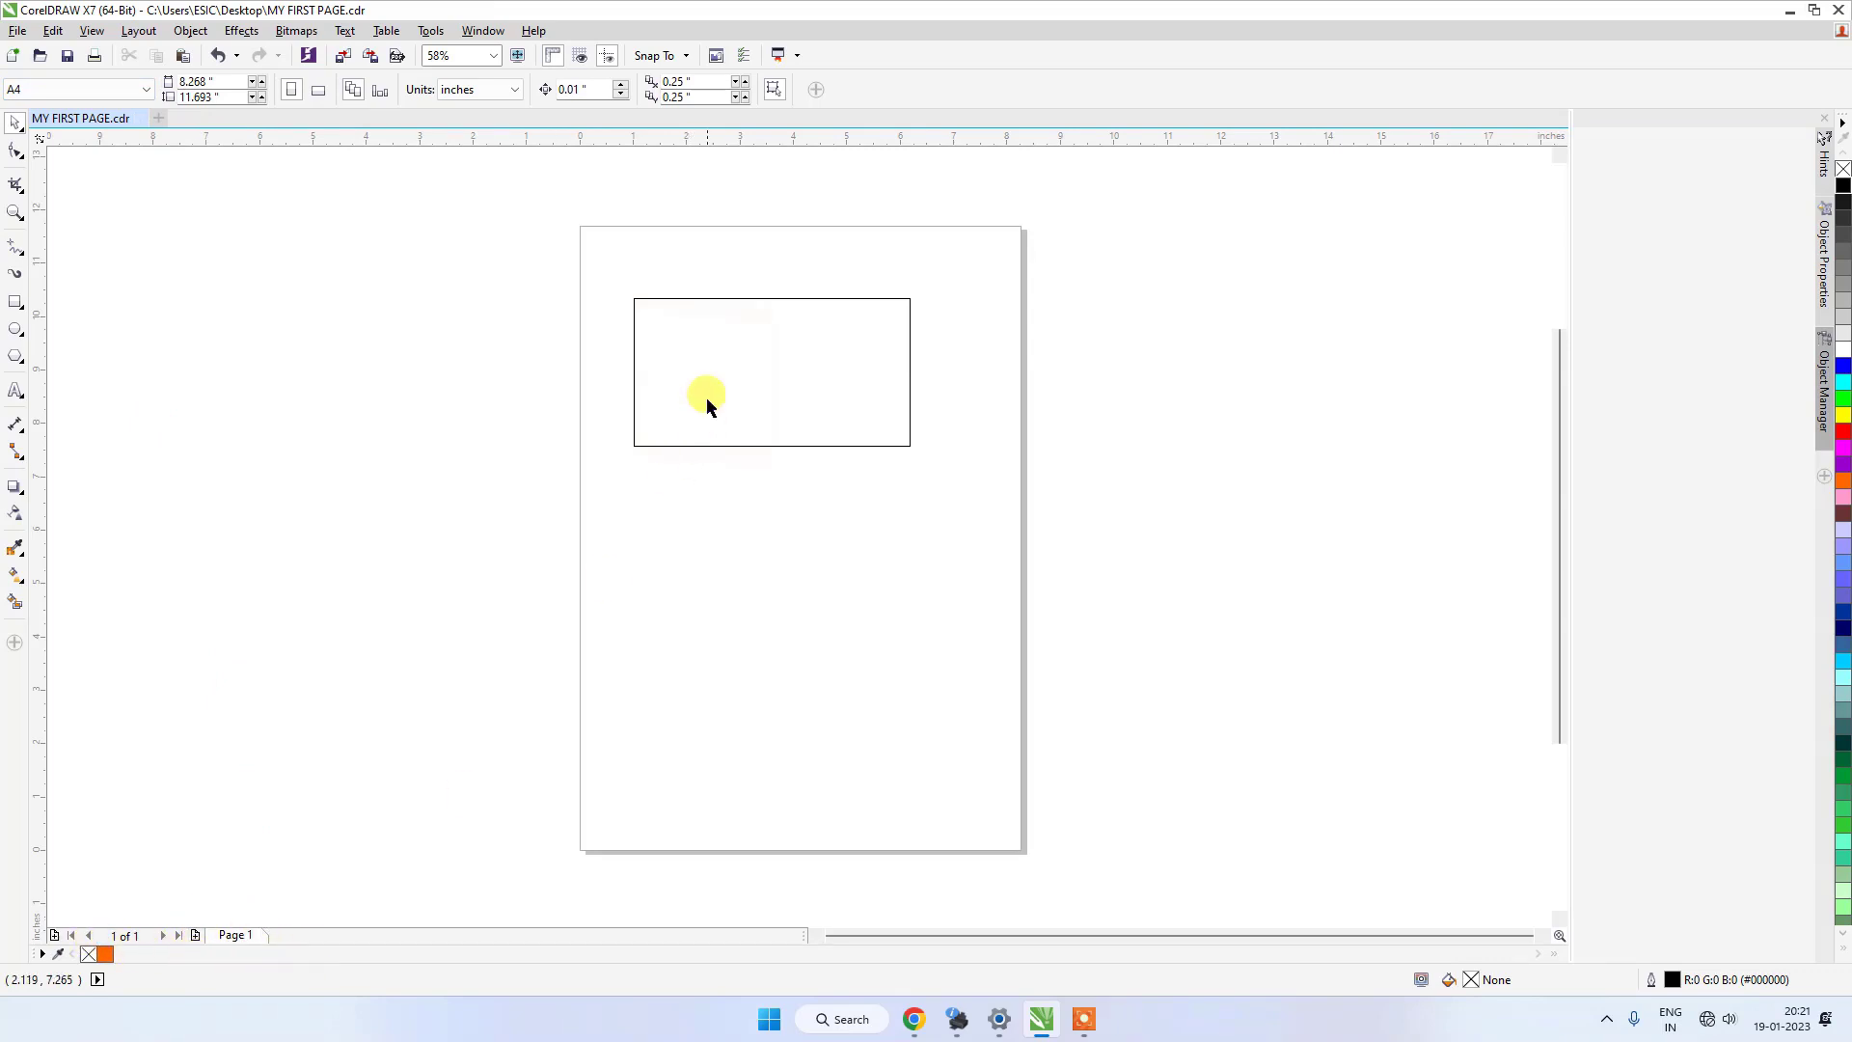
Move the rectangle down to about X 3.75, Y 7.29 inches and draw a red-filled ellipse about 3.43 by 3.11 inches below it.
left_click(714, 320)
left_click_drag(714, 321, 722, 409)
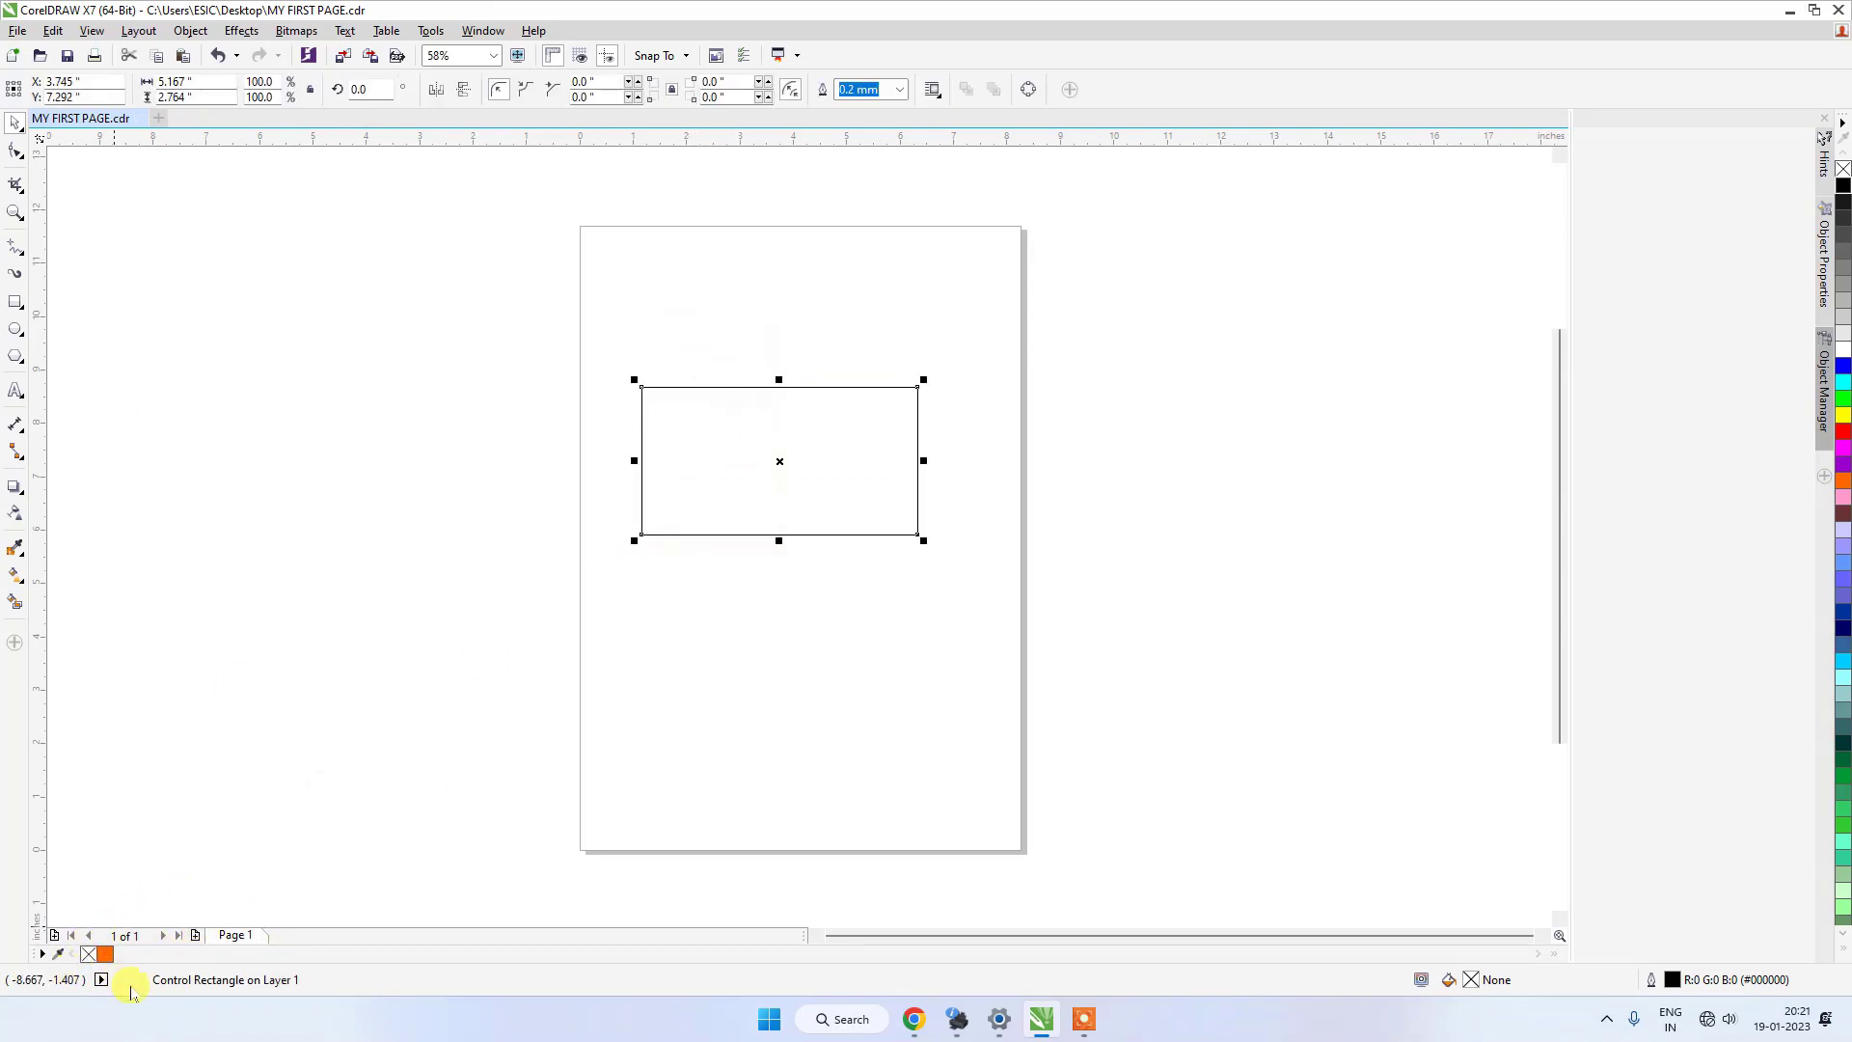
left_click(15, 329)
left_click_drag(623, 574, 809, 741)
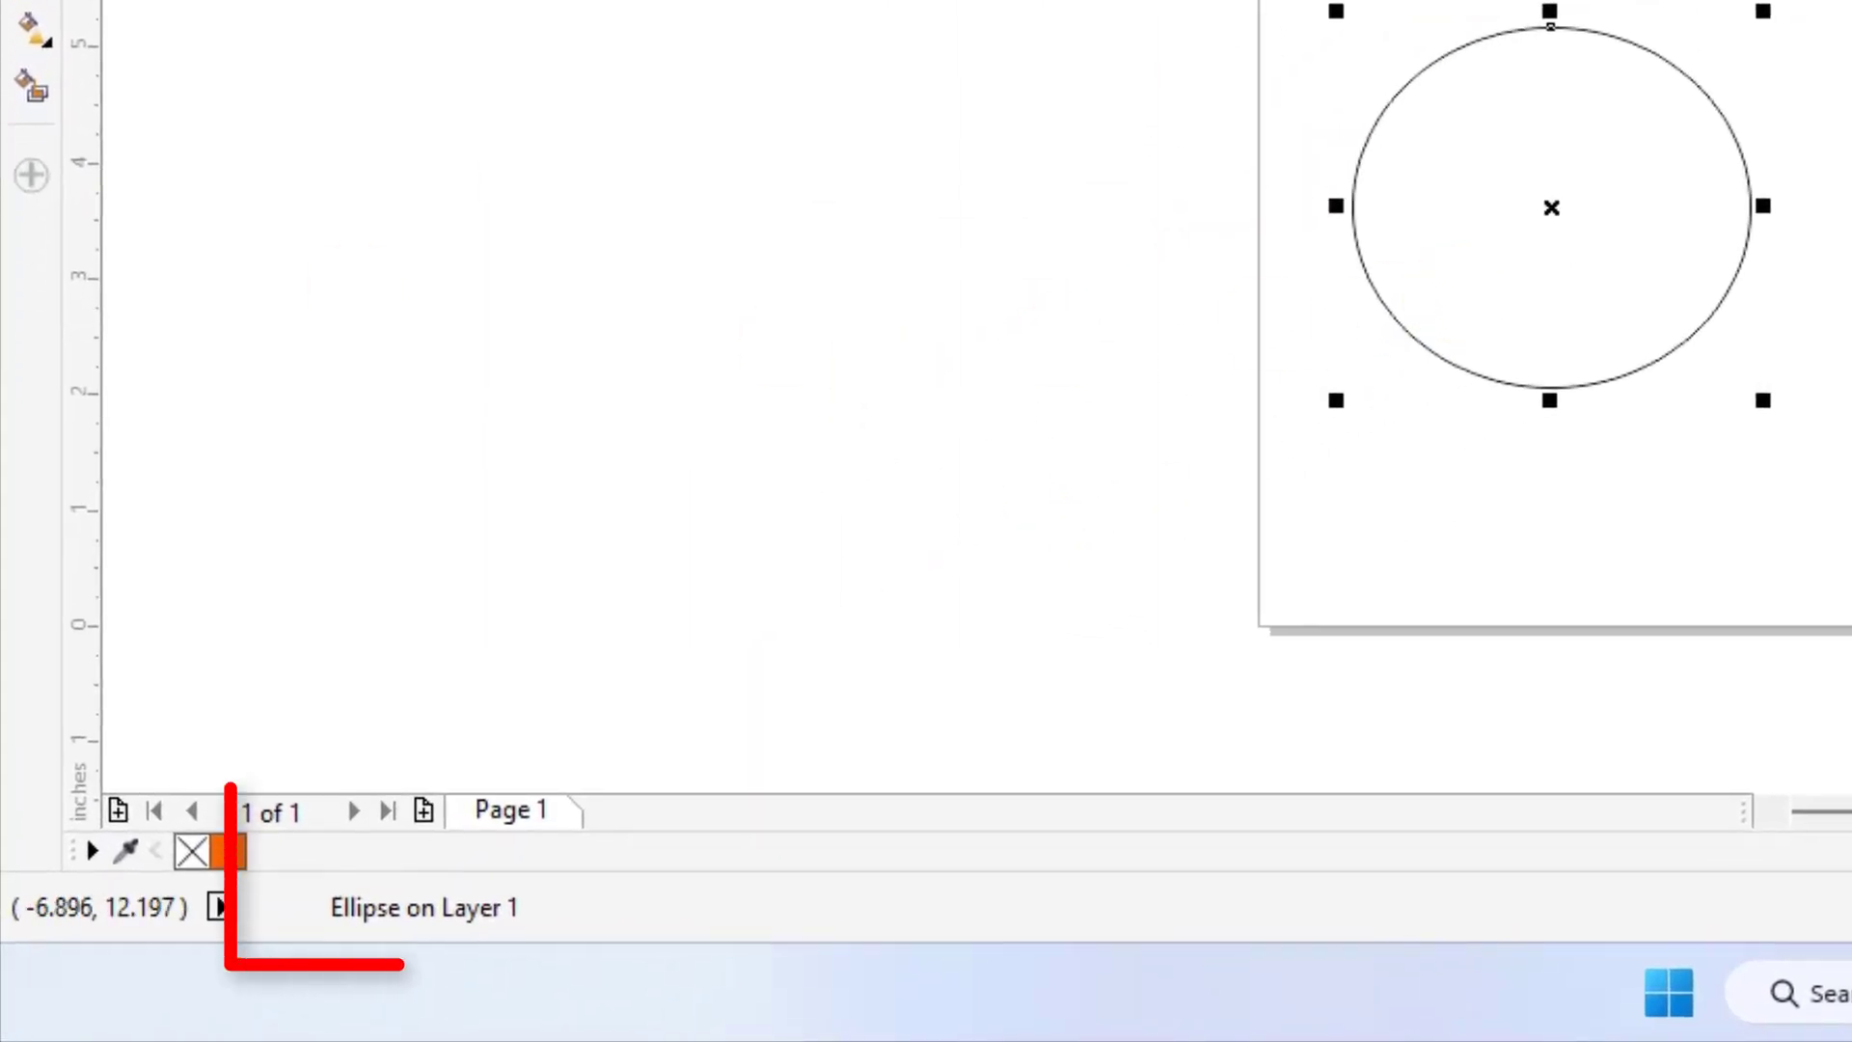
left_click(461, 0)
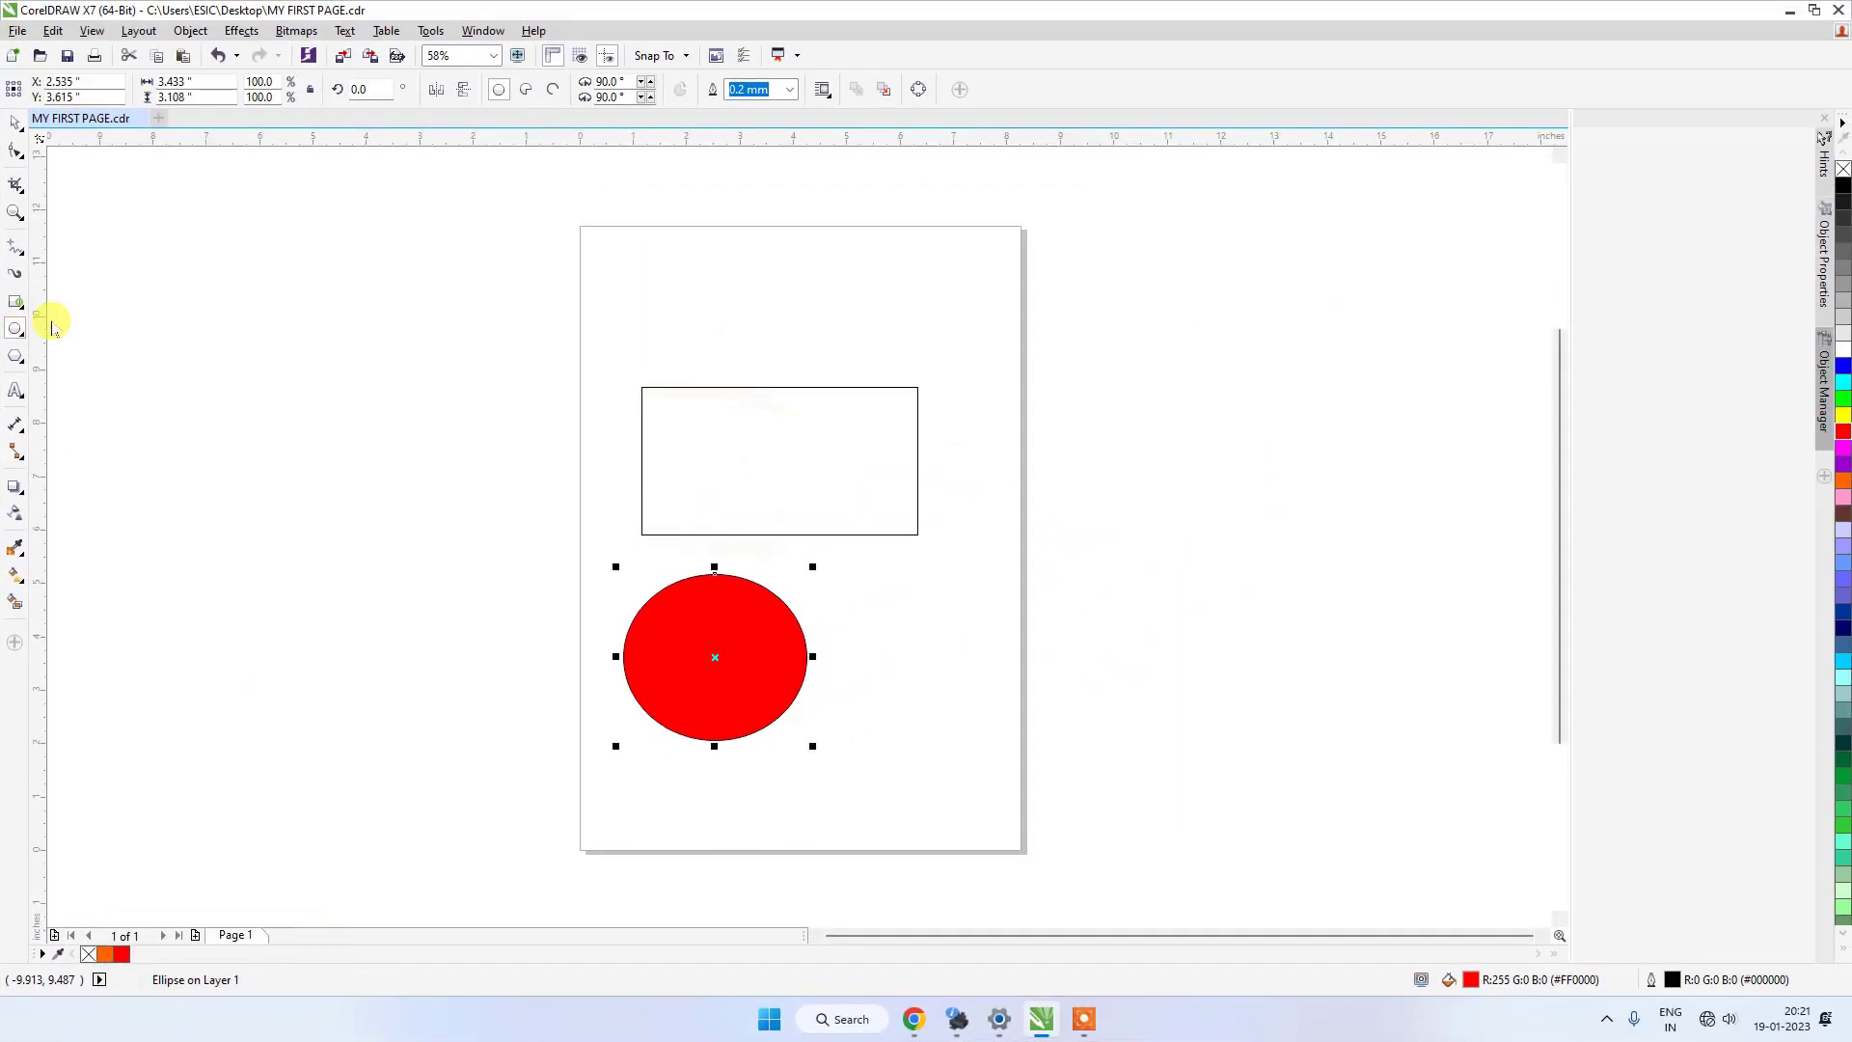
Draw a second rectangle about 4.88 by 2.95 inches, overlapping the upper part of the first rectangle.
left_click(19, 68)
left_click_drag(847, 36, 1189, 242)
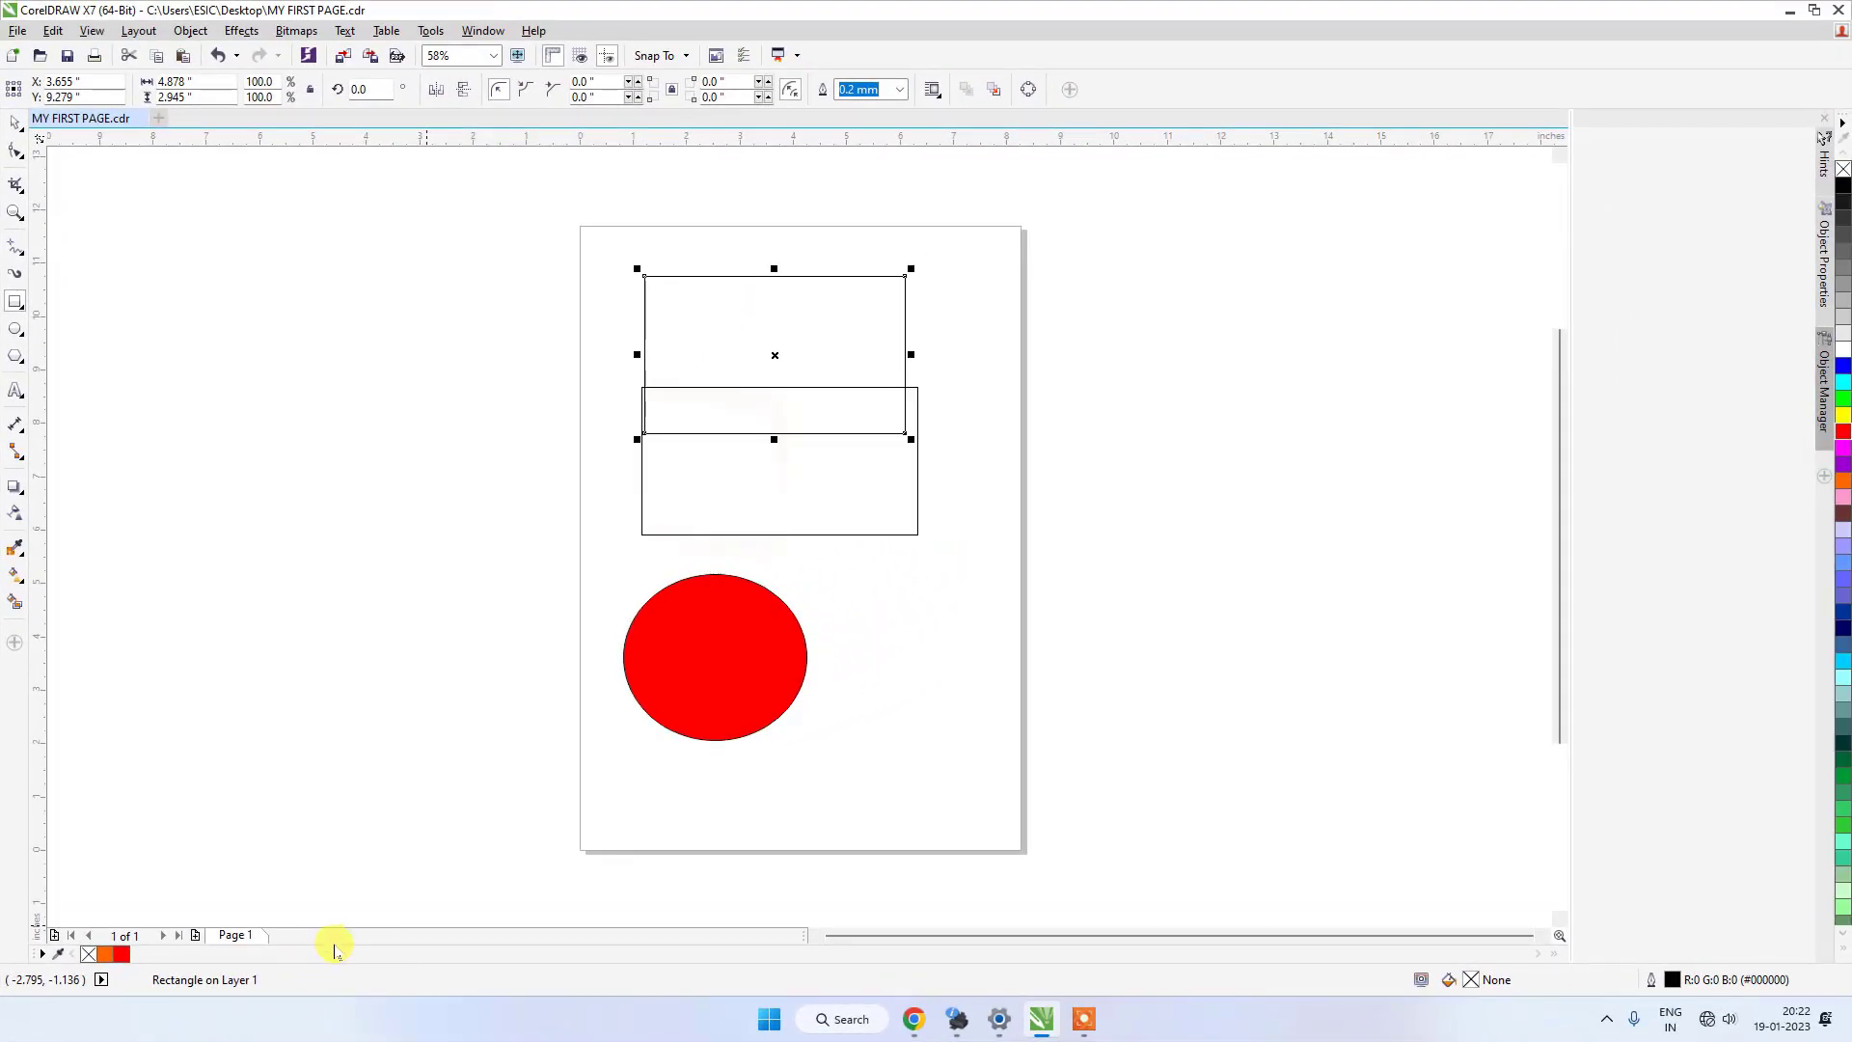
Hide the Status Bar and display it again.
left_click(482, 30)
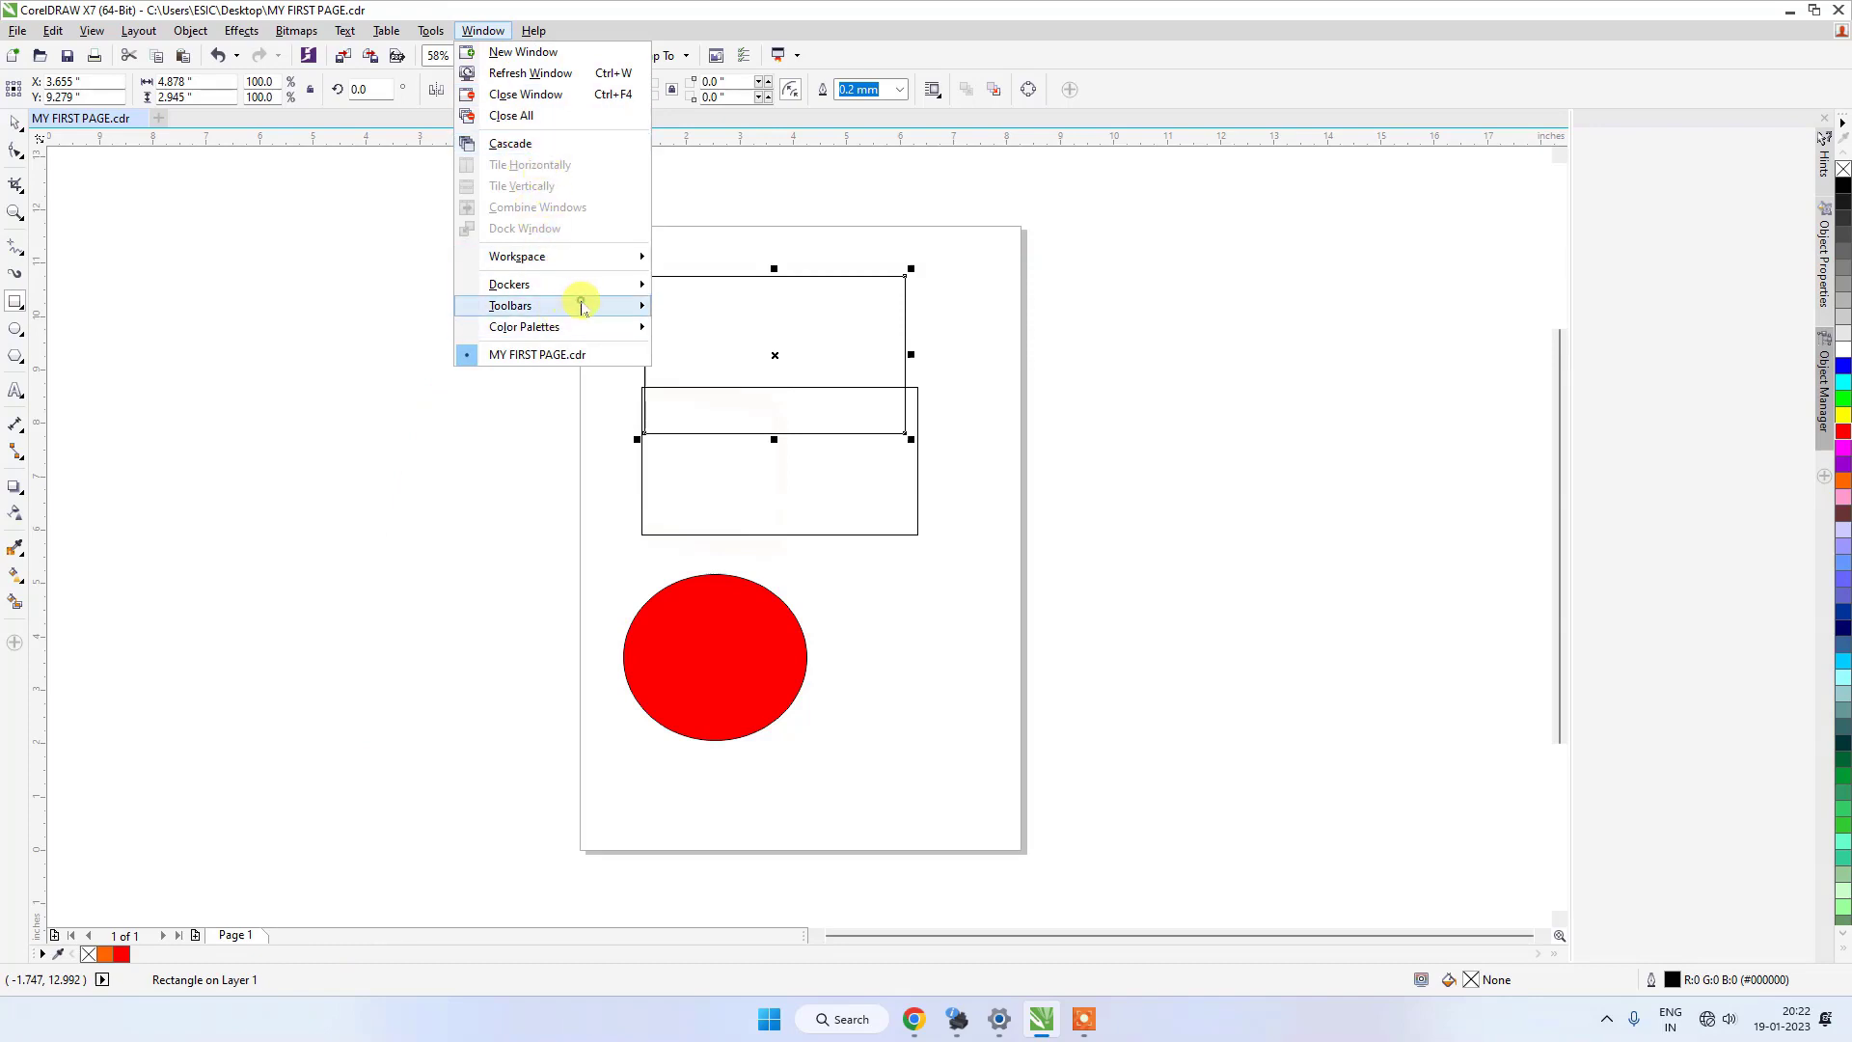
mouse_move(647, 305)
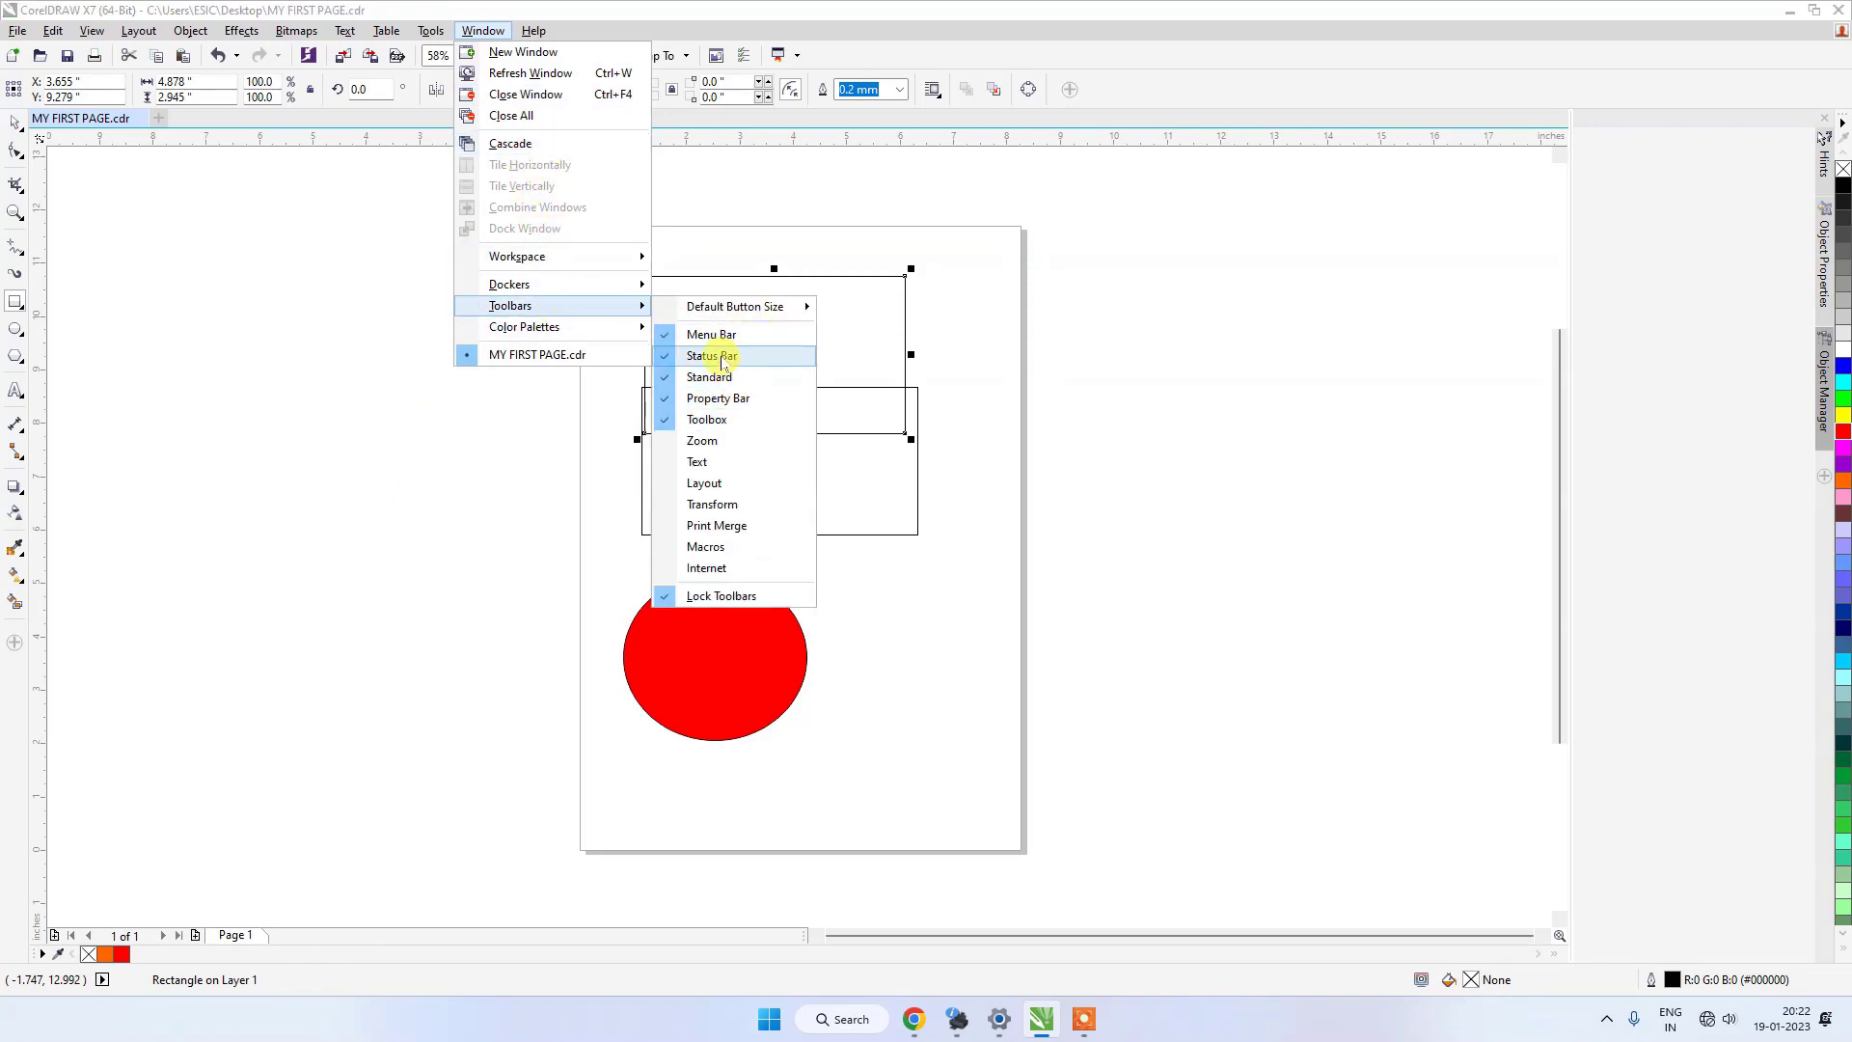
left_click(720, 356)
left_click(482, 30)
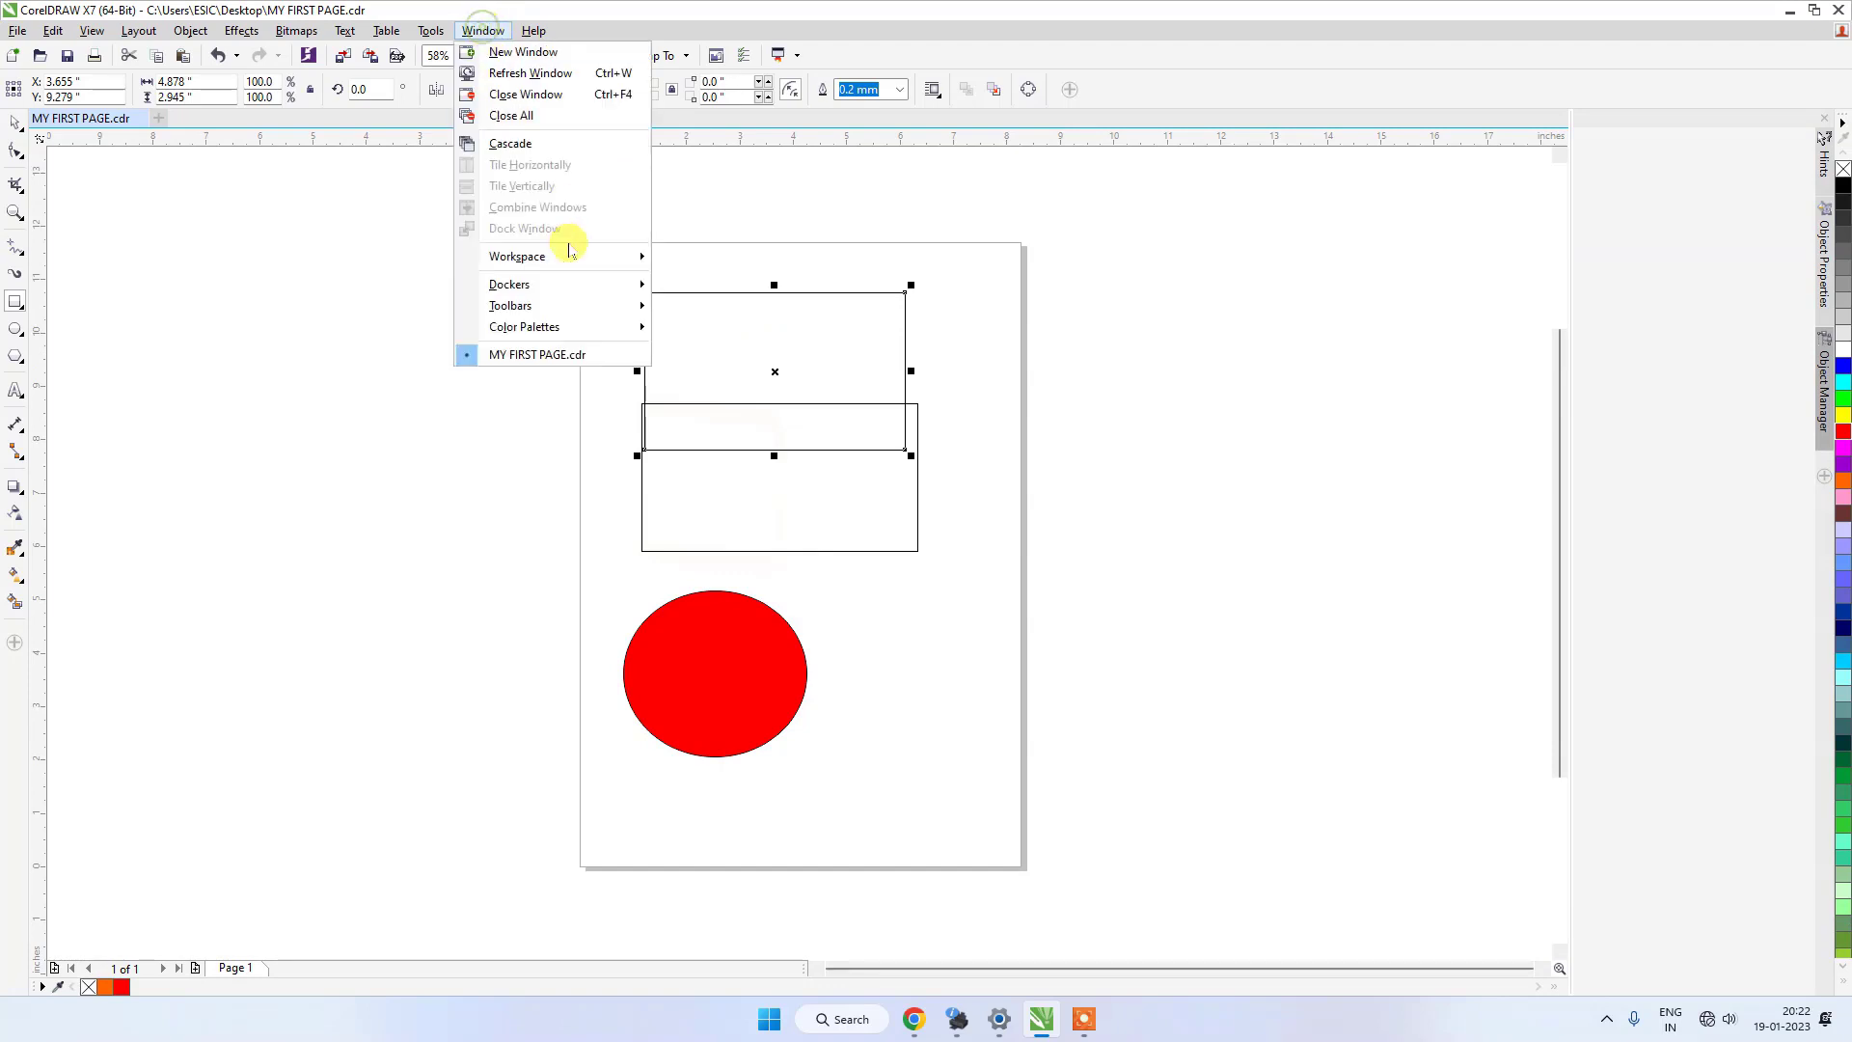
mouse_move(617, 305)
left_click(711, 356)
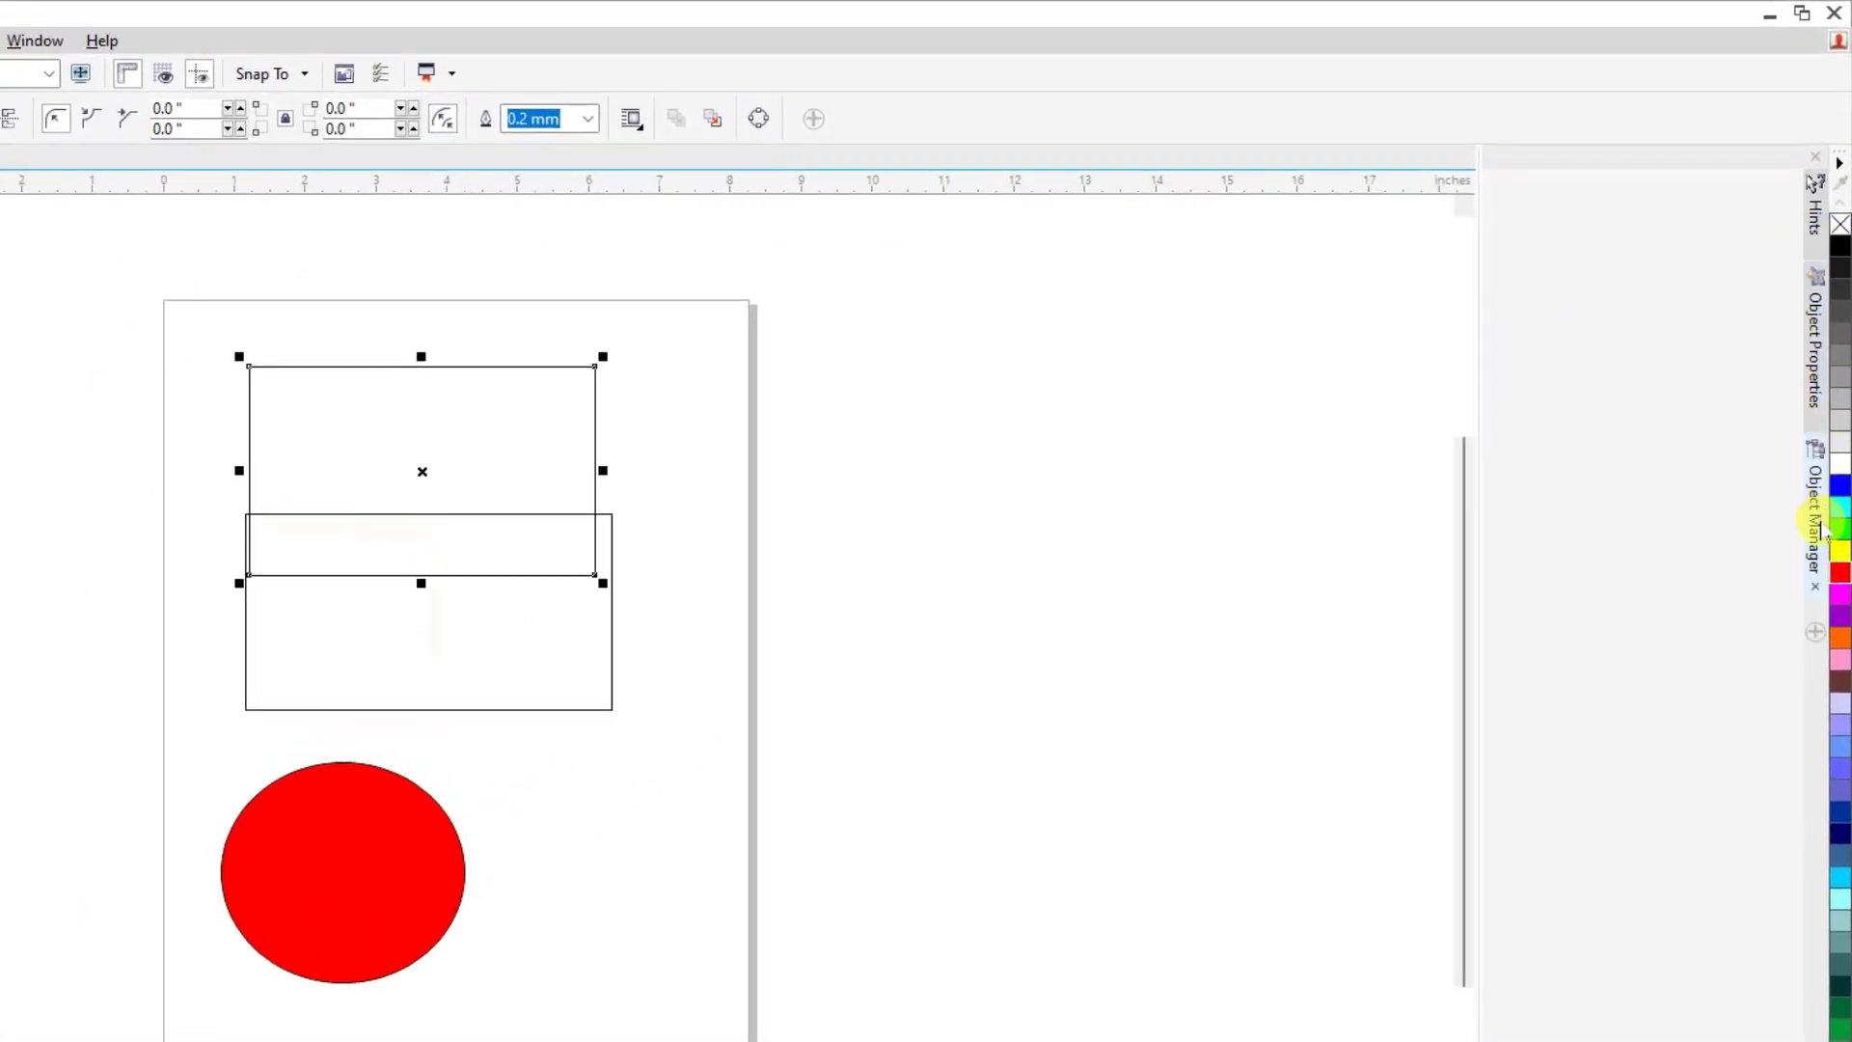
Show the Object Properties docker, and collapse and close the docker group.
left_click(1814, 328)
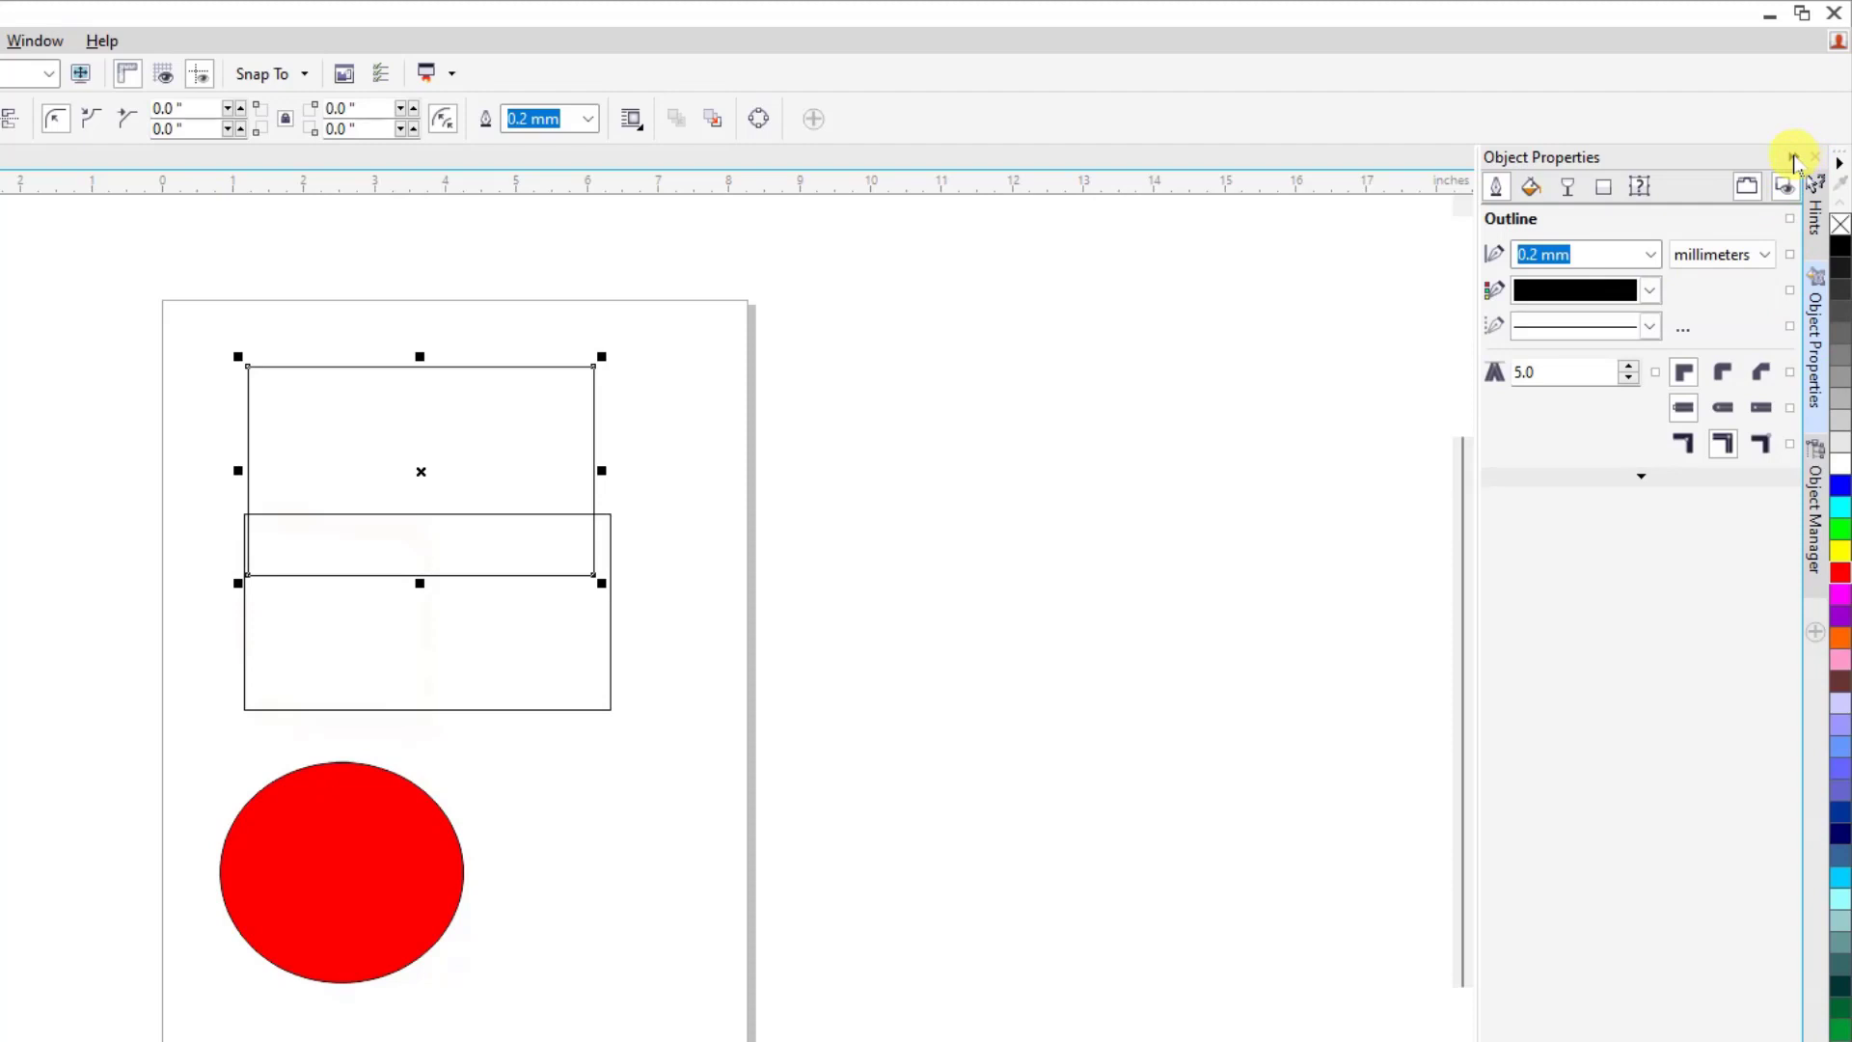
left_click(1795, 157)
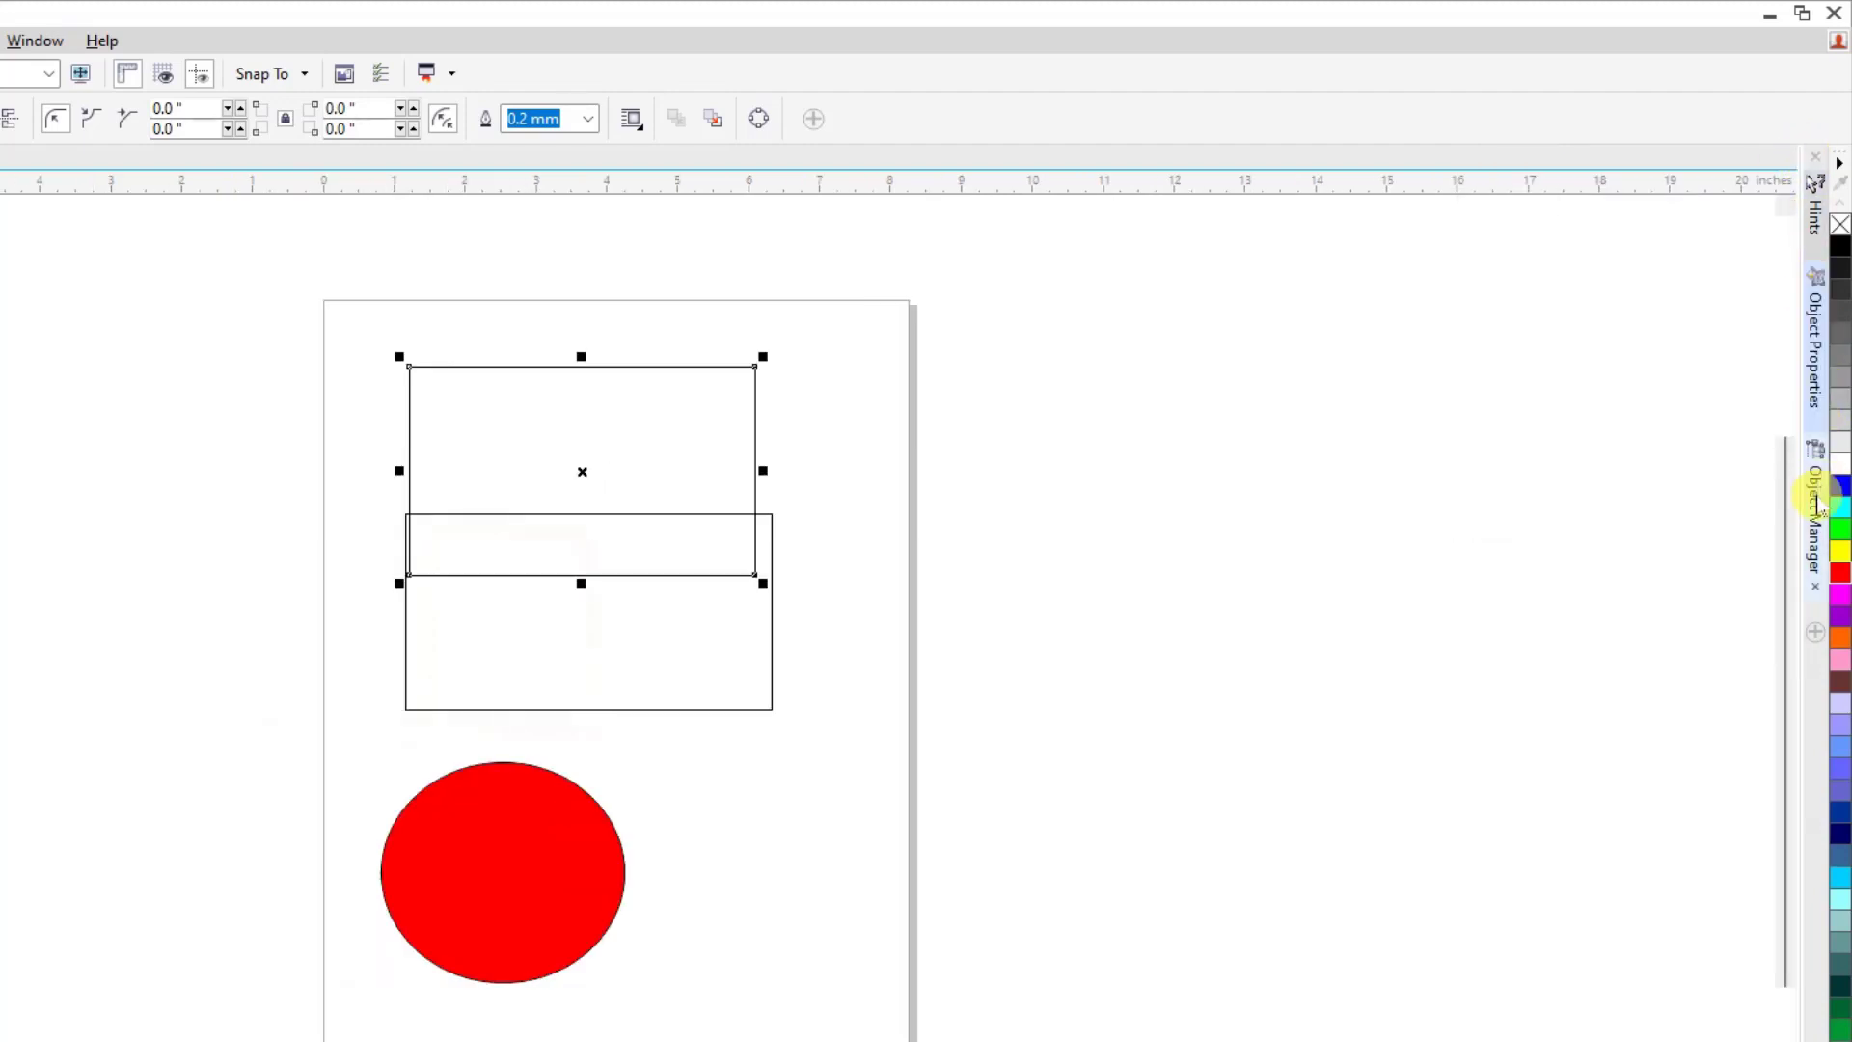
left_click(1816, 160)
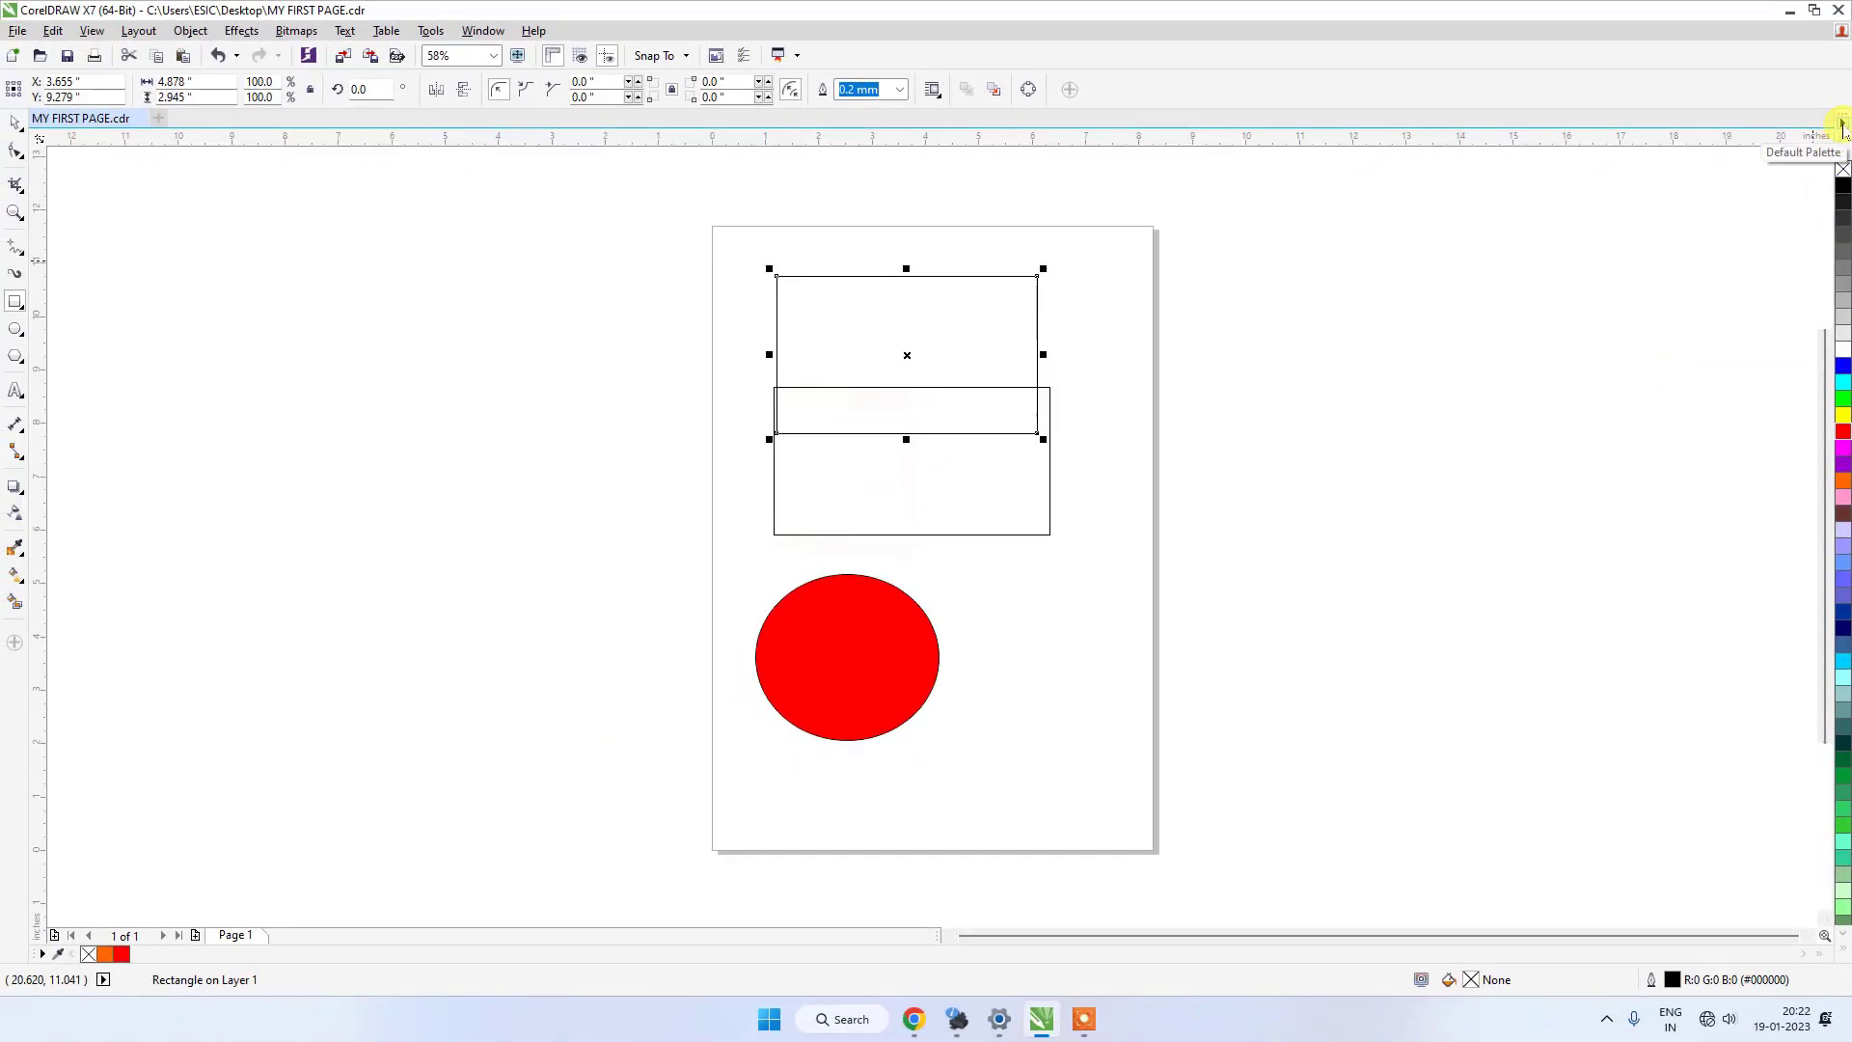
Display the default color palette in two rows, and extend it to three rows.
left_click(1843, 123)
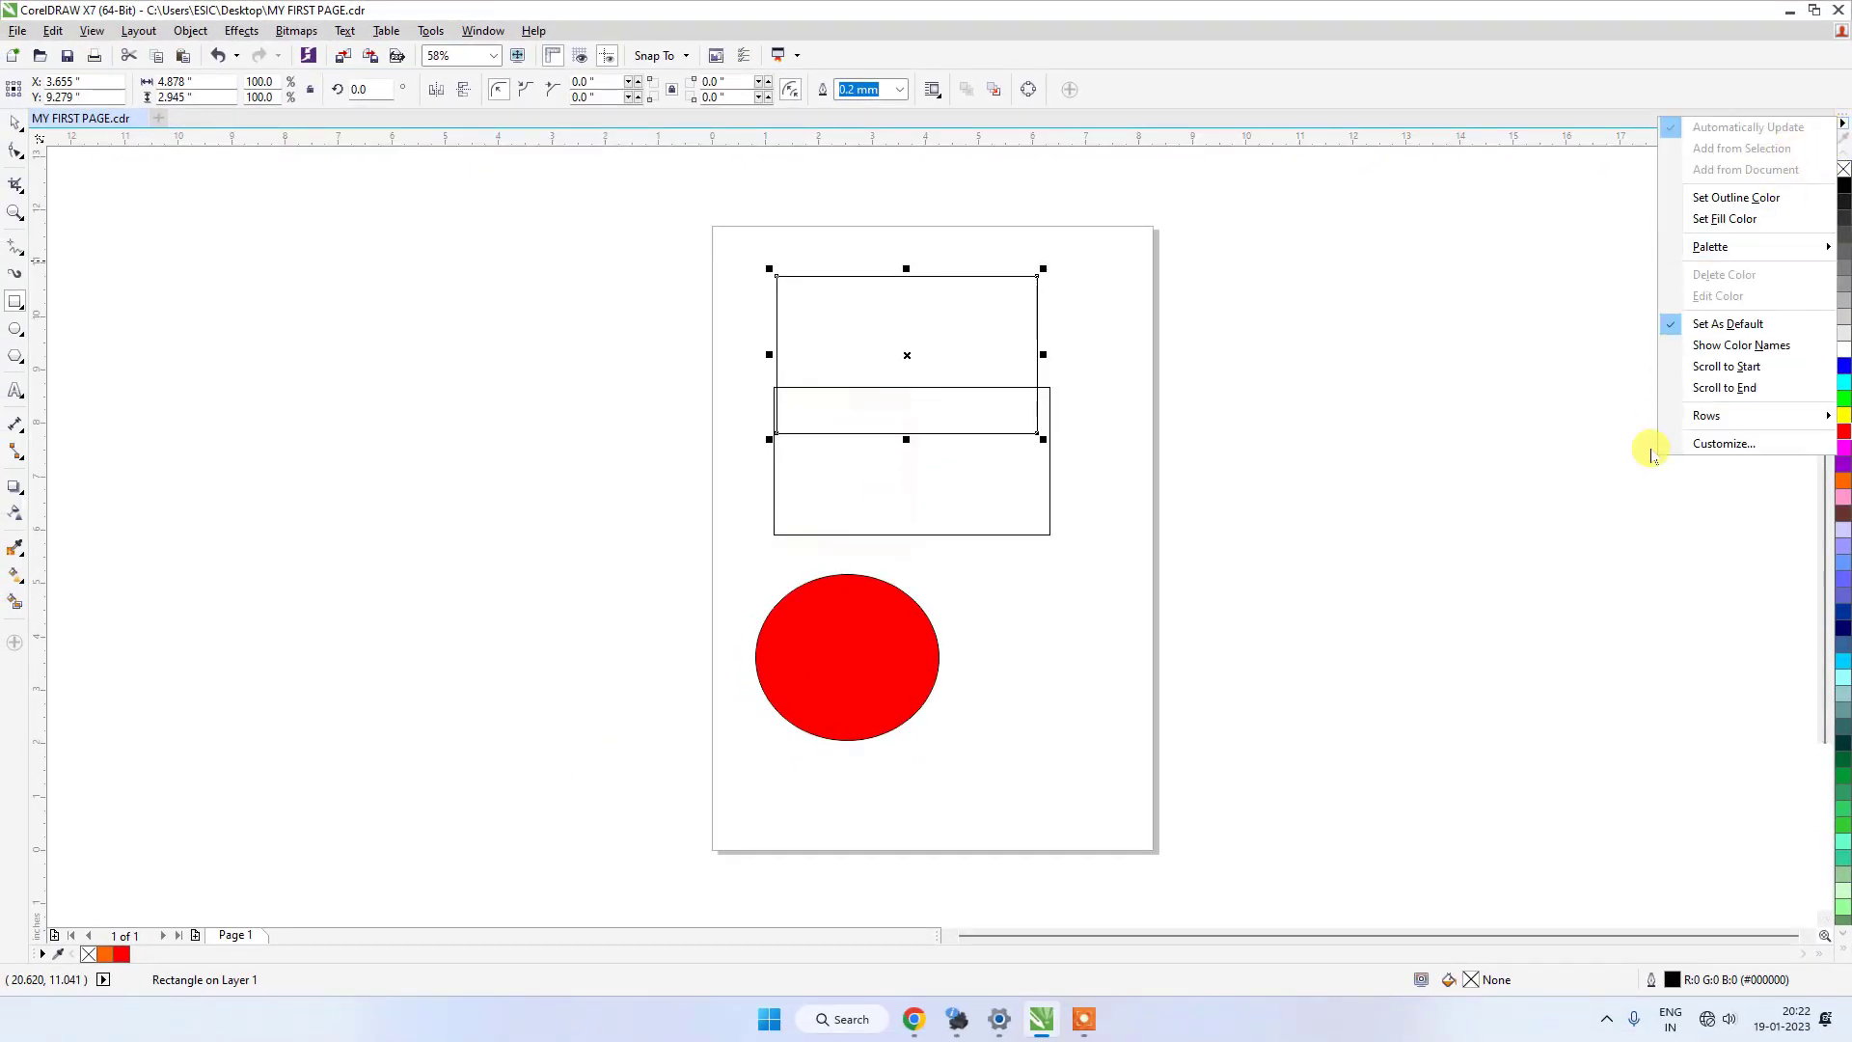
mouse_move(1724, 420)
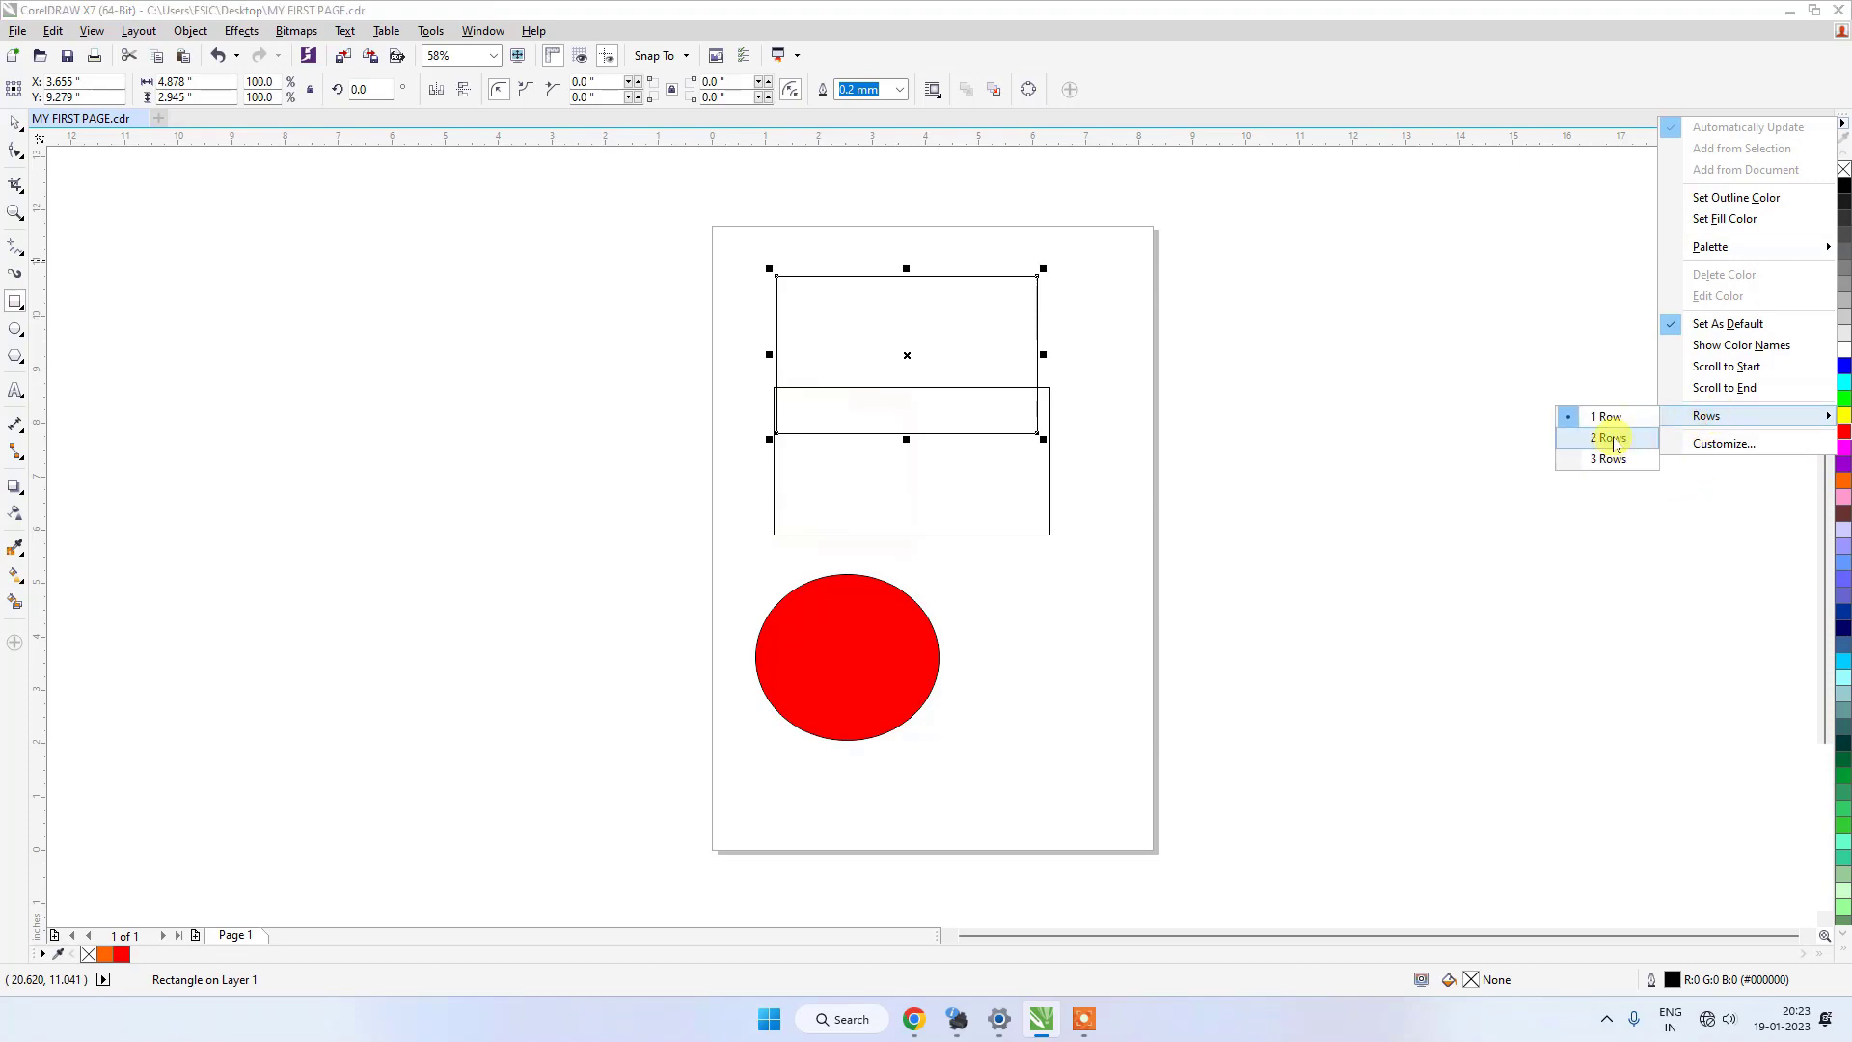
left_click(1611, 439)
left_click(1836, 124)
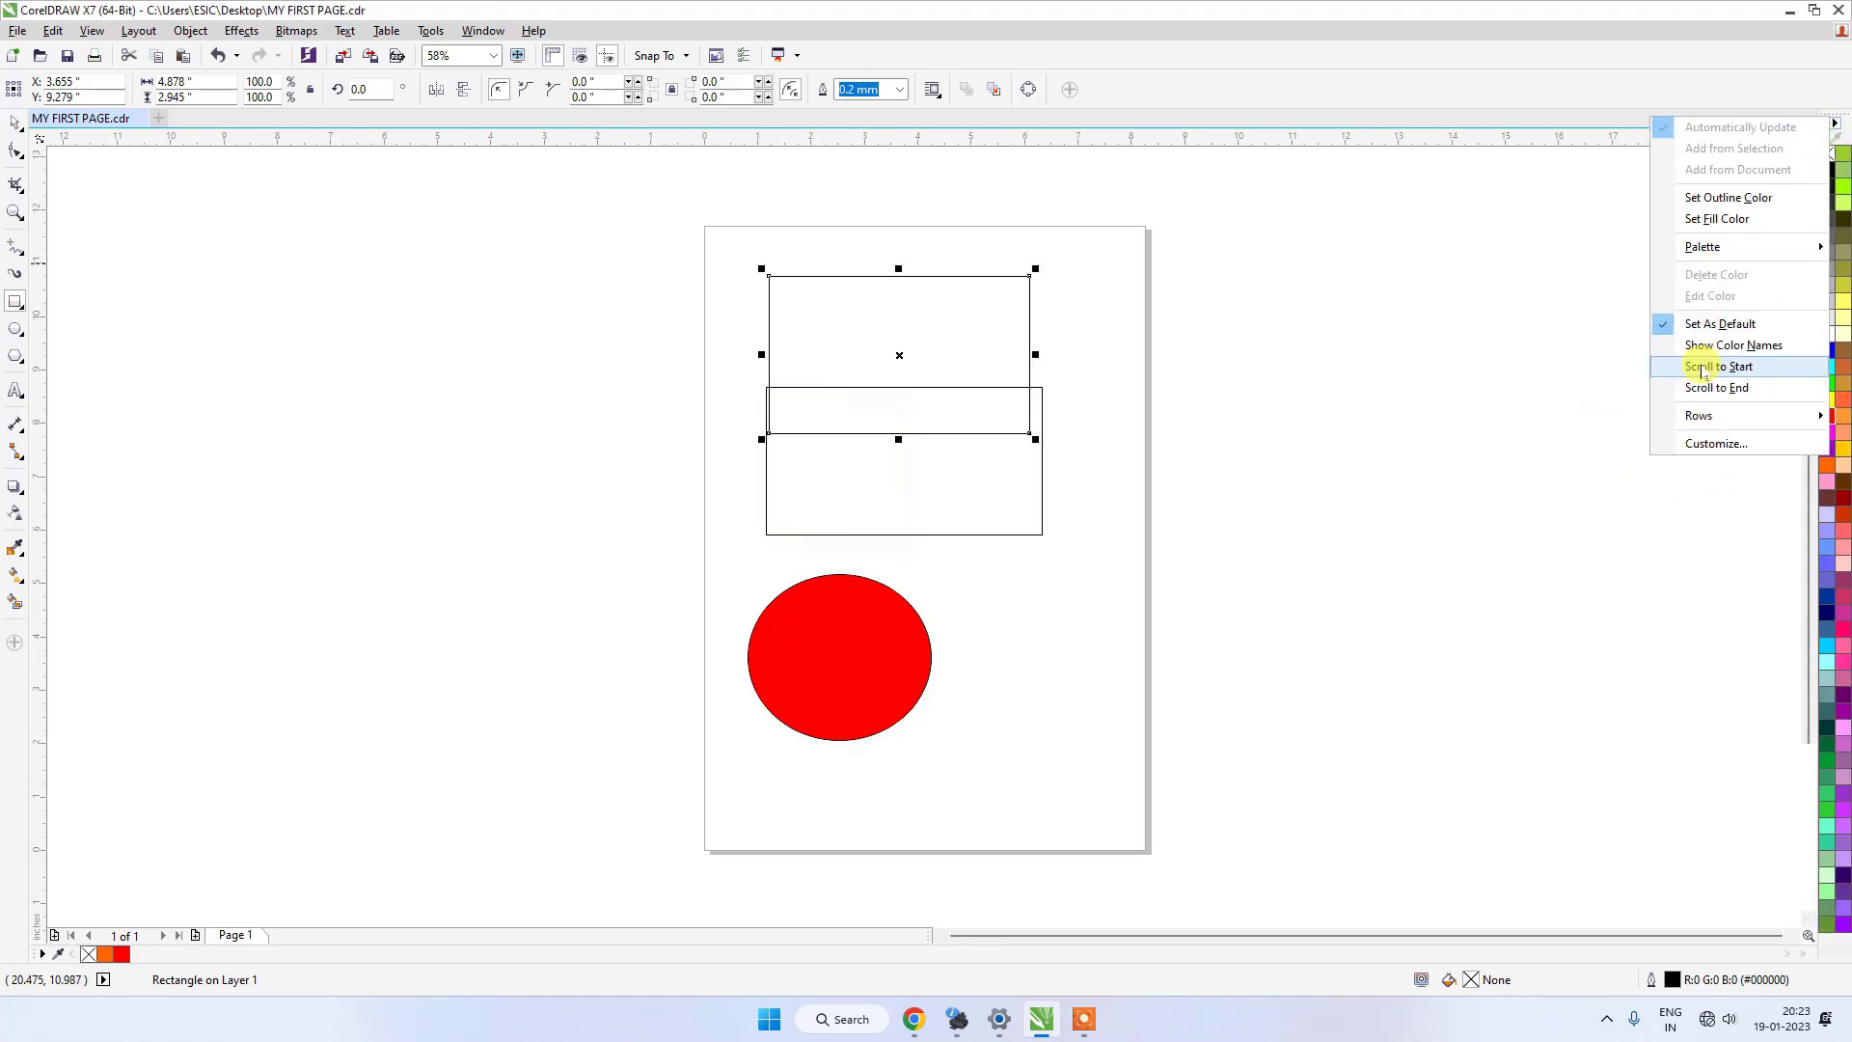
mouse_move(1698, 416)
left_click(1613, 441)
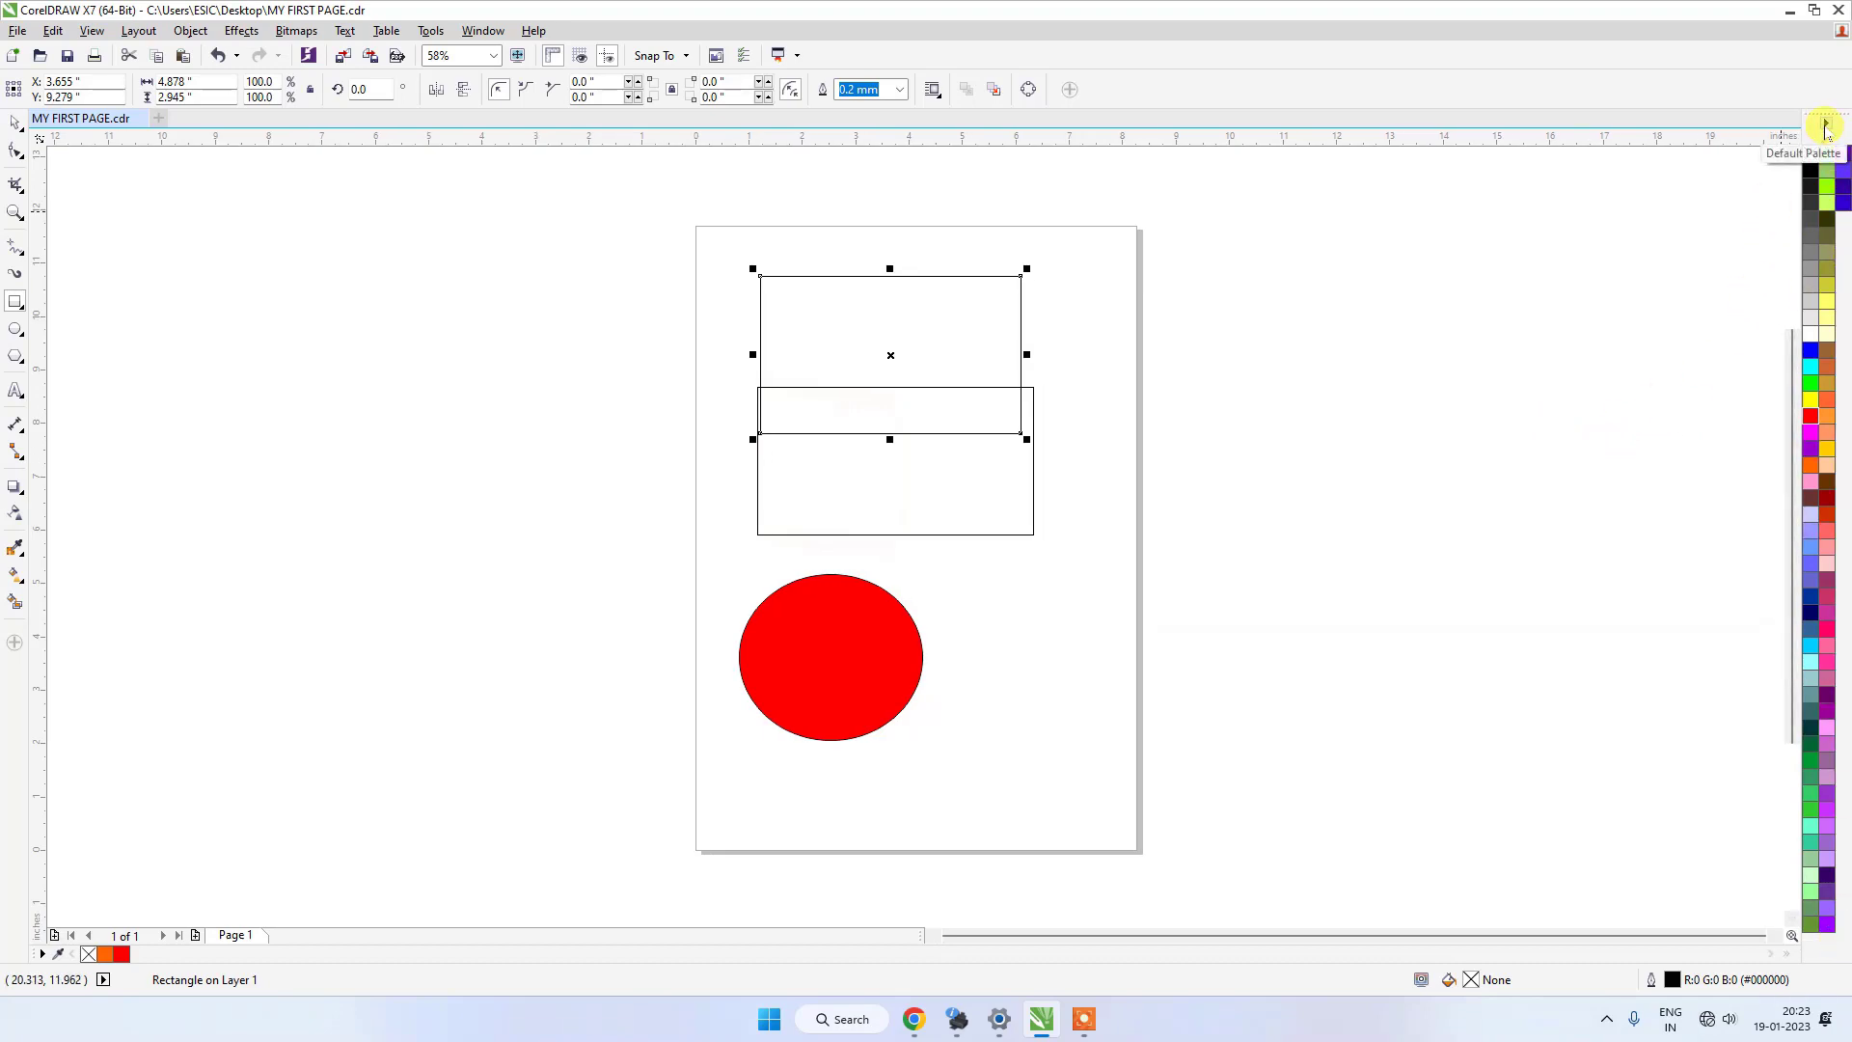
Set the default color palette back to one row.
left_click(1826, 125)
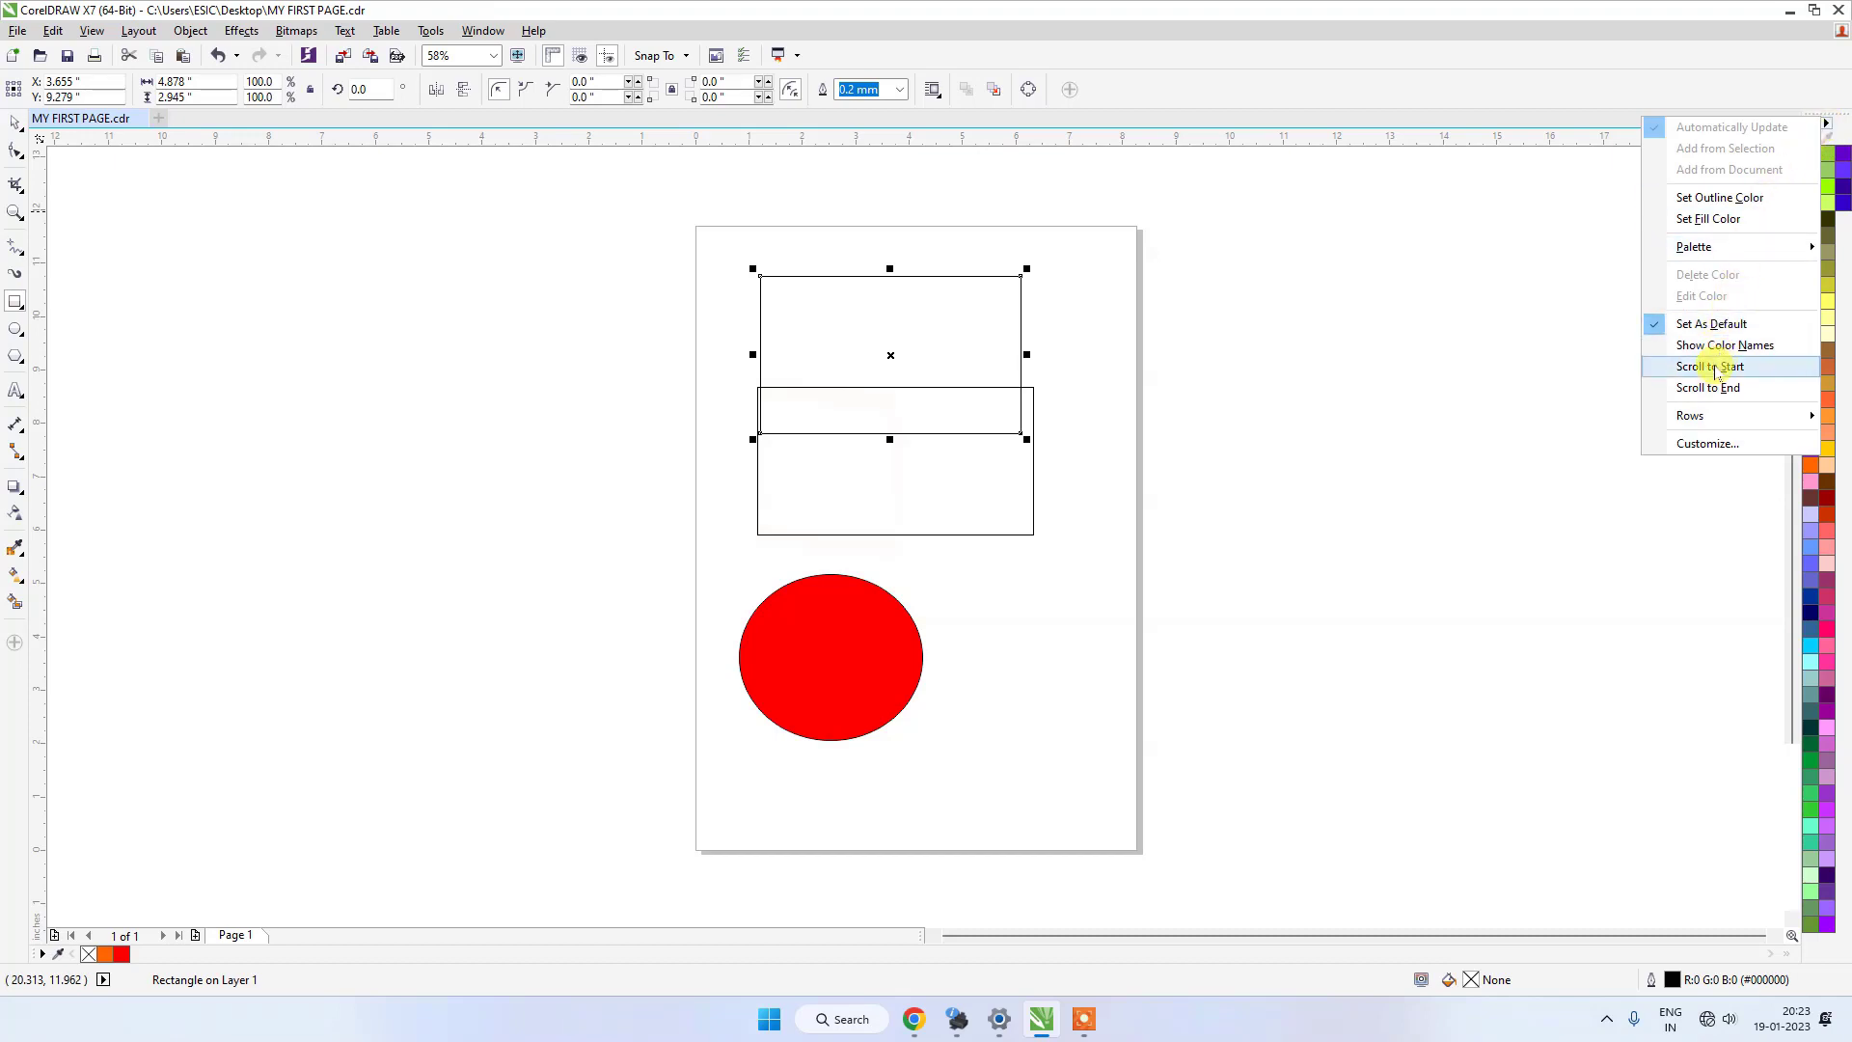
mouse_move(1714, 423)
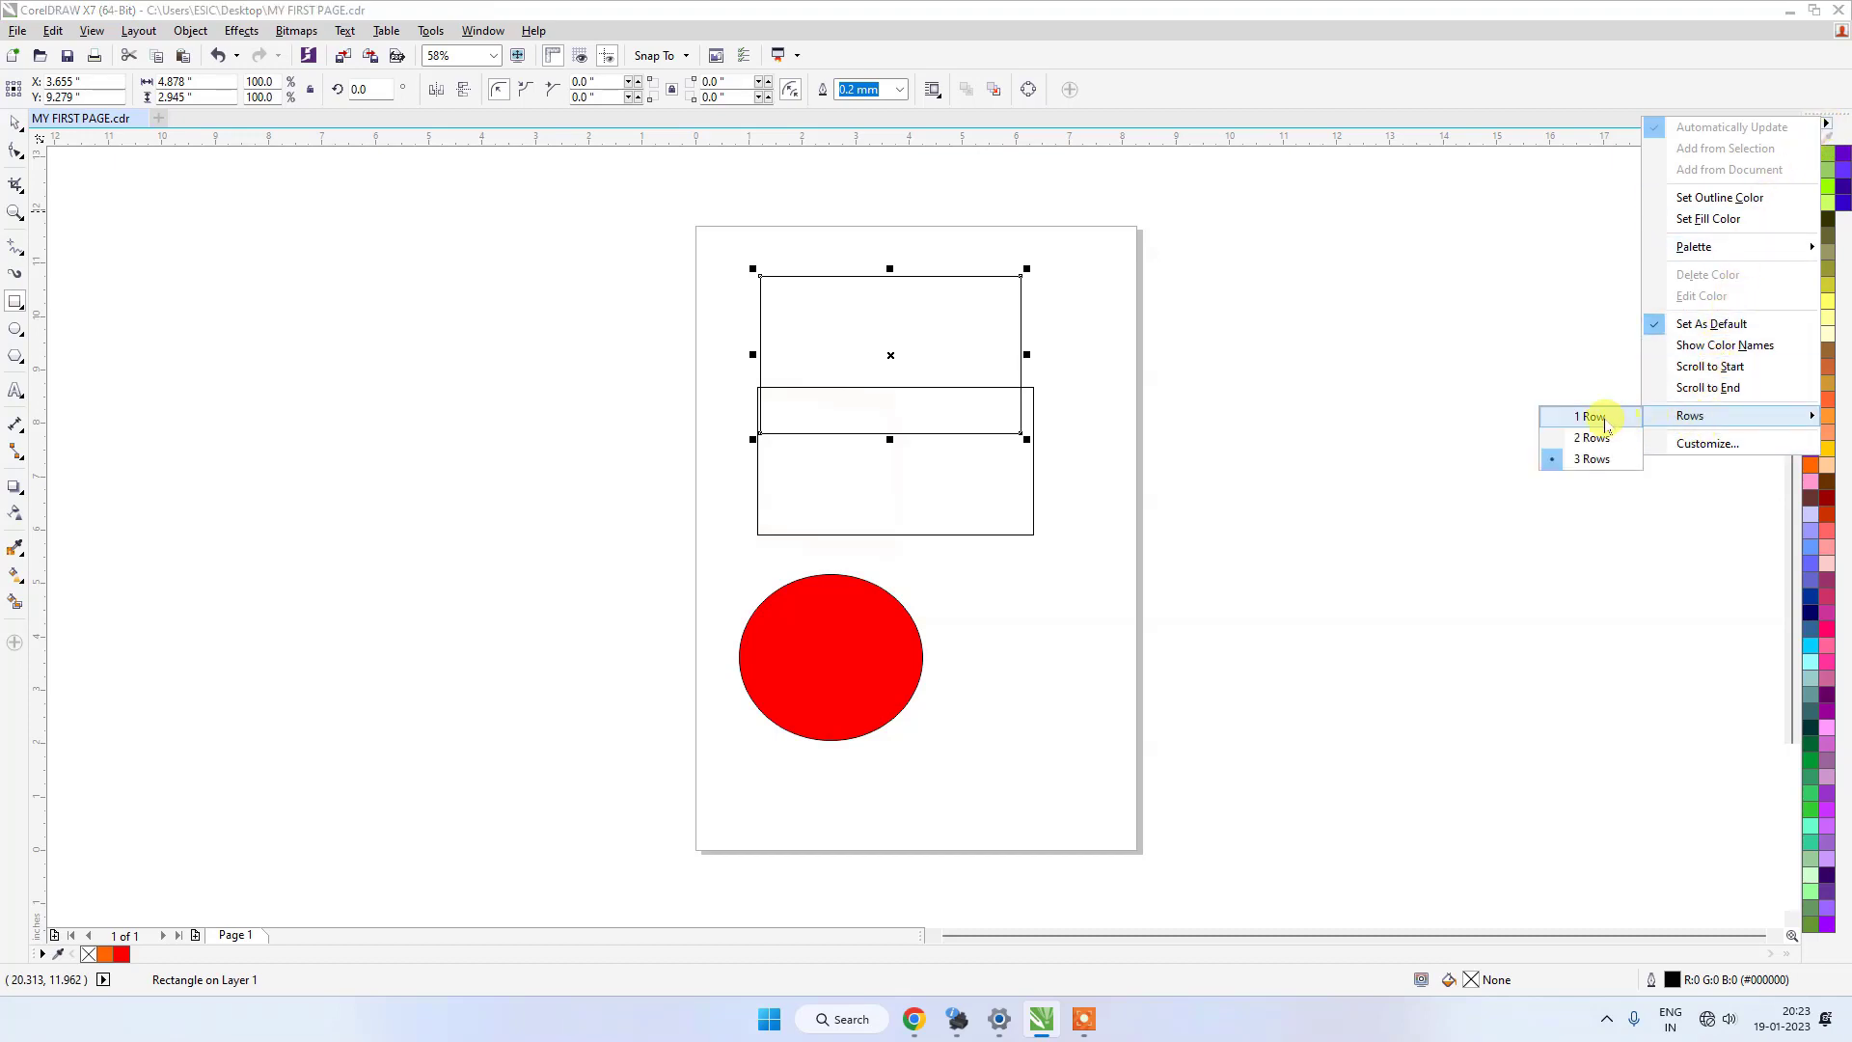
left_click(1588, 415)
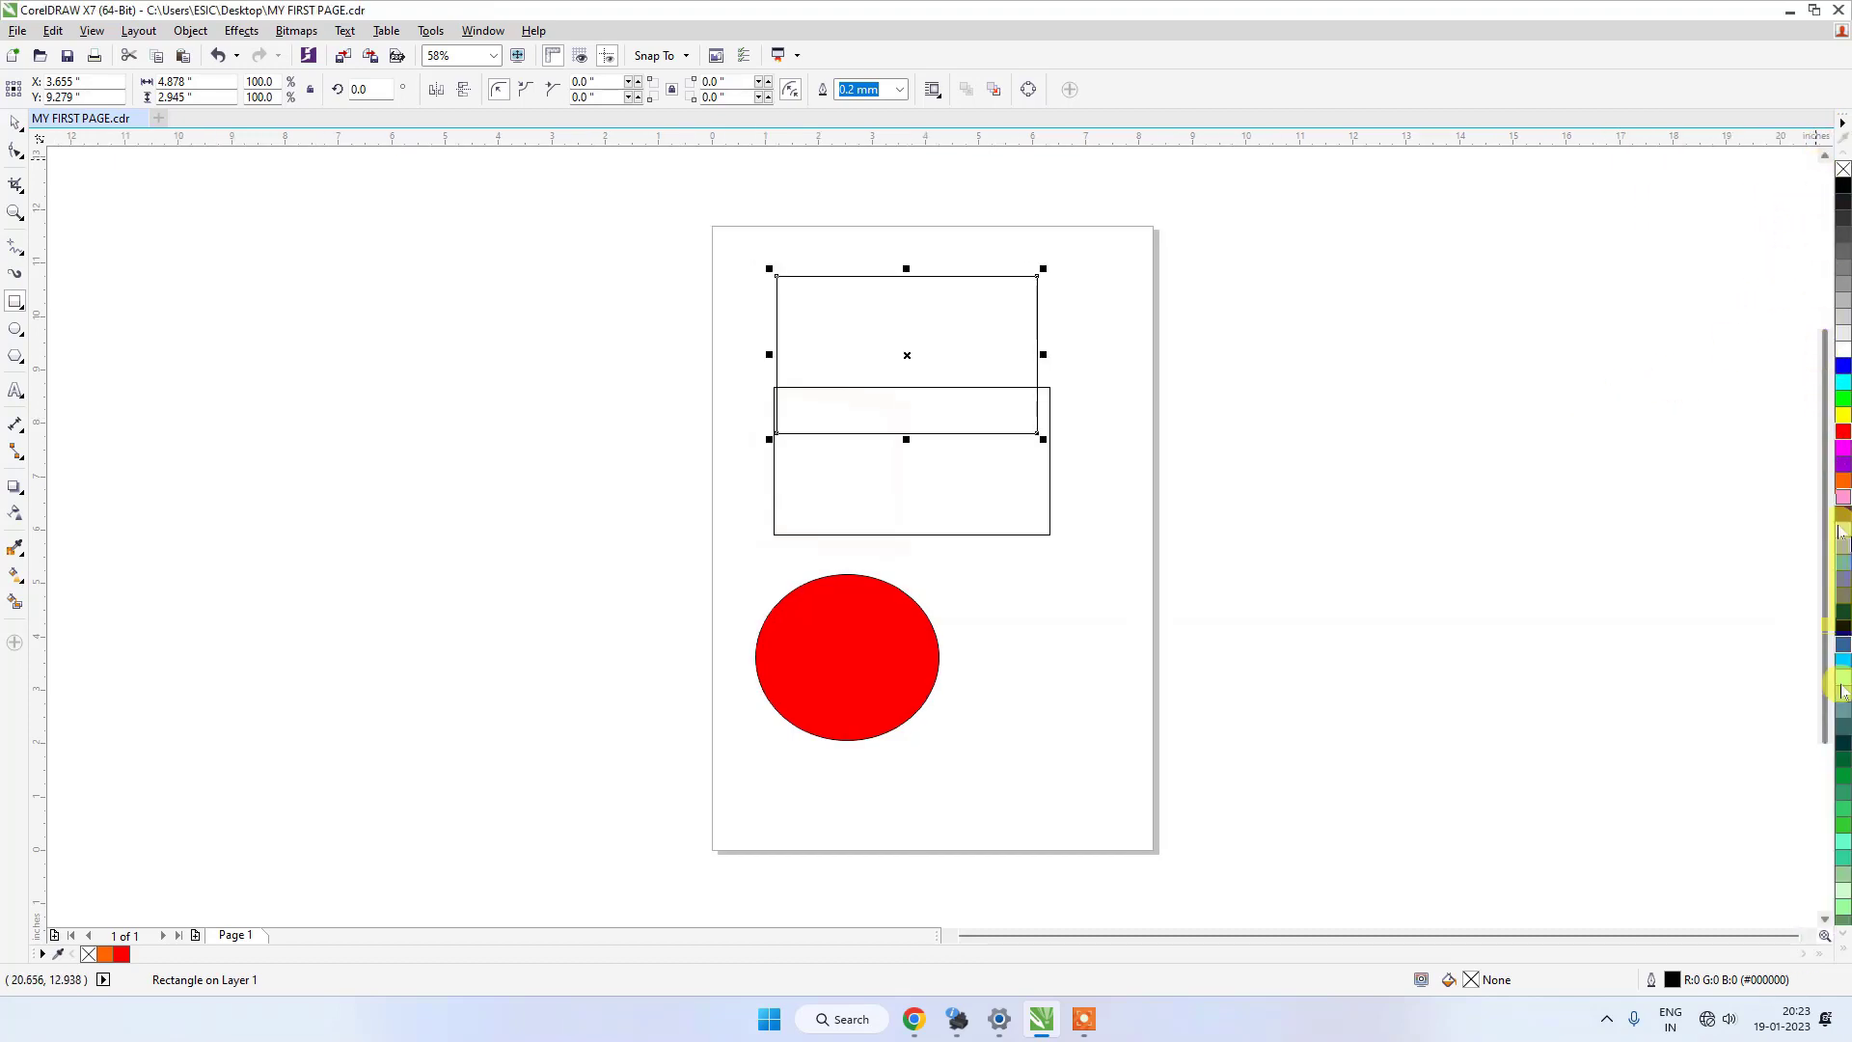
Expand the default color palette to view all of its colors, and collapse it again.
left_click(1844, 954)
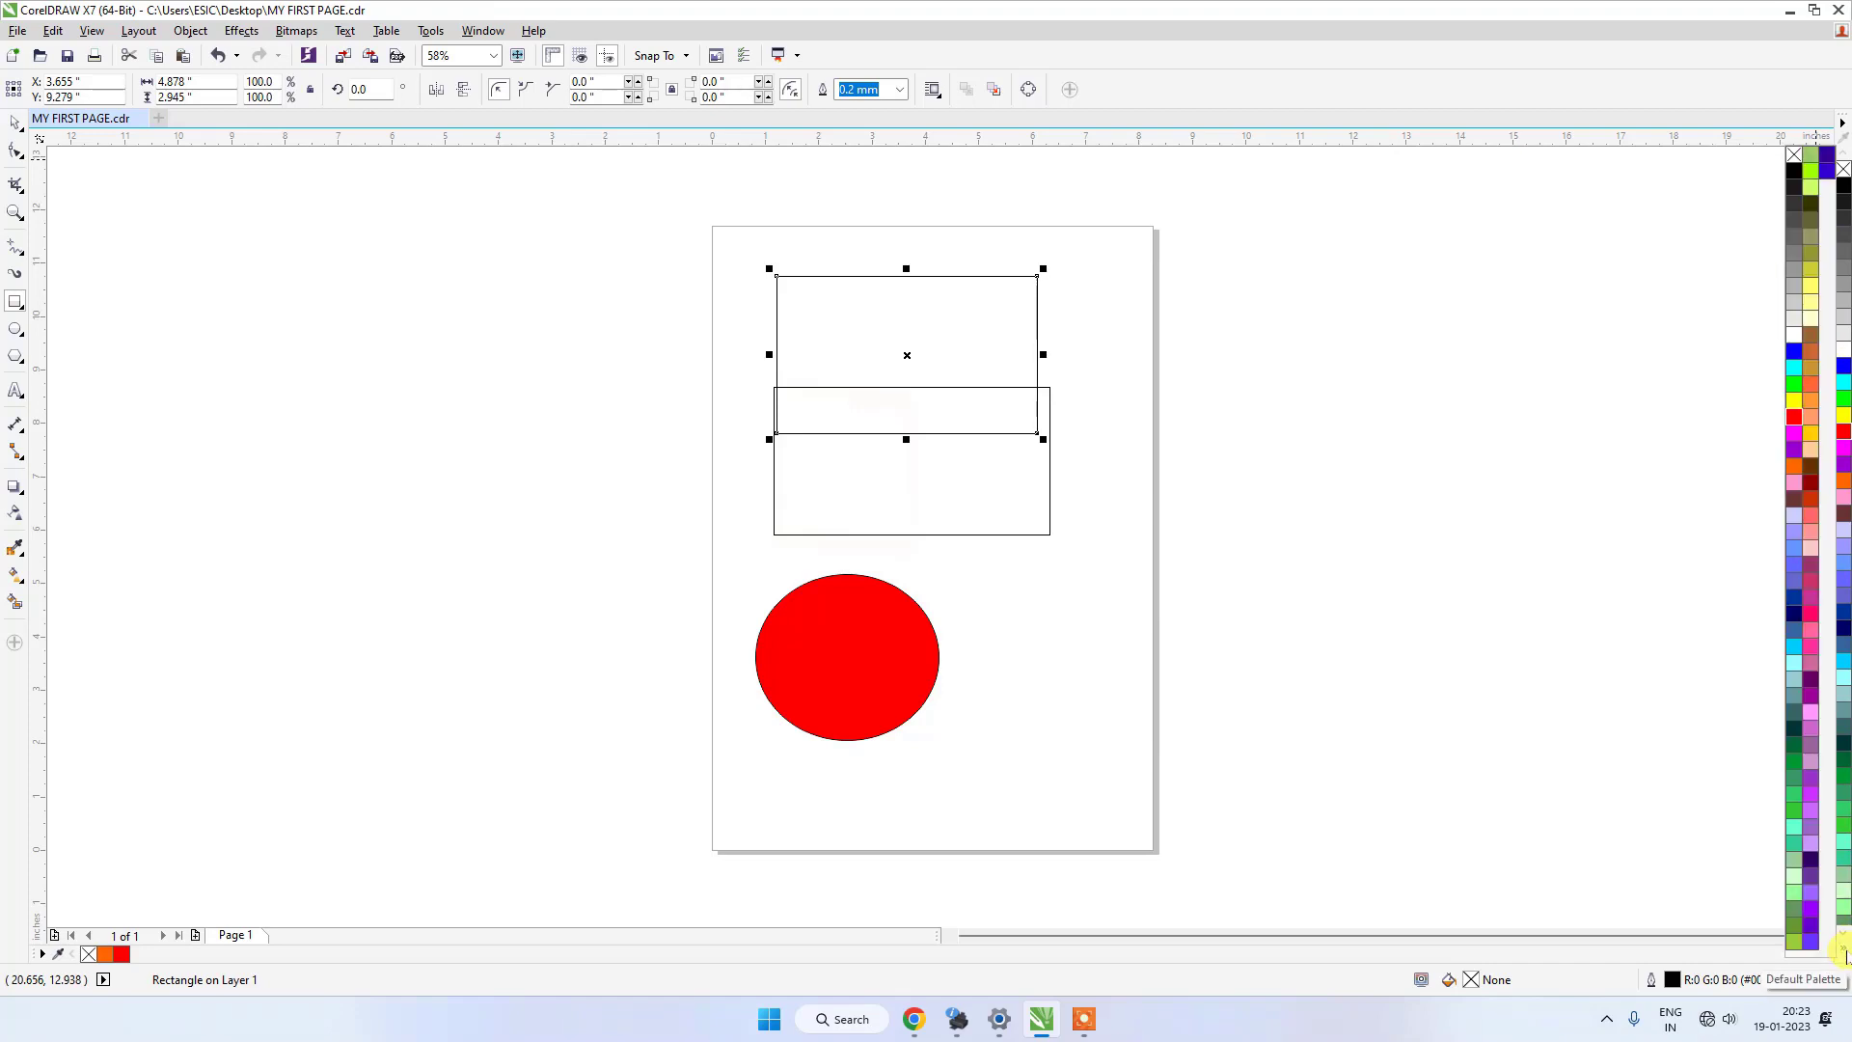
left_click(1844, 953)
left_click(1844, 953)
left_click(1844, 954)
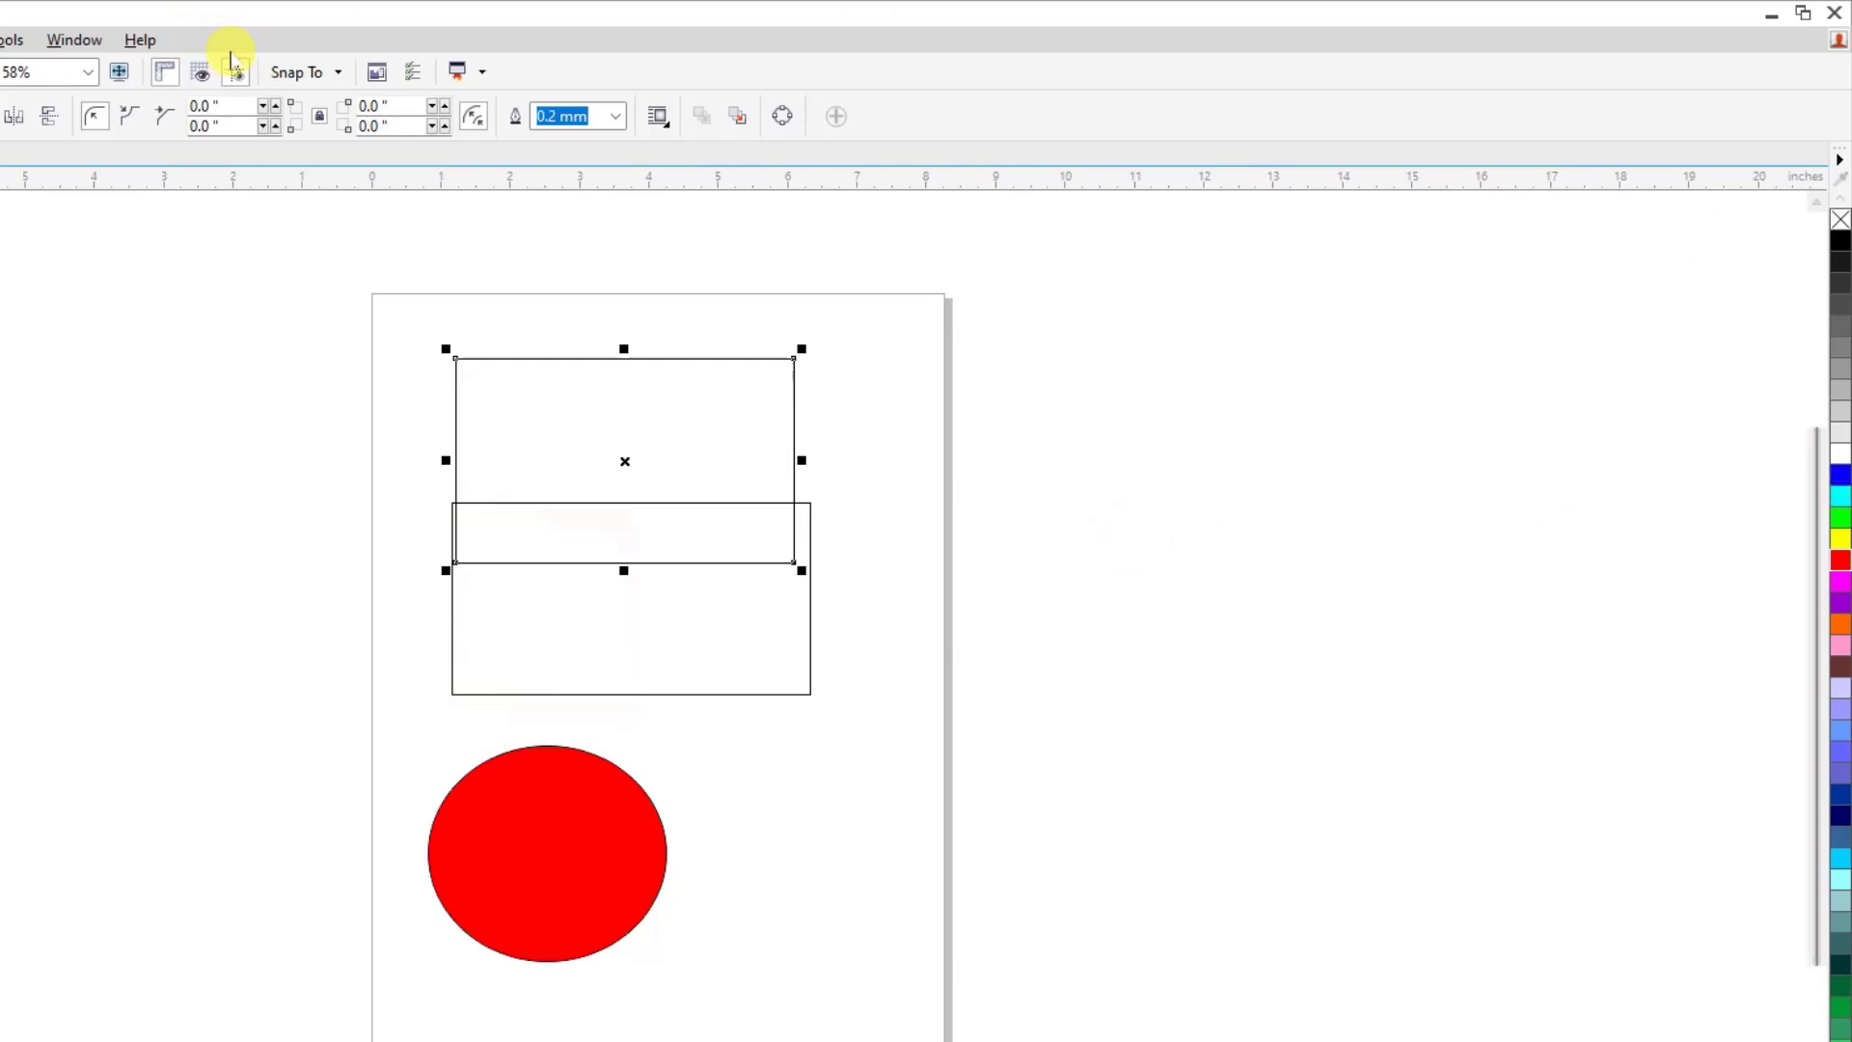
Display the RGB Palette beside the default color palette.
left_click(74, 39)
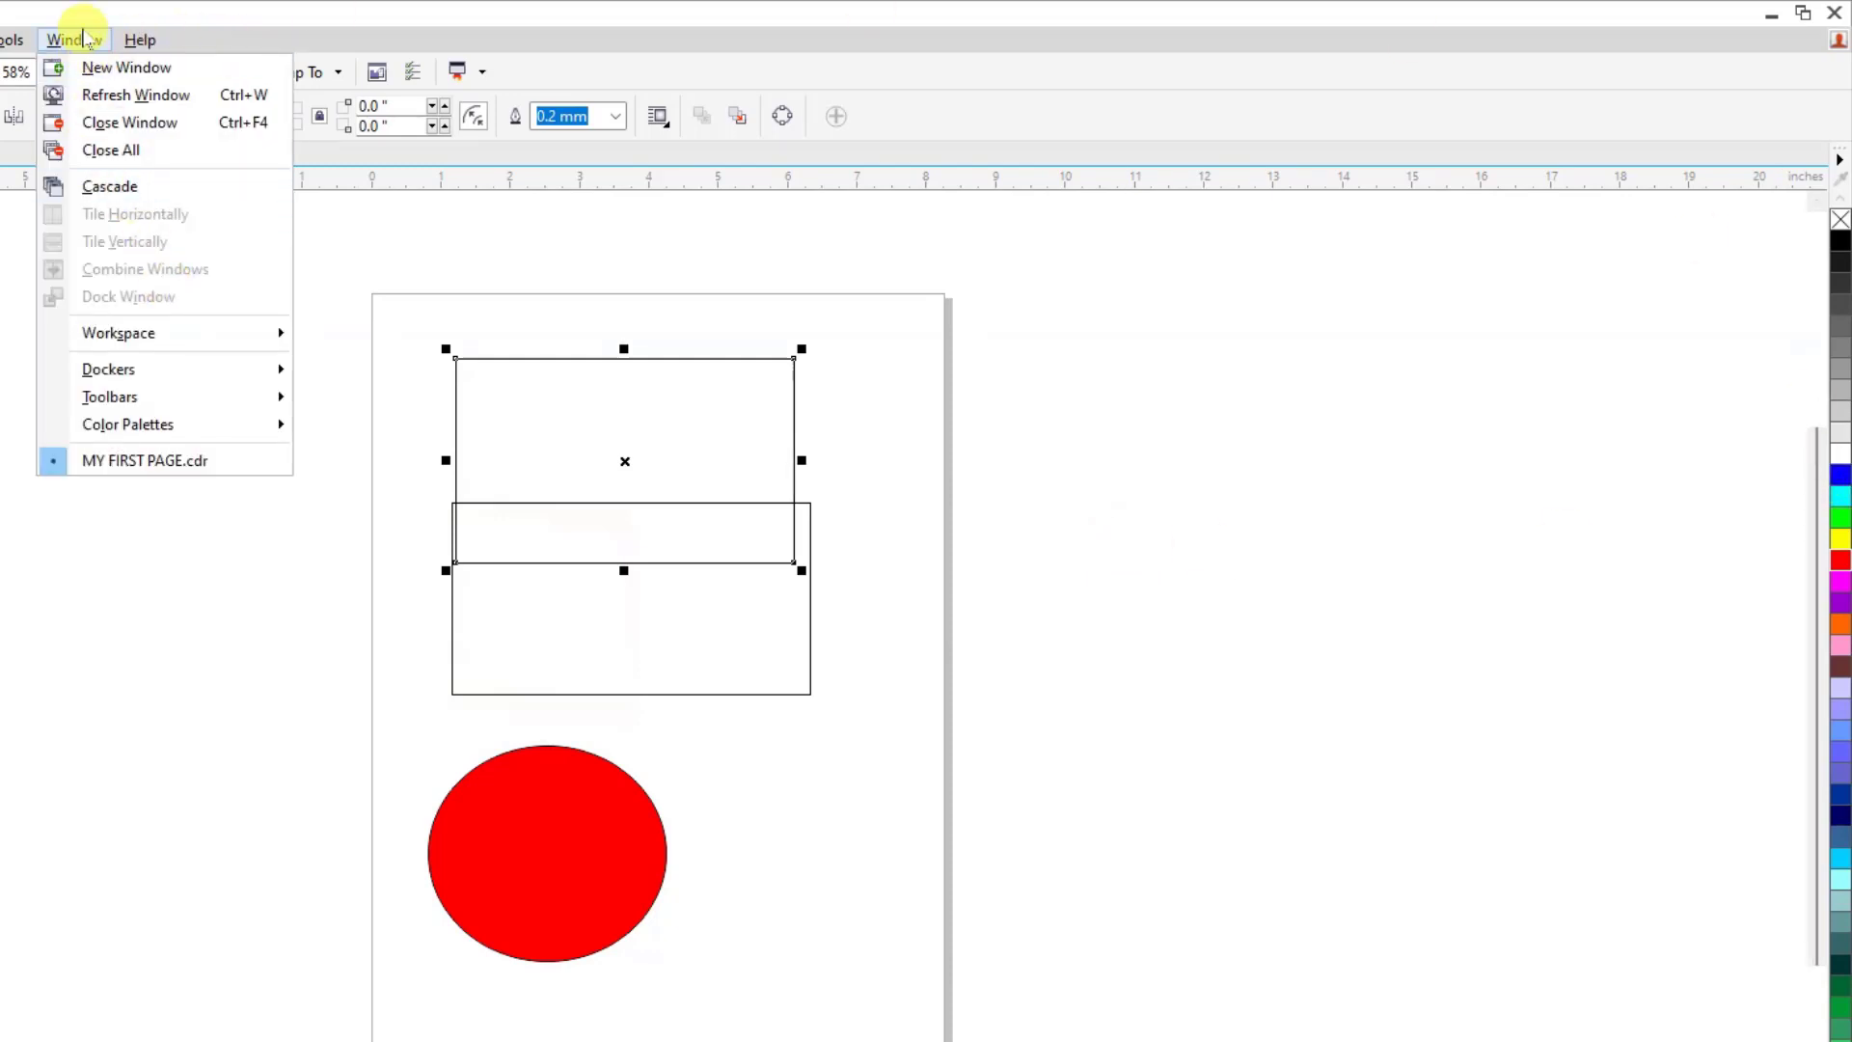
mouse_move(207, 421)
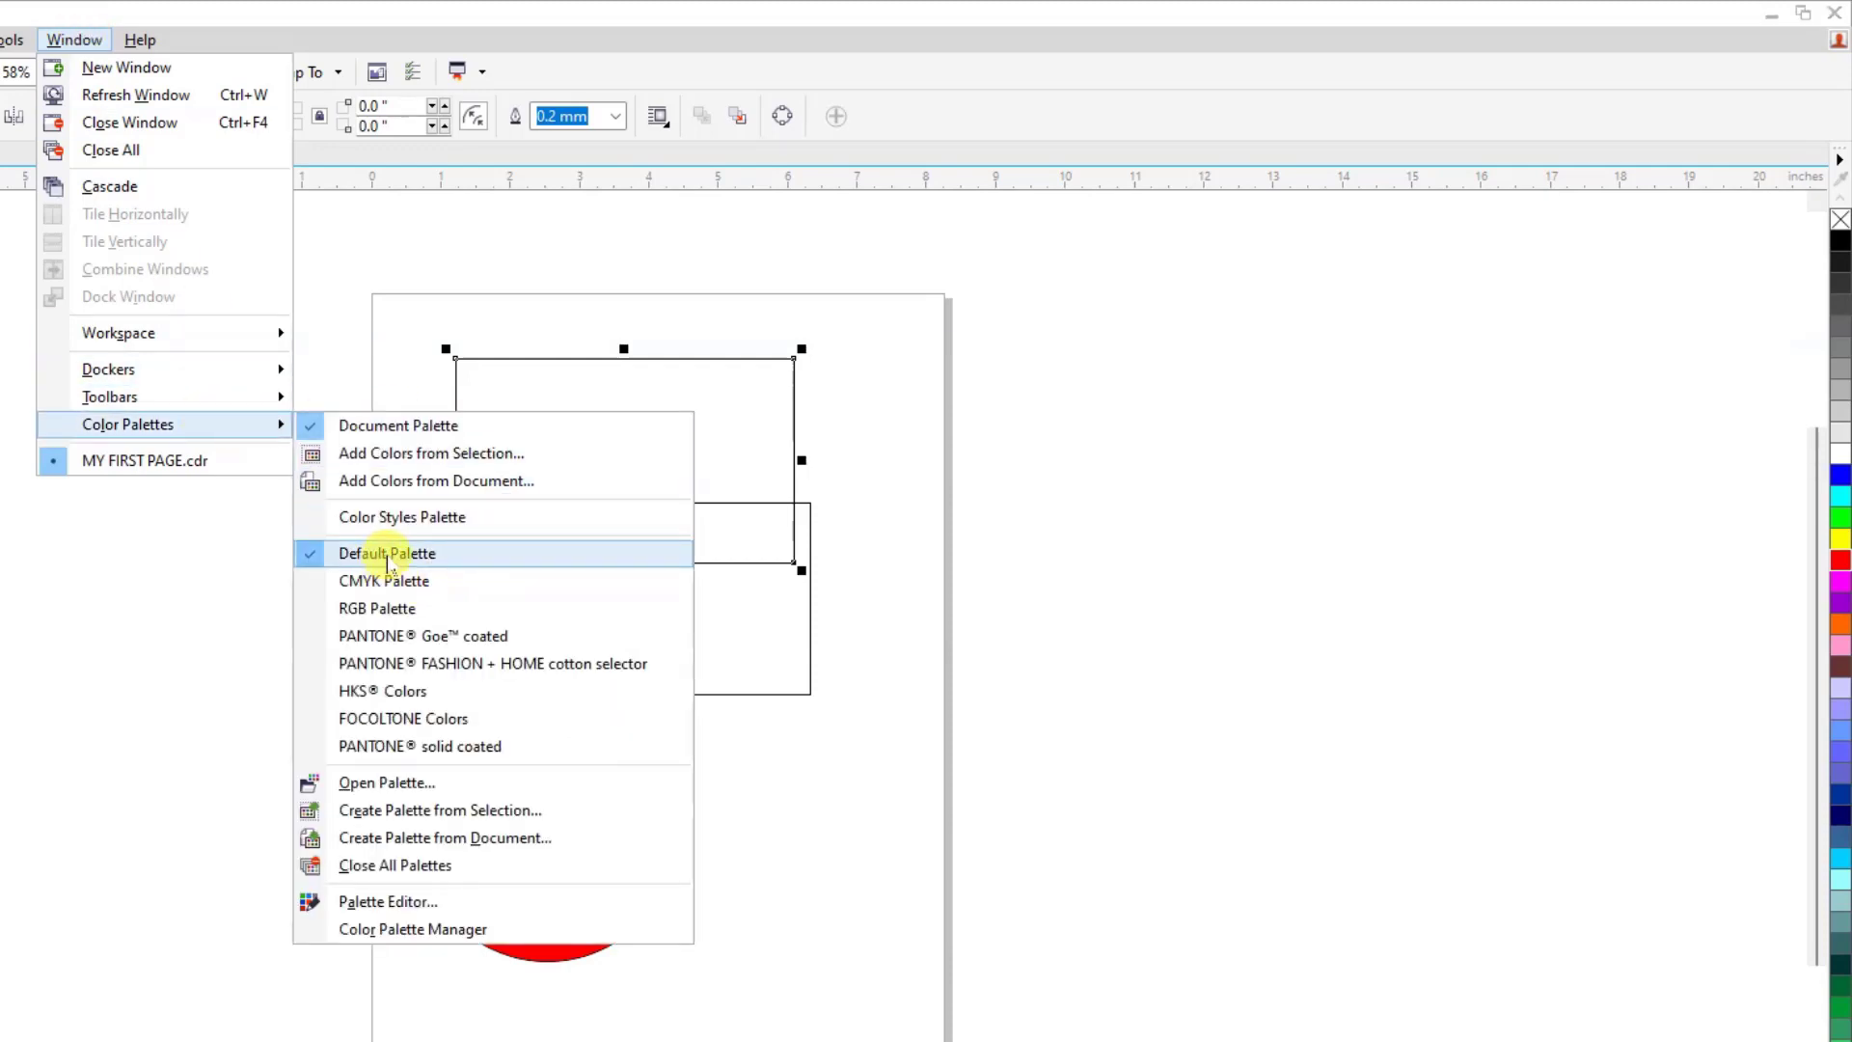
left_click(391, 610)
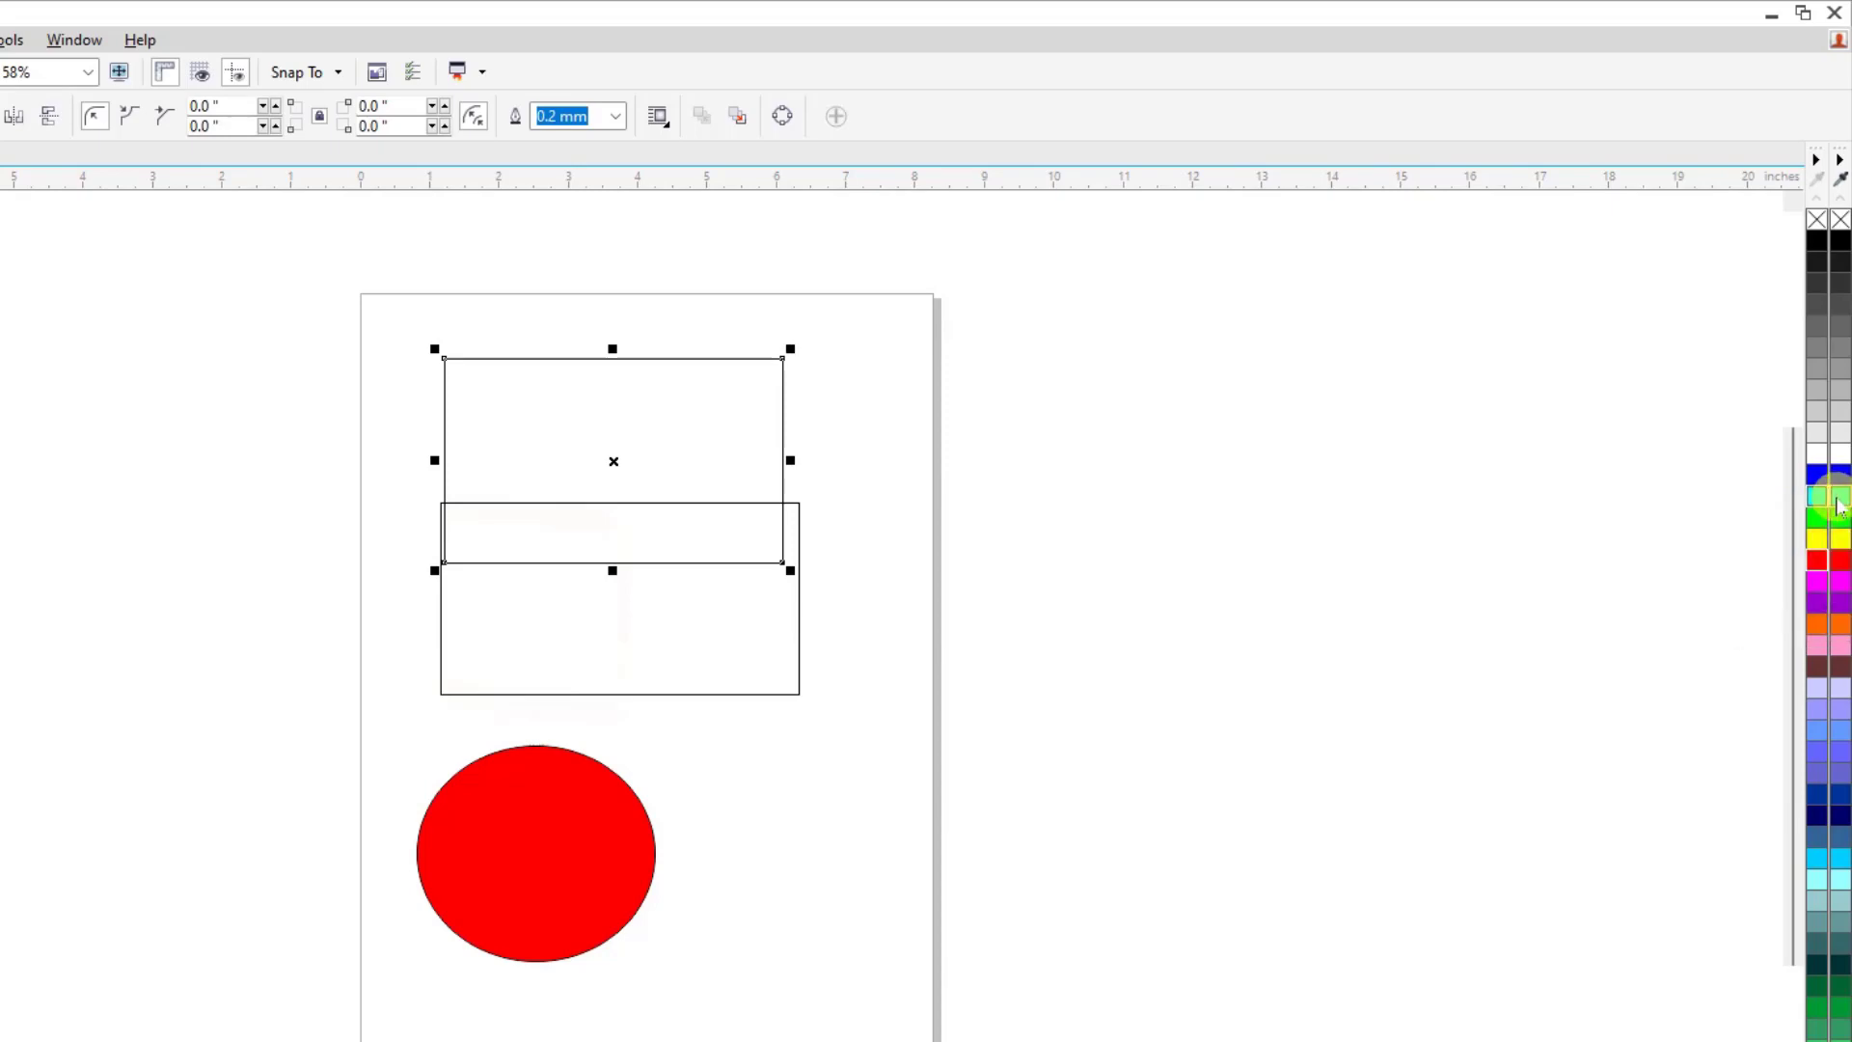
Display the CMYK Palette beside the RGB Palette, and hide the Default Palette.
left_click(69, 40)
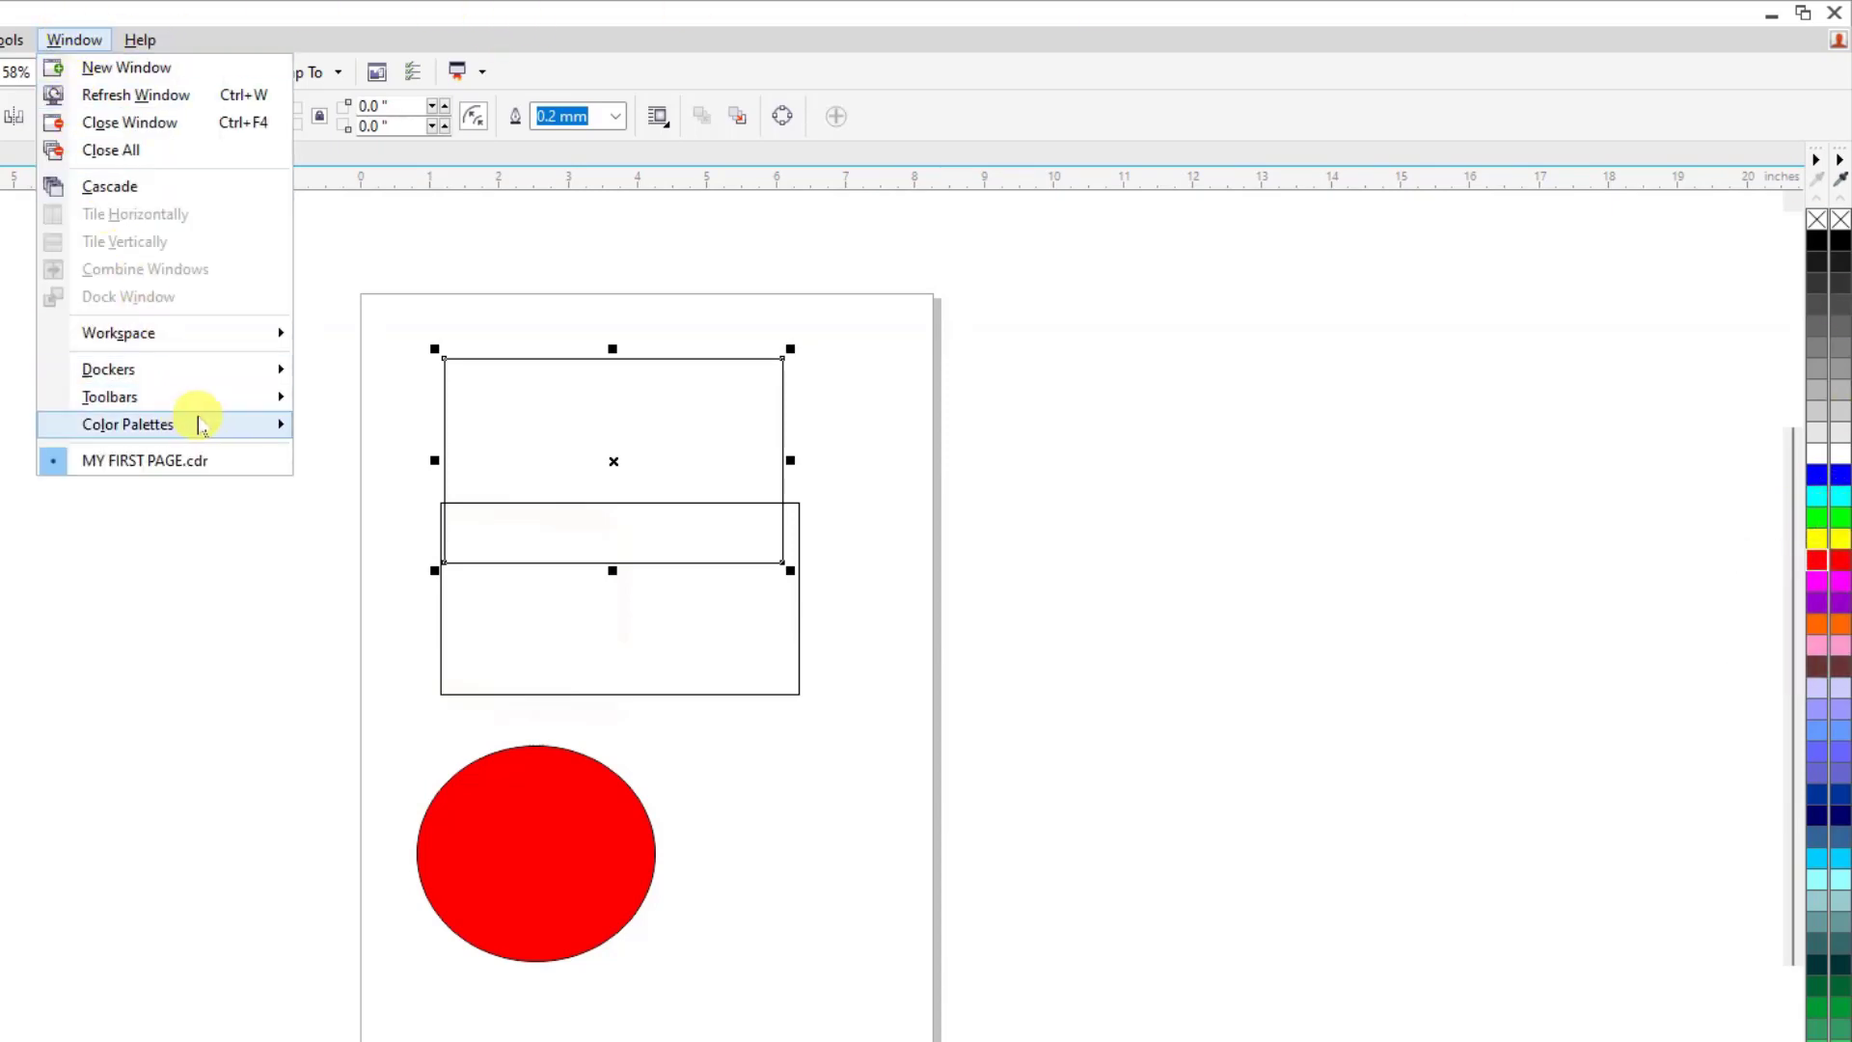
mouse_move(199, 423)
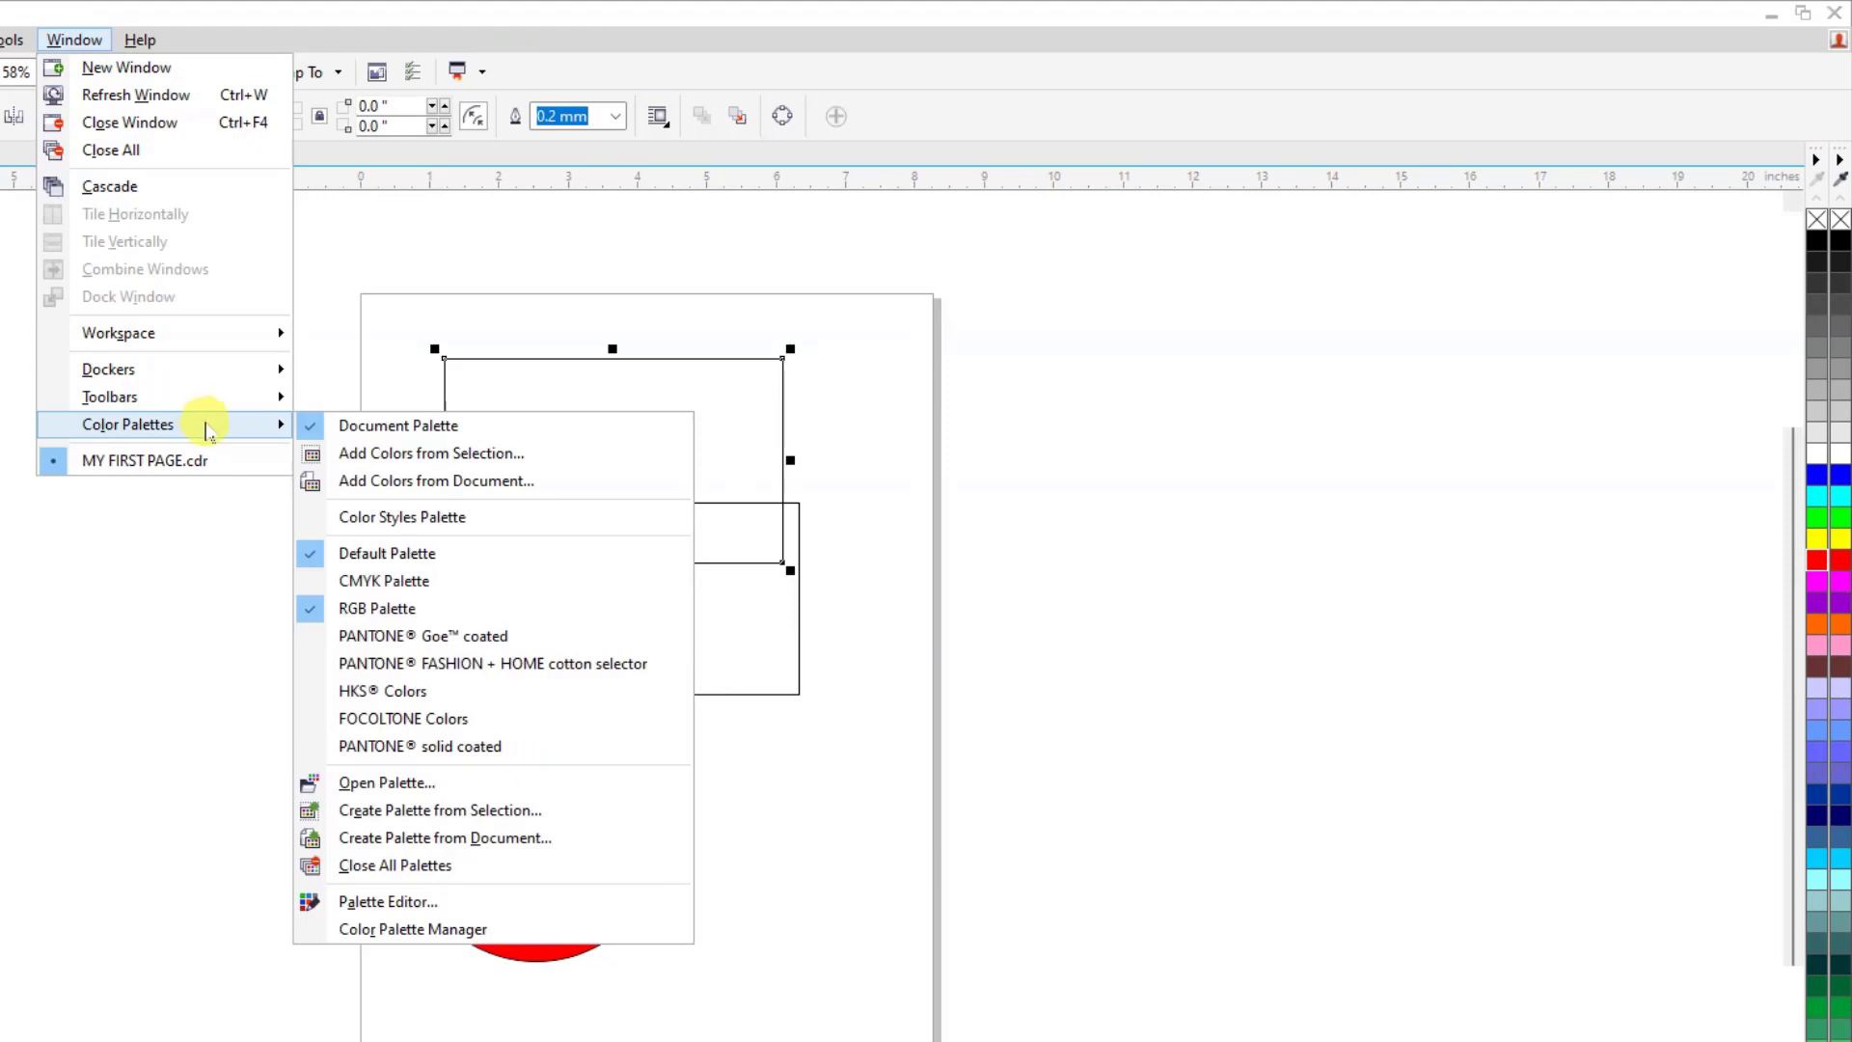
left_click(384, 582)
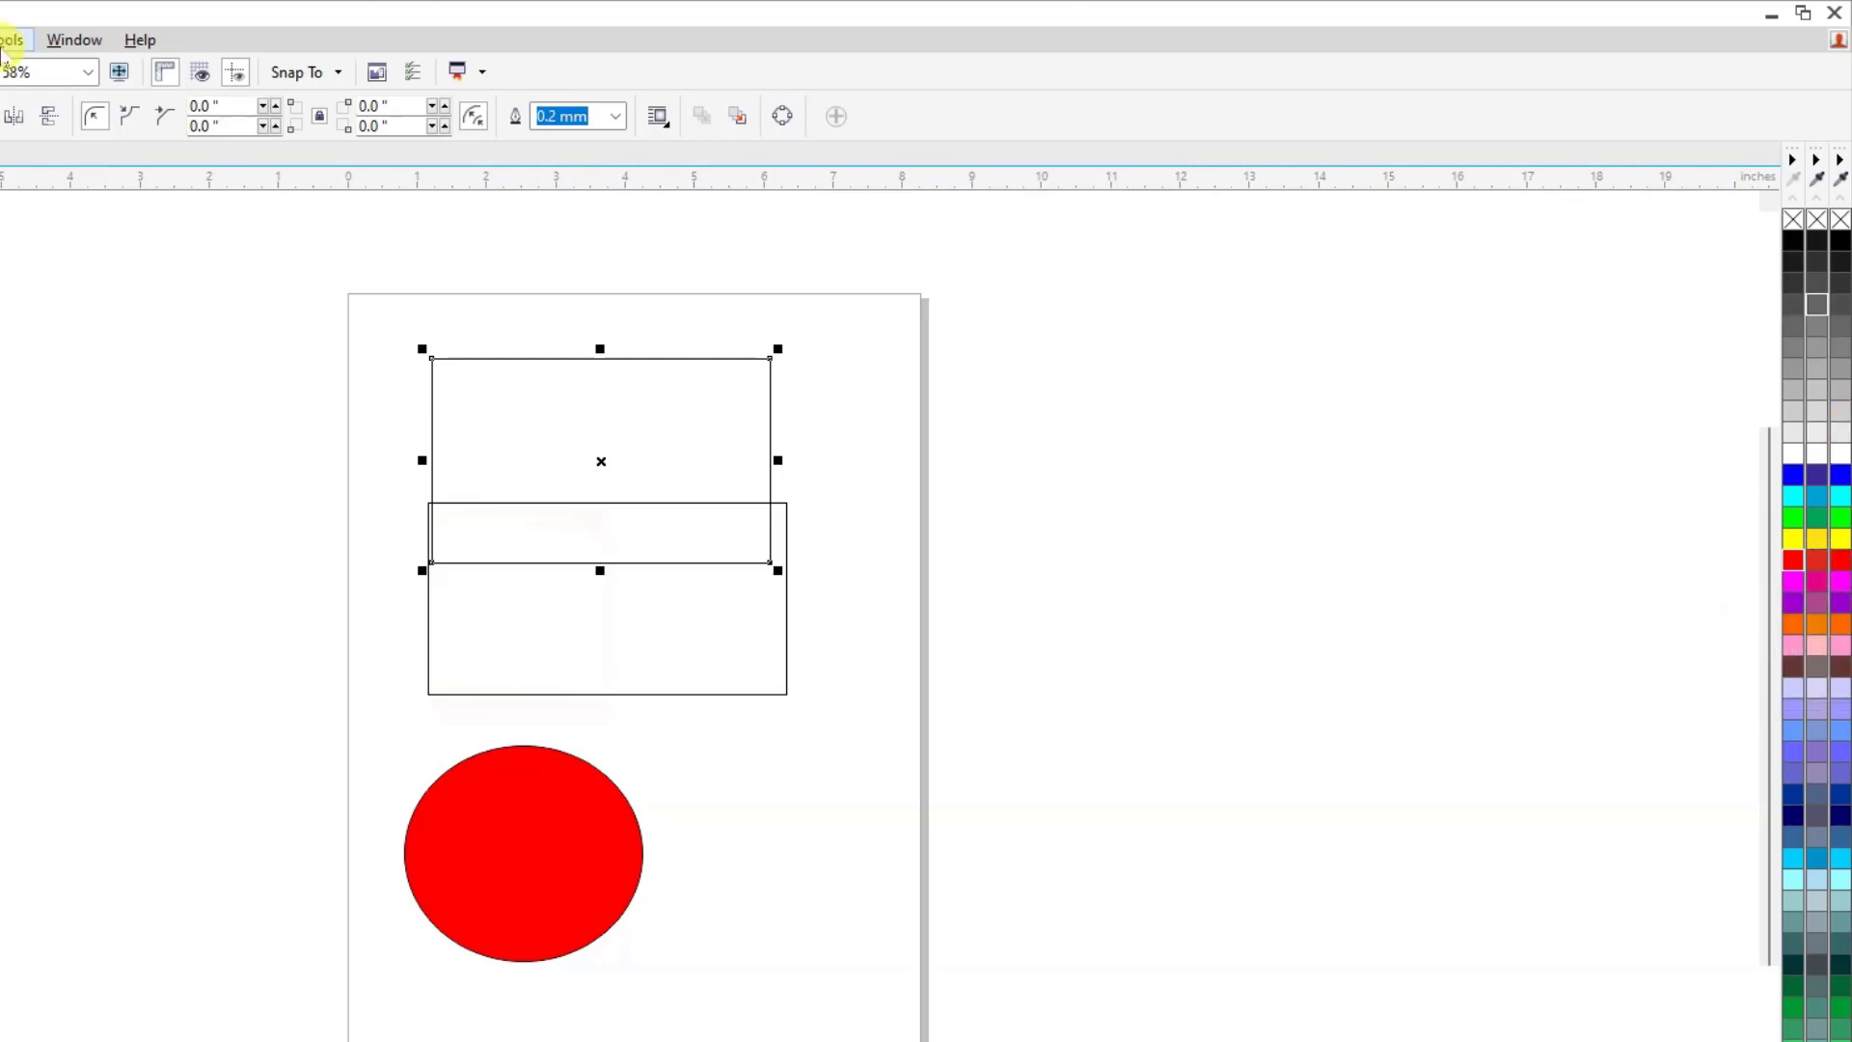
left_click(53, 40)
mouse_move(184, 409)
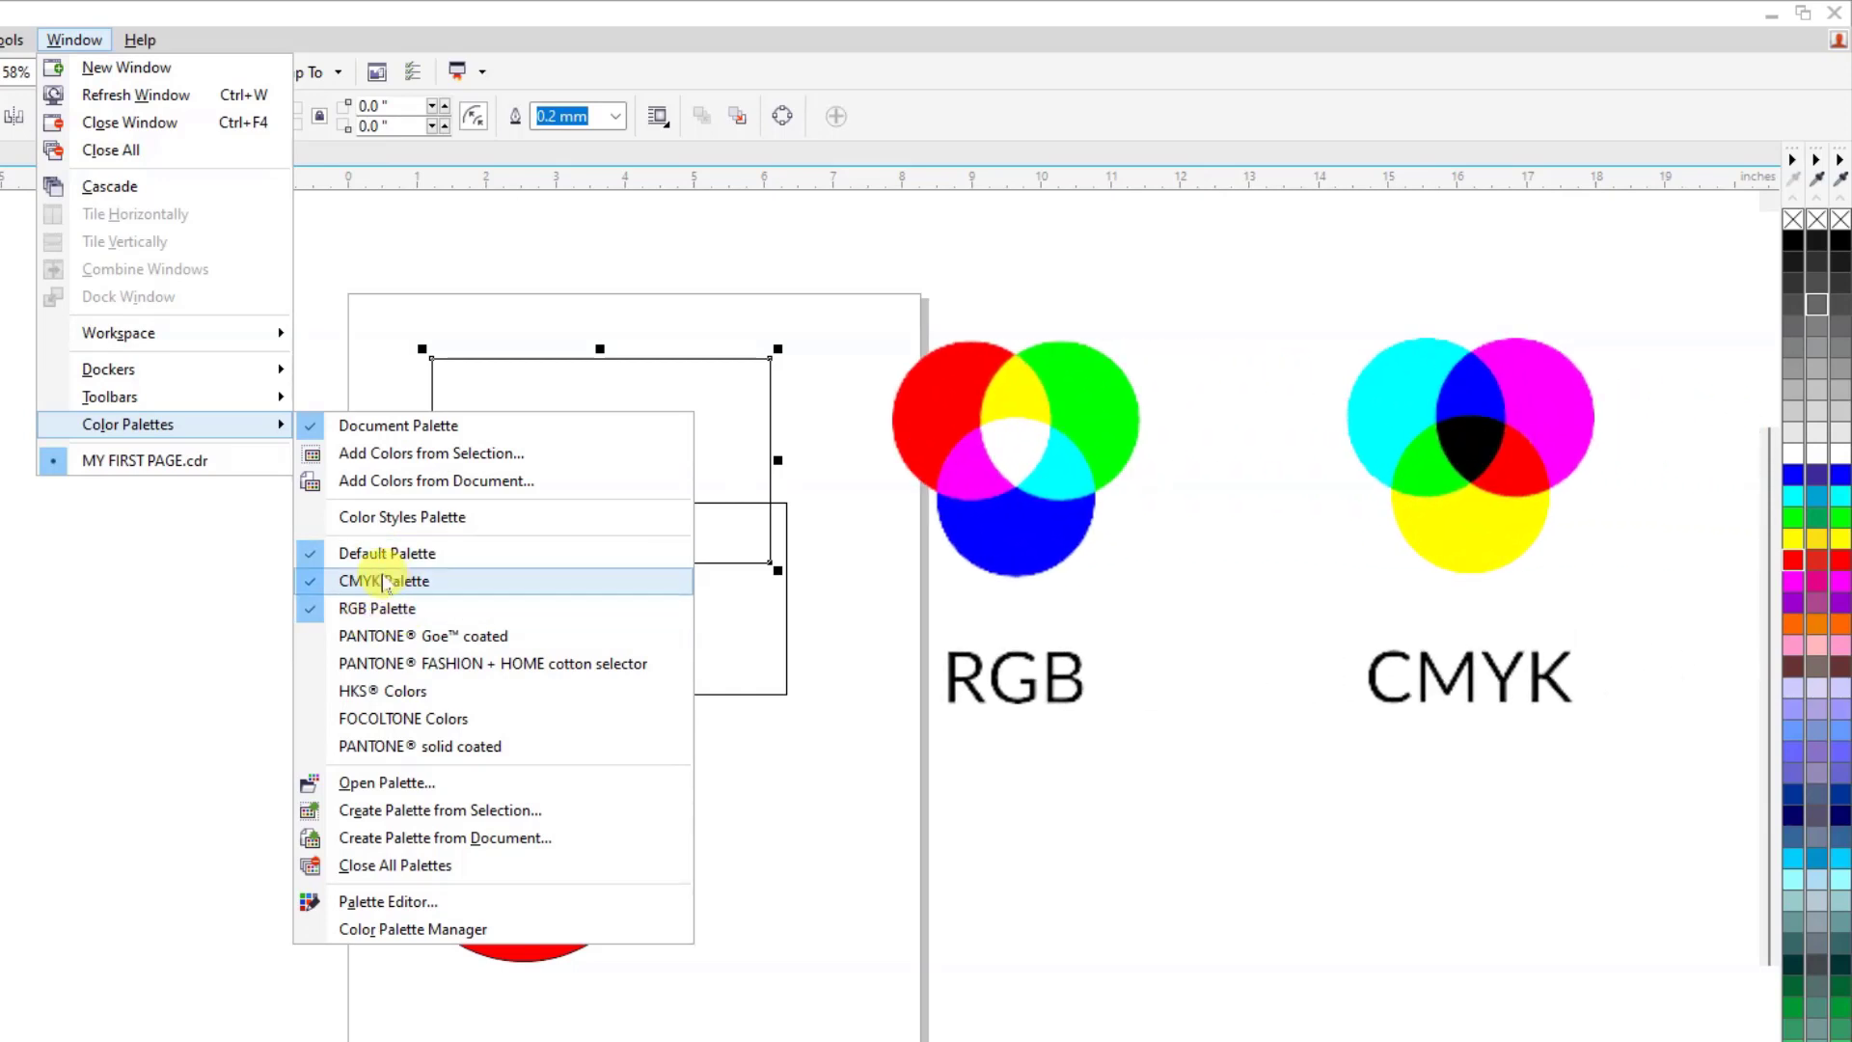
left_click(310, 552)
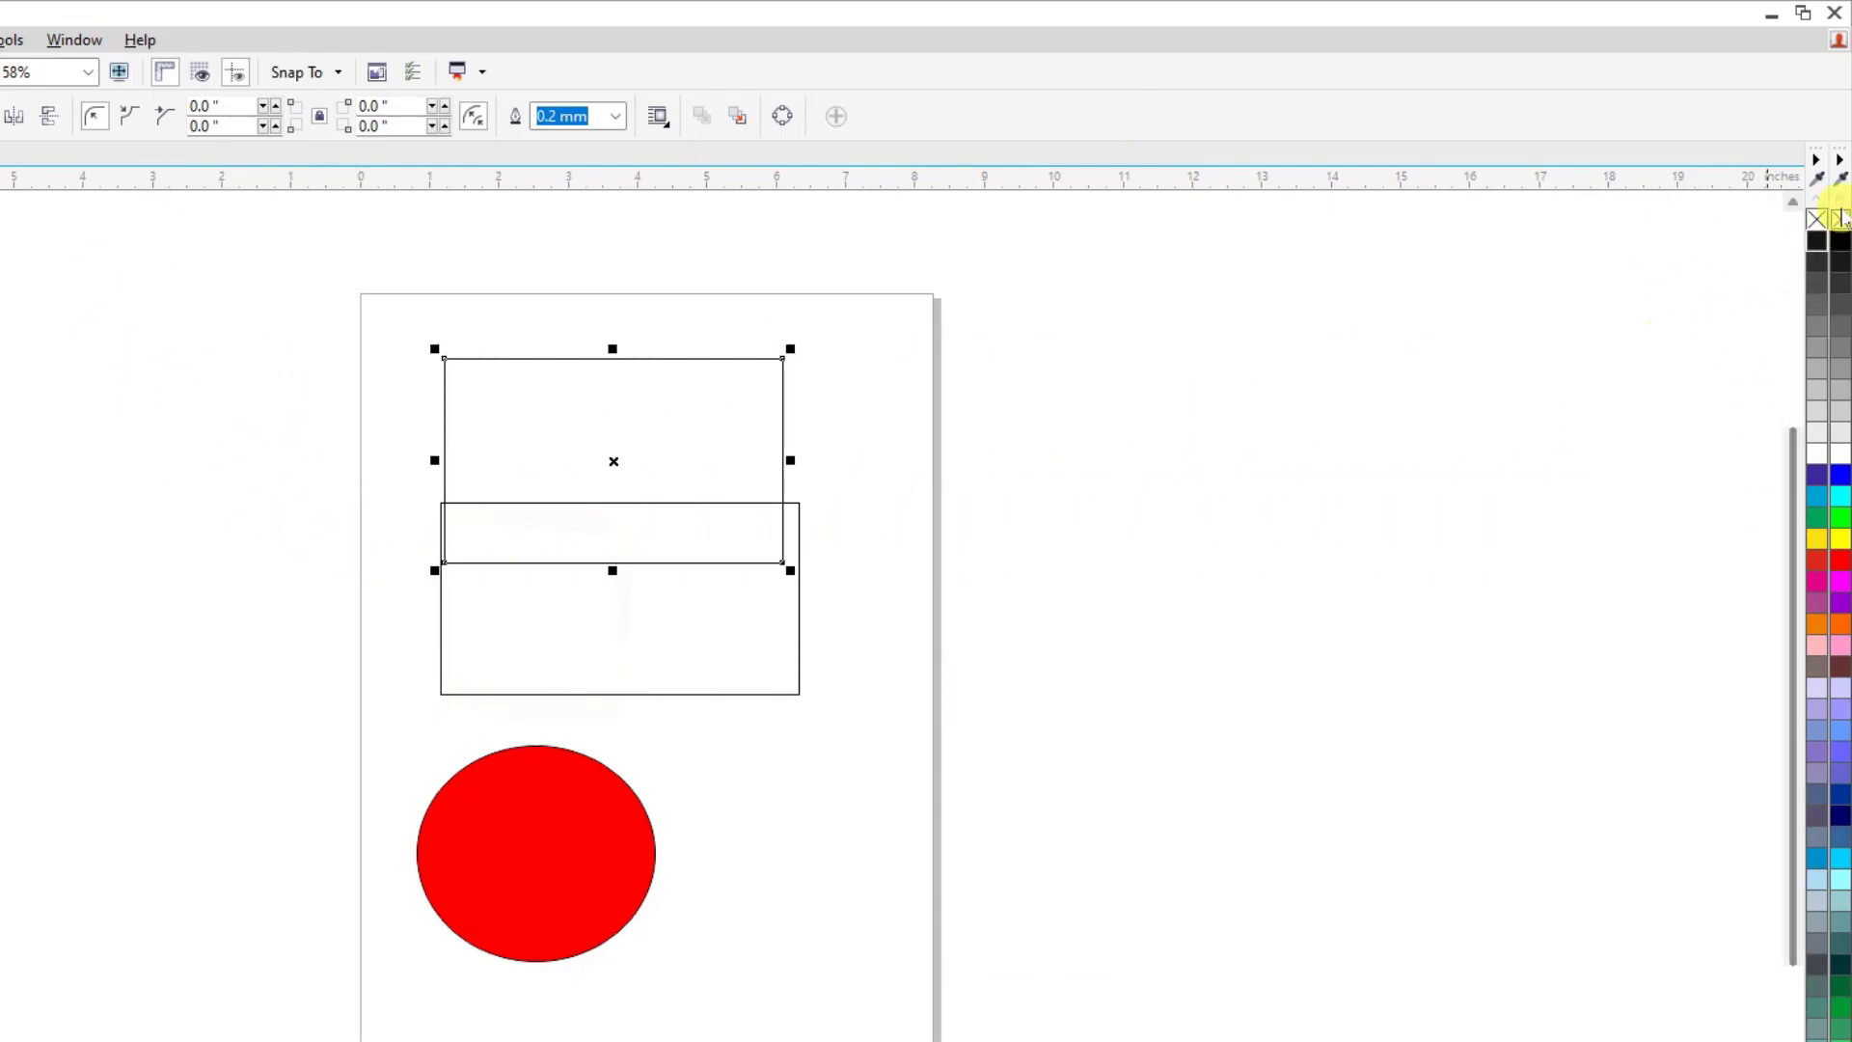
View the CMYK Palette's options, expand the palette to see all of its colors, and collapse it again.
left_click(1818, 162)
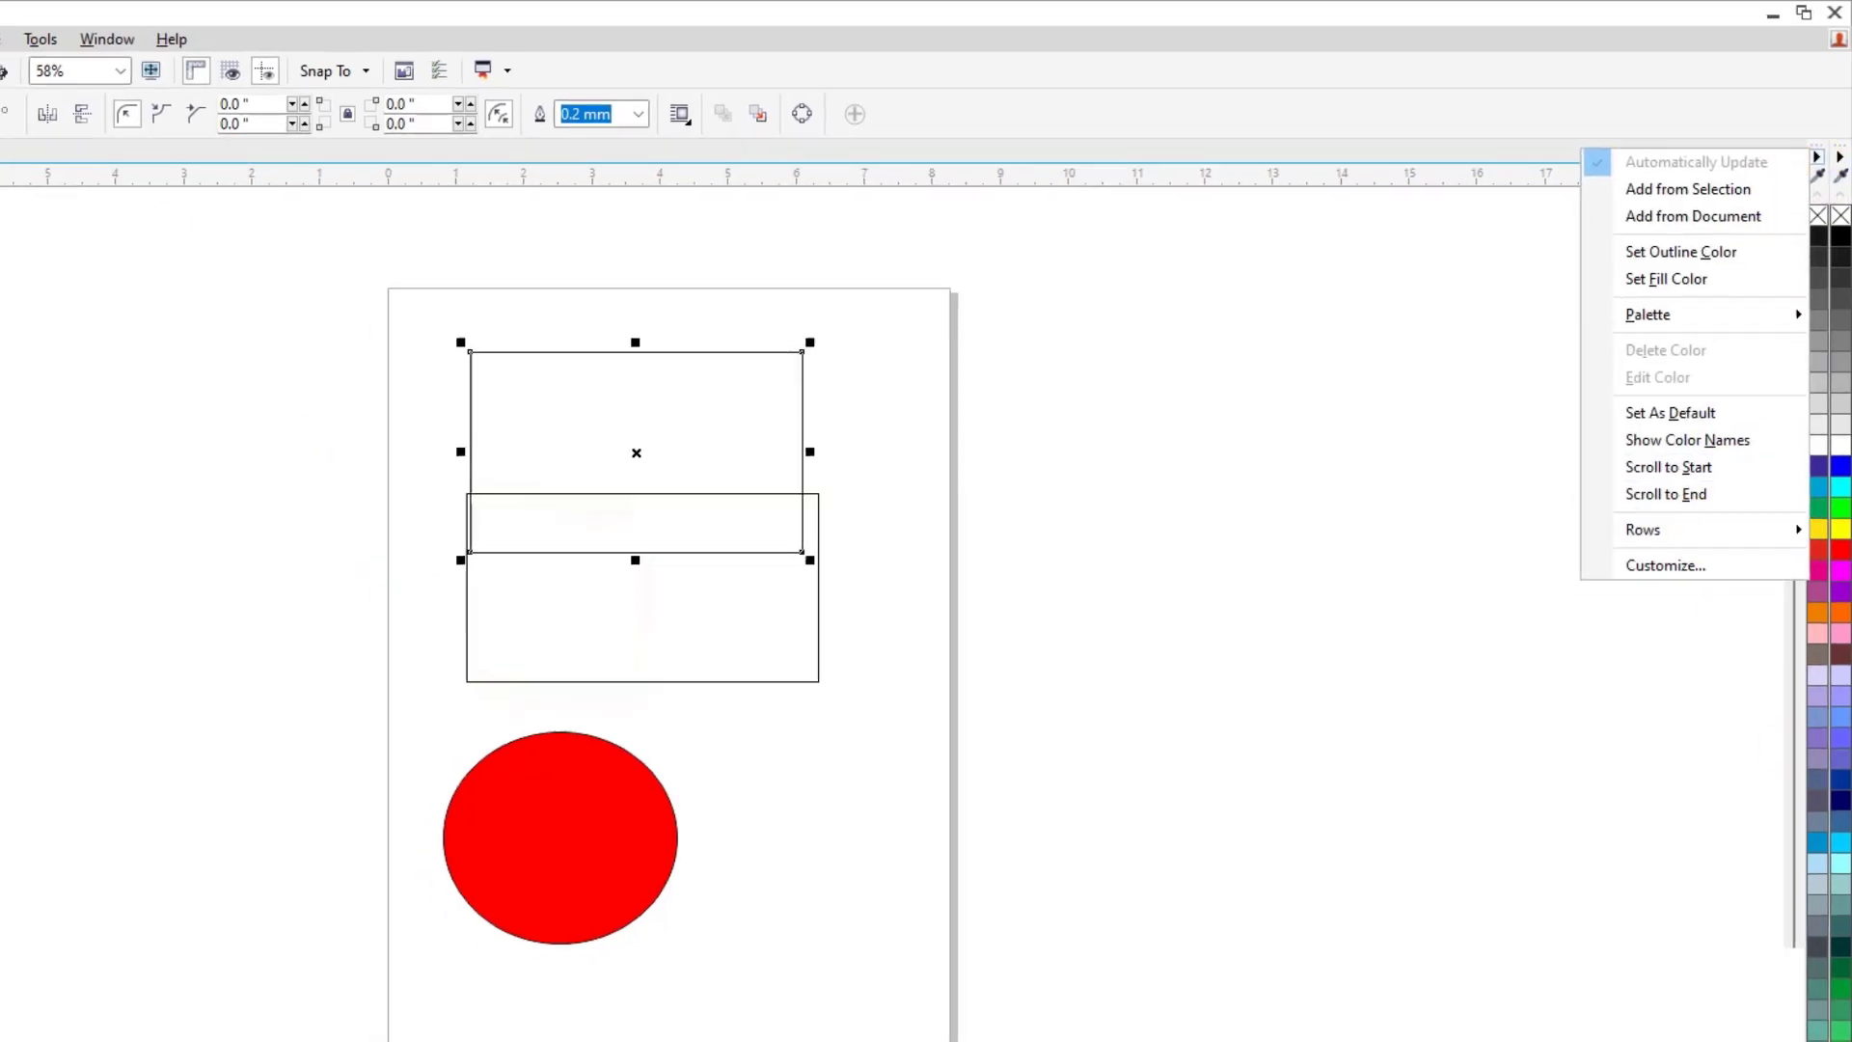
left_click(1825, 999)
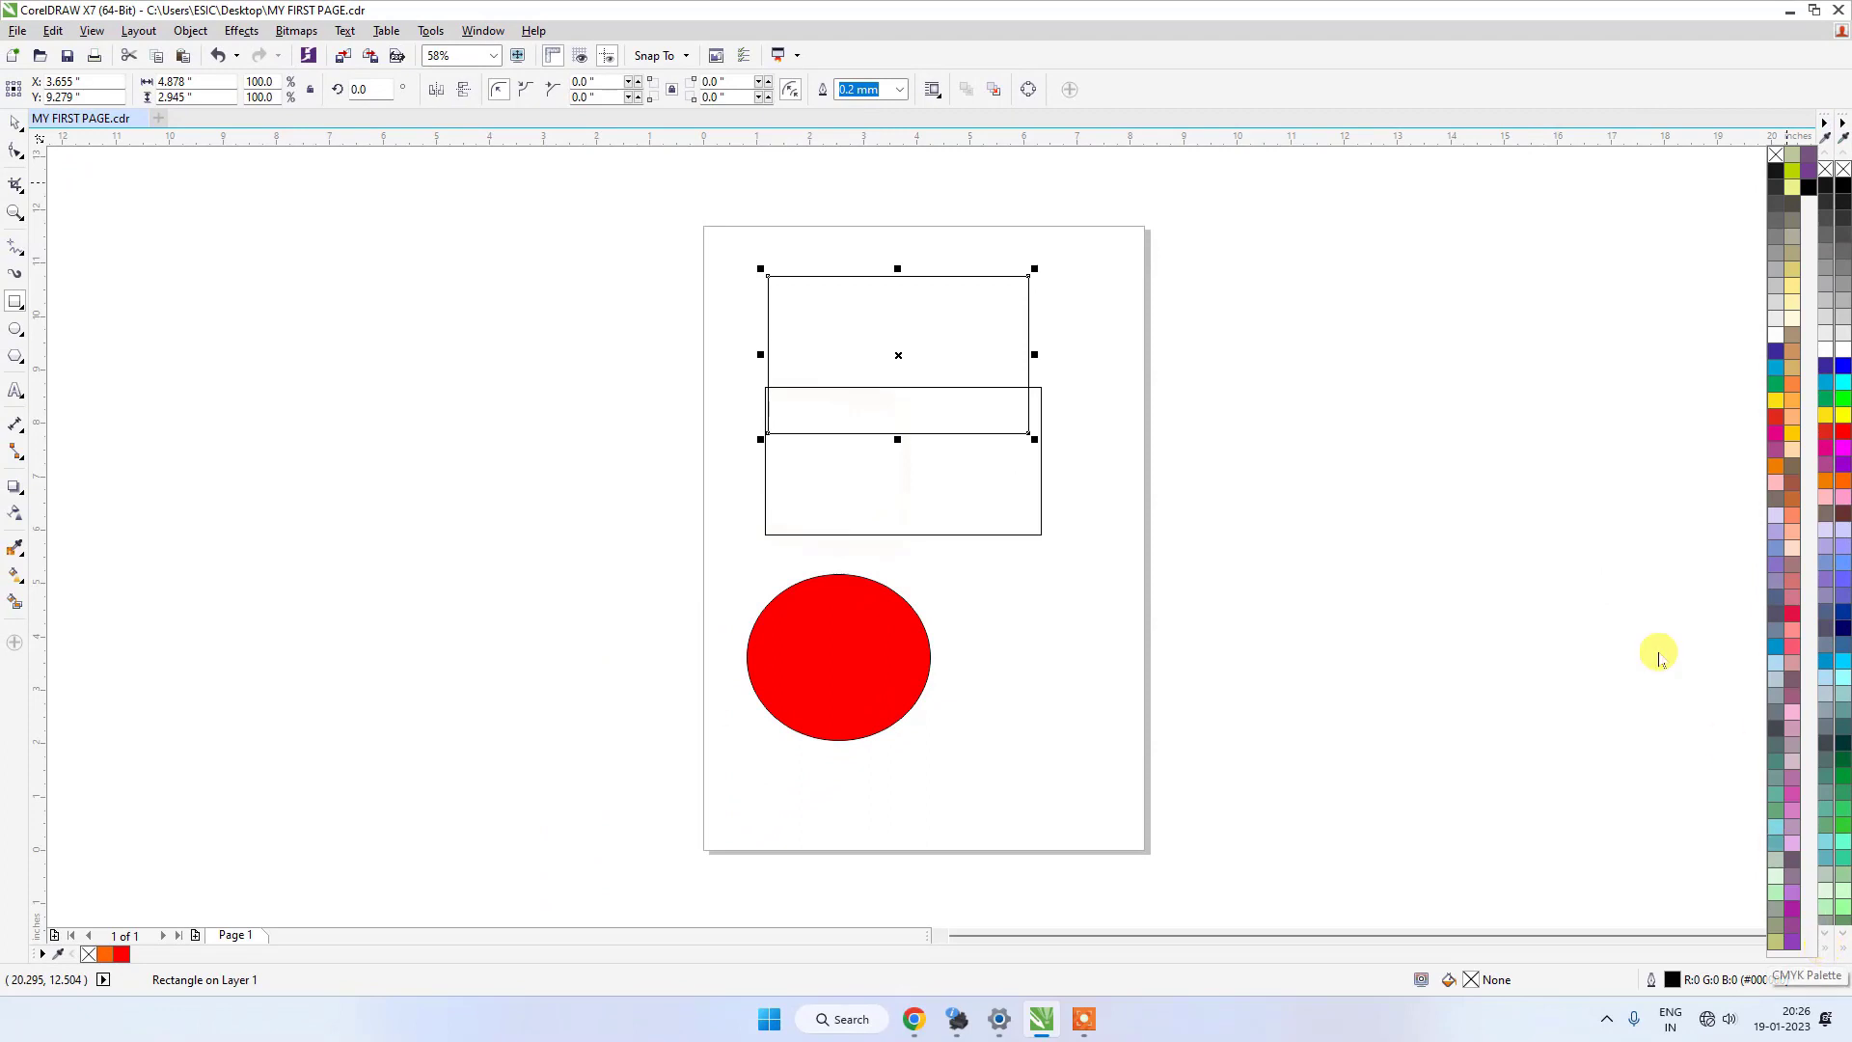
left_click(1610, 584)
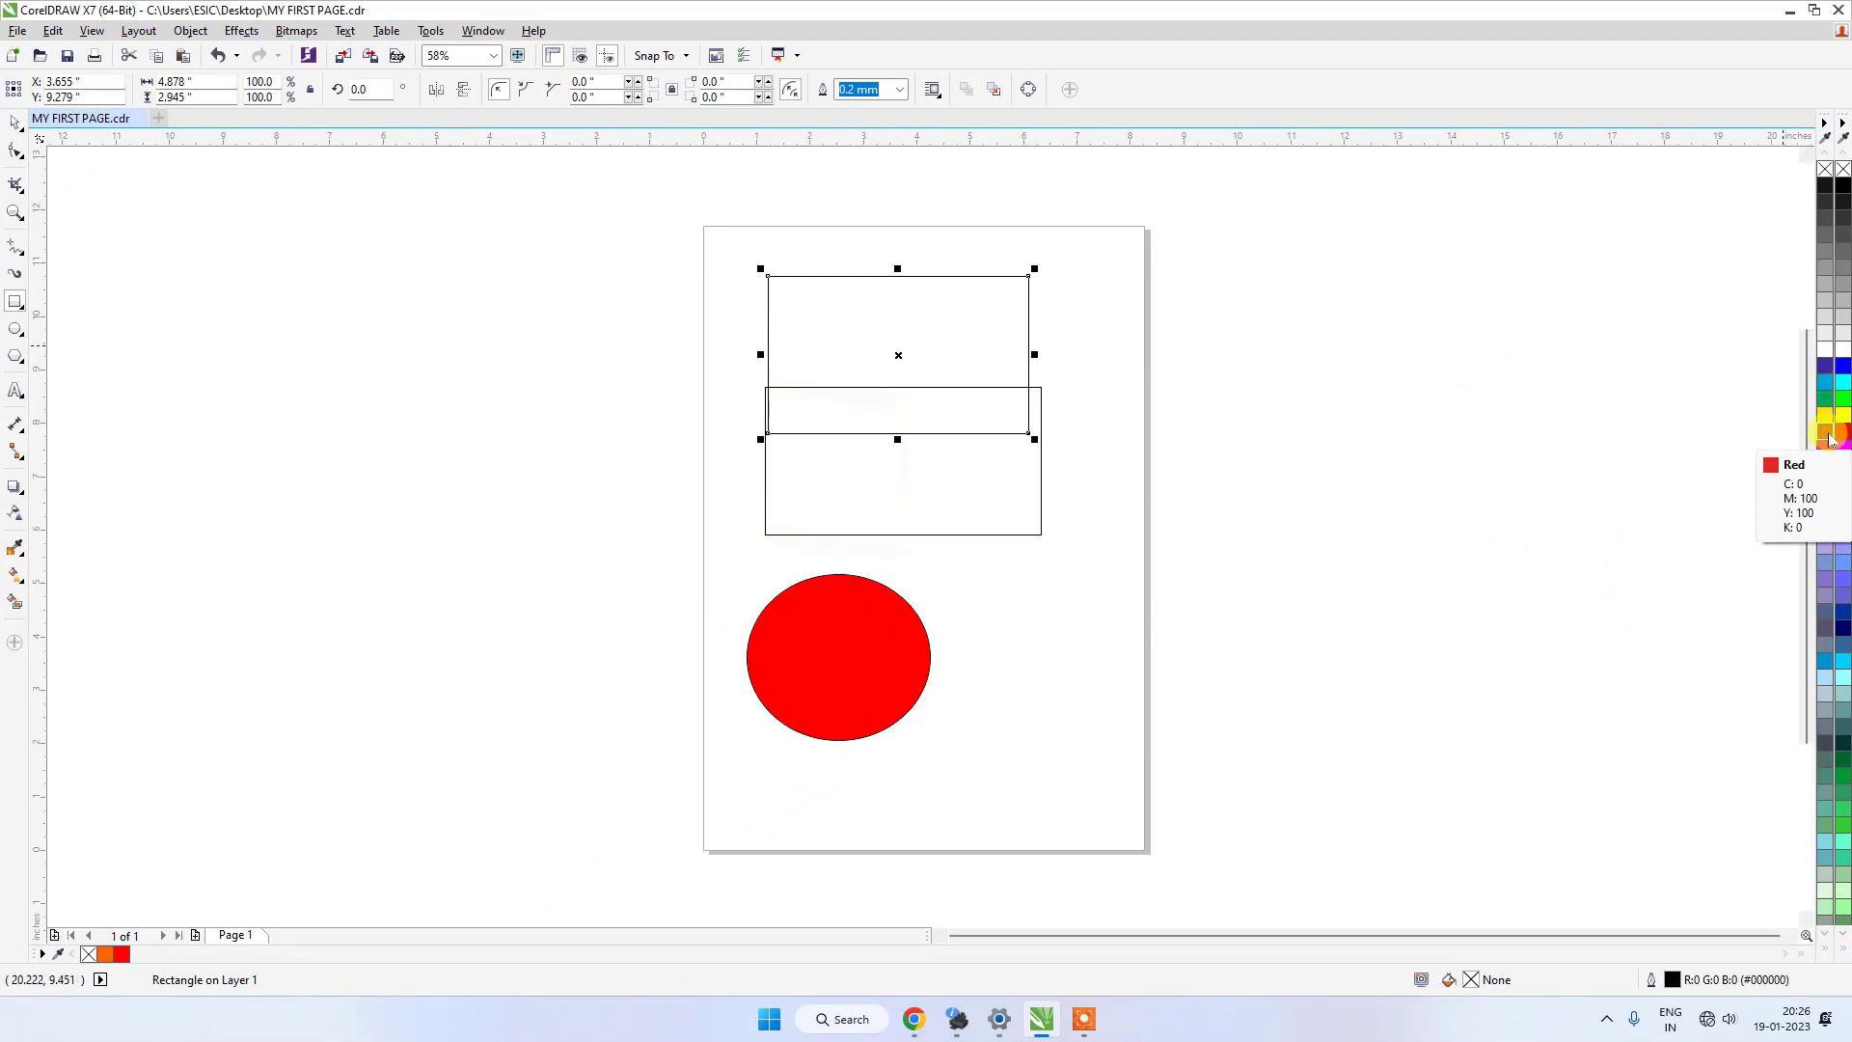
Fill the upper rectangle with Yellow from the CMYK Palette.
left_click_drag(1830, 440, 1783, 467)
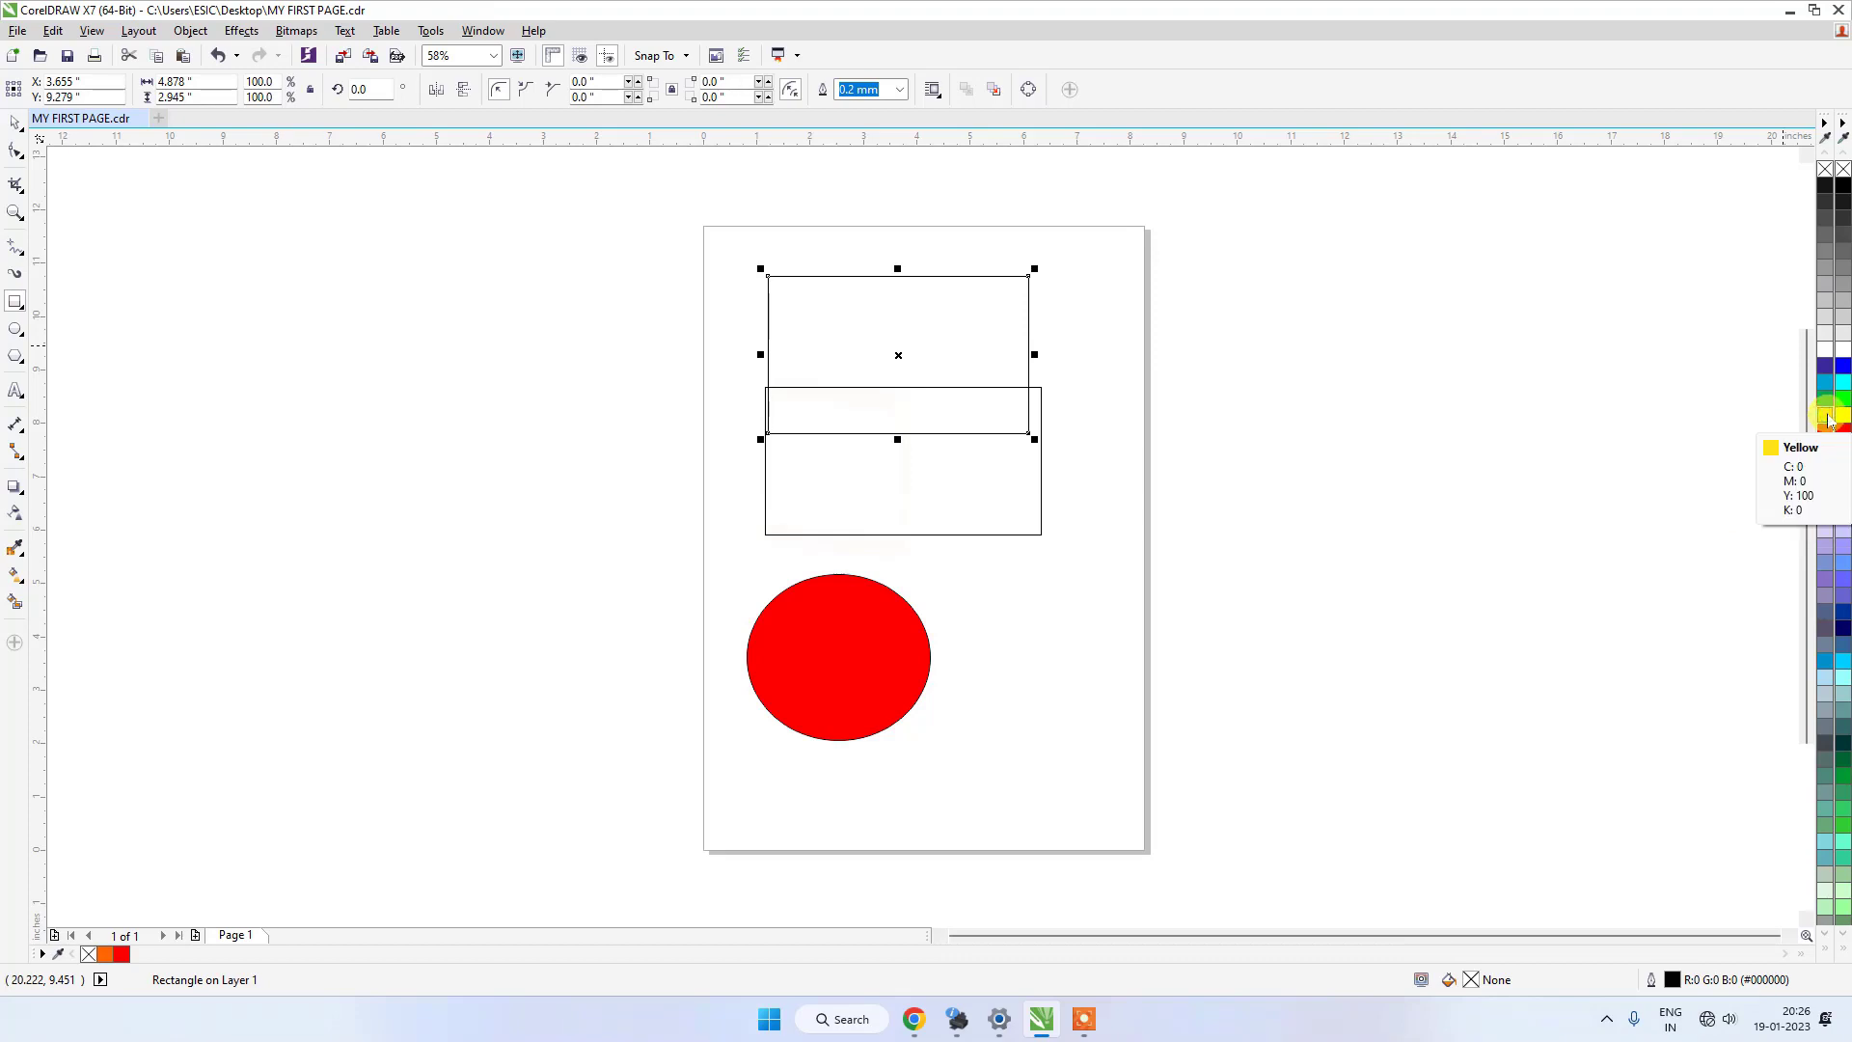
left_click_drag(1828, 418, 1807, 422)
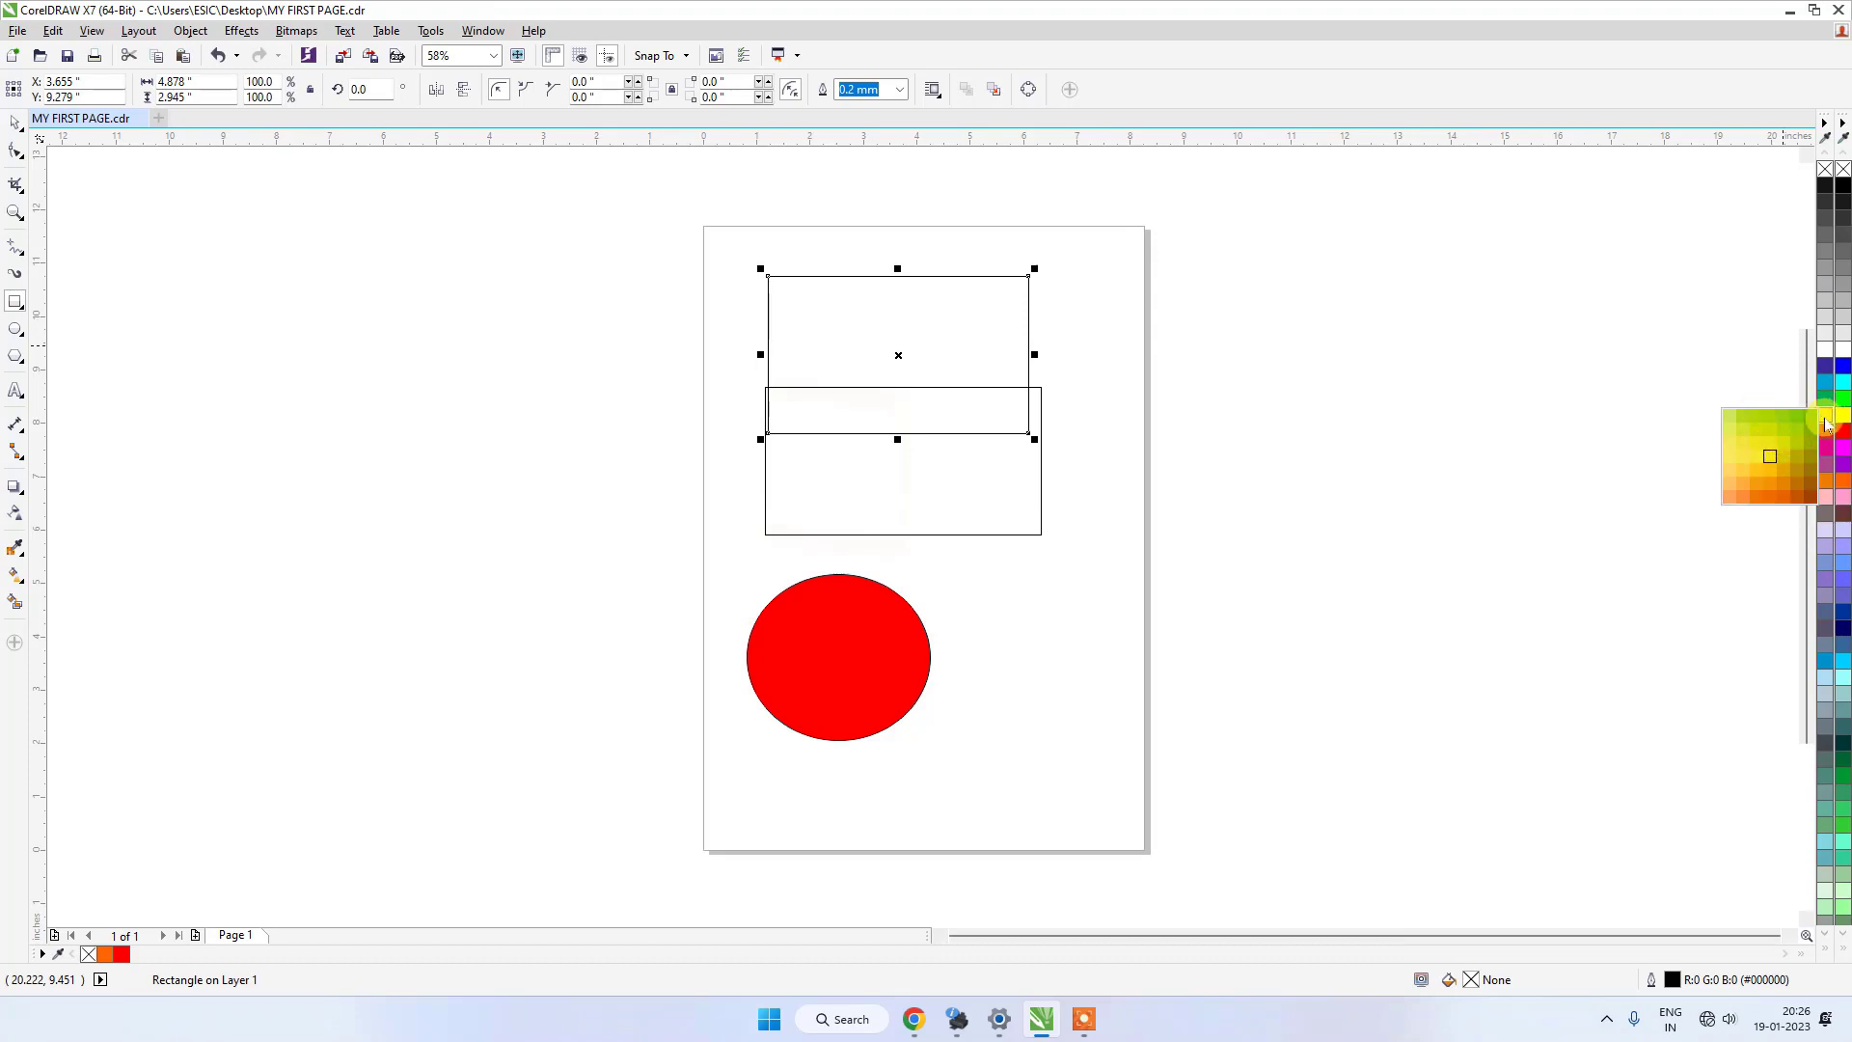
left_click(1828, 420)
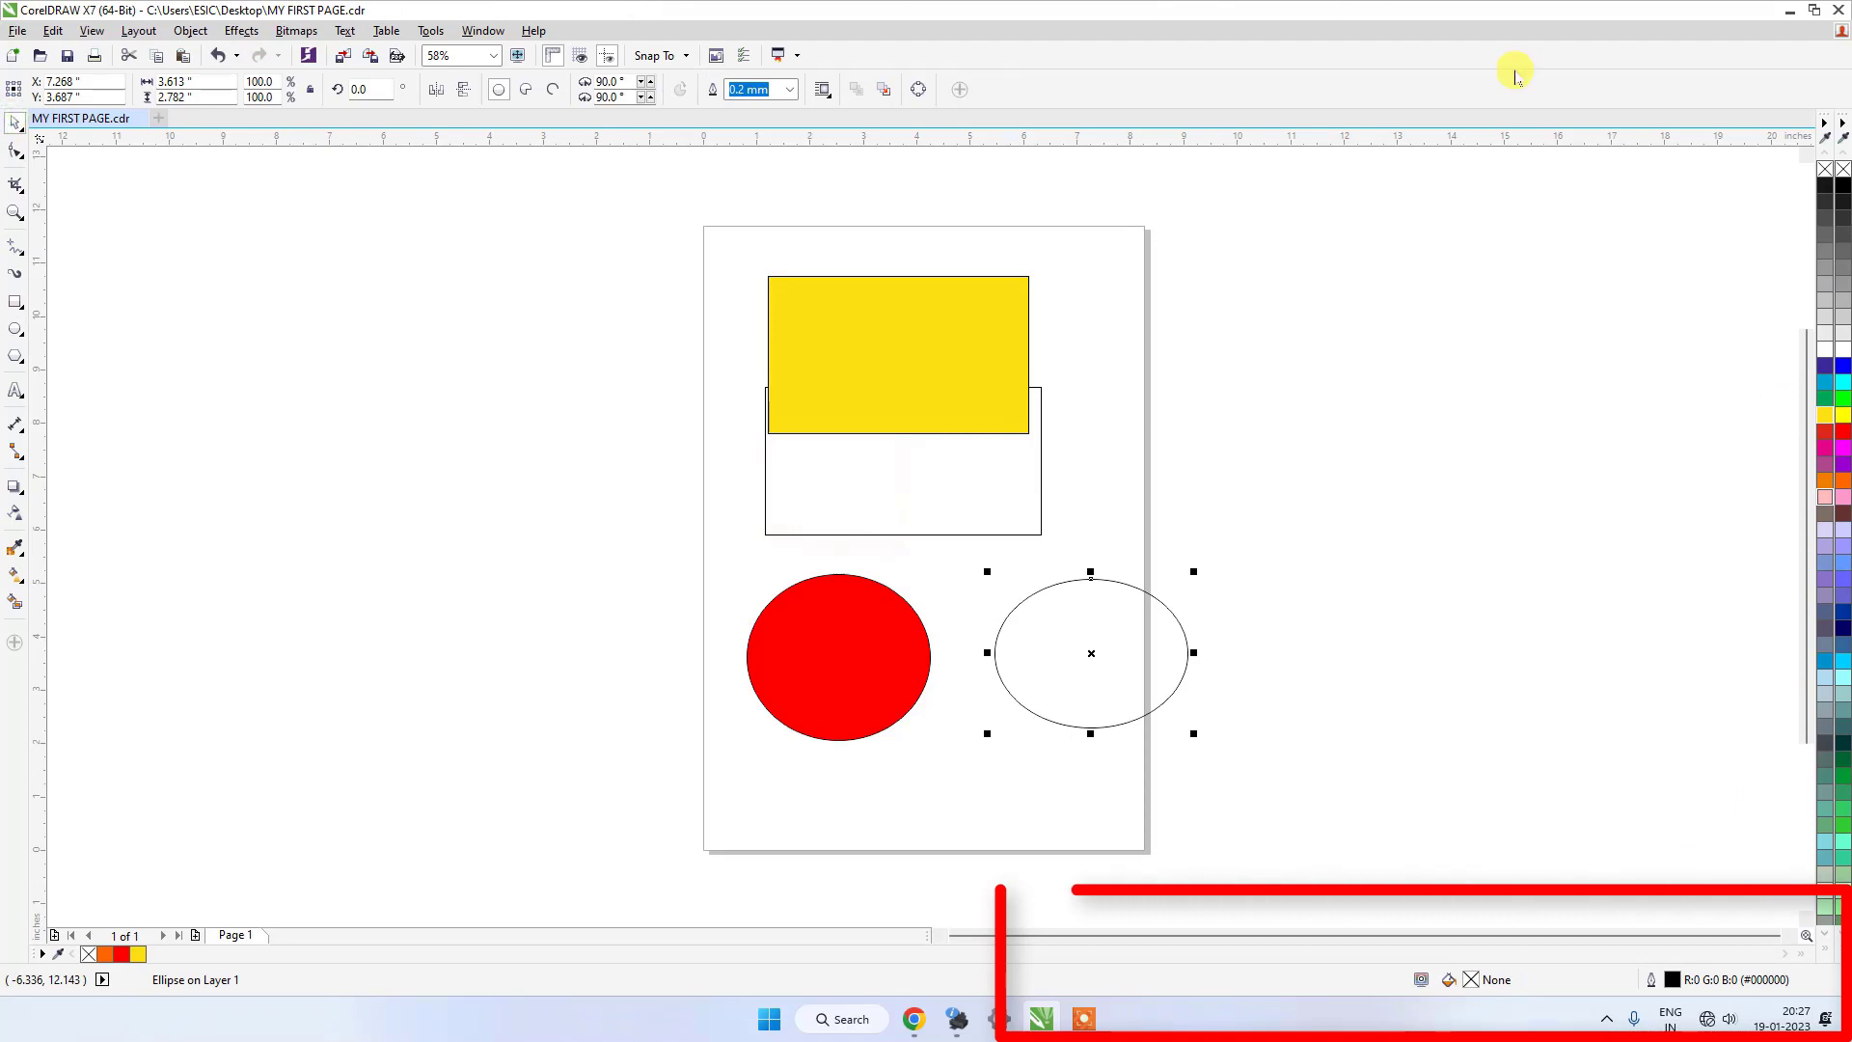
Fill the red ellipse with Red from the CMYK Palette and the unfilled ellipse with Red from the RGB Palette.
left_click(873, 632)
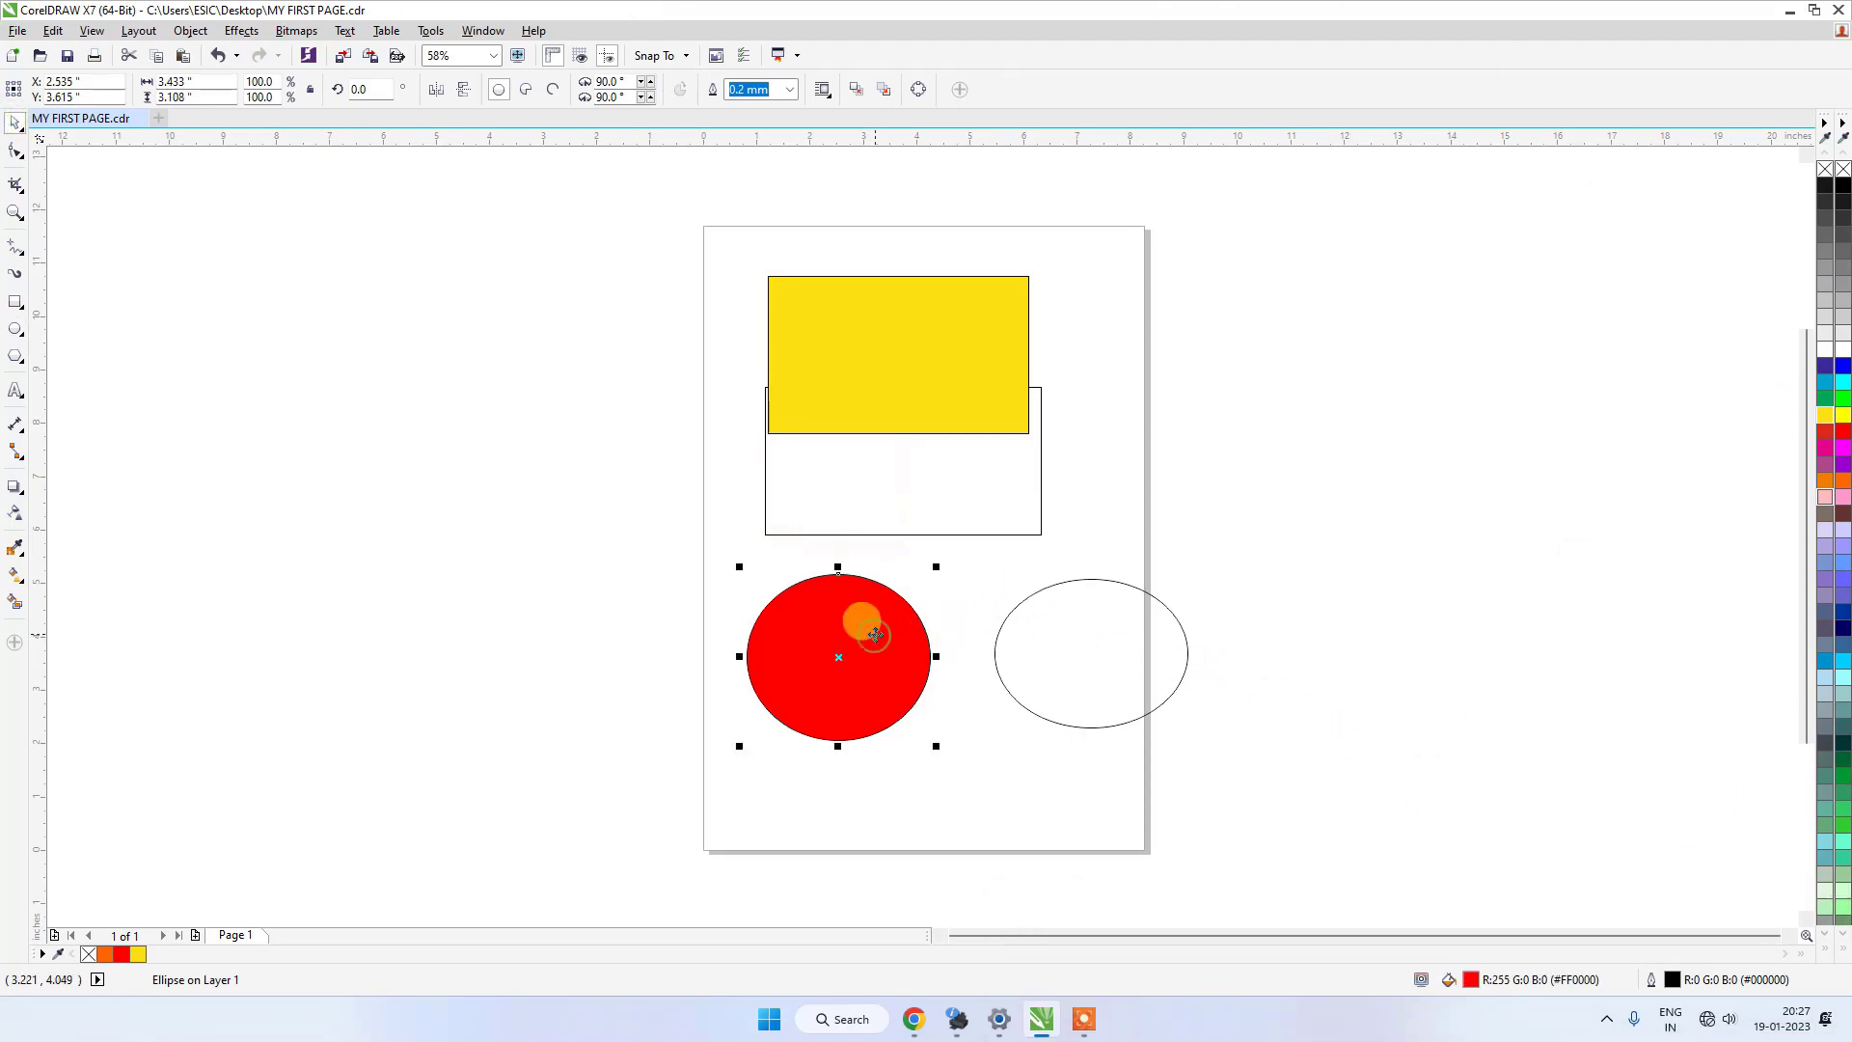
left_click(1832, 439)
left_click(1125, 628)
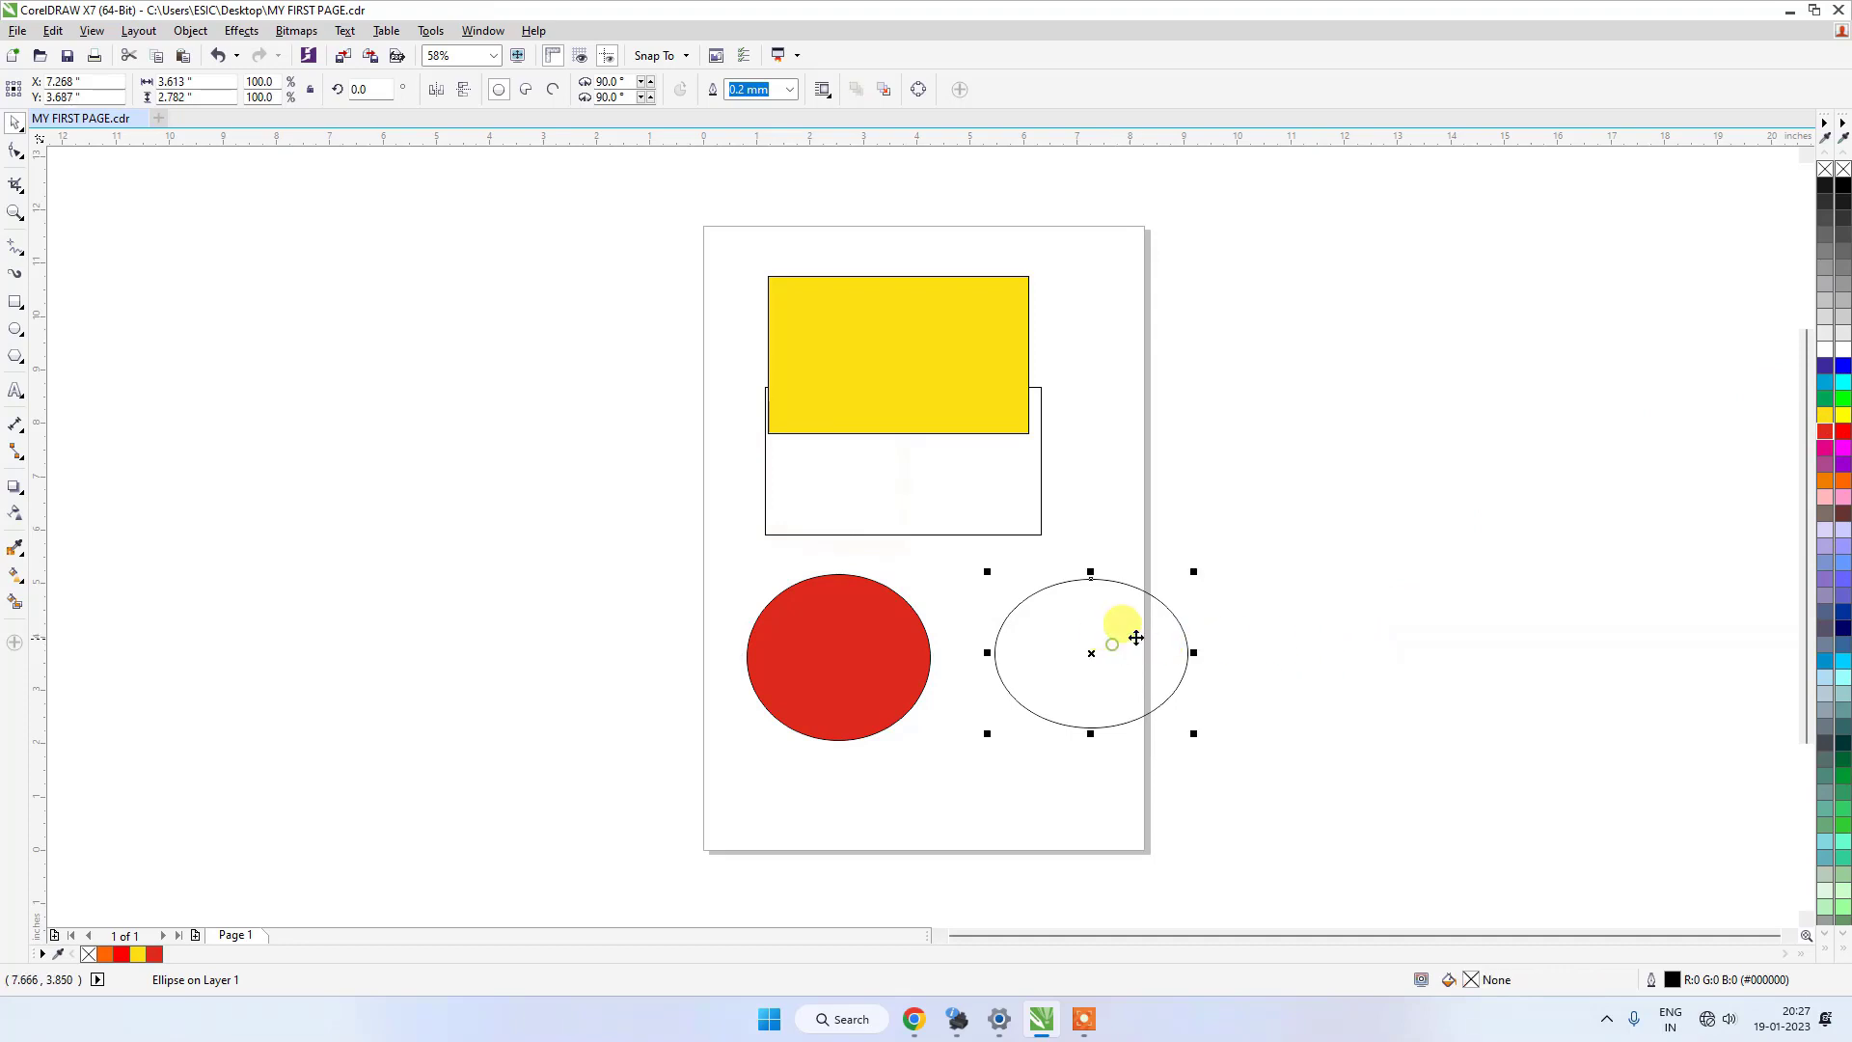
left_click(1843, 436)
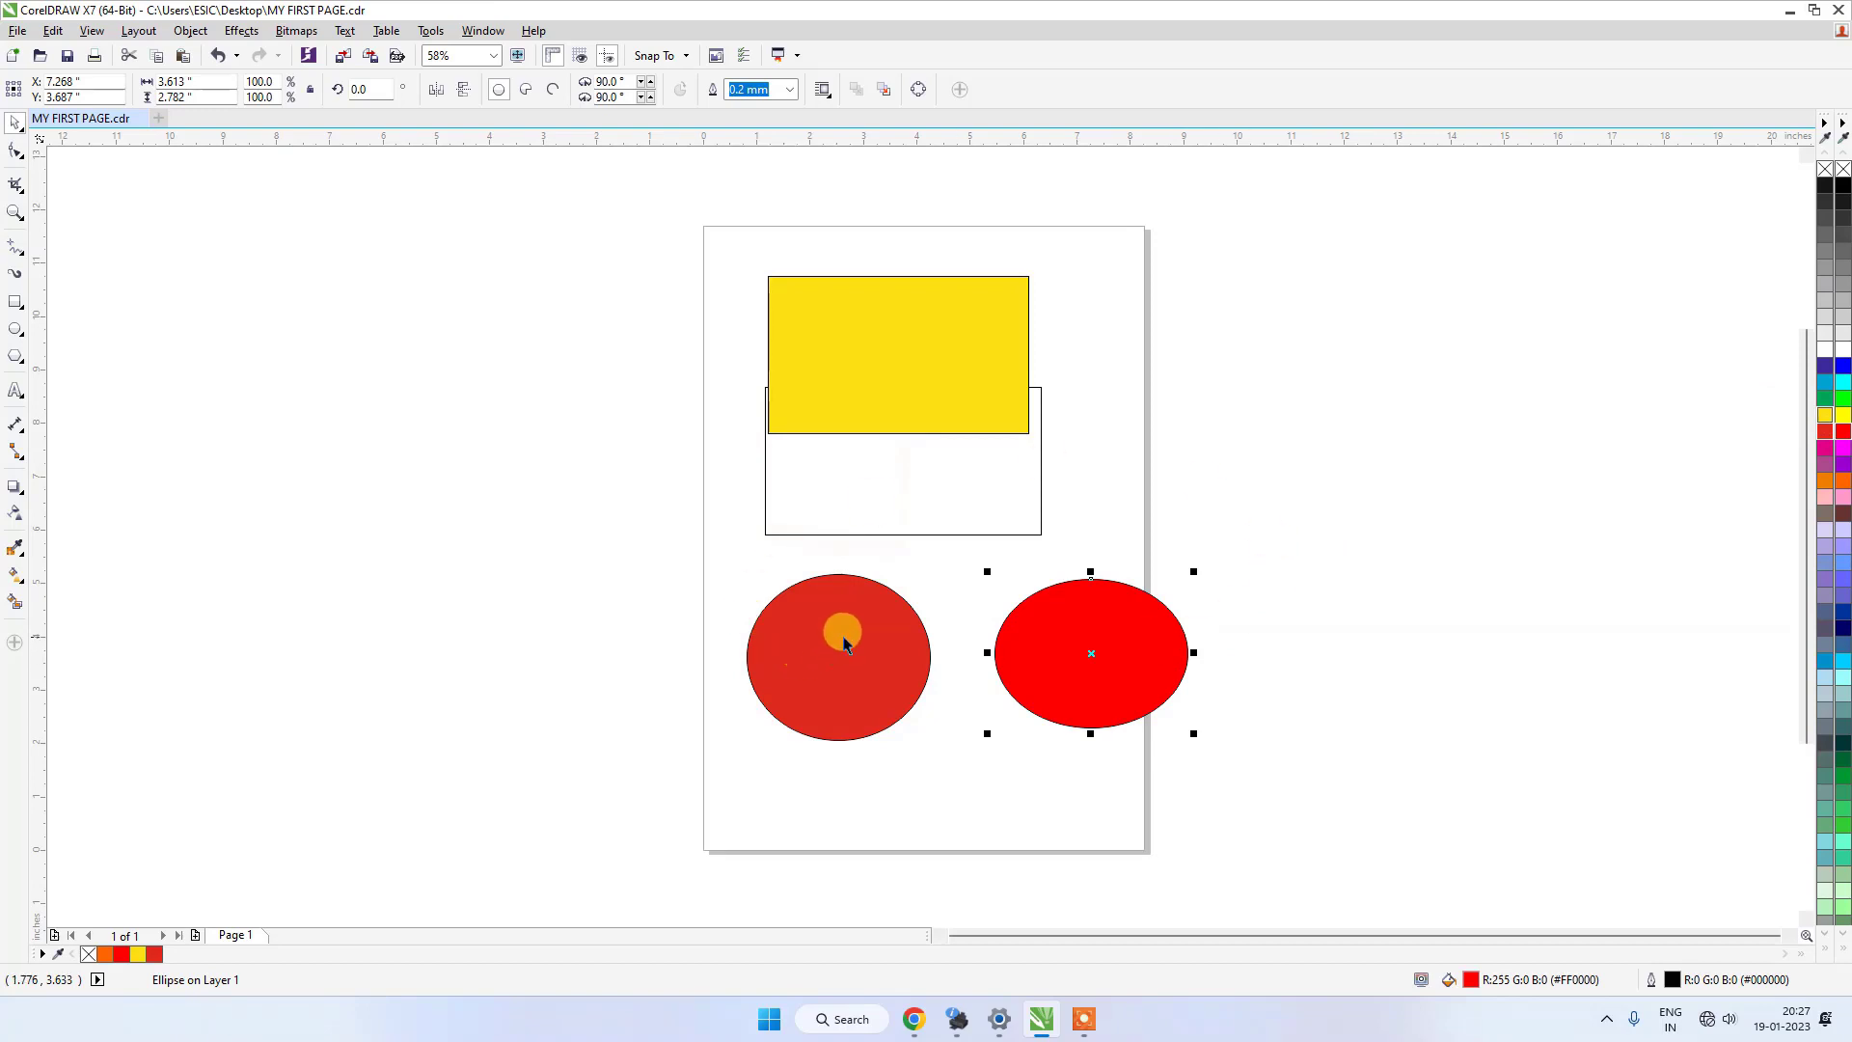
Move the two ellipses side by side, with centers at about X 2.7, Y 4.1 and X 6.4, Y 4.1 inches.
left_click_drag(1082, 632, 1035, 609)
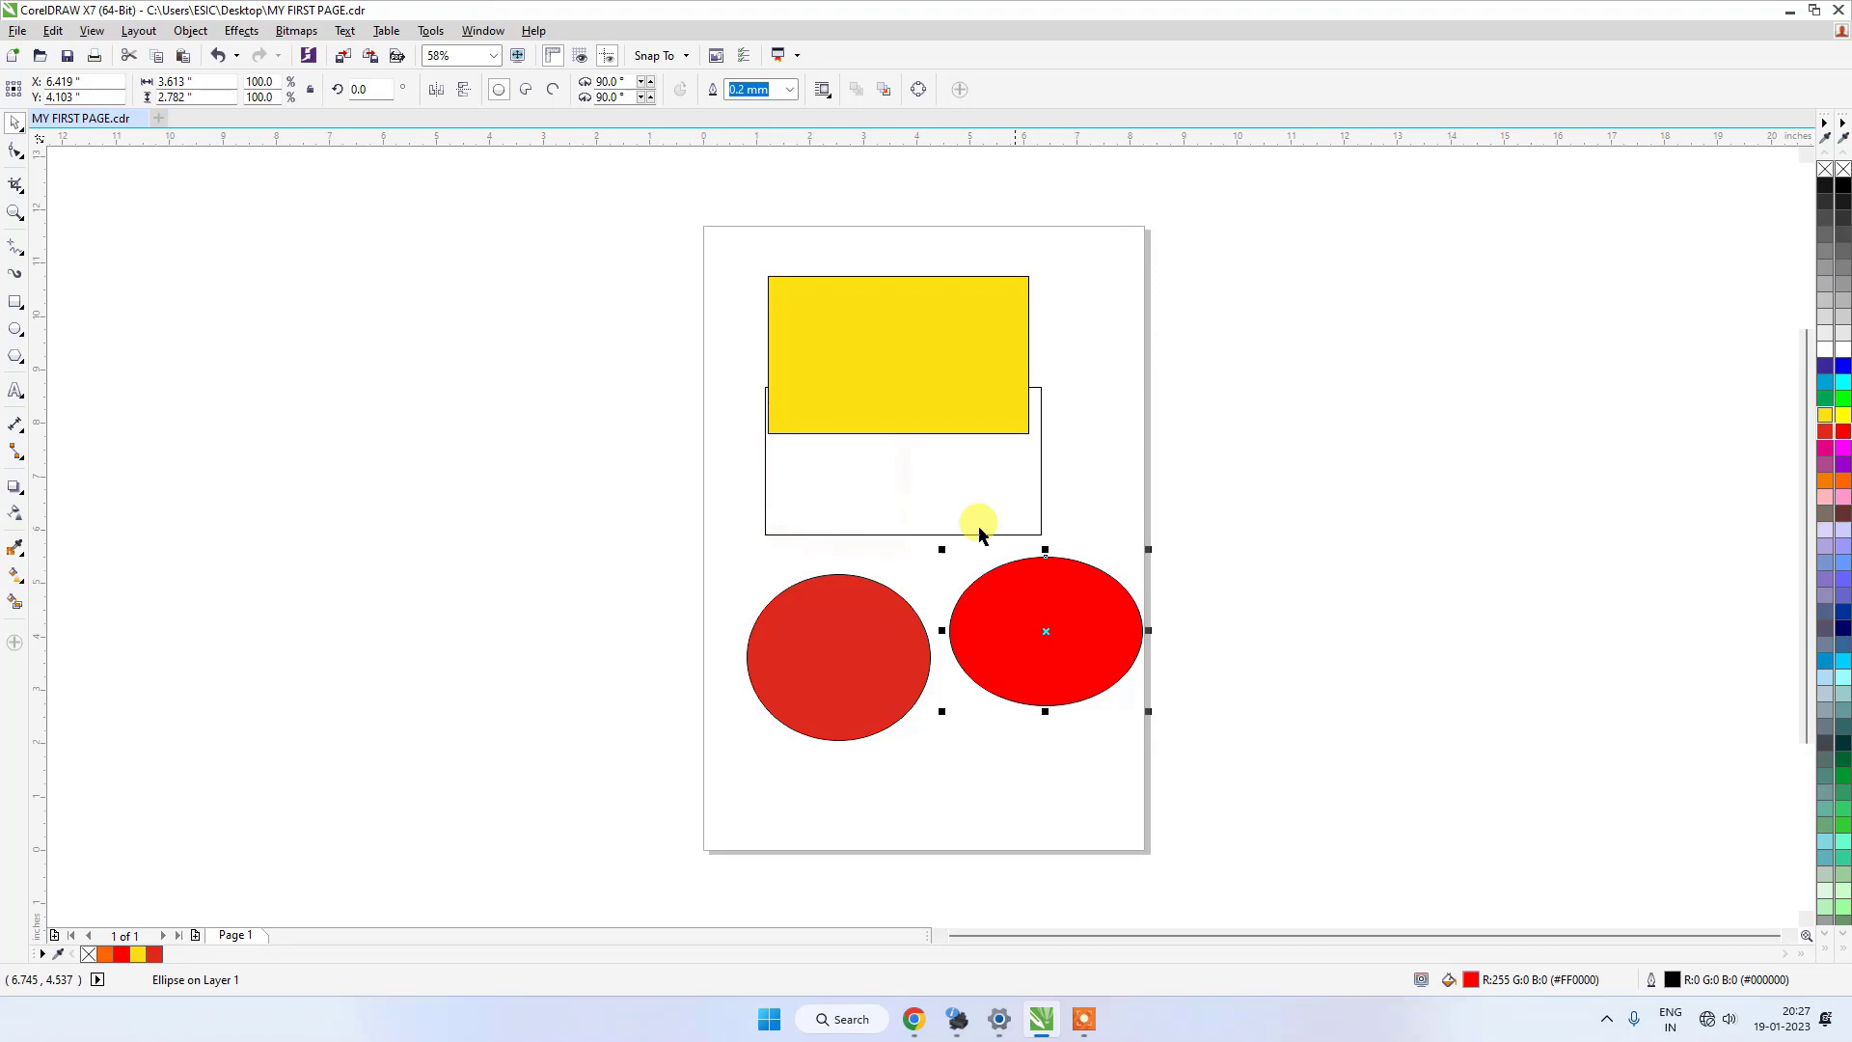
left_click(818, 627)
left_click_drag(819, 627, 850, 633)
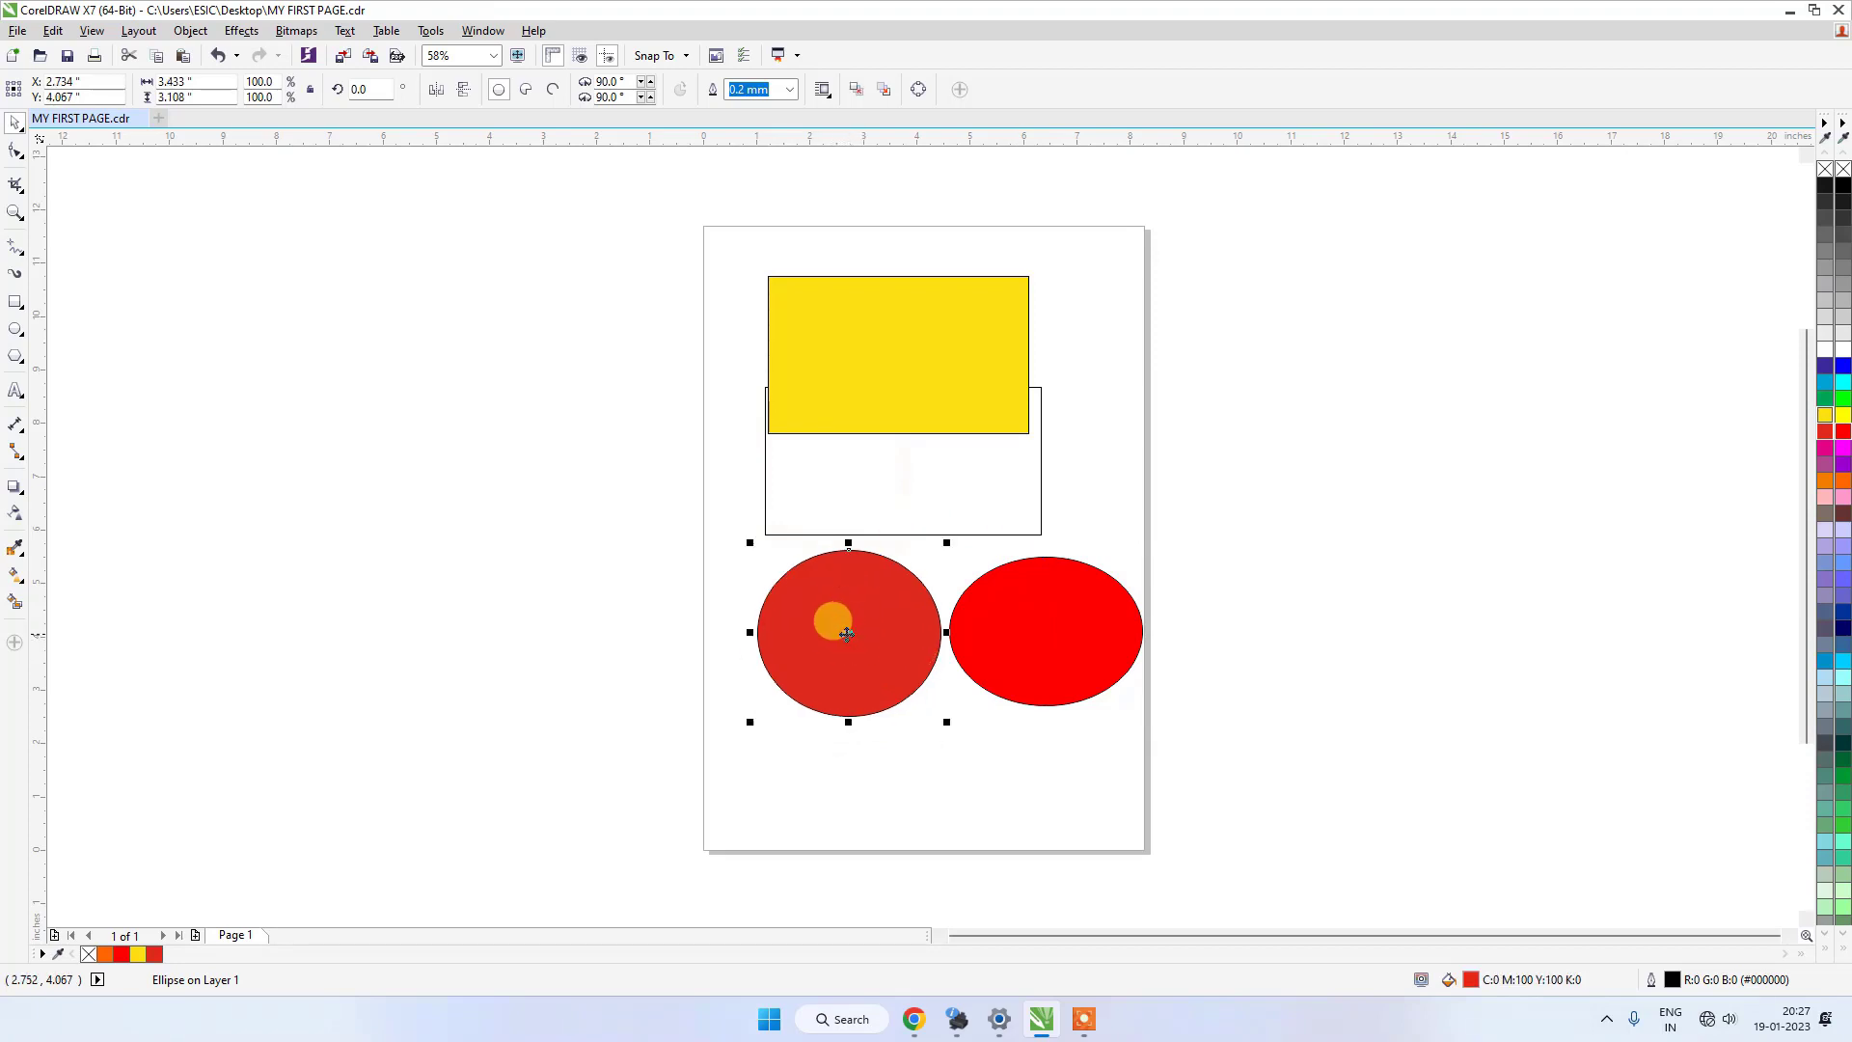
Compare the fill color values of the RGB red and CMYK red ellipses.
left_click(1029, 614)
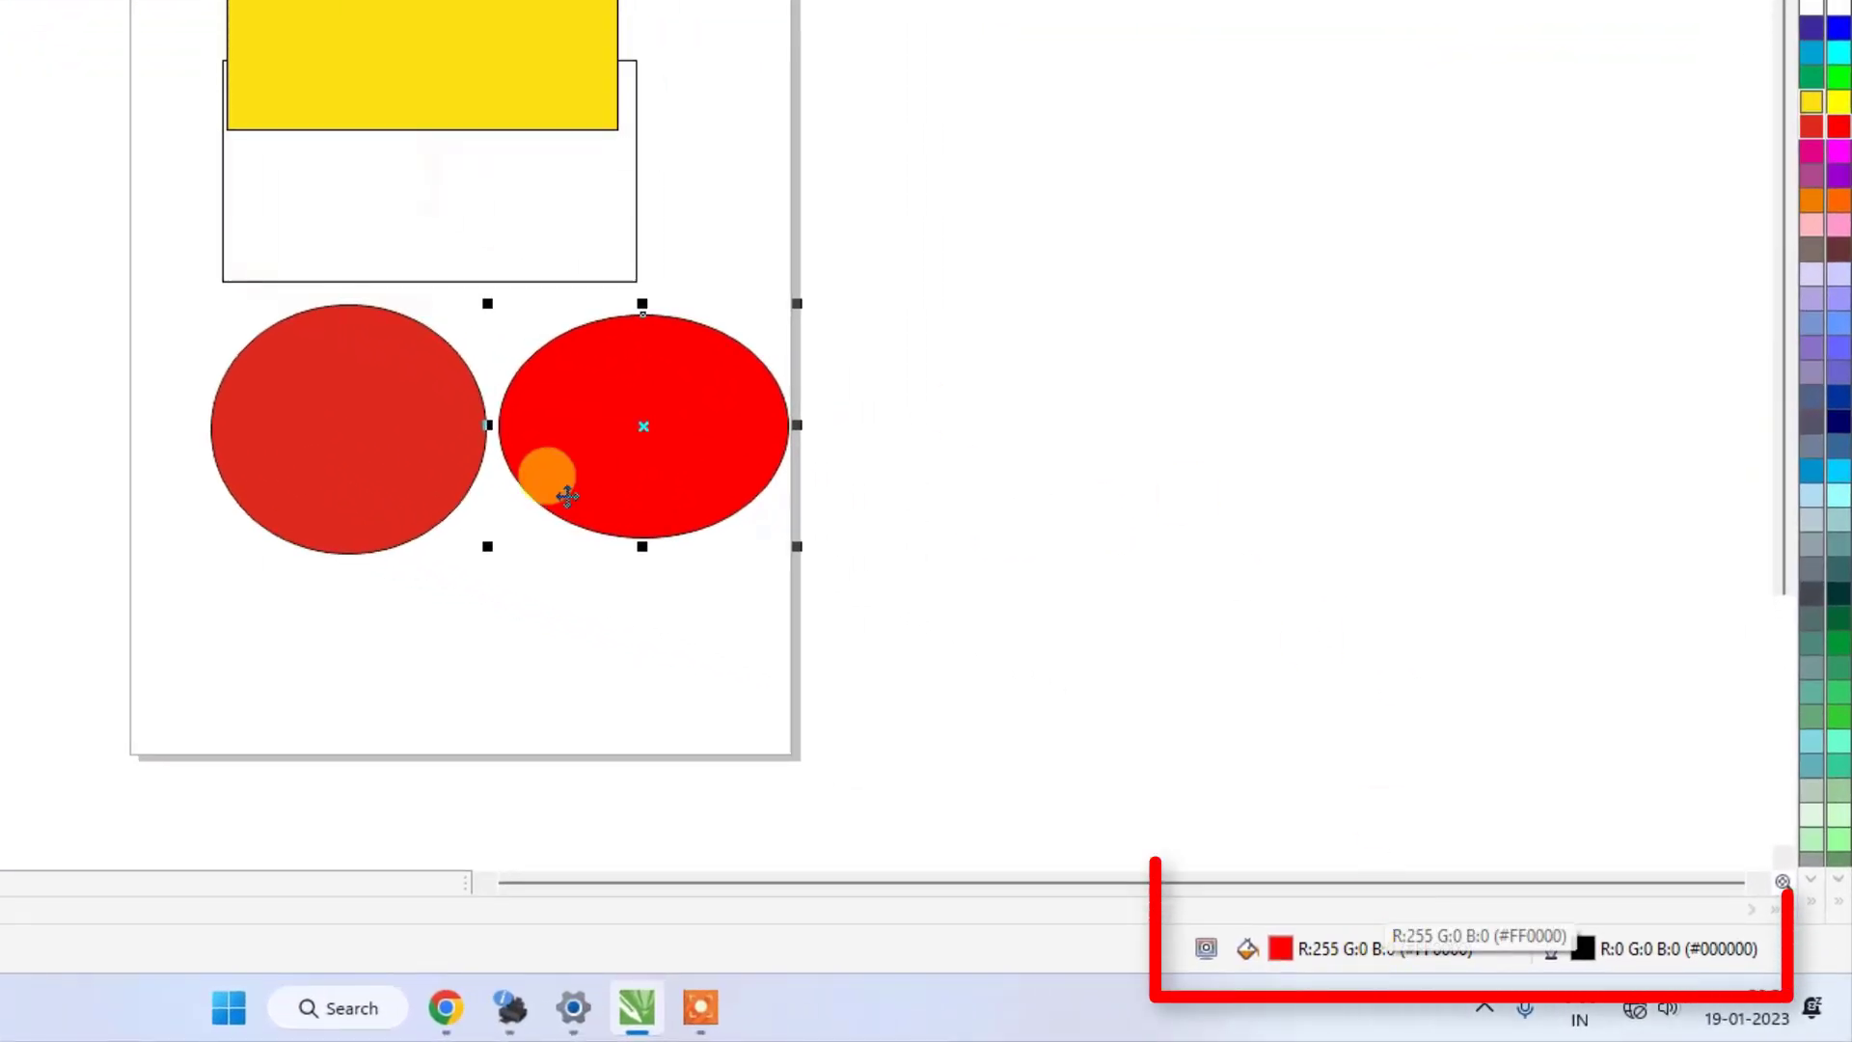
left_click(328, 420)
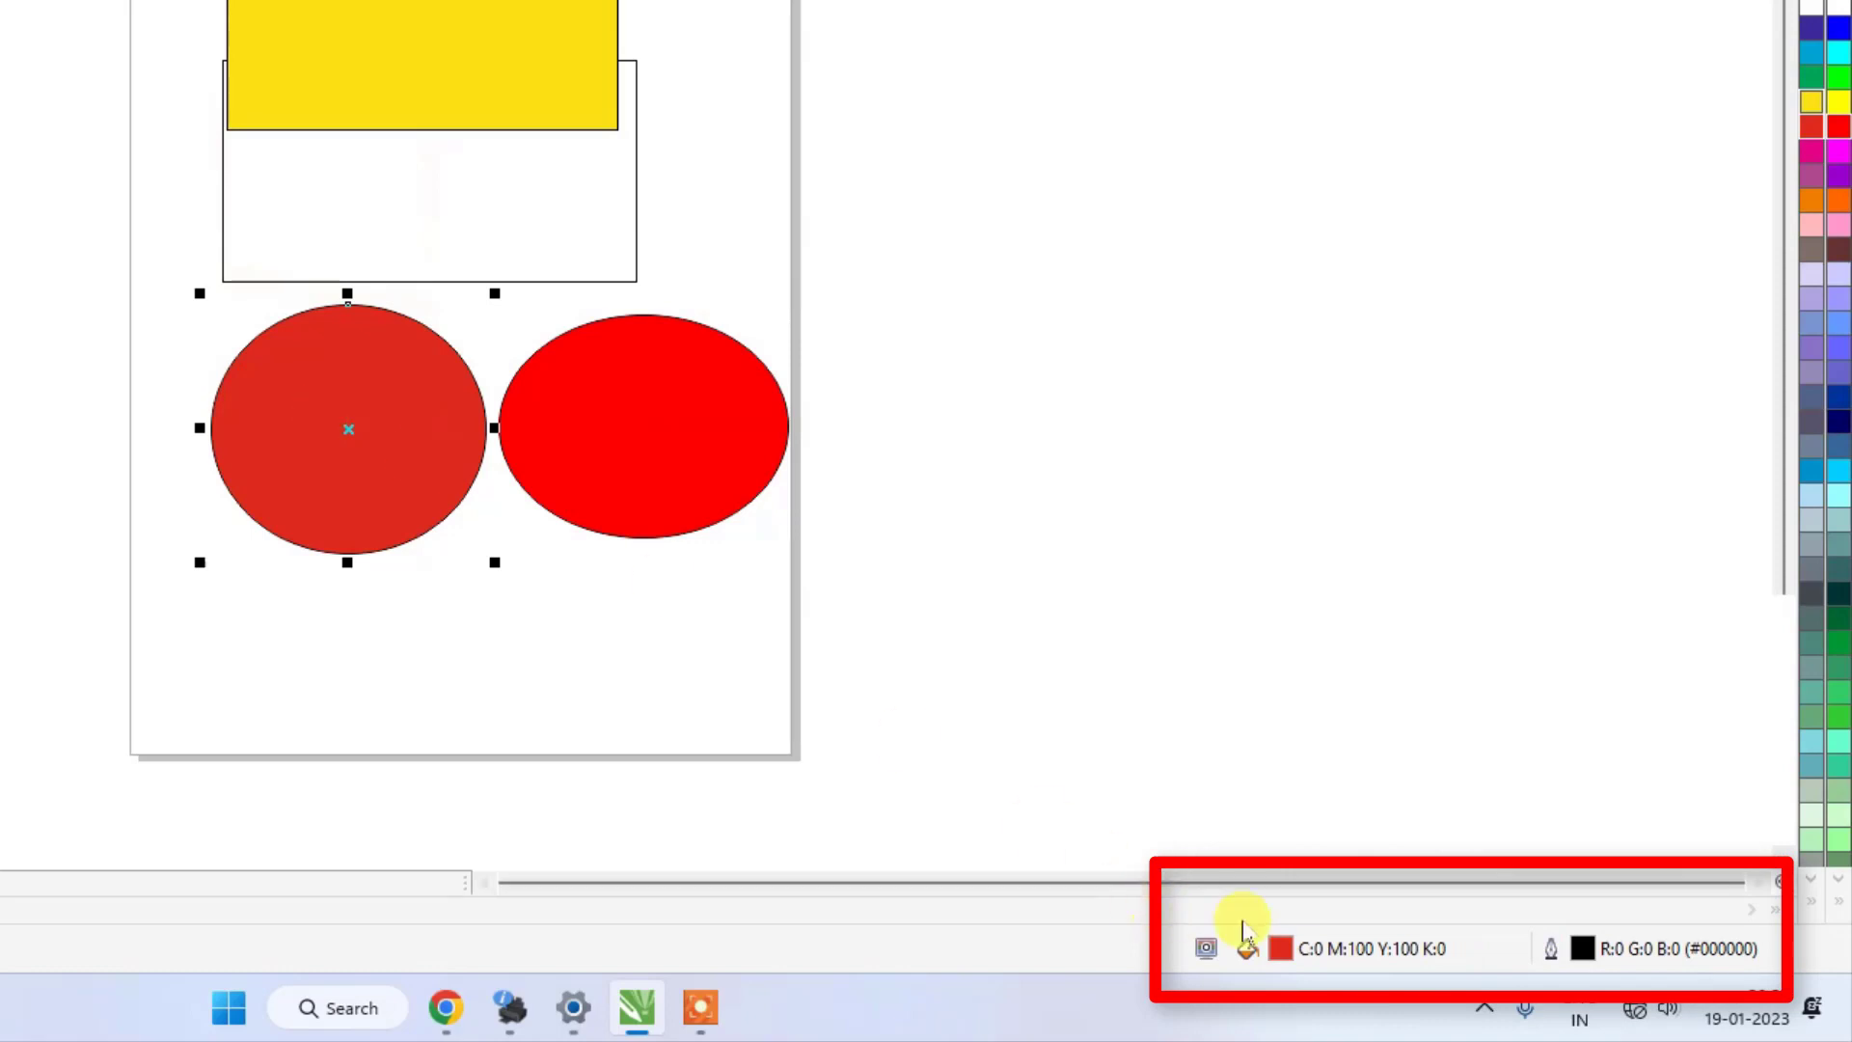
left_click(589, 402)
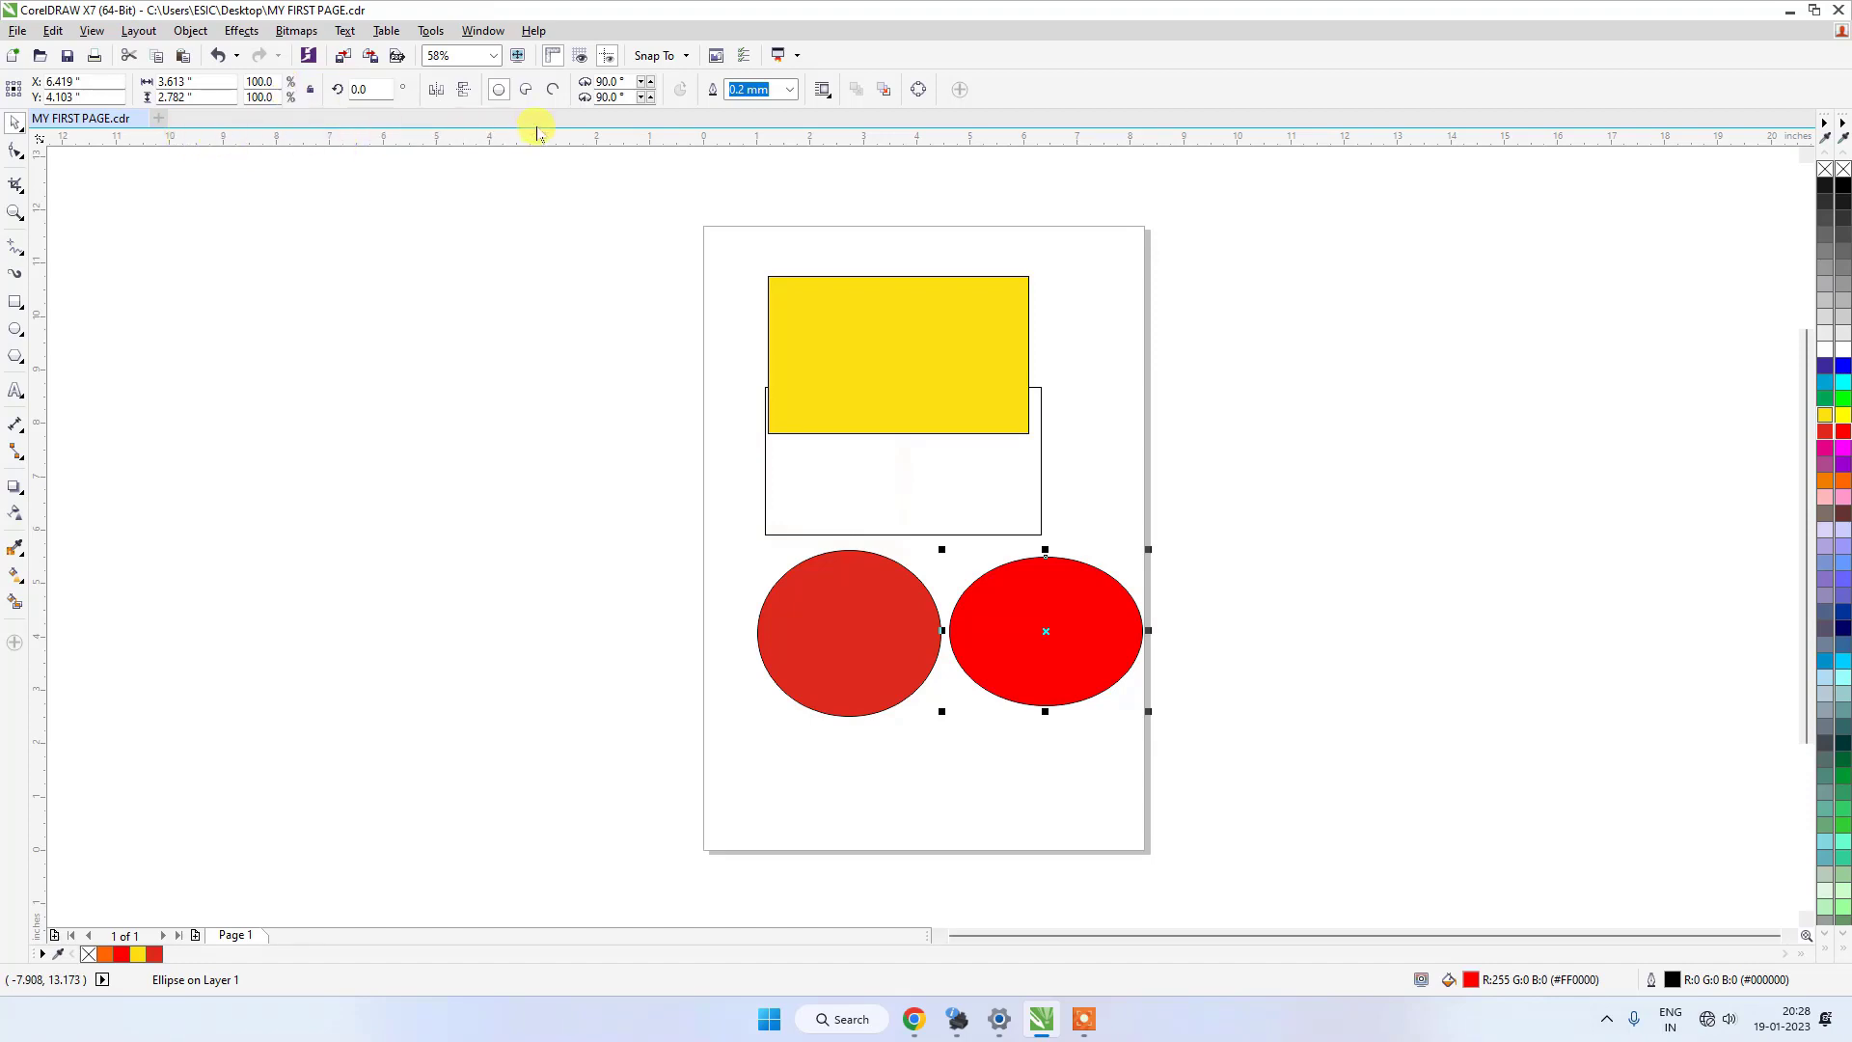
Move the yellow rectangle up near the page's upper edge, to about X 3.35, Y 10.04 inches.
left_click_drag(856, 317, 844, 272)
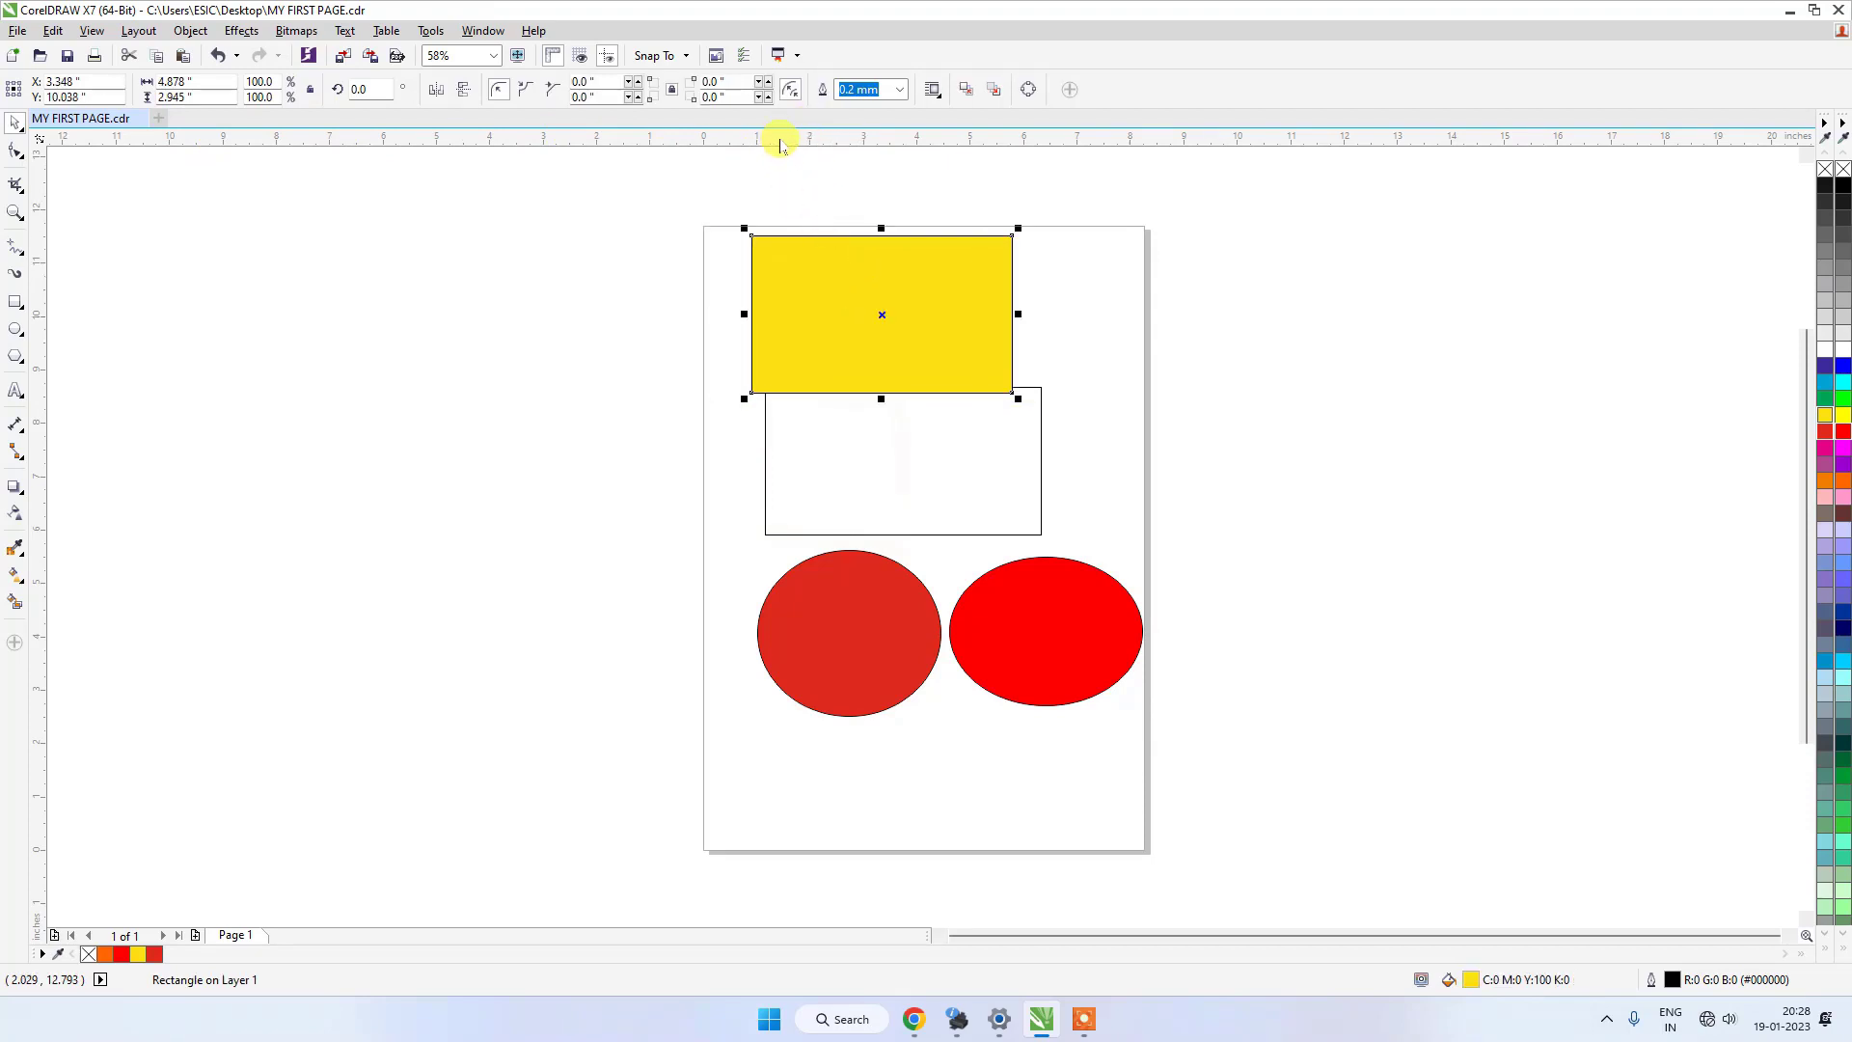
Hide the rulers, and display them again.
left_click(92, 30)
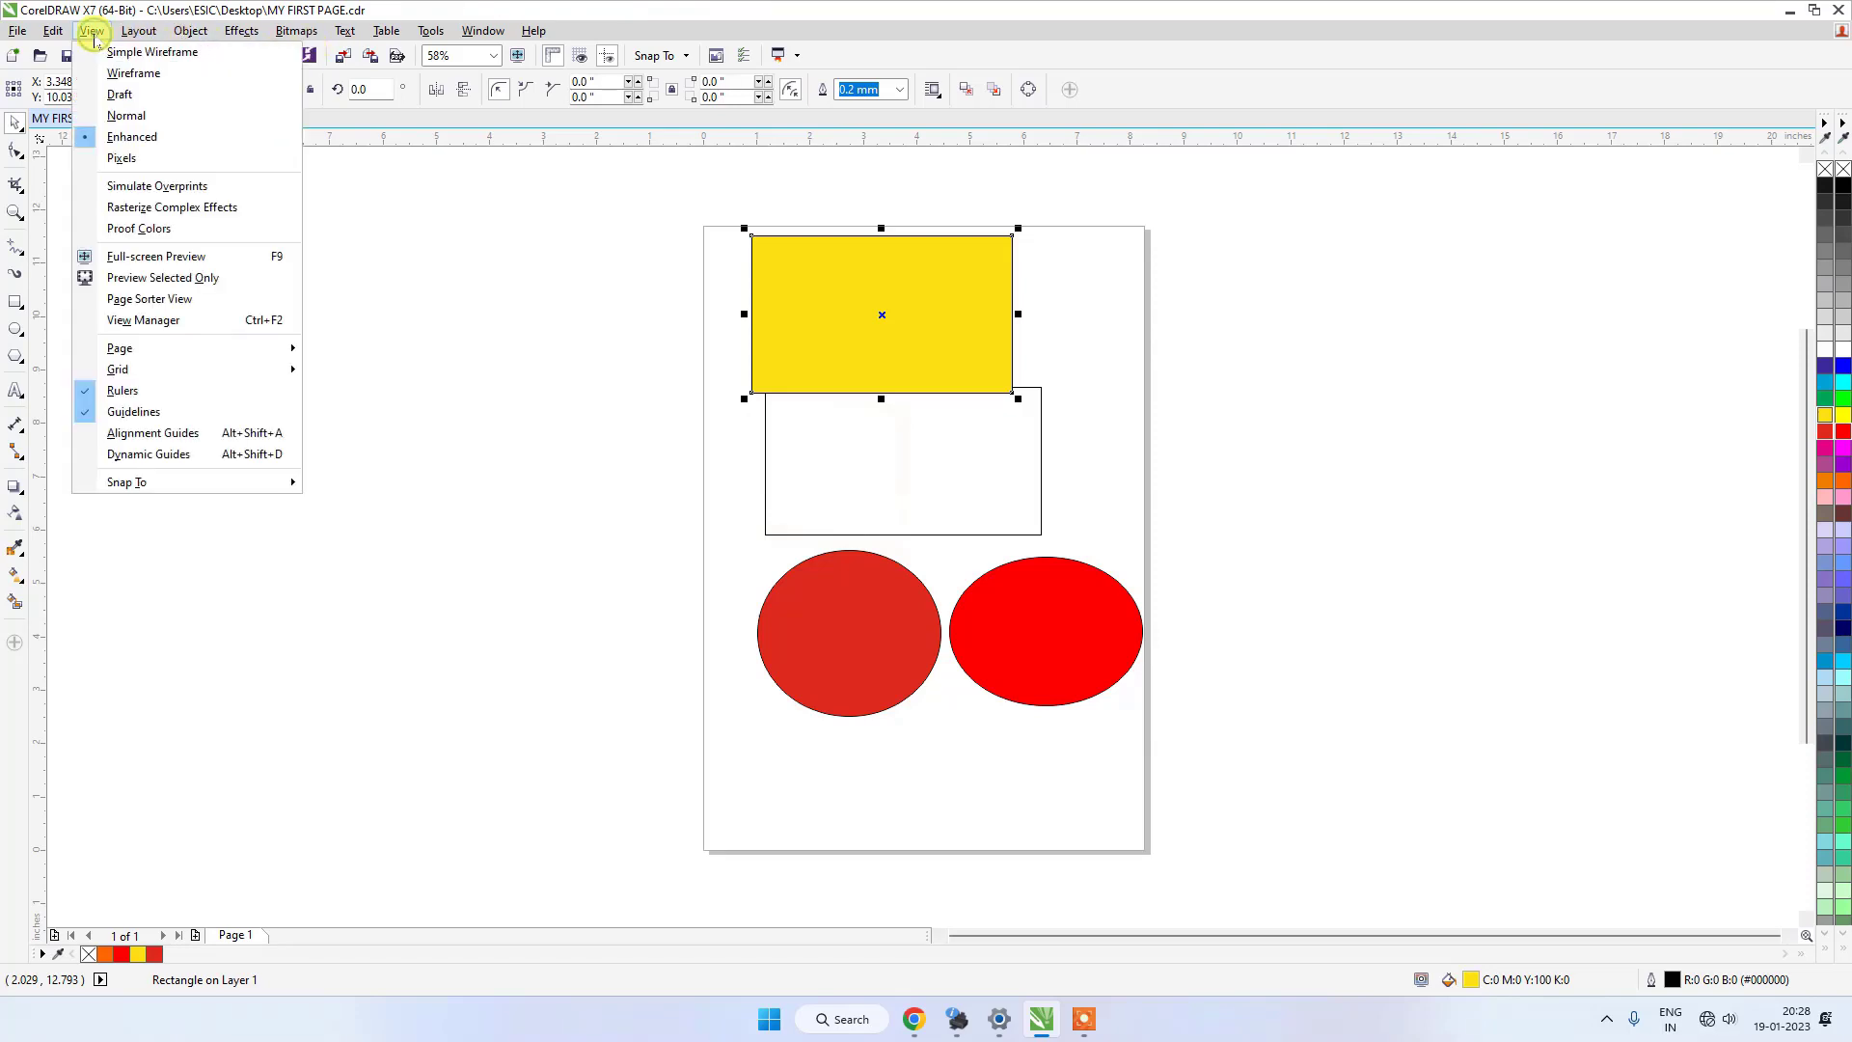
left_click(118, 396)
left_click(93, 31)
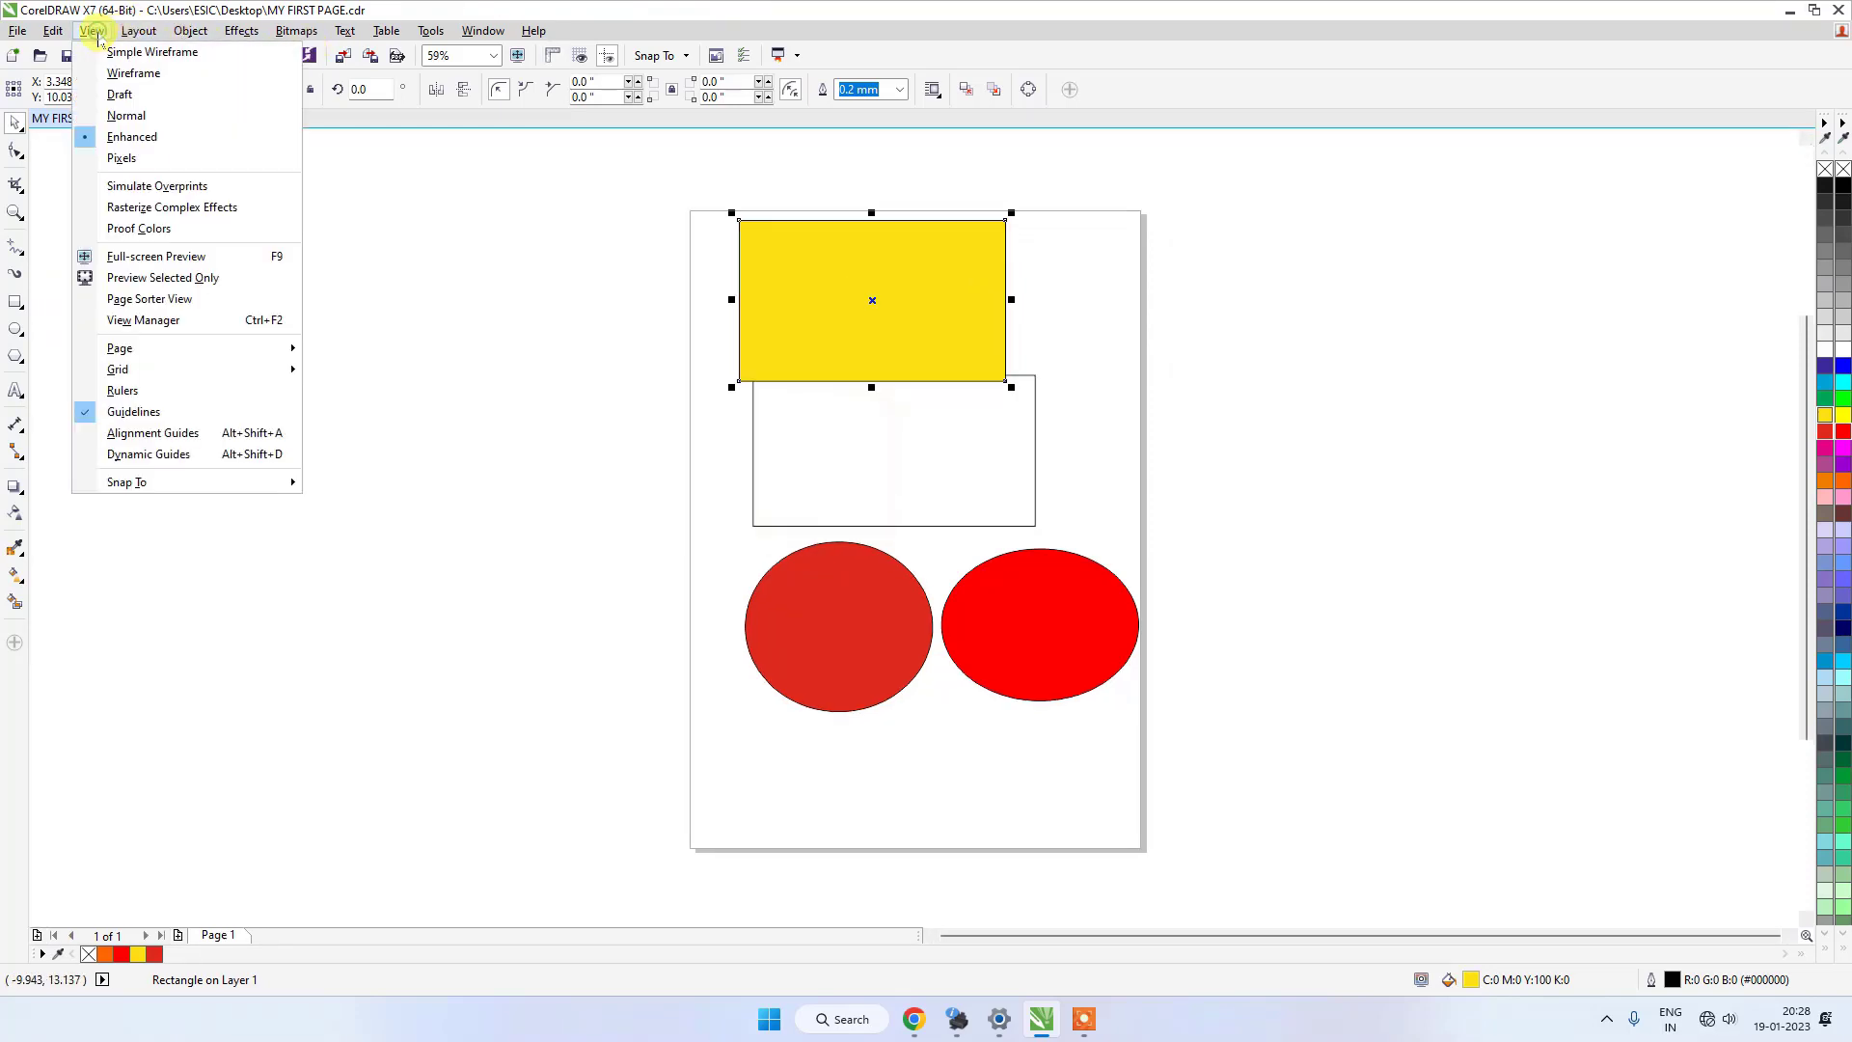
left_click(122, 390)
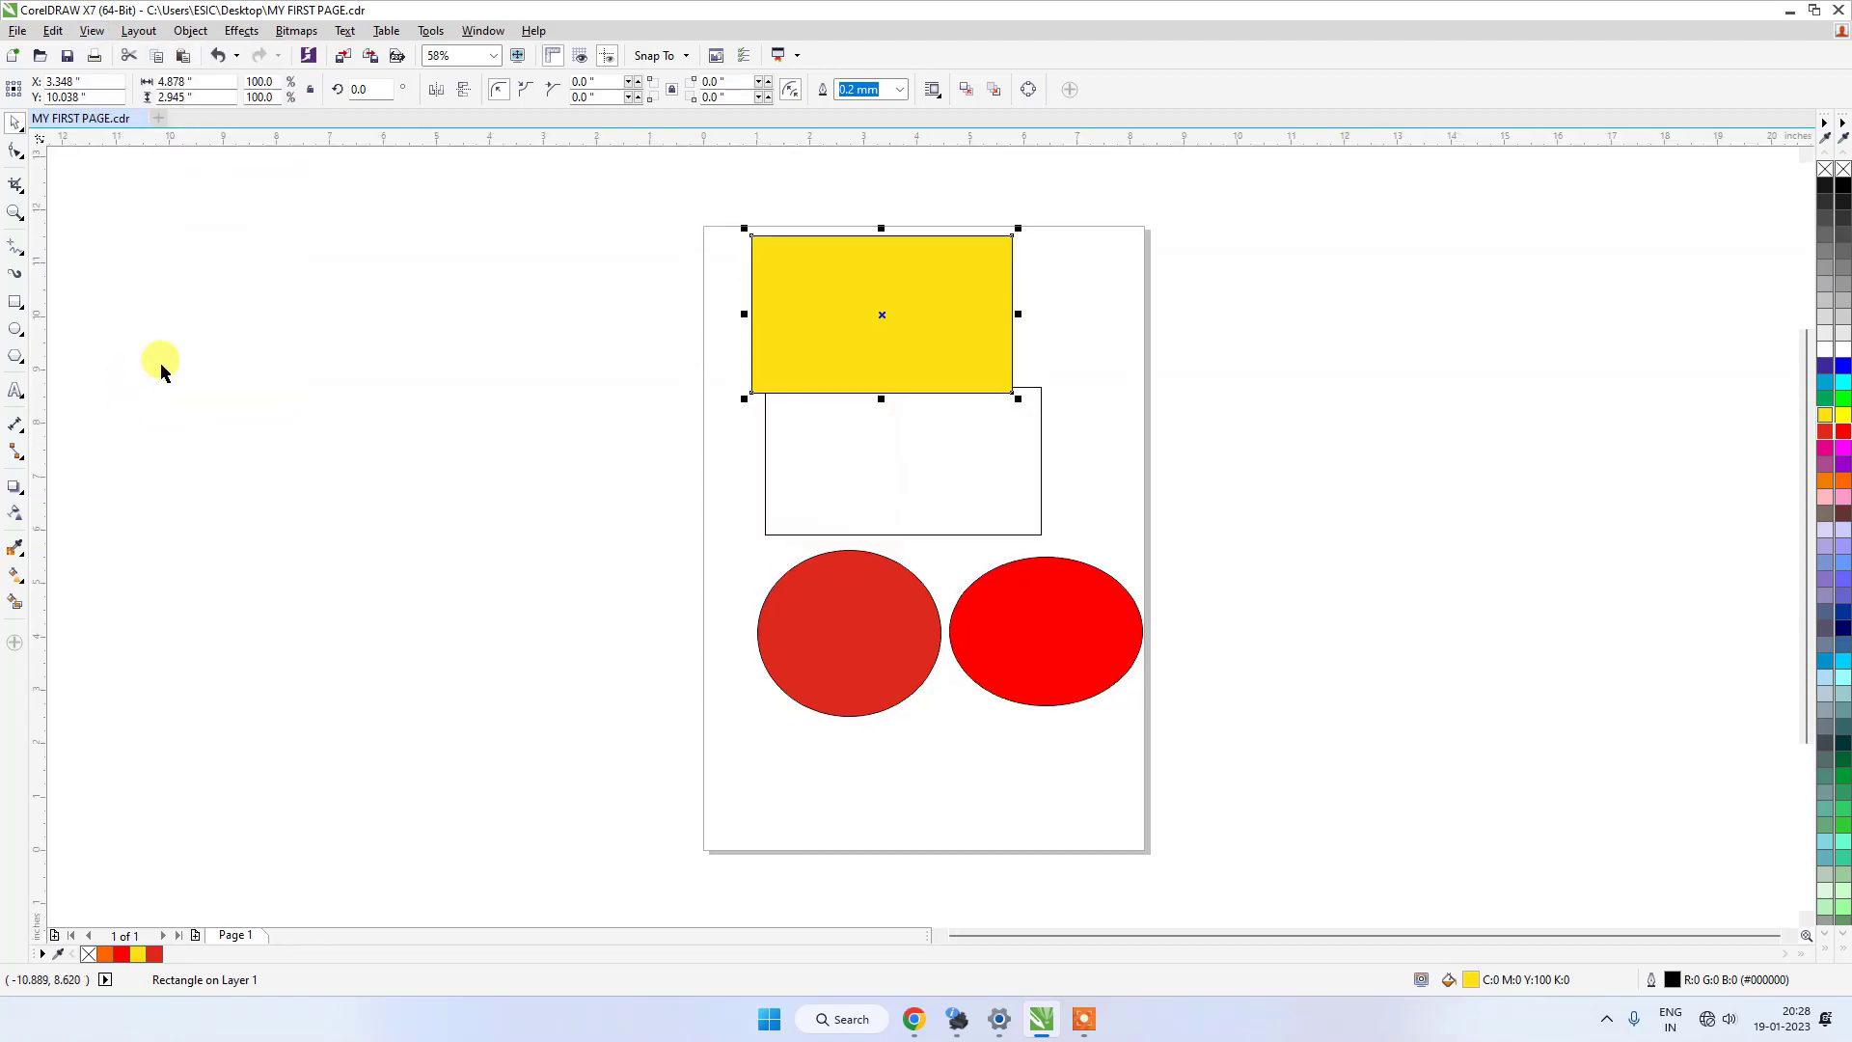